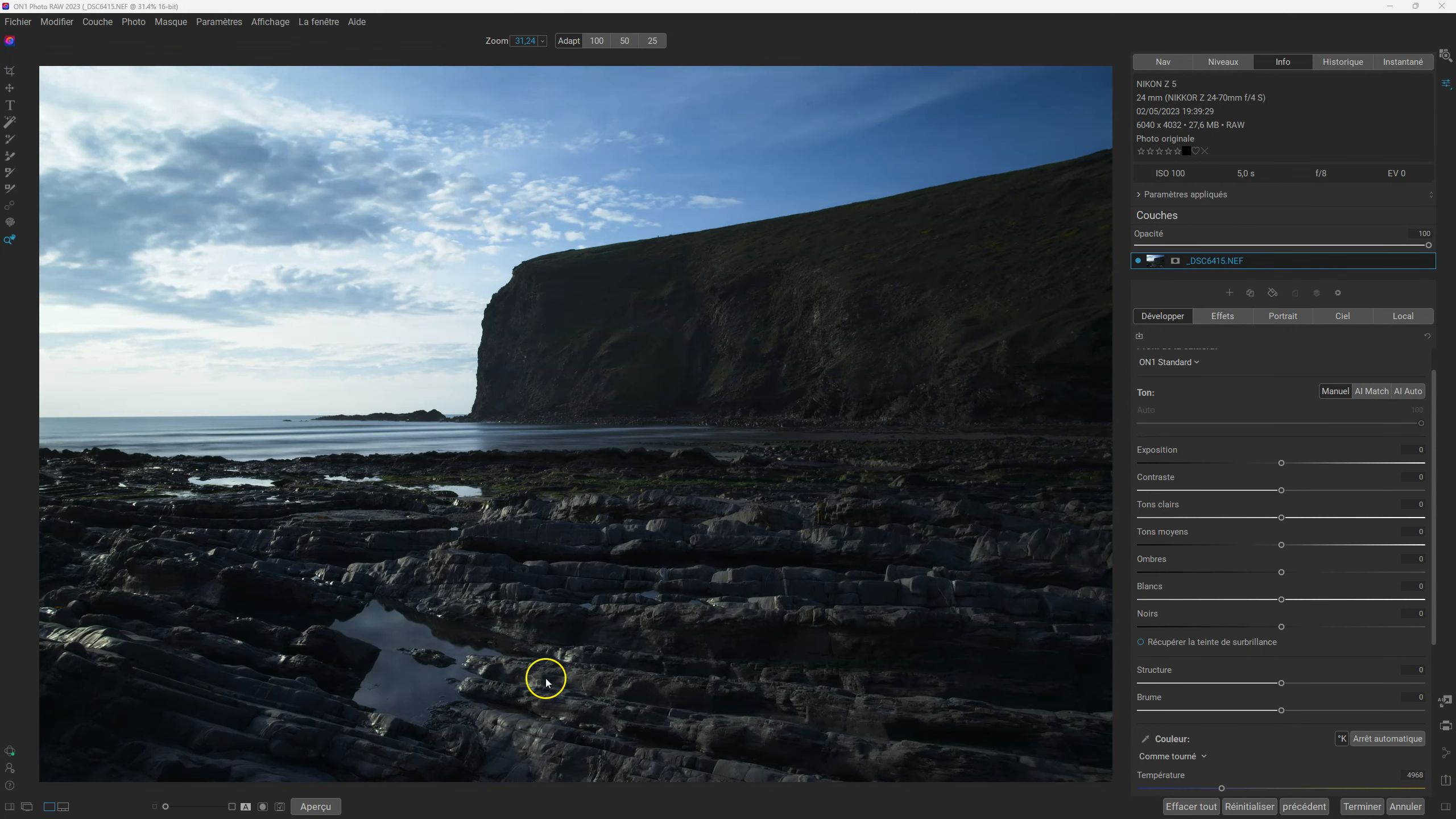
# - Keep the ON1 Standard camera profile and apply the AI Auto tone correction to the coastal photo
pyautogui.scroll(1, 1401, 401)
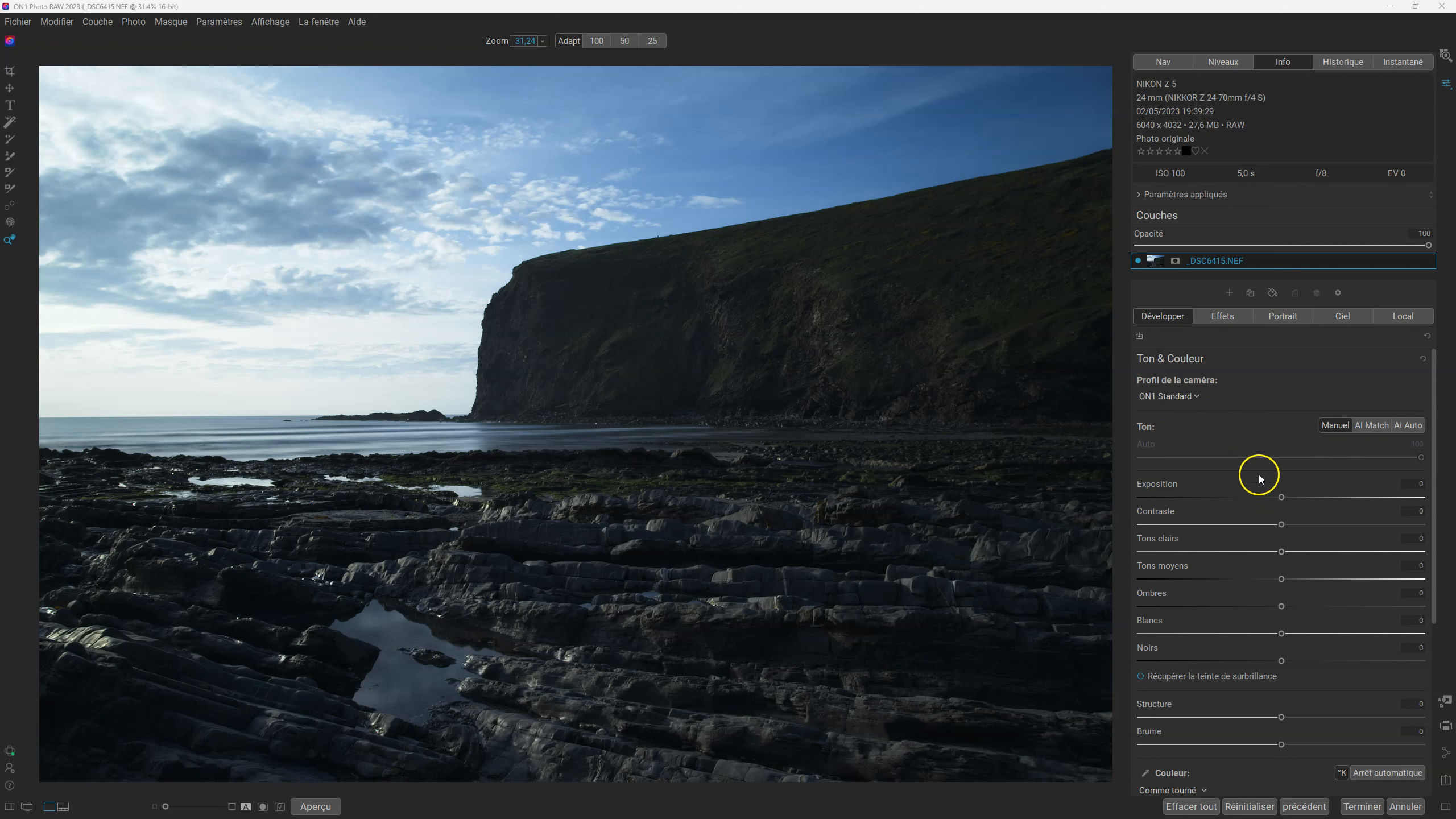
pyautogui.click(1198, 398)
pyautogui.click(1185, 409)
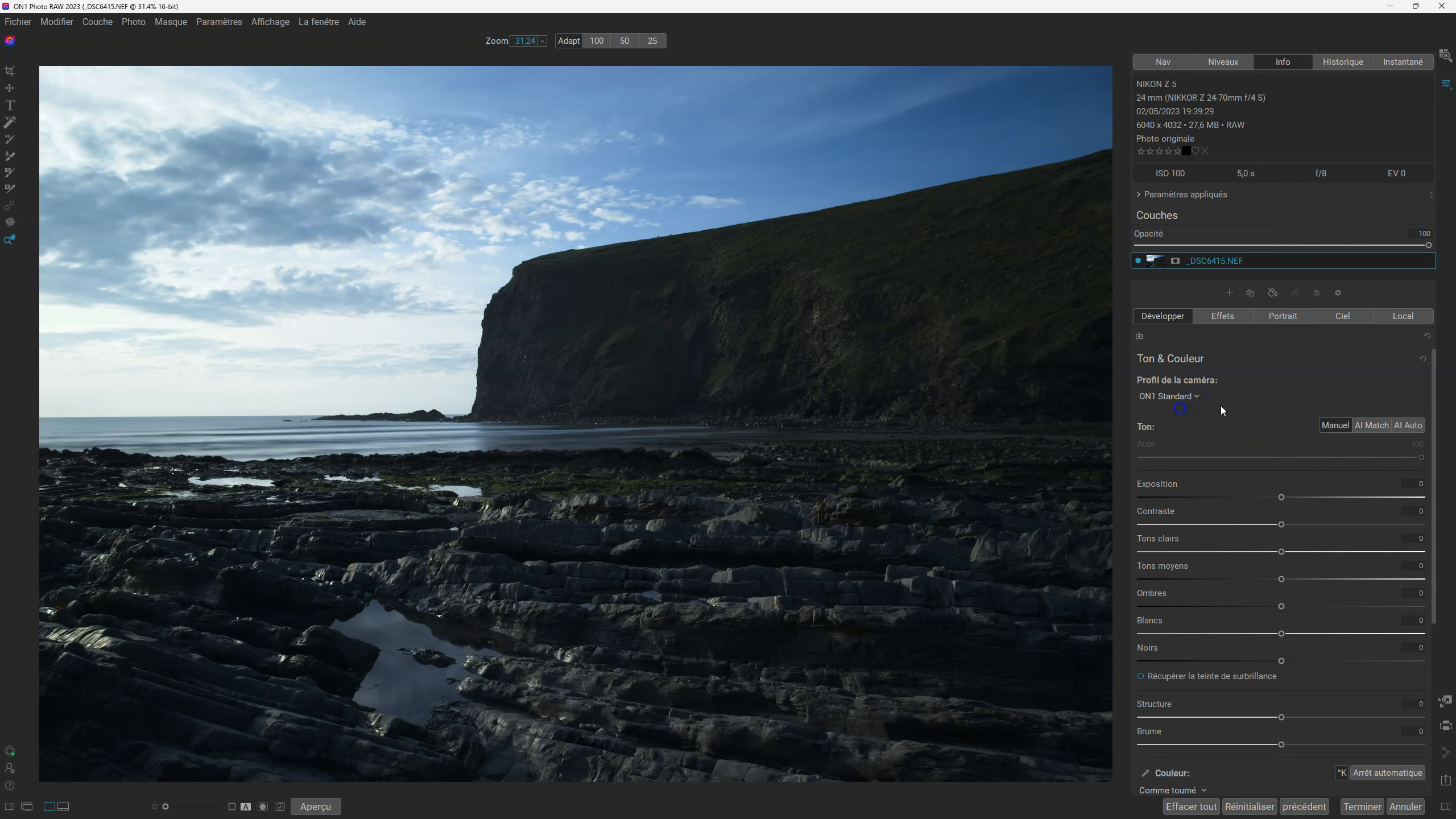
pyautogui.click(1396, 430)
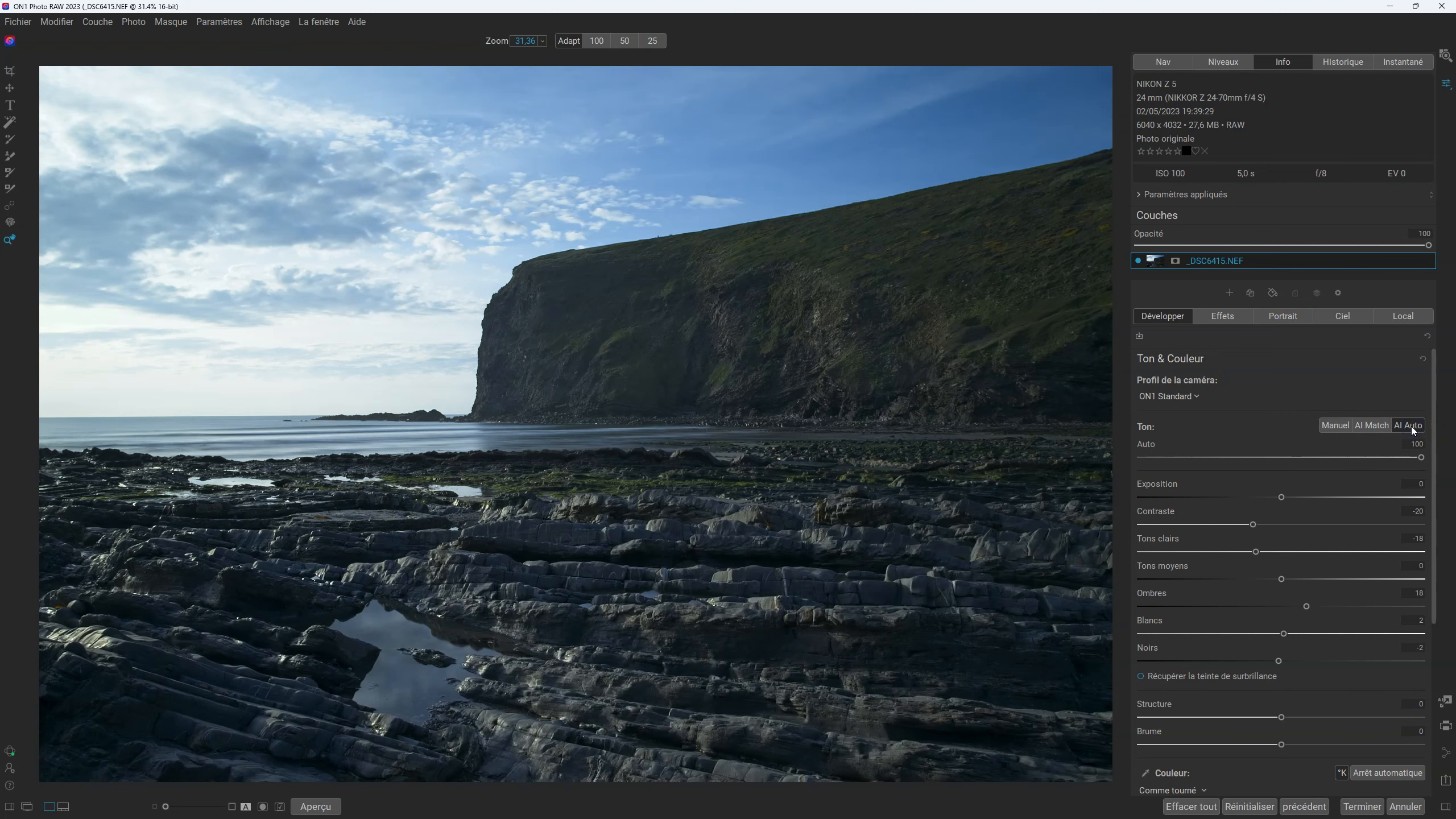
# - Change the photo's white balance preset from Comme tourné to Auto
pyautogui.scroll(-3, 1342, 574)
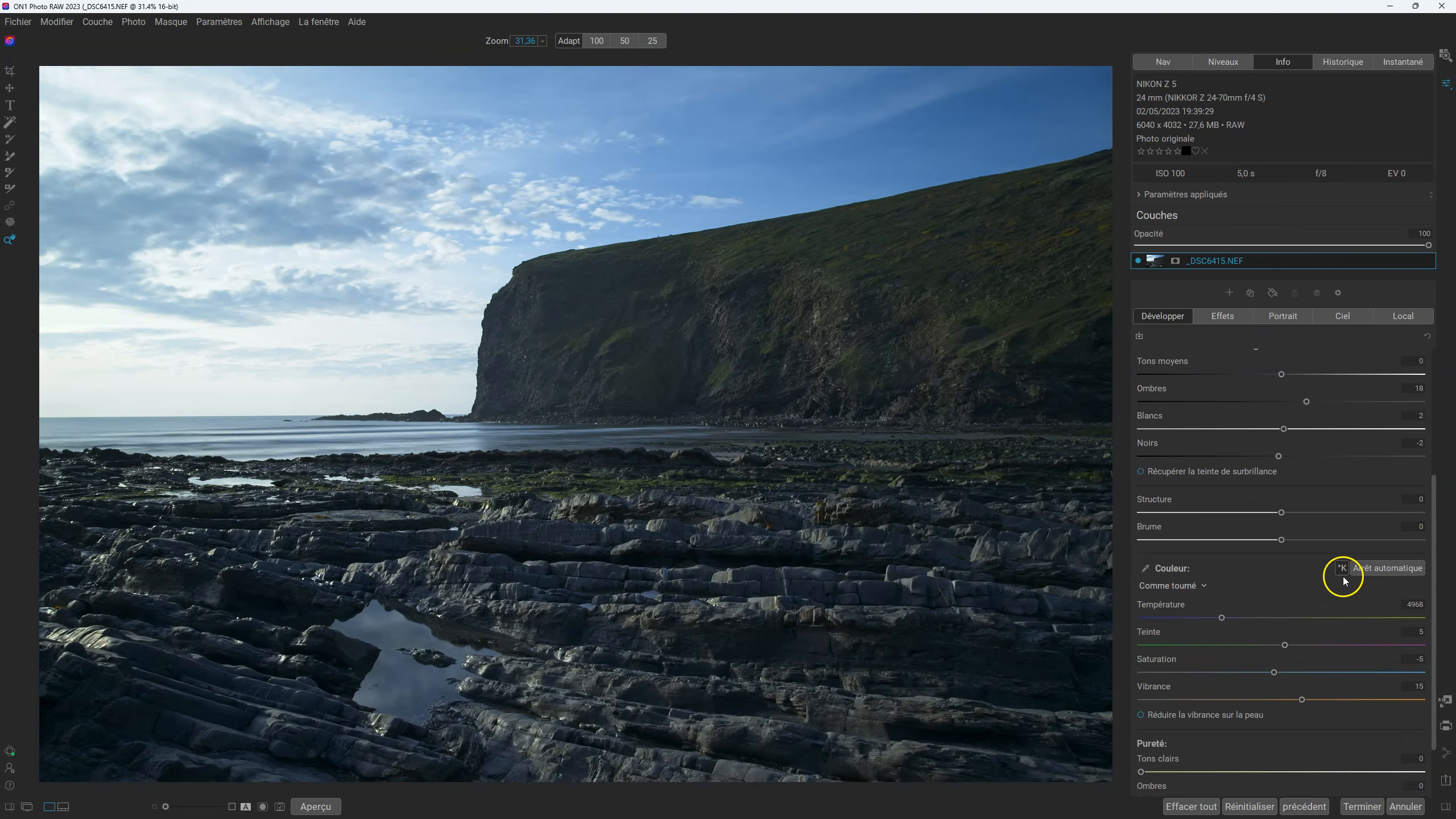
pyautogui.click(1197, 586)
pyautogui.click(1173, 612)
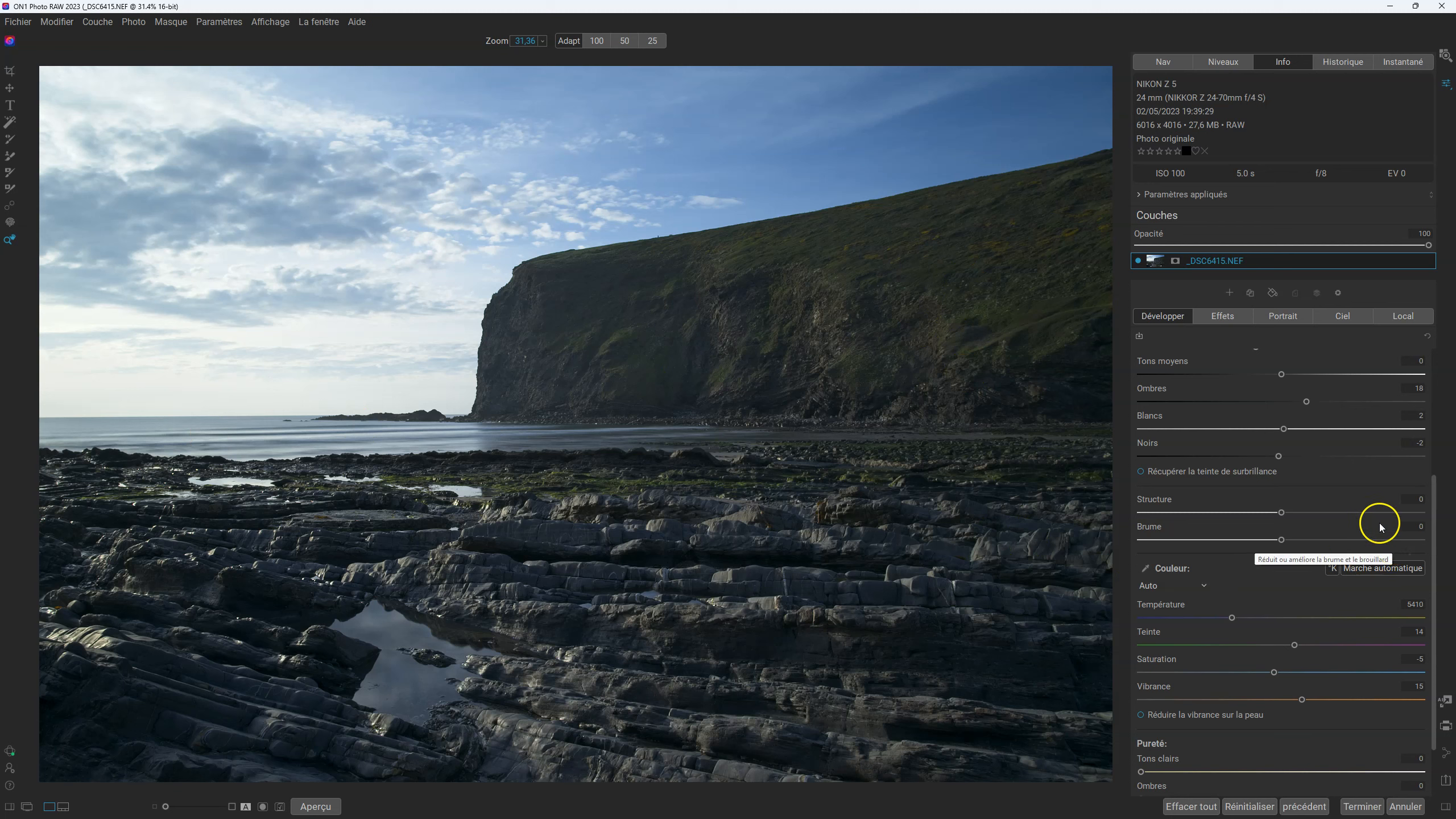
# - Lower the highlights (Tons clairs) to -54 and the exposure to -0.45
pyautogui.scroll(2, 1340, 464)
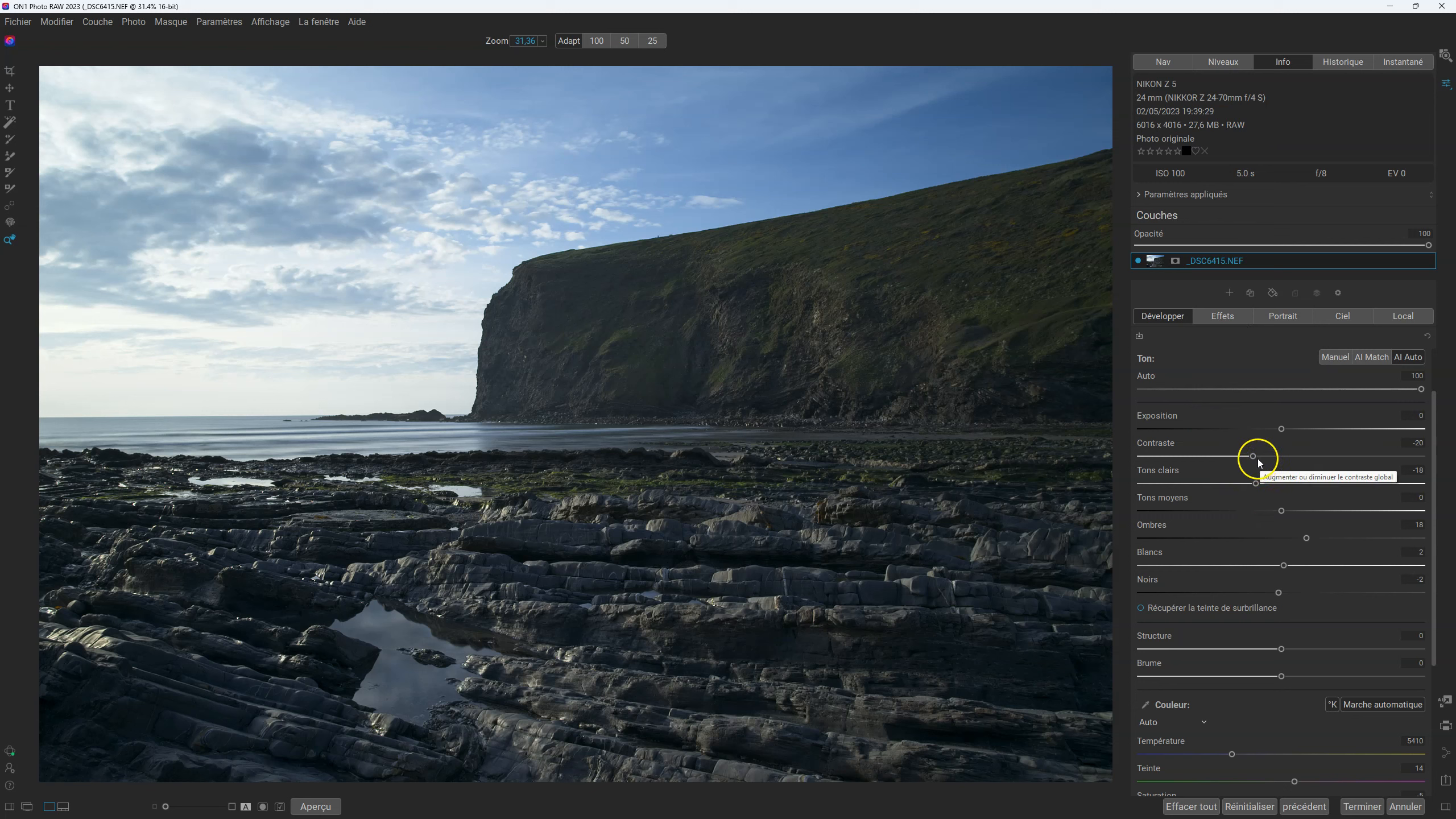
pyautogui.moveTo(1254, 482); pyautogui.dragTo(1204, 483)
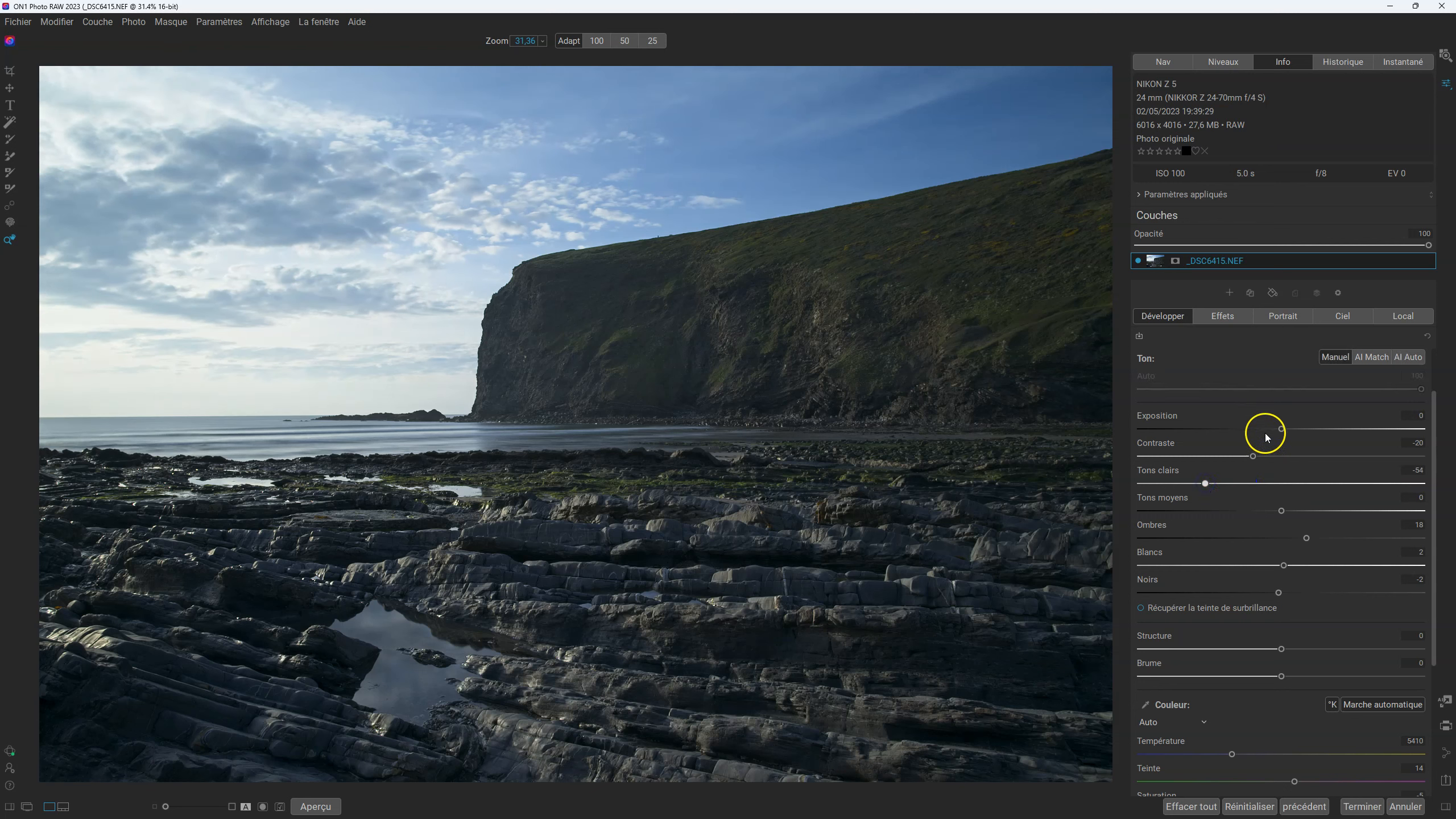
pyautogui.moveTo(1282, 431); pyautogui.dragTo(1270, 433)
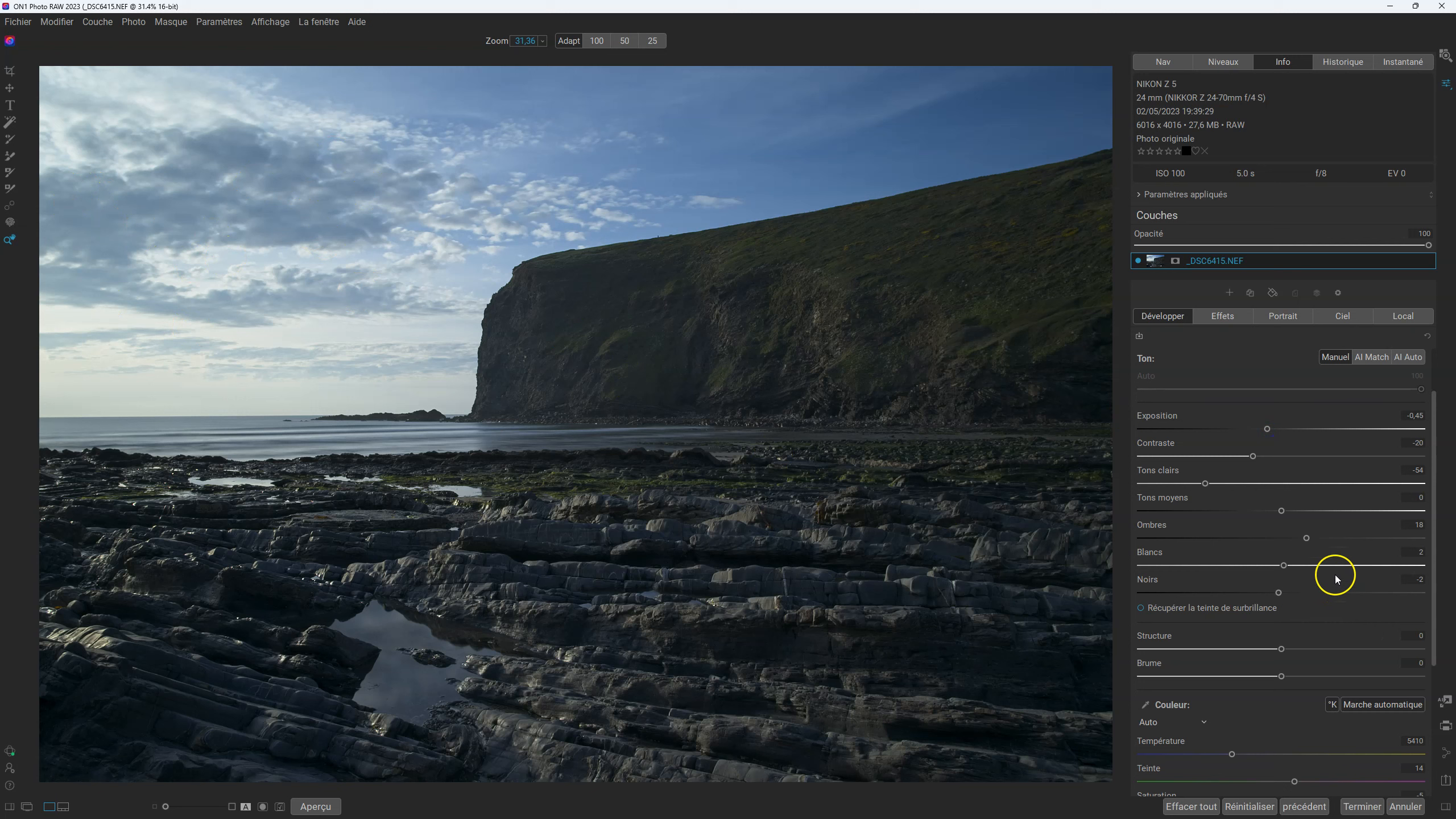
# - Set the whites (Blancs) to -16, shadows (Ombres) to 25, midtones (Tons moyens) to -12 and haze (Brume) to -12
pyautogui.moveTo(1282, 565); pyautogui.dragTo(1276, 566)
pyautogui.click(1306, 539)
pyautogui.click(1282, 511)
pyautogui.moveTo(1300, 508); pyautogui.dragTo(1264, 502)
pyautogui.click(1282, 677)
pyautogui.moveTo(1263, 671)
pyautogui.mouseDown()
pyautogui.moveTo(1281, 673)
pyautogui.moveTo(1264, 667)
pyautogui.mouseUp()
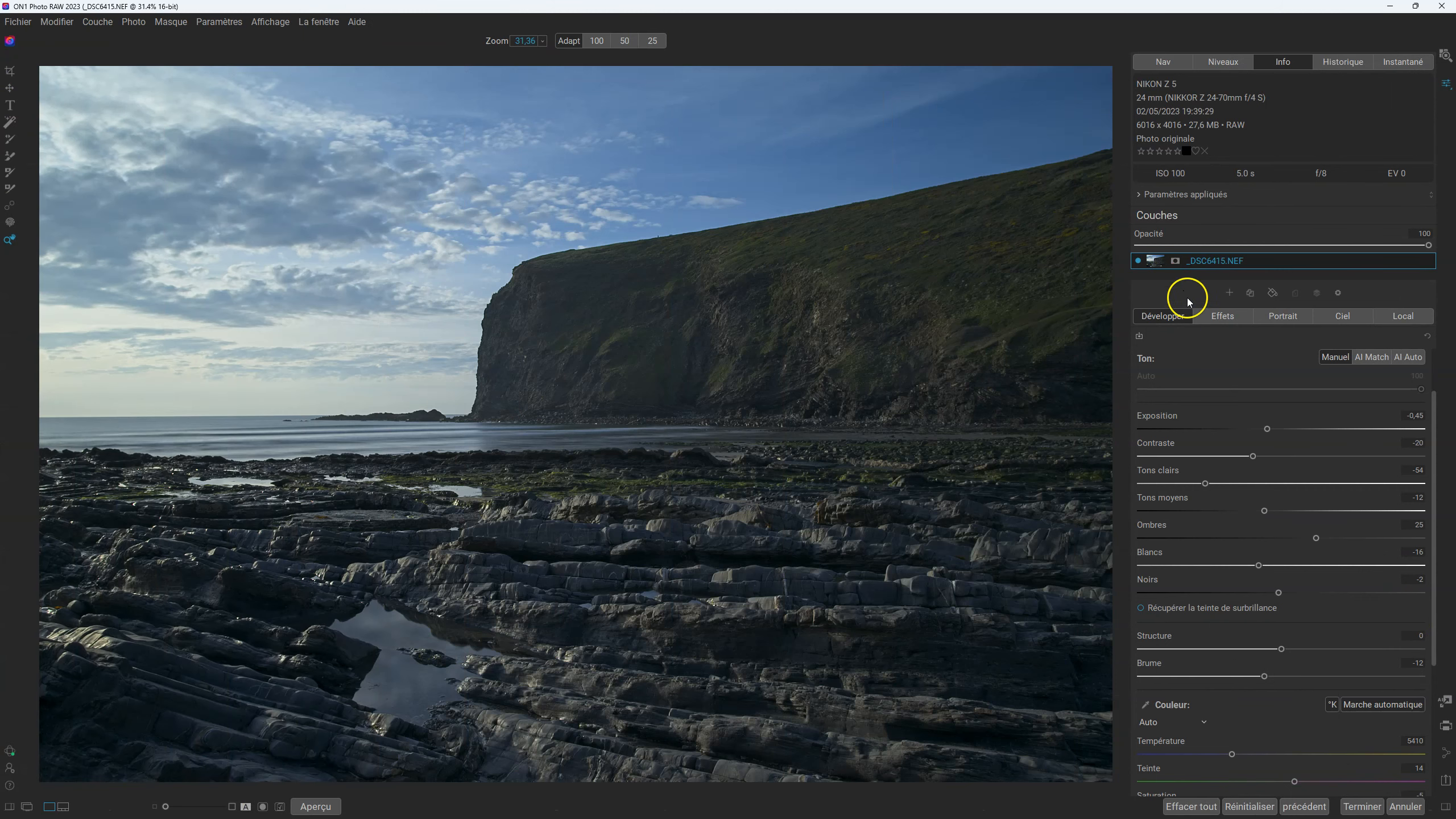
# - Add a Courbes filter to the photo as an effect
pyautogui.click(1229, 316)
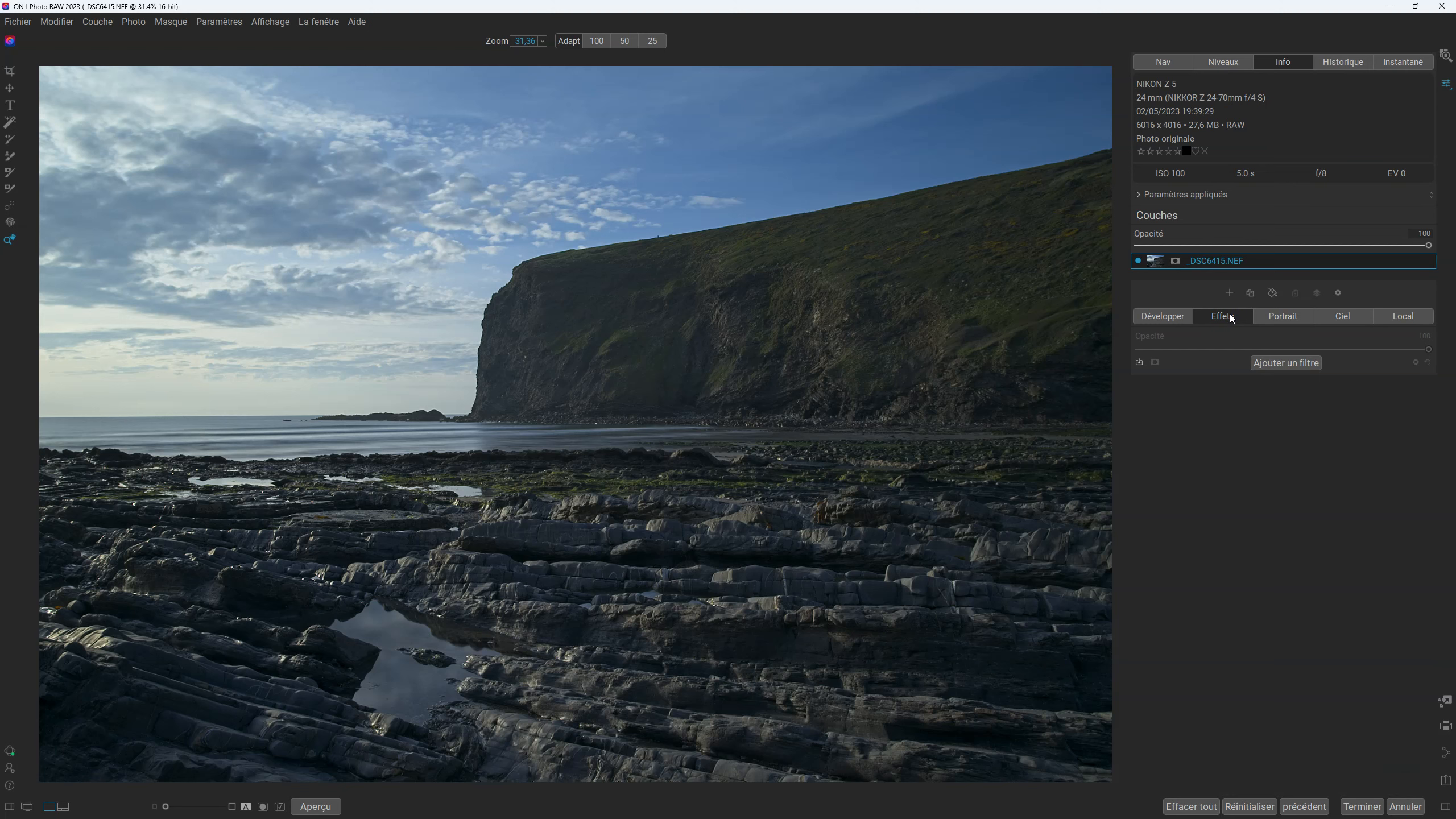
pyautogui.click(1265, 361)
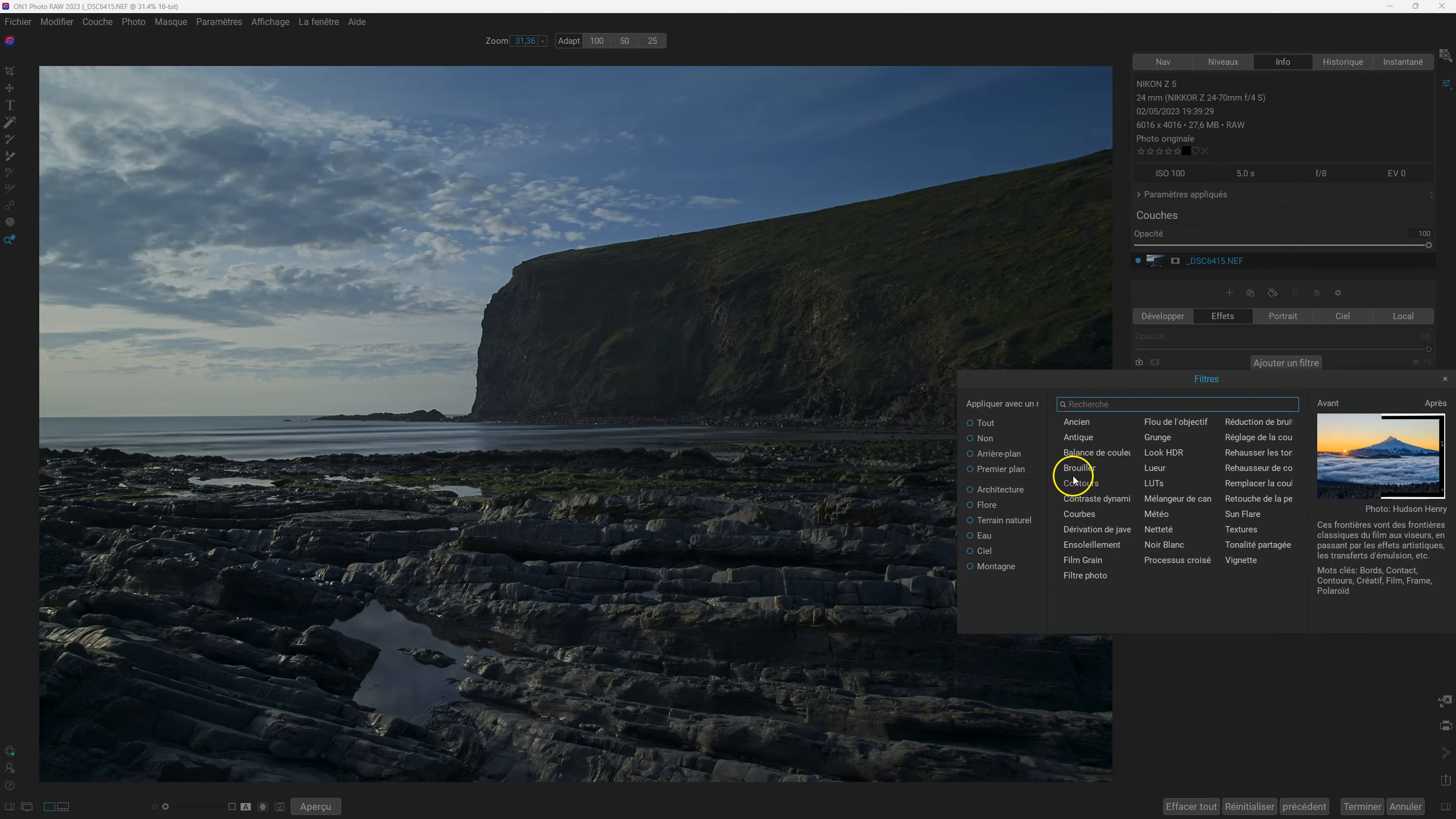
pyautogui.click(1077, 515)
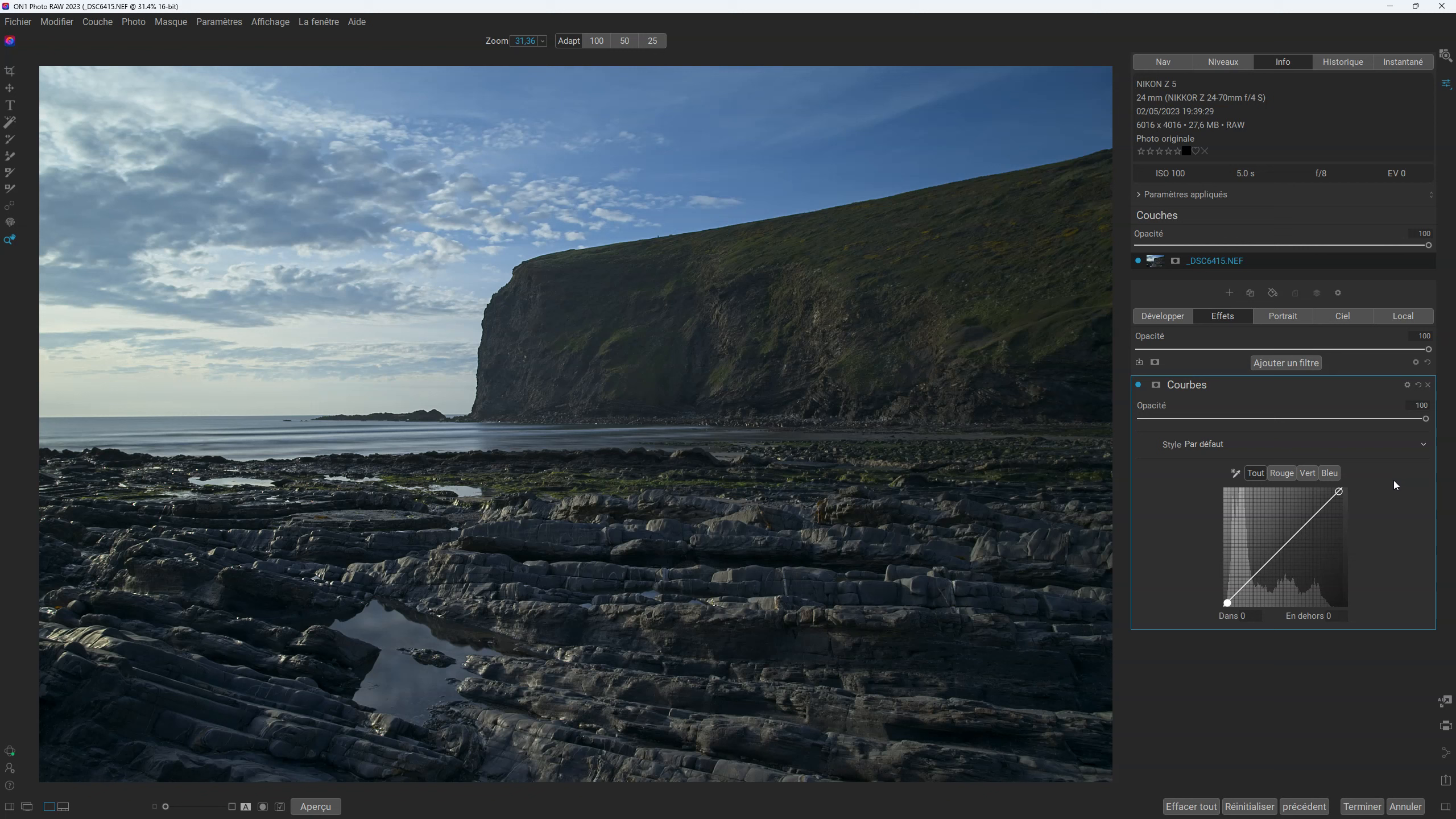
# - Show the Courbes filter's mask options and brighten the photo by raising a curve midpoint to input 113, output 158
pyautogui.click(1155, 386)
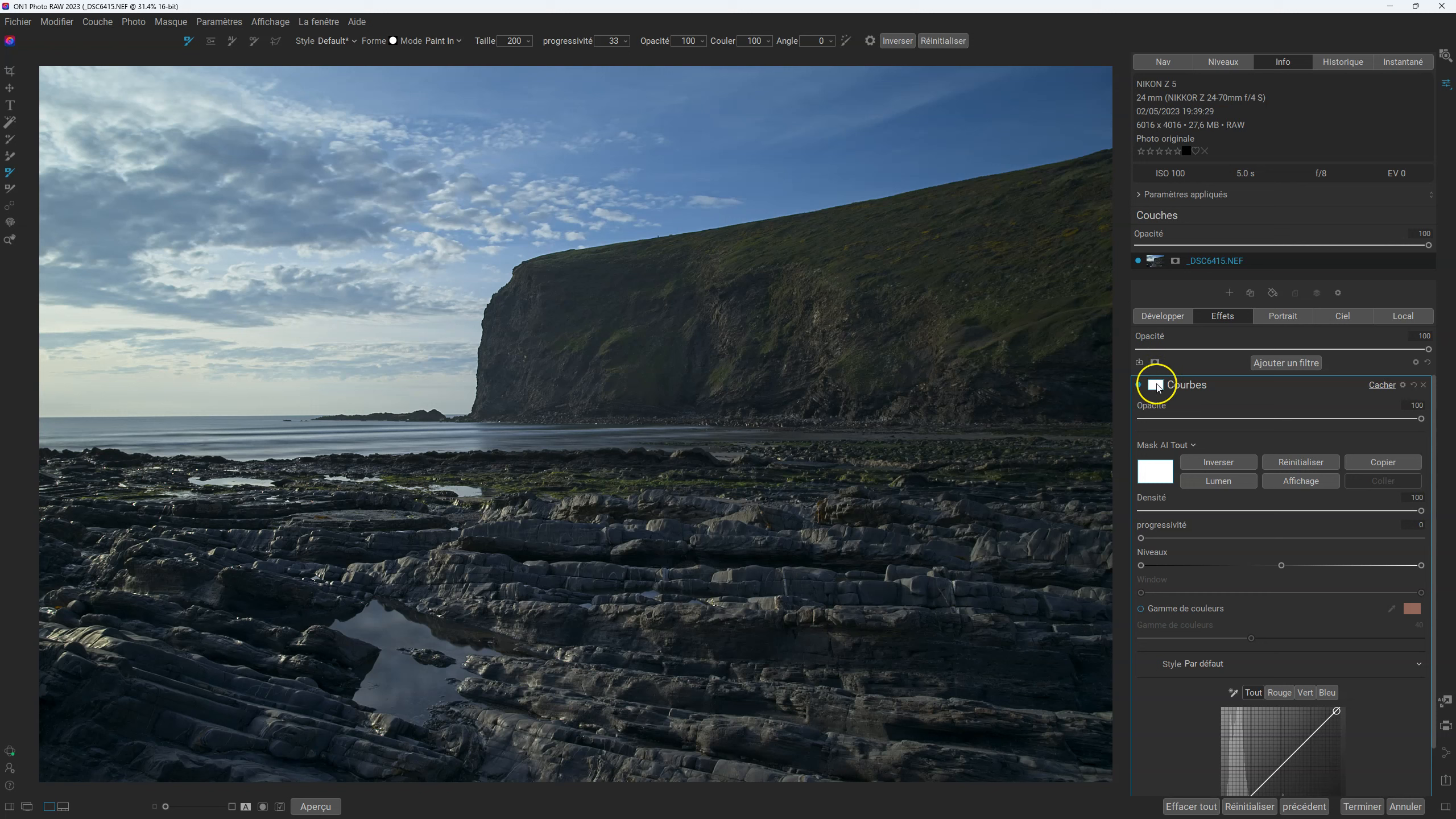
pyautogui.scroll(-1, 1318, 599)
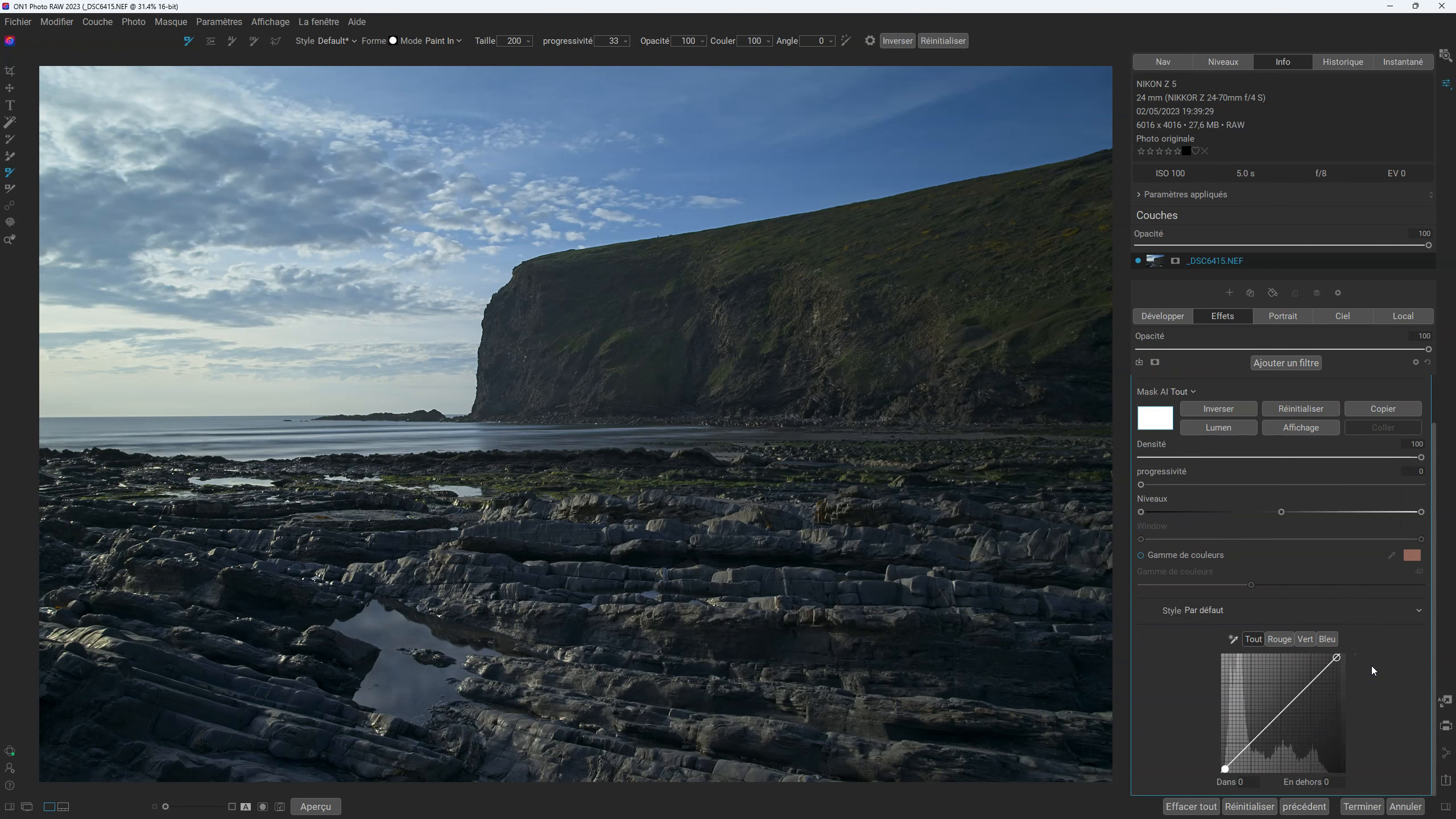
pyautogui.click(1286, 708)
pyautogui.moveTo(1285, 708); pyautogui.dragTo(1275, 701)
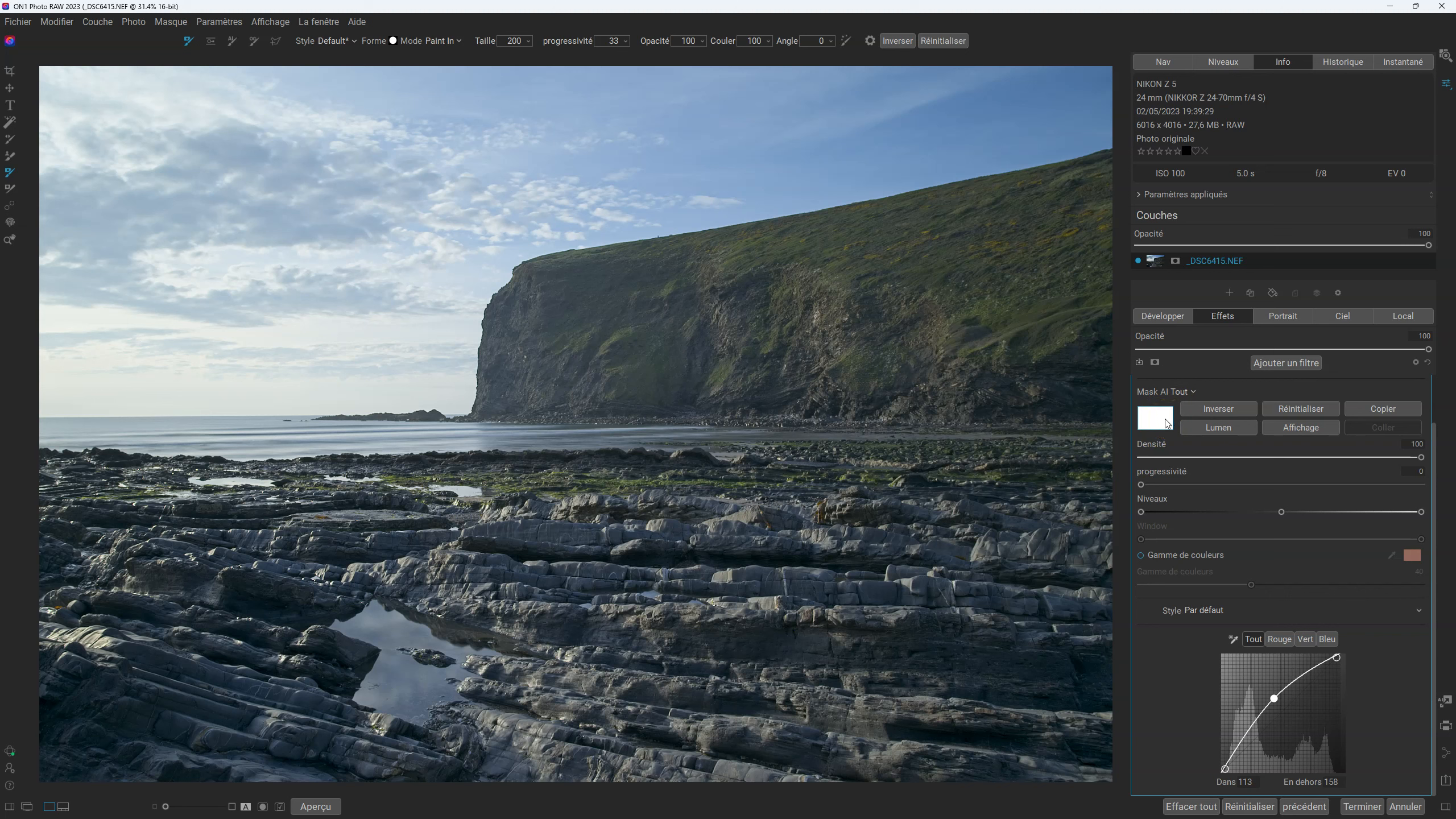
# - Invert the Courbes mask and back to compare the effect, and display the white mask over the photo
pyautogui.click(1215, 410)
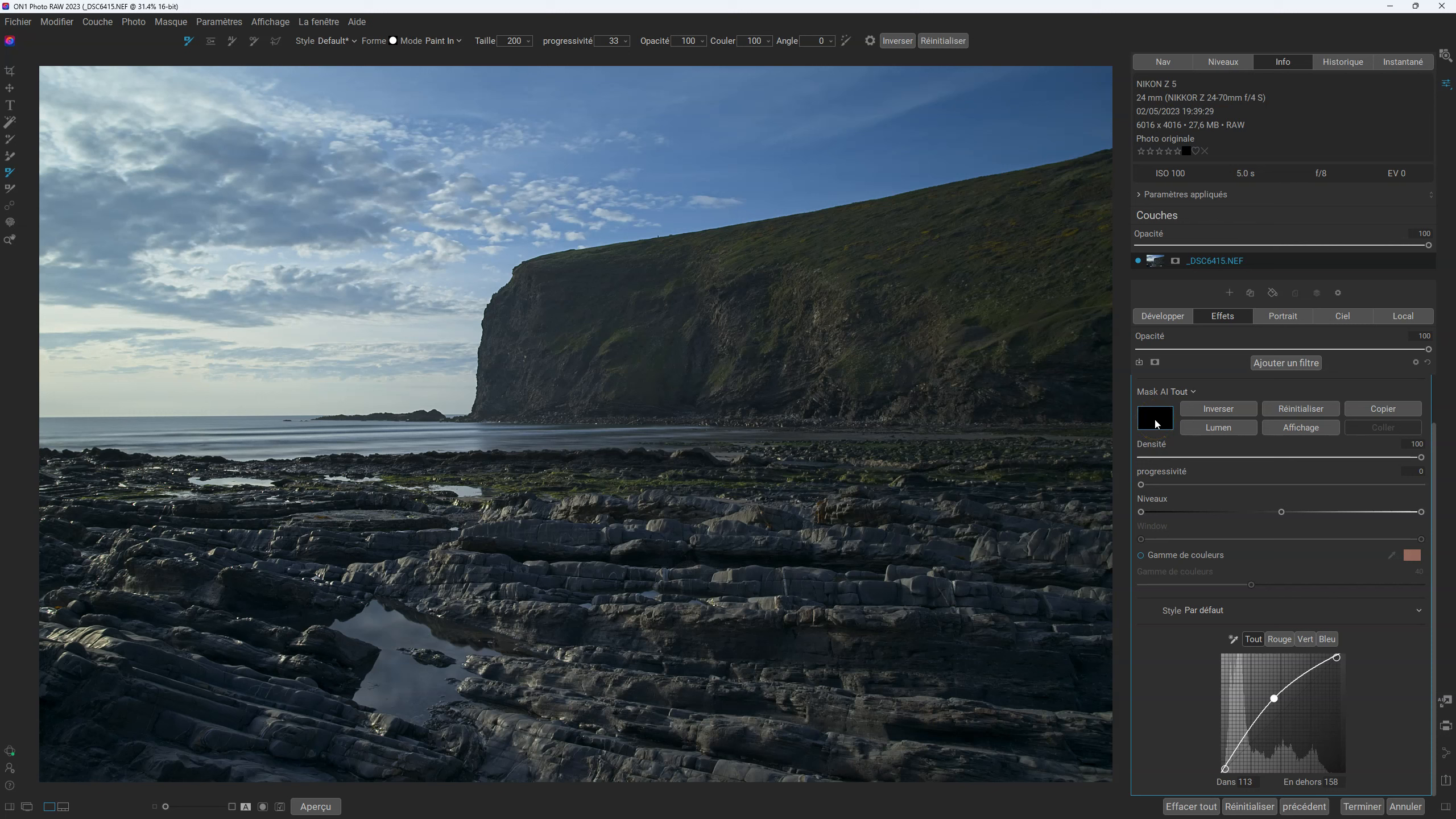
pyautogui.click(1219, 410)
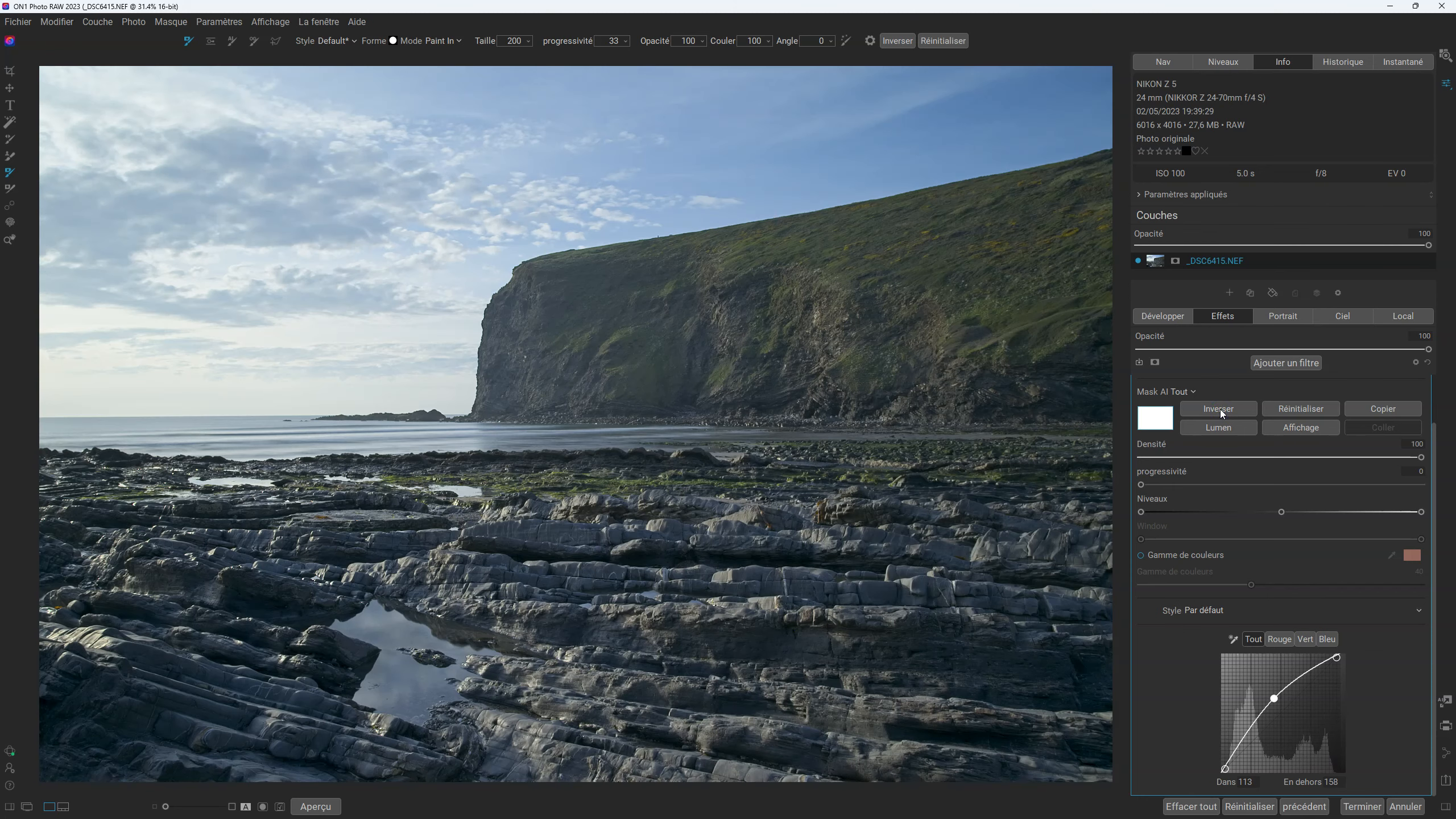
pyautogui.click(1155, 416)
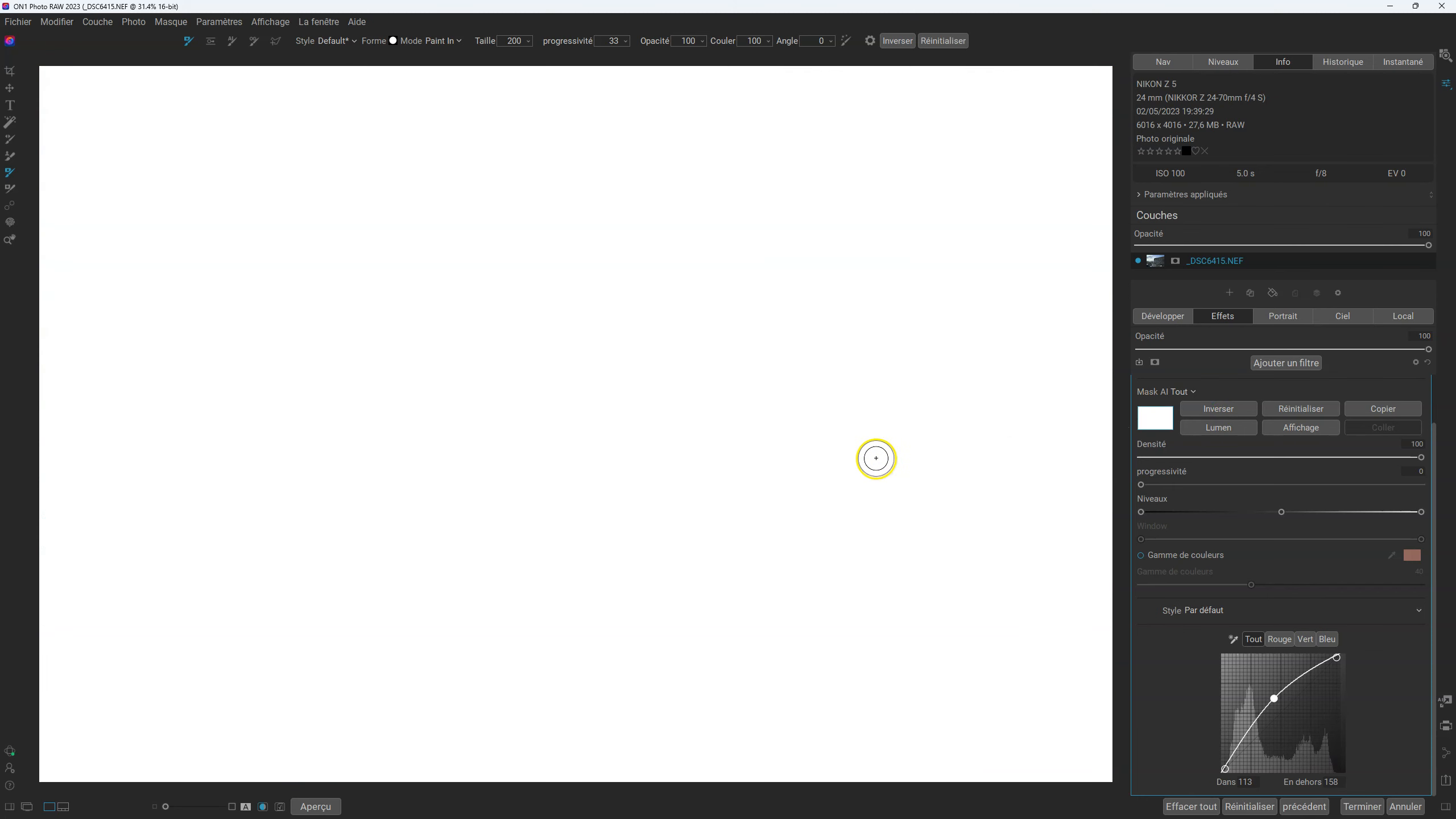
pyautogui.click(1312, 425)
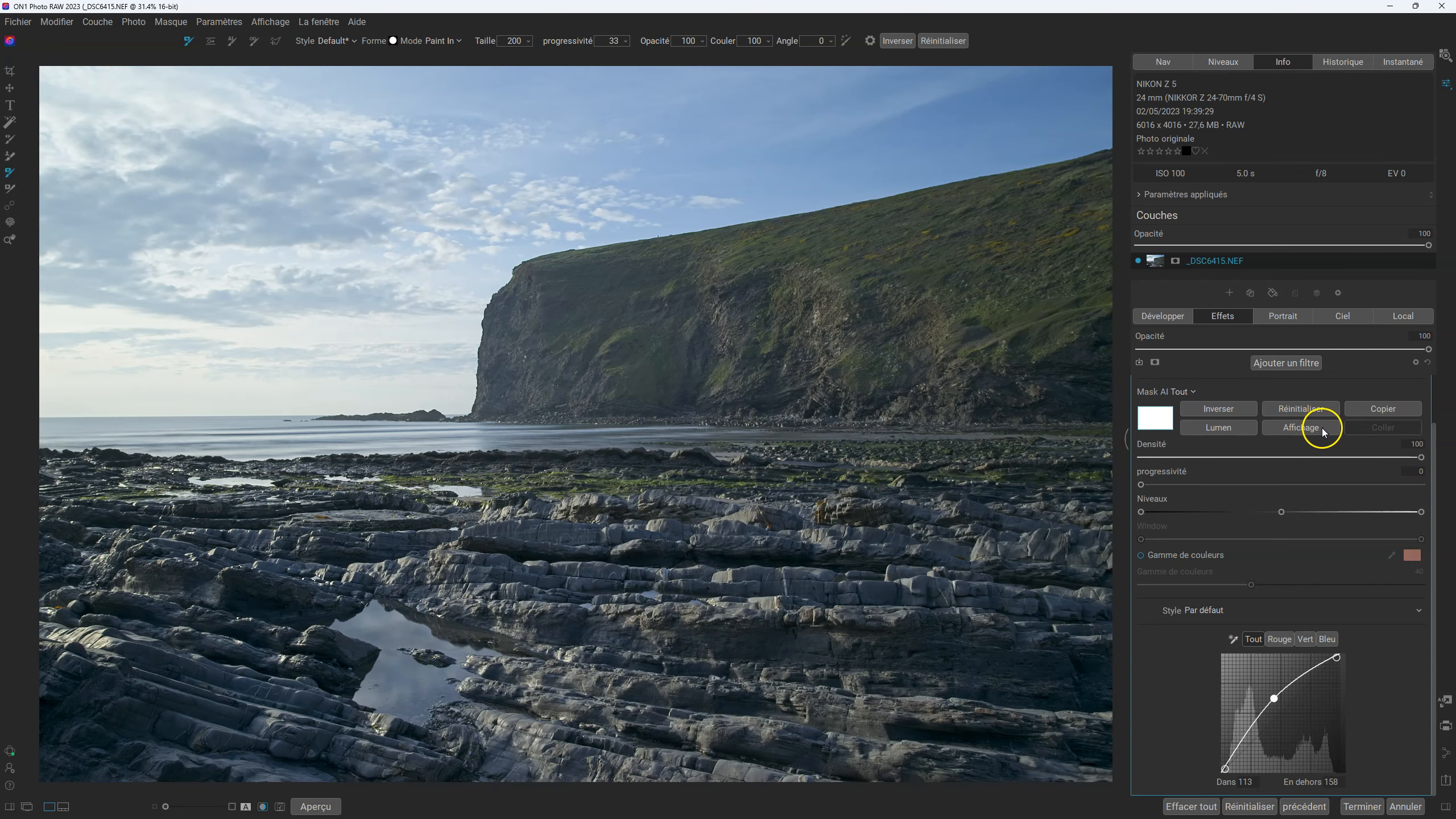
pyautogui.click(1321, 429)
pyautogui.click(1321, 430)
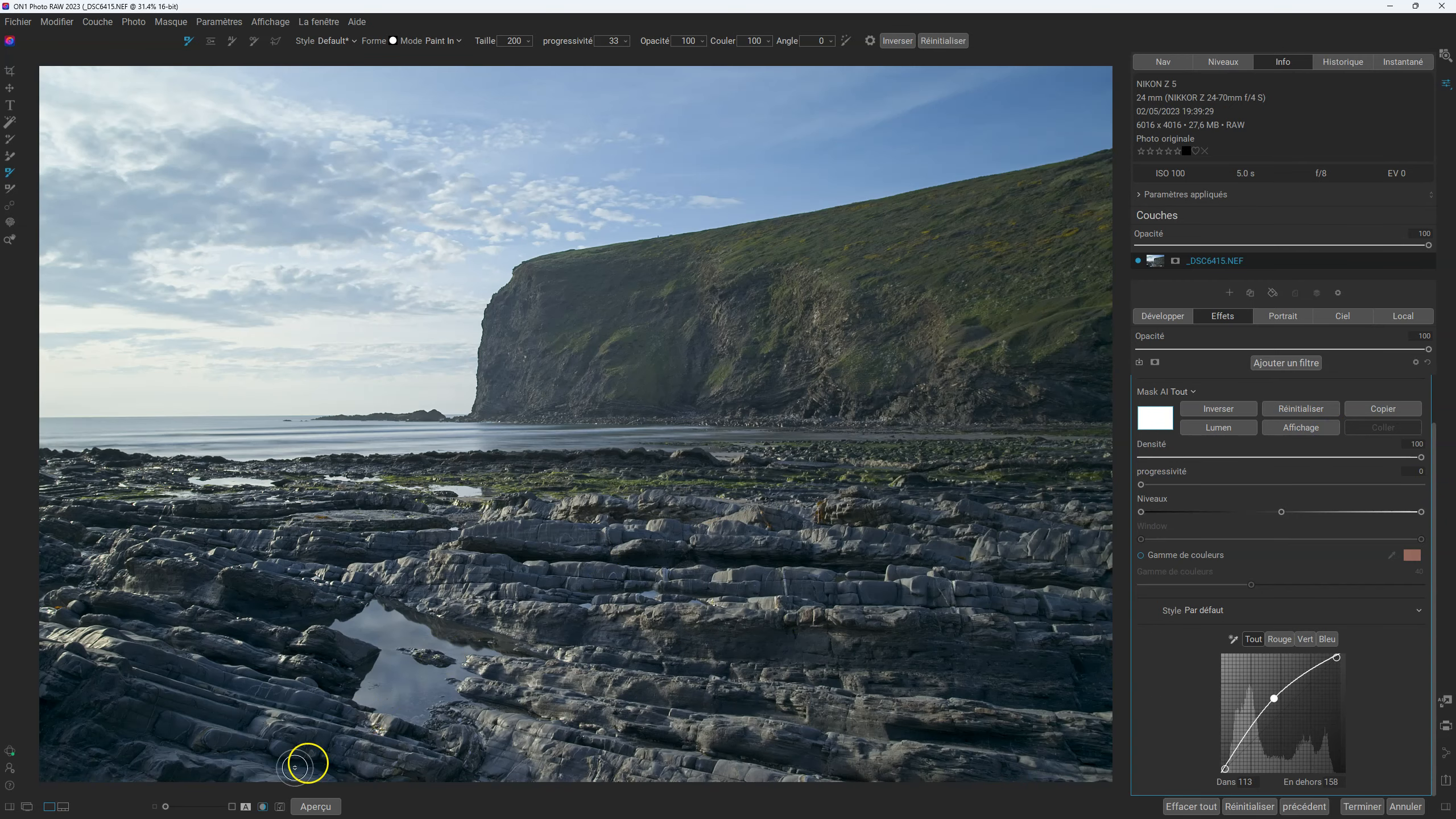
pyautogui.click(263, 807)
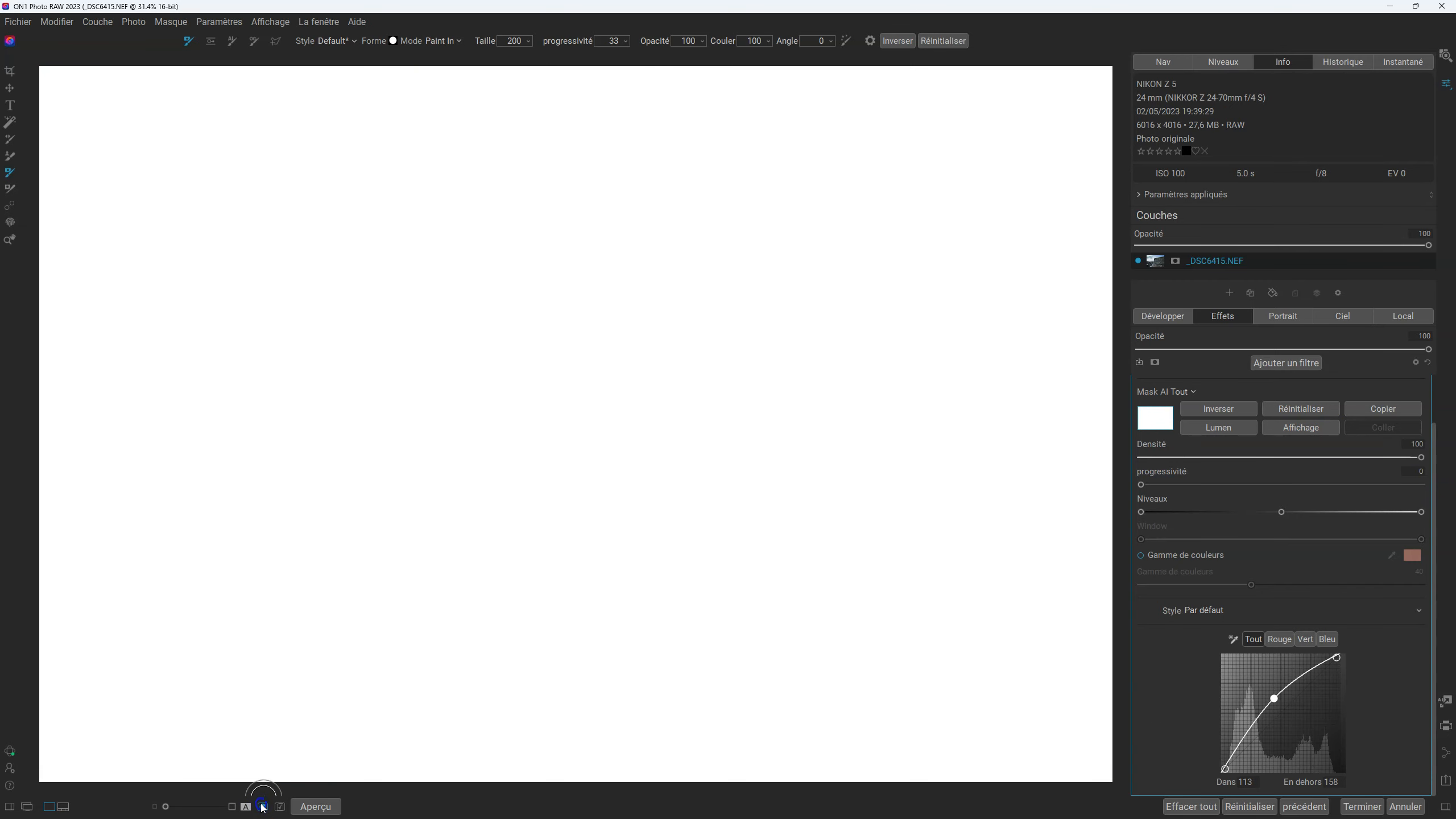
pyautogui.click(263, 807)
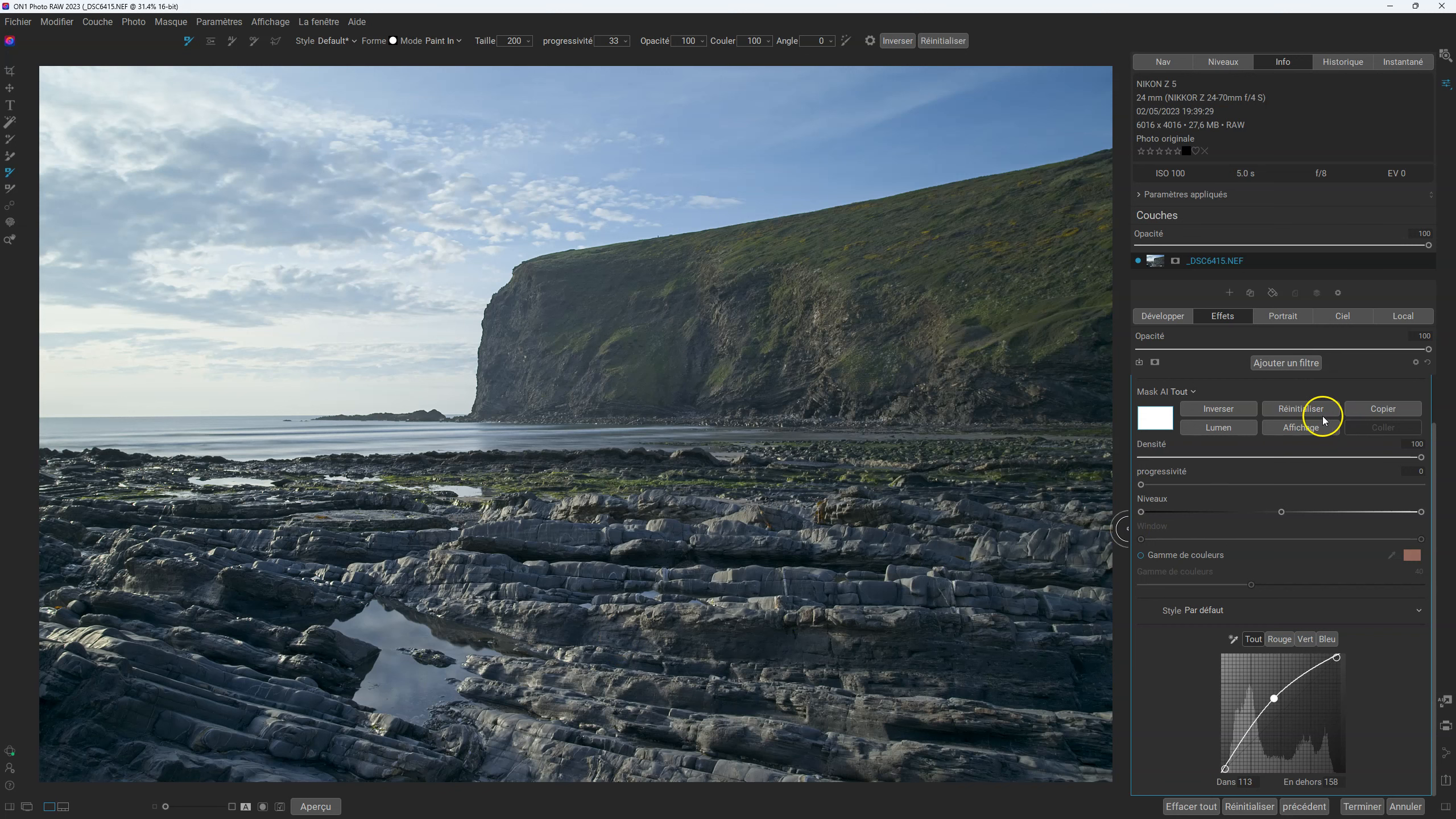
# - Invert the Courbes mask back and forth twice to compare the photo with and without the brightening
pyautogui.click(1236, 410)
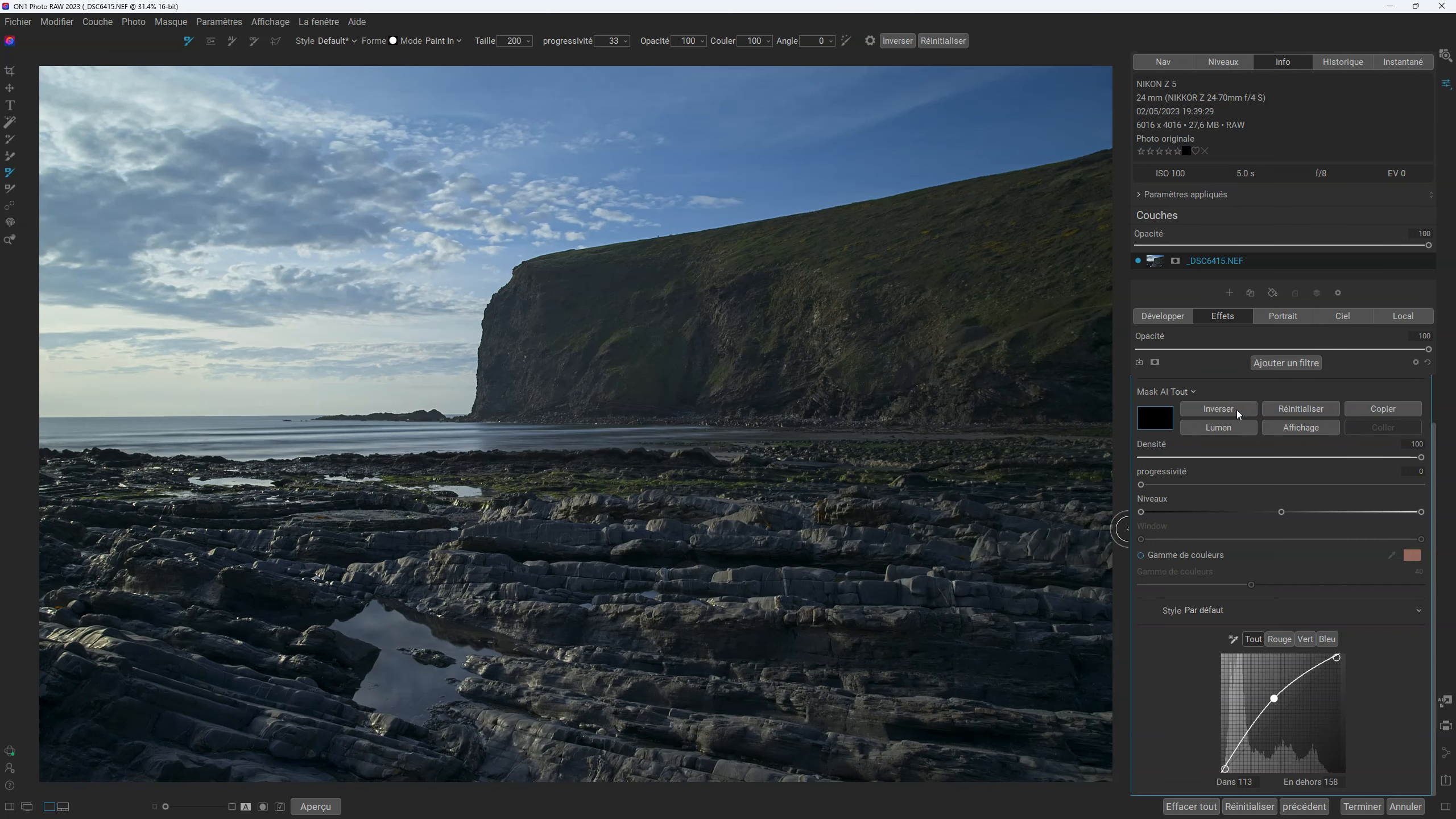
pyautogui.click(1236, 409)
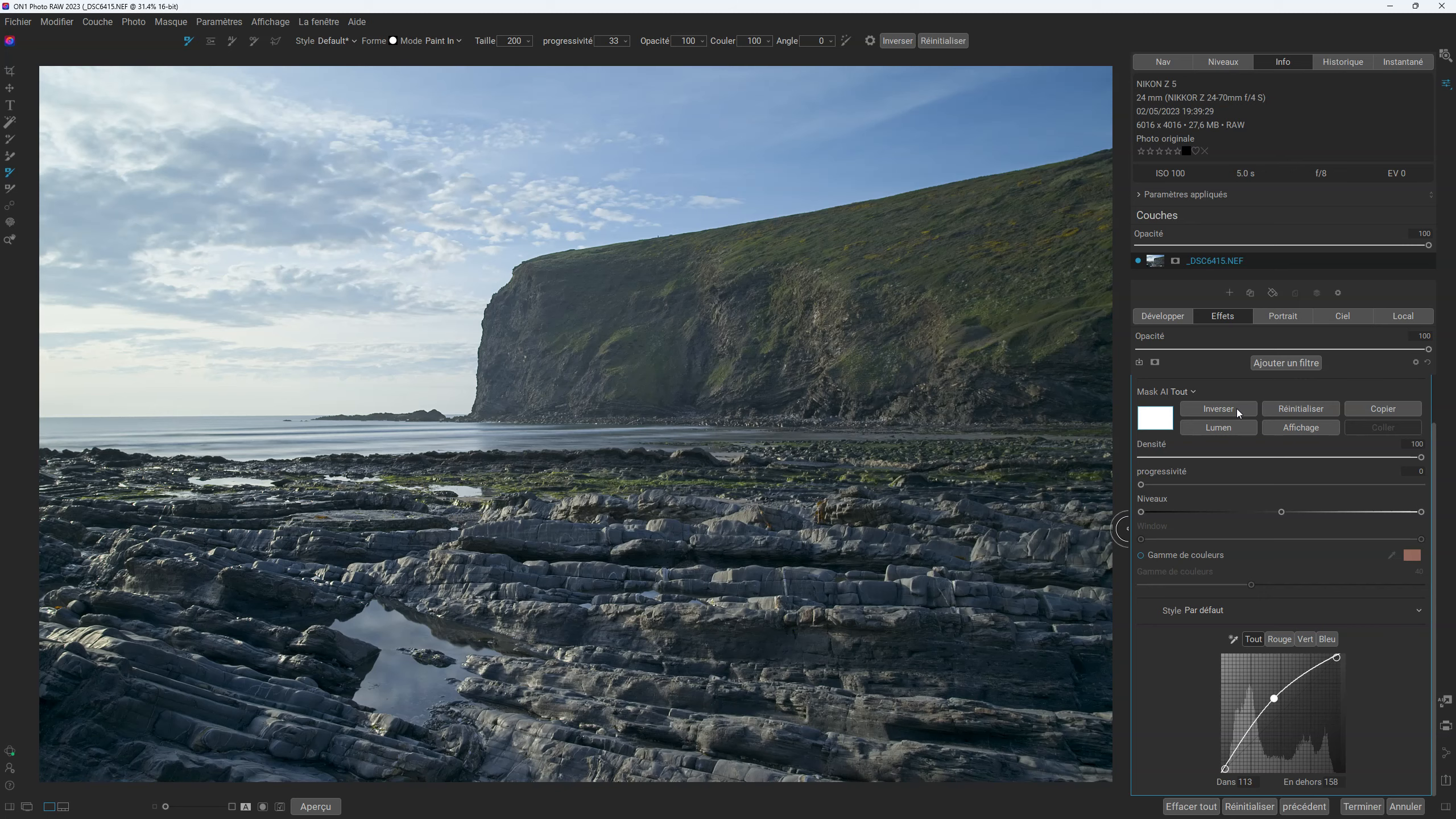
pyautogui.click(1237, 410)
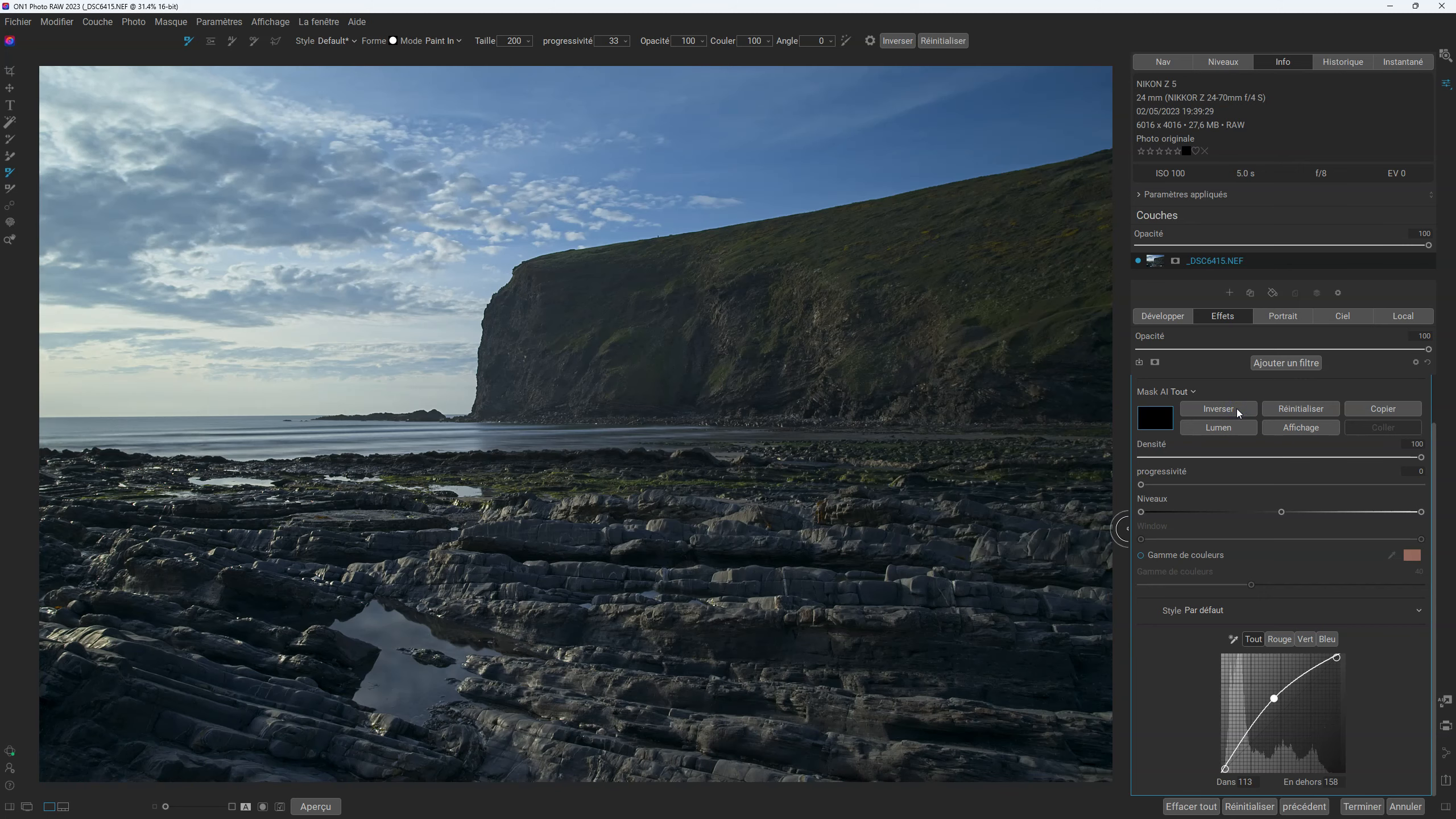
pyautogui.click(1237, 409)
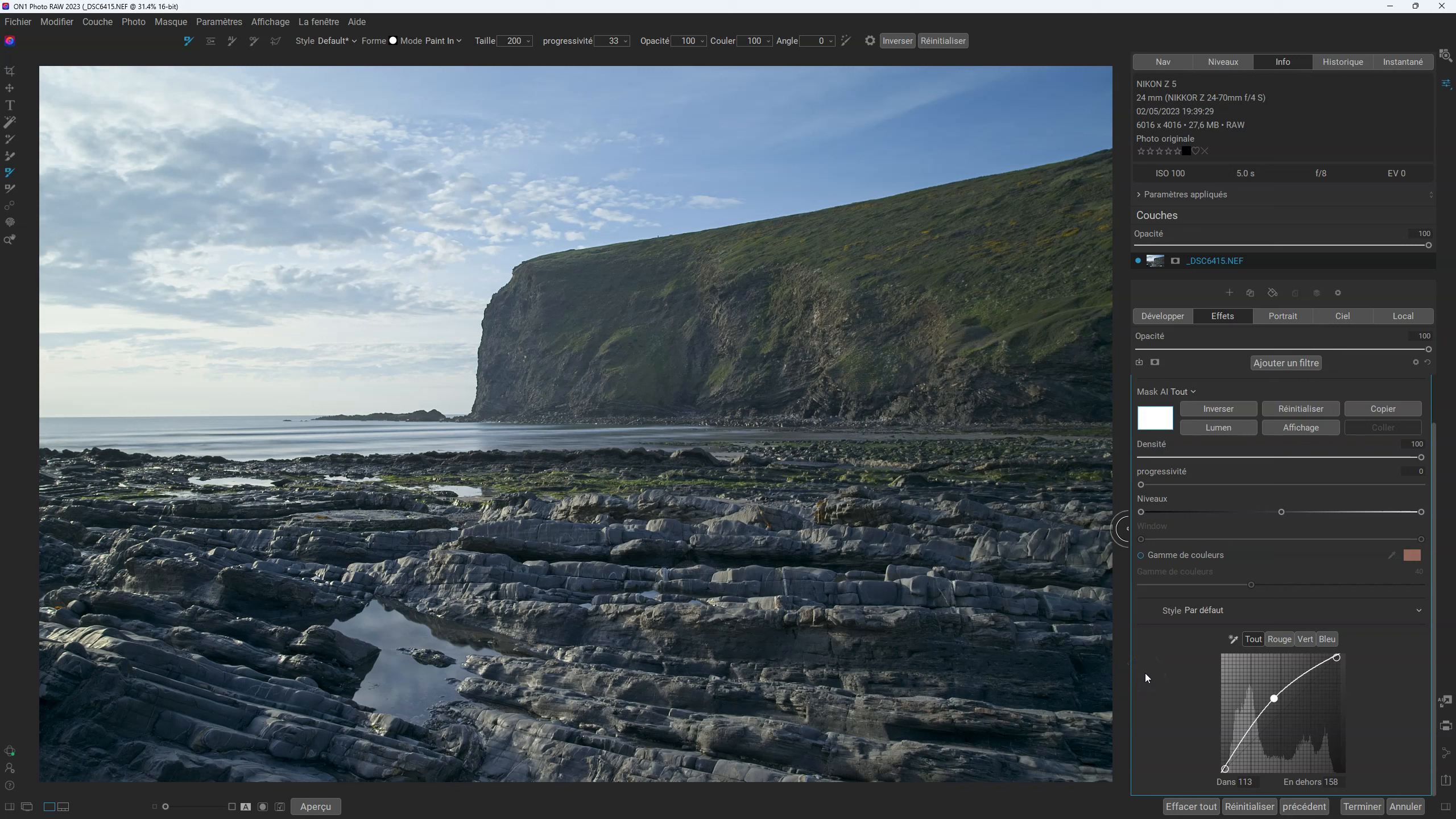
# - Examine the Local adjustment settings and the adjustment brush, and return to the Courbes filter's mask options
pyautogui.click(1409, 317)
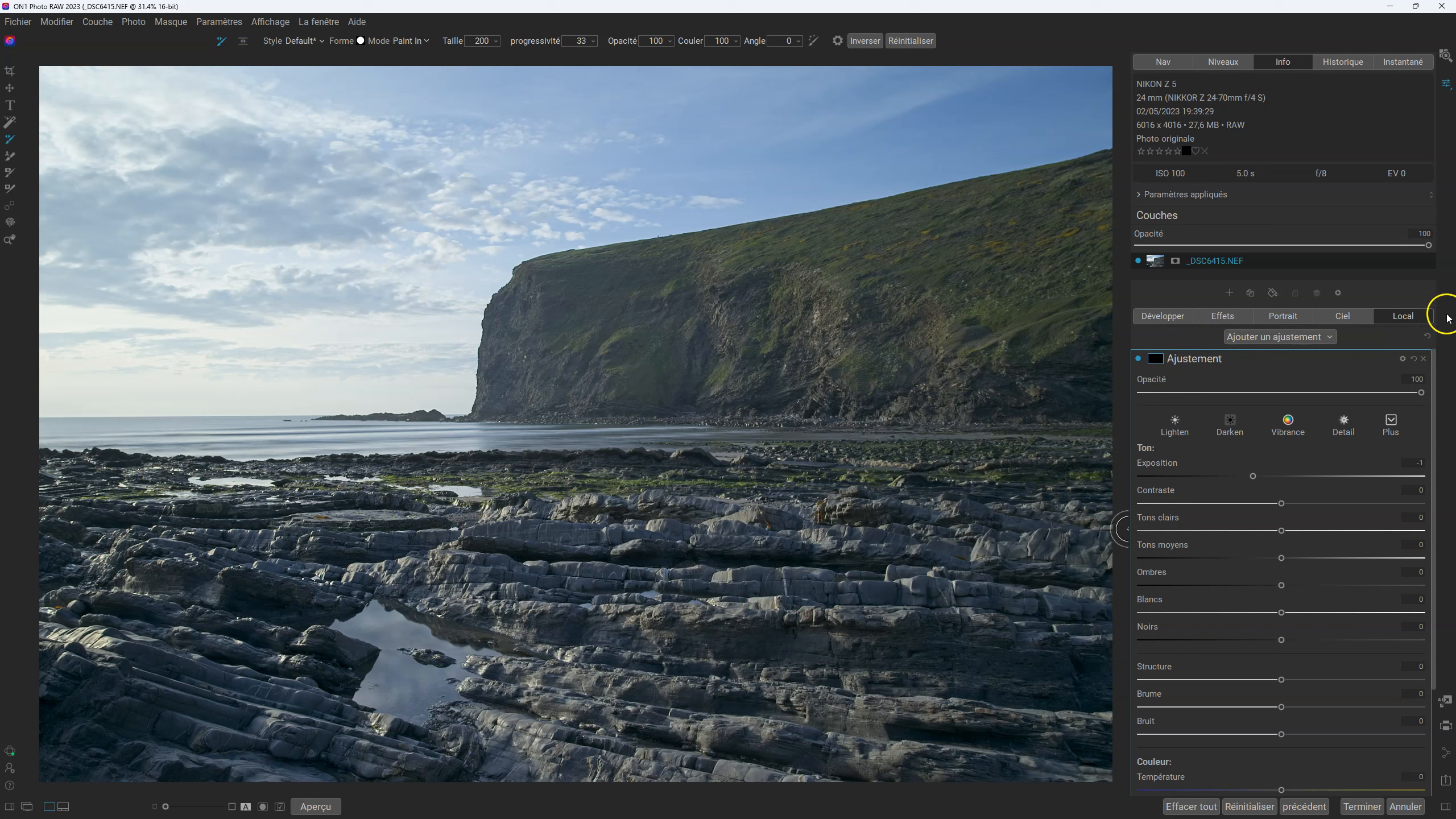
pyautogui.scroll(-2, 1296, 533)
pyautogui.scroll(2, 1314, 529)
pyautogui.scroll(-2, 1281, 548)
pyautogui.scroll(-1, 1282, 545)
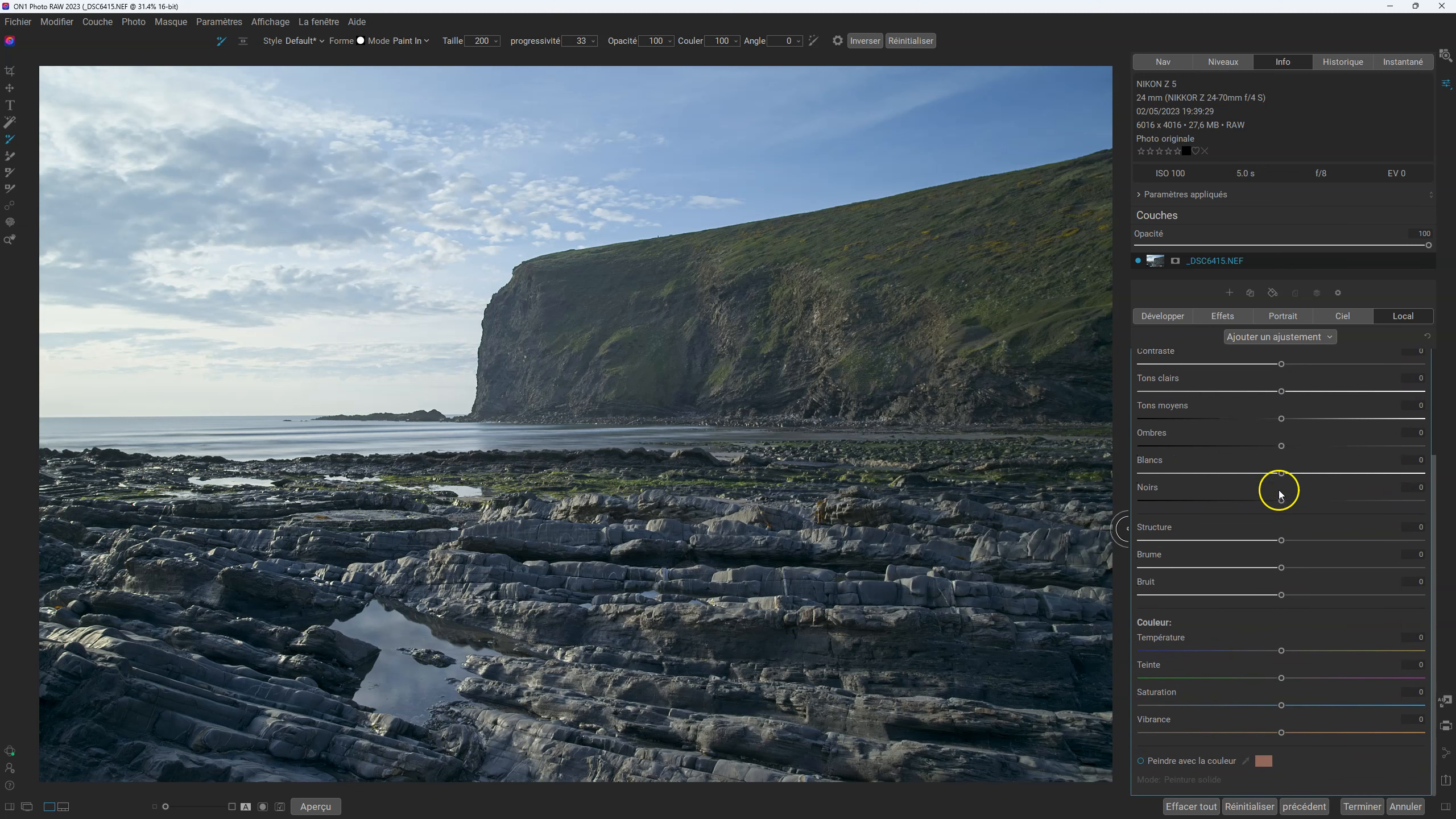
pyautogui.scroll(4, 1293, 719)
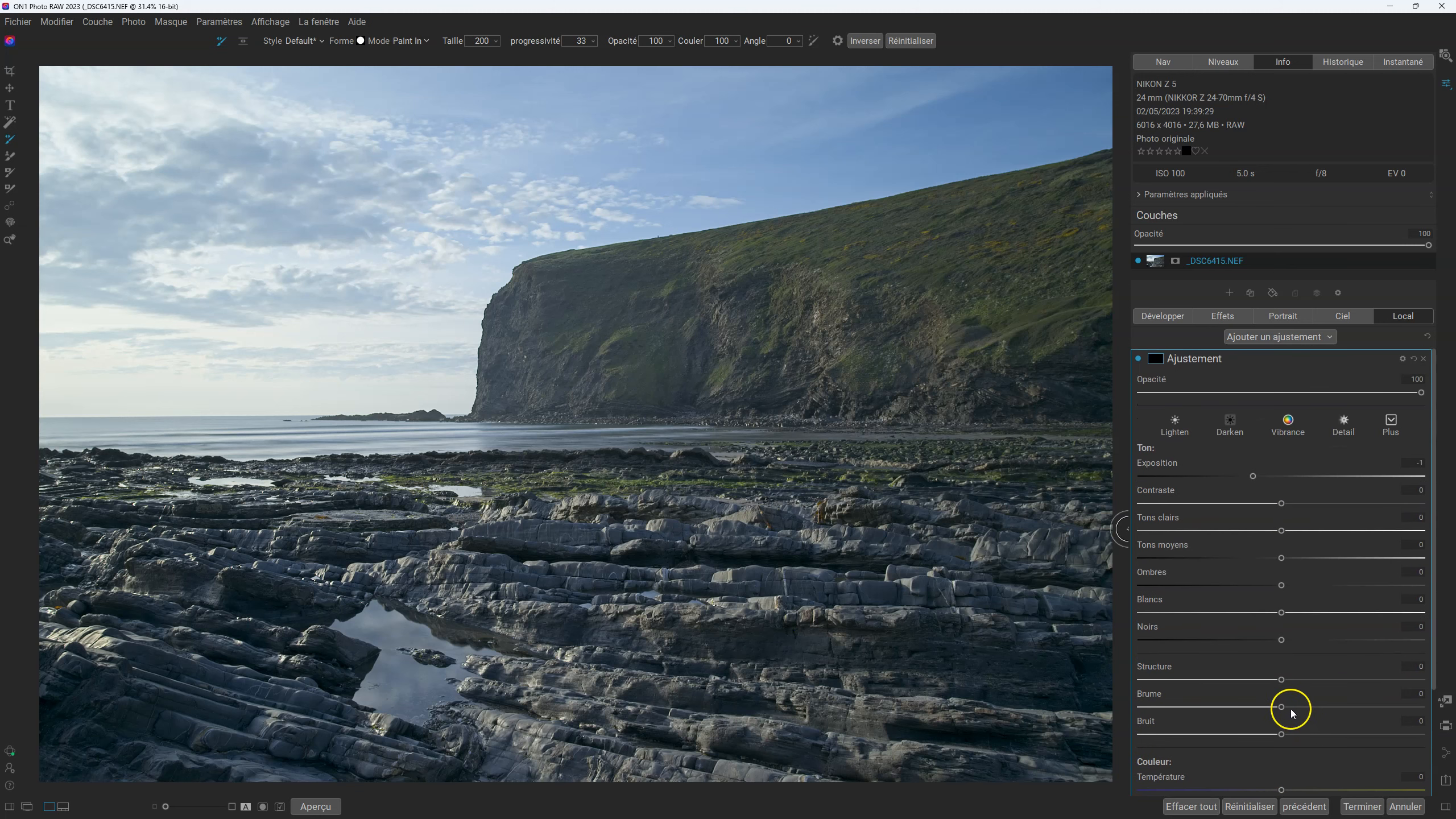
pyautogui.click(1236, 318)
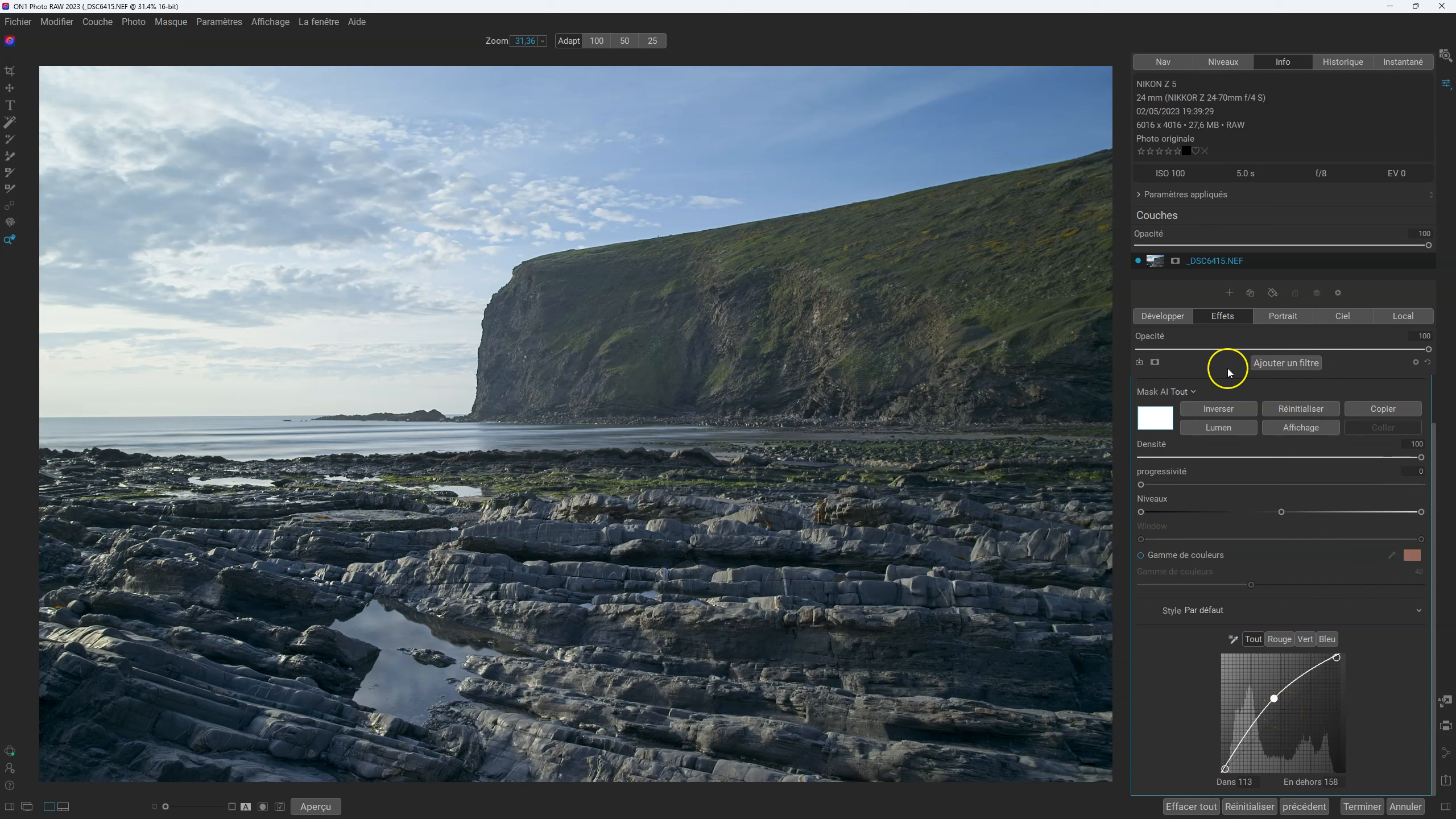
pyautogui.click(1402, 319)
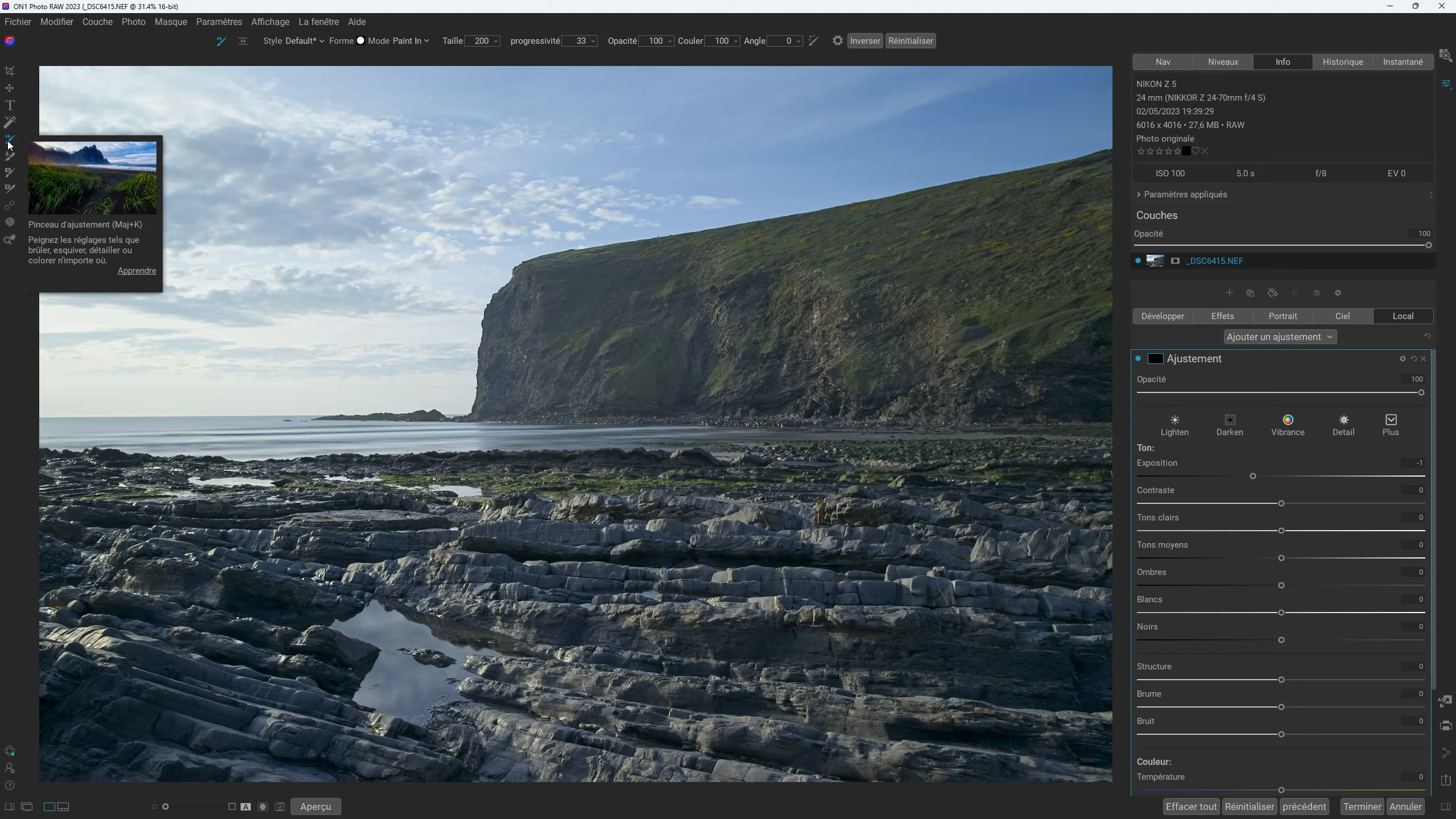
pyautogui.click(1221, 316)
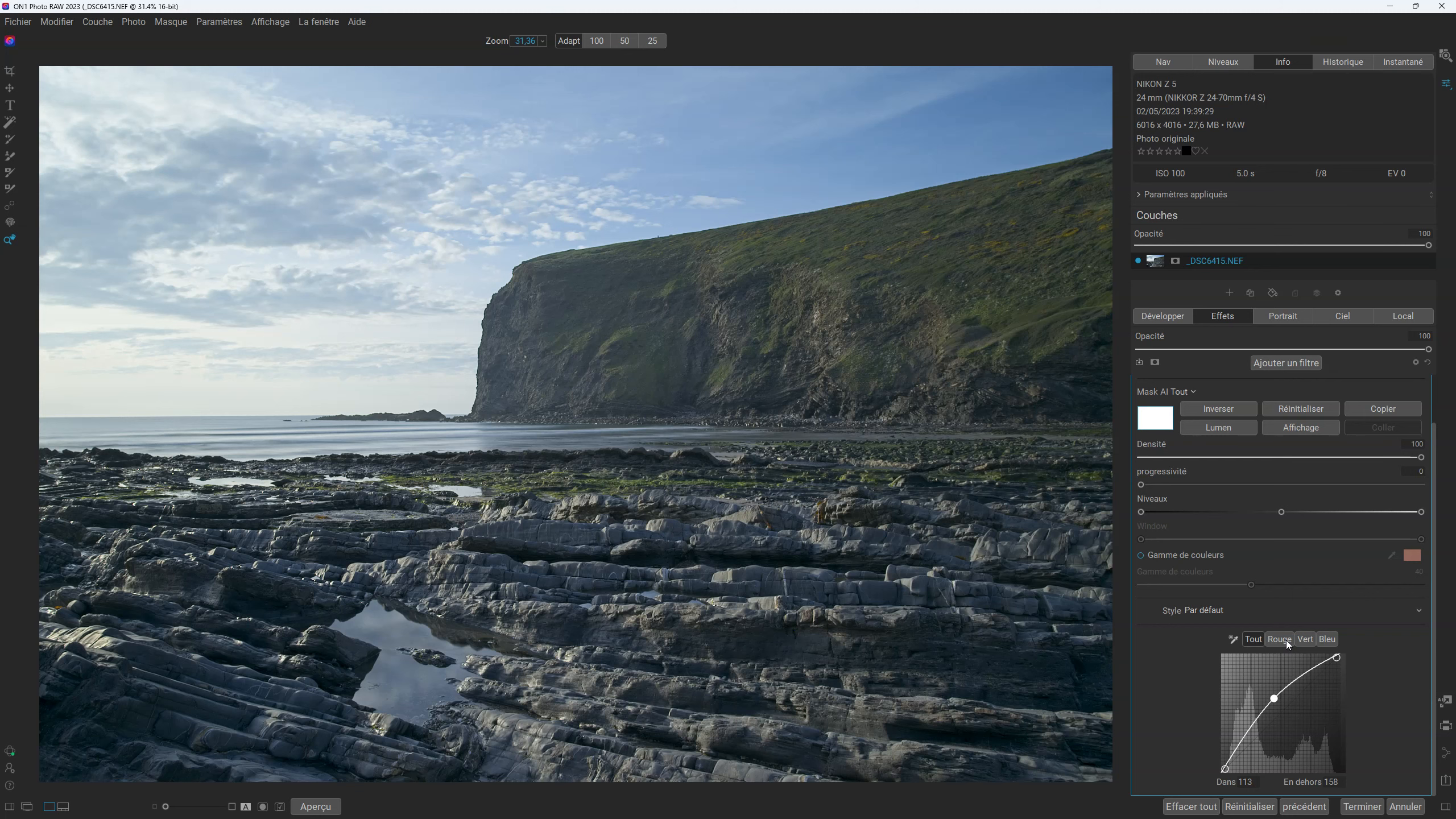
# - Invert the Courbes mask to black and activate the masking brush in Paint In mode
pyautogui.click(1237, 411)
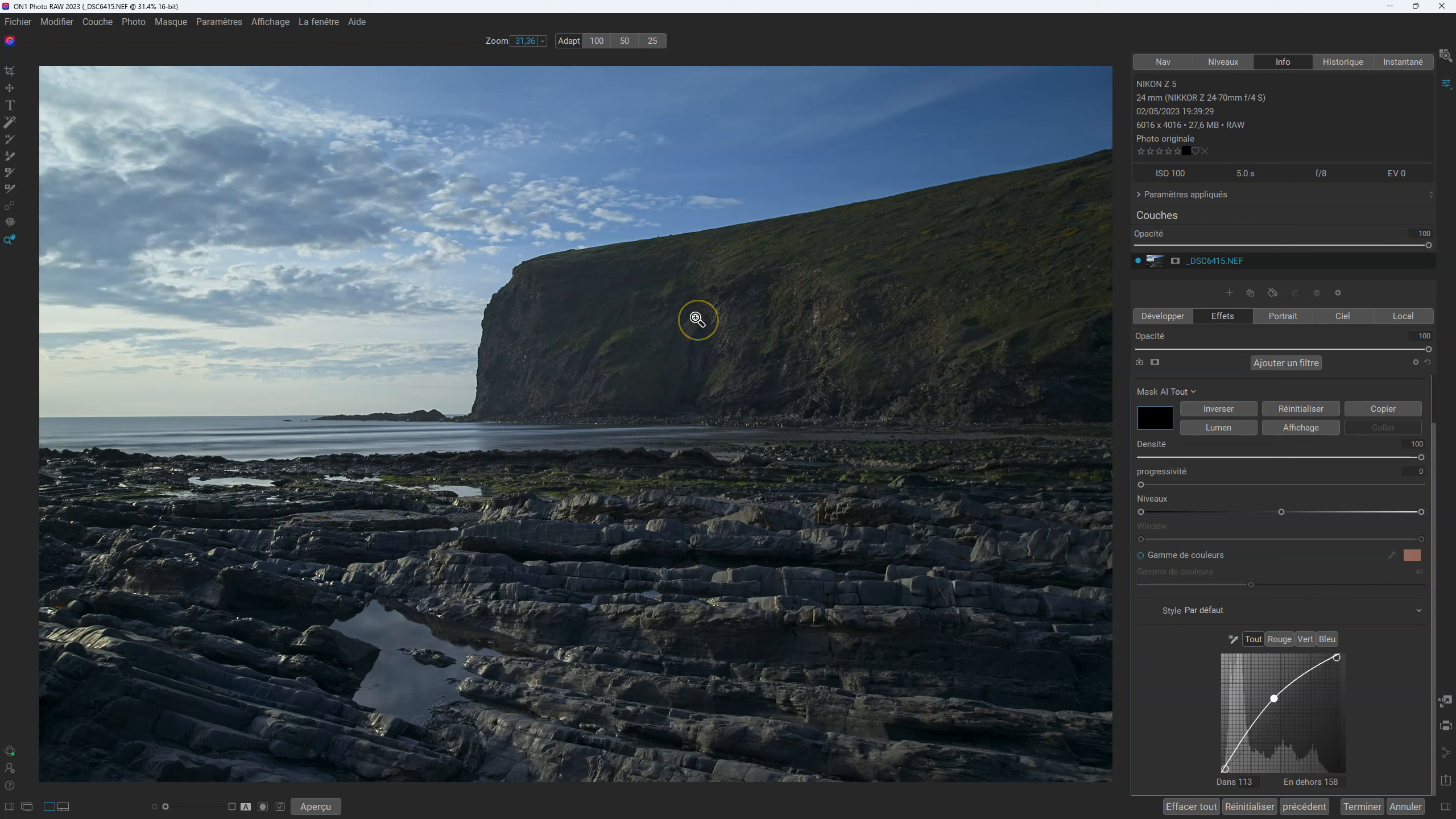
pyautogui.press('b')
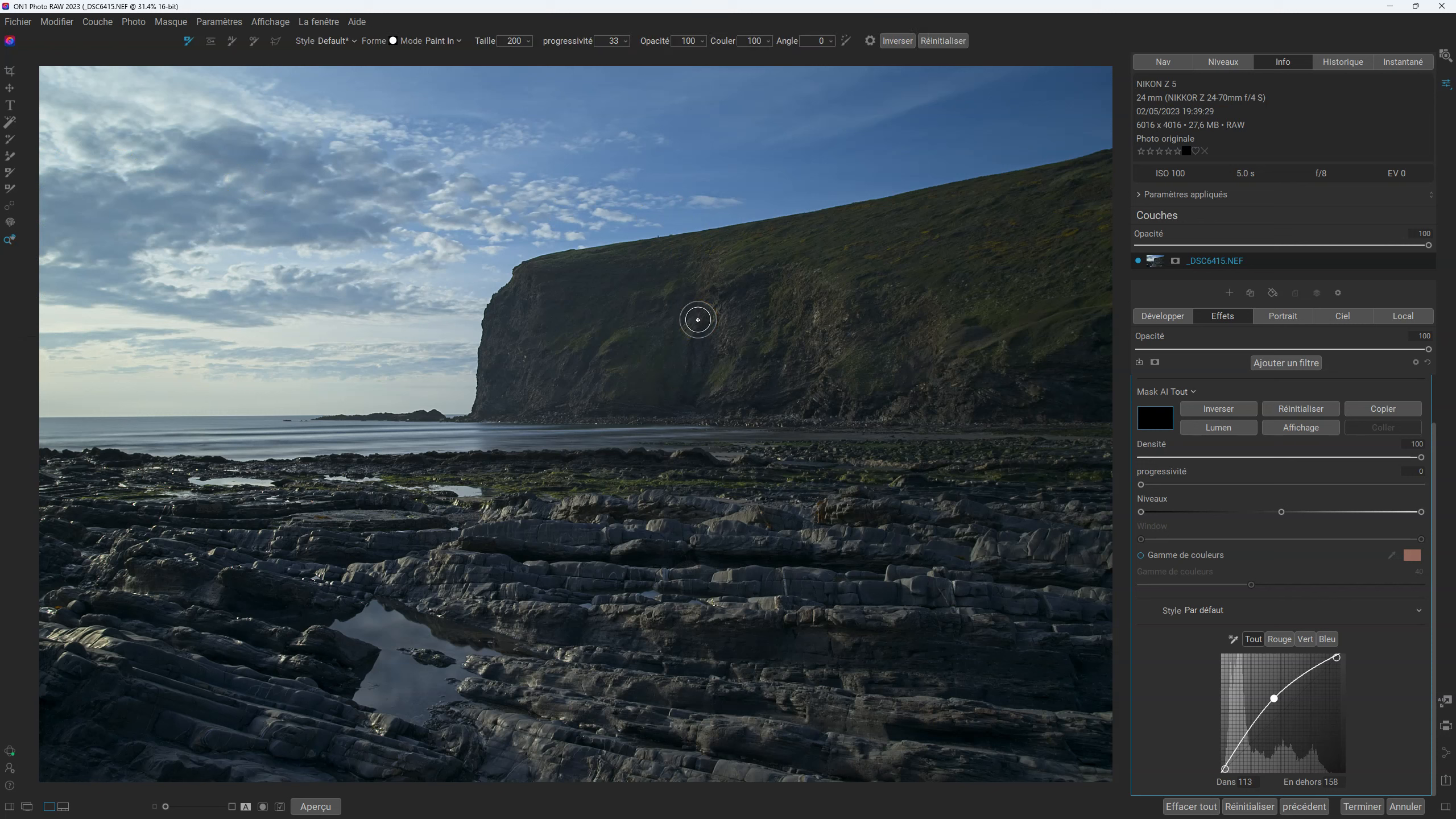
pyautogui.click(221, 192)
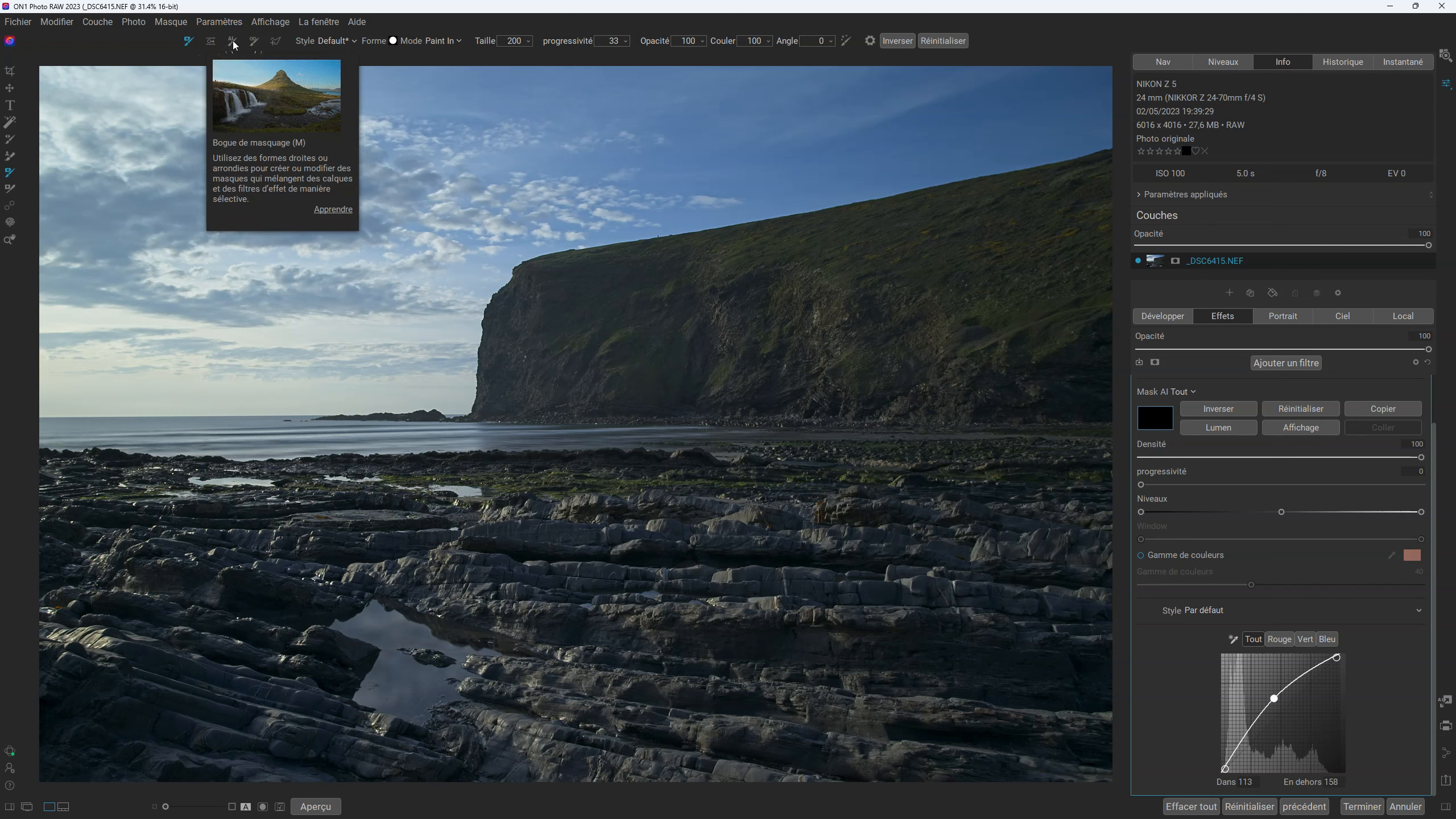
pyautogui.click(220, 38)
pyautogui.click(130, 50)
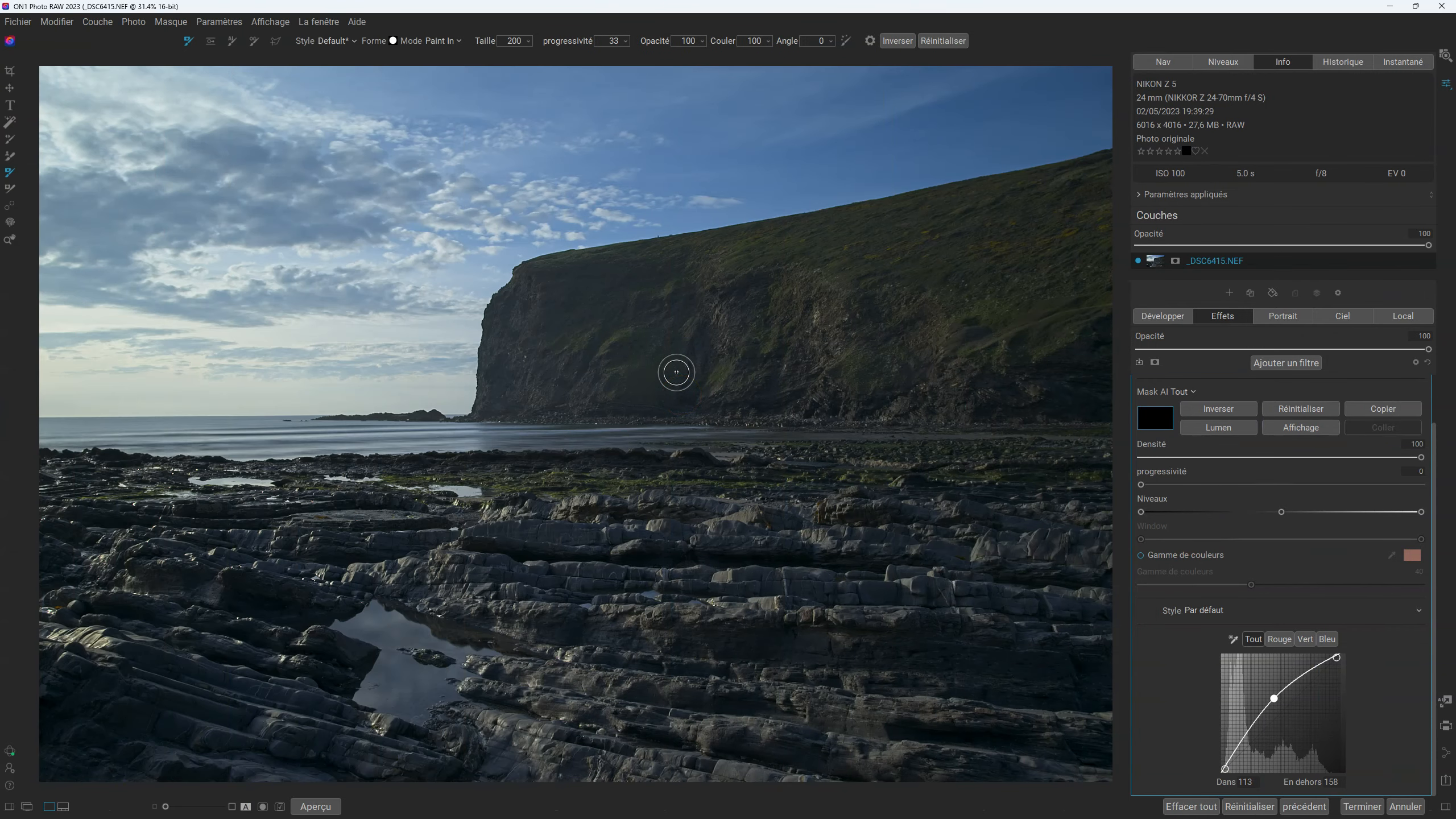
pyautogui.moveTo(676, 372)
pyautogui.mouseDown()
pyautogui.moveTo(632, 413)
pyautogui.moveTo(594, 389)
pyautogui.moveTo(638, 379)
pyautogui.mouseUp()
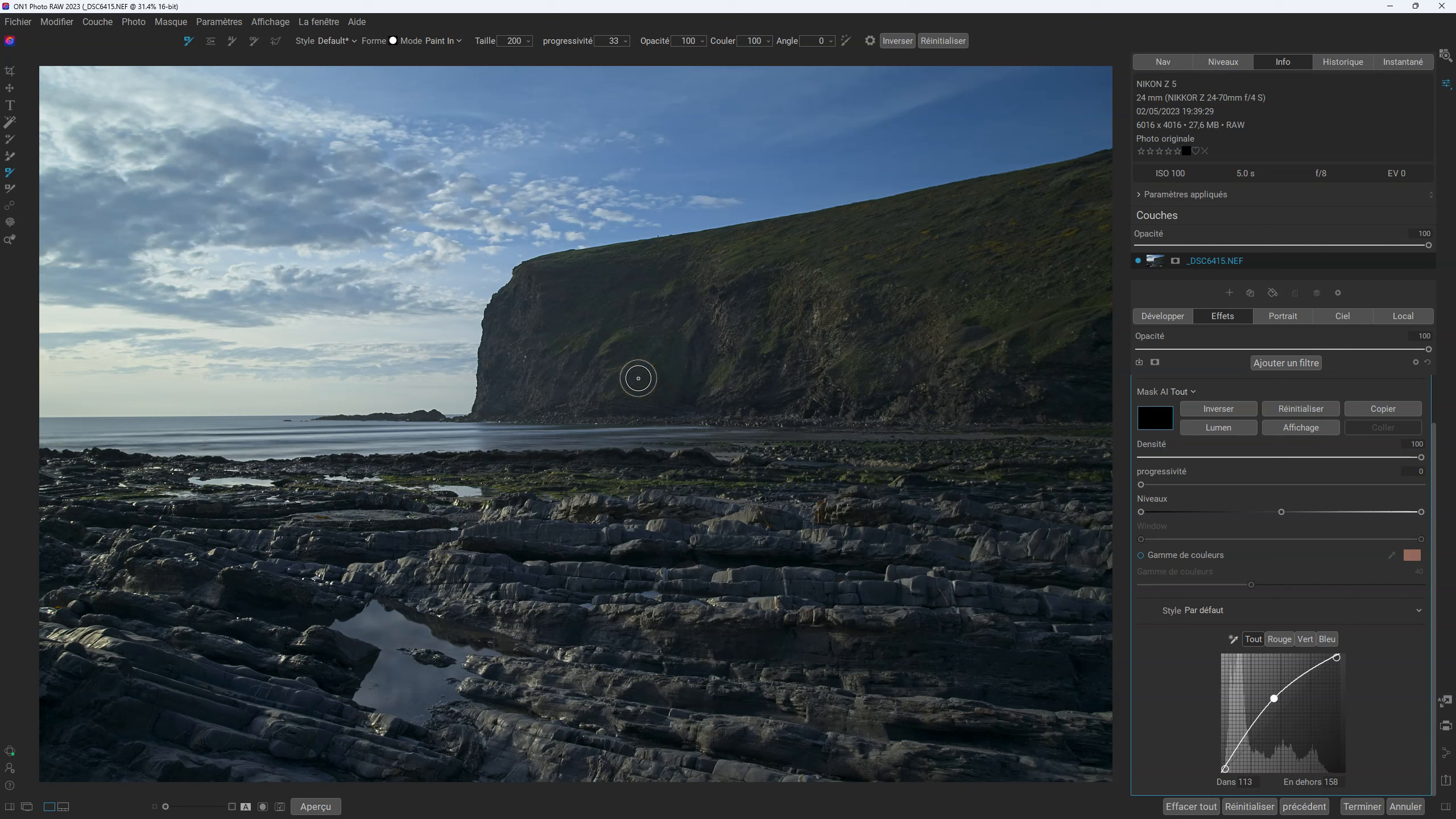
# - Enlarge and shrink the masking brush over the cliff, leaving size 700, progressivité 3 and Peindre mode set
pyautogui.press('alt')
pyautogui.scroll(-1, 638, 379)
pyautogui.scroll(20, 639, 379)
pyautogui.scroll(-2, 638, 379)
pyautogui.scroll(-16, 638, 379)
pyautogui.scroll(9, 638, 379)
pyautogui.scroll(5, 638, 379)
pyautogui.scroll(-14, 638, 379)
pyautogui.scroll(10, 639, 379)
pyautogui.scroll(-7, 636, 379)
pyautogui.scroll(7, 636, 379)
pyautogui.scroll(-6, 636, 378)
pyautogui.press('x')
pyautogui.press('x')
pyautogui.scroll(-7, 635, 380)
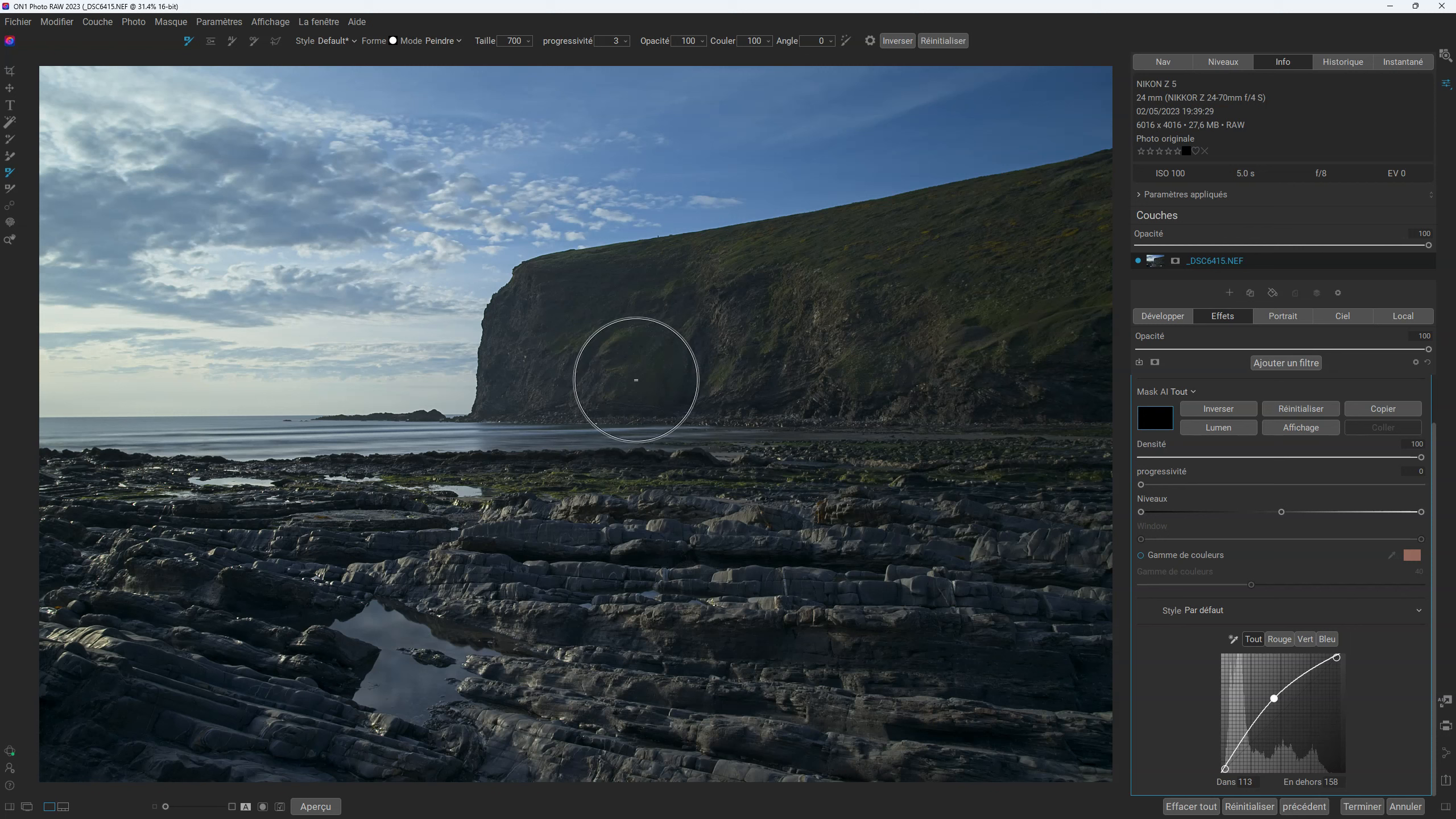
# - Vary the masking brush's softness and size over the cliff, leaving progressivité at 20 and the size at 175
pyautogui.scroll(13, 636, 380)
pyautogui.scroll(-10, 635, 380)
pyautogui.scroll(2, 635, 380)
pyautogui.scroll(-6, 635, 380)
pyautogui.scroll(9, 636, 381)
pyautogui.scroll(-5, 636, 381)
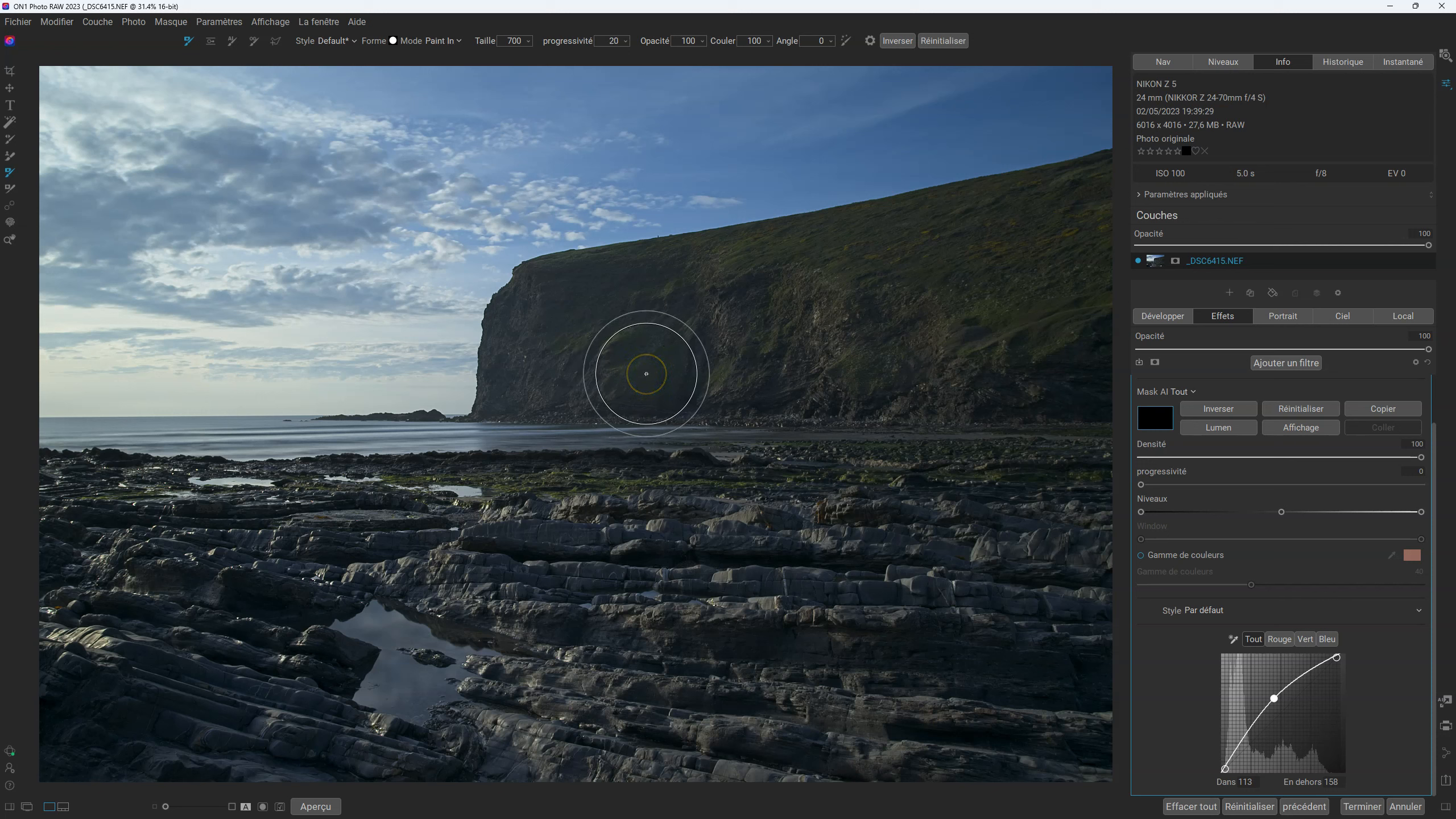
pyautogui.scroll(-4, 646, 373)
pyautogui.scroll(-2, 646, 374)
pyautogui.click(741, 316)
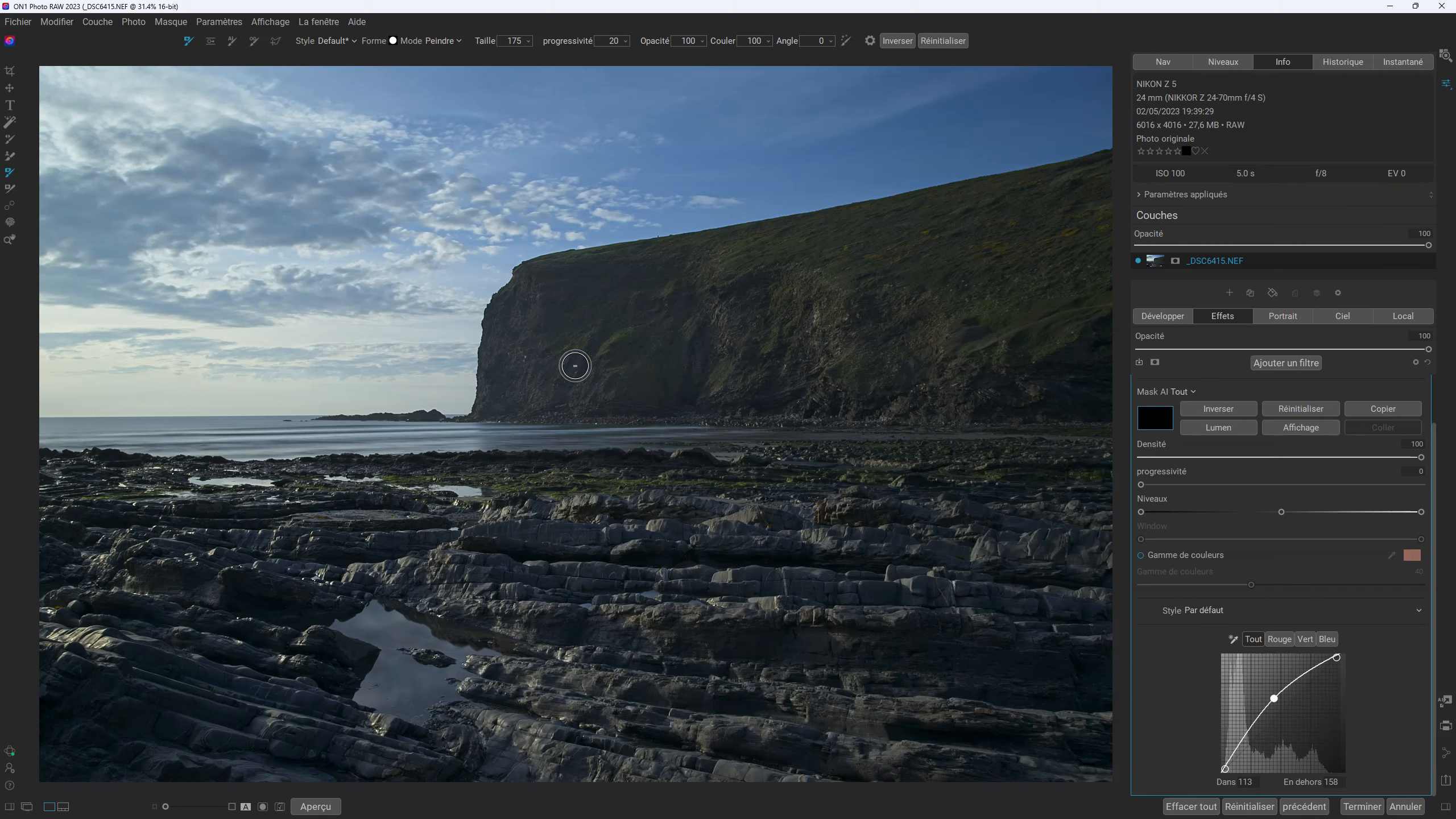
pyautogui.scroll(3, 575, 366)
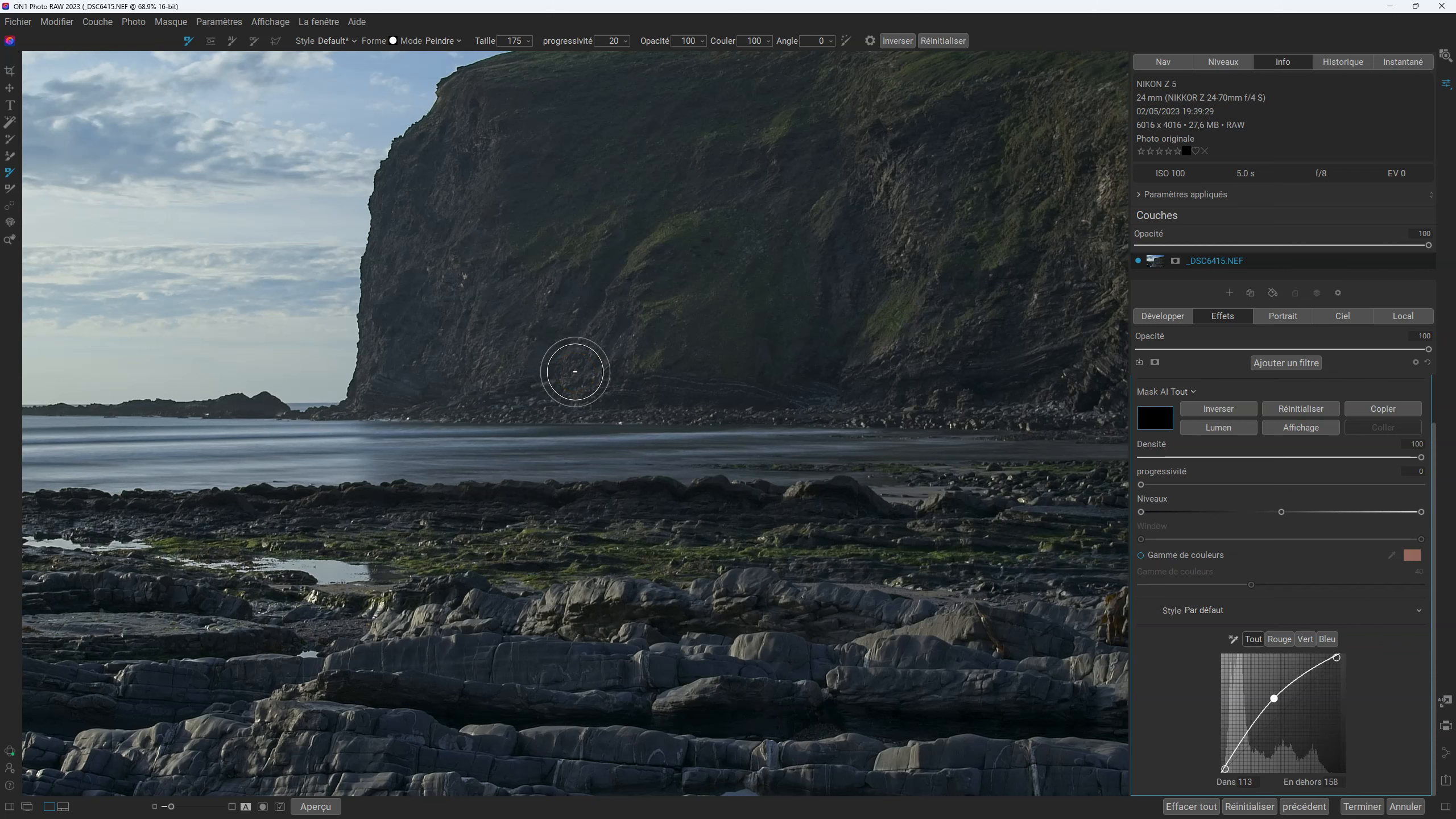
pyautogui.scroll(-3, 575, 372)
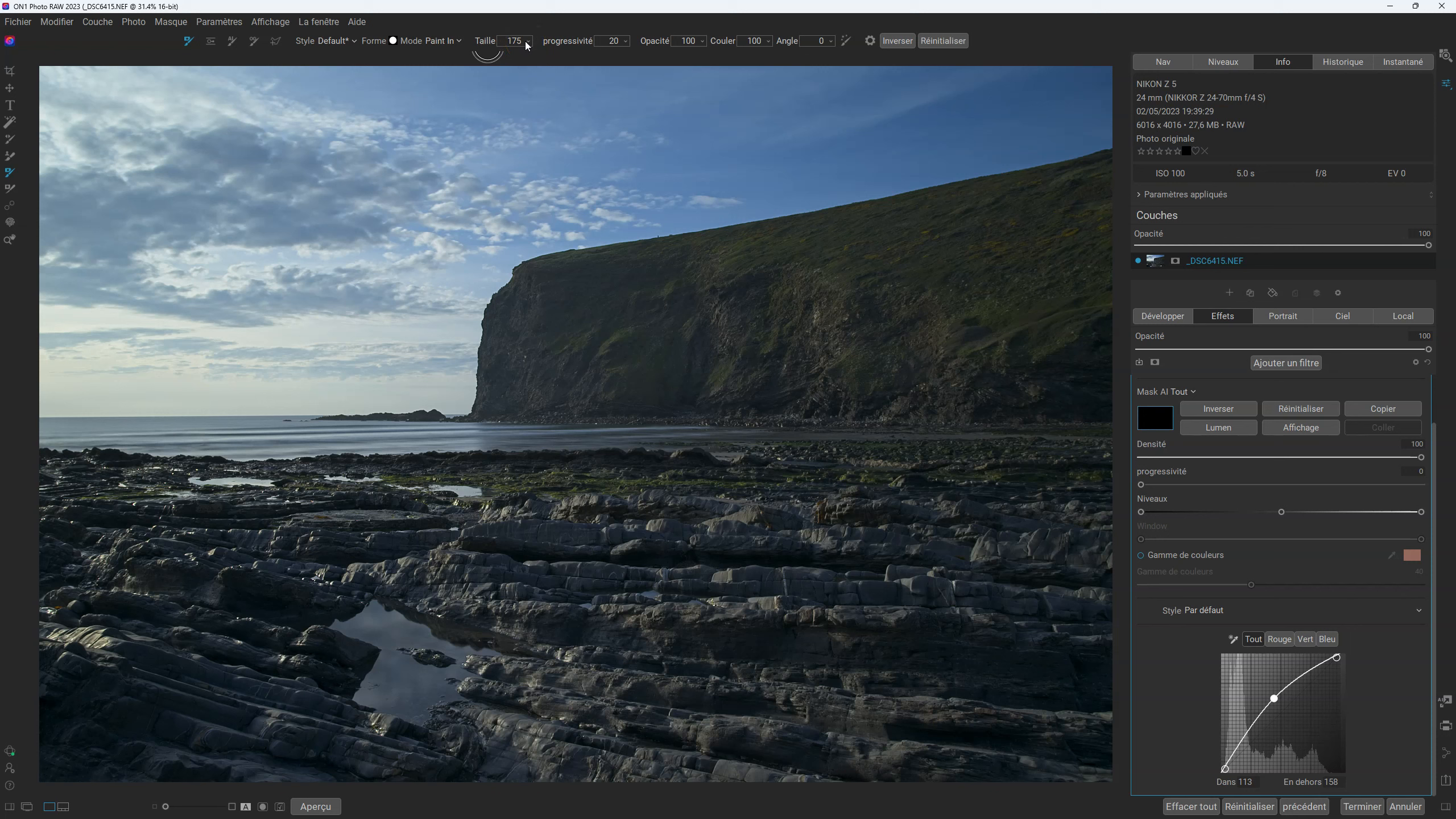
# - Set the masking brush to size 200 with a progressivité of 32
pyautogui.click(527, 41)
pyautogui.click(495, 53)
pyautogui.moveTo(513, 54); pyautogui.dragTo(491, 55)
pyautogui.click(616, 41)
pyautogui.click(625, 46)
pyautogui.moveTo(575, 53); pyautogui.dragTo(585, 53)
pyautogui.moveTo(584, 50); pyautogui.dragTo(580, 50)
# - Paint a brightened patch on the cliff face into the Courbes mask, alternating between the Paint In and Peindre modes
pyautogui.click(642, 364)
pyautogui.moveTo(642, 363)
pyautogui.mouseDown()
pyautogui.moveTo(631, 325)
pyautogui.moveTo(660, 340)
pyautogui.mouseUp()
pyautogui.press('x')
pyautogui.moveTo(641, 374)
pyautogui.mouseDown()
pyautogui.moveTo(800, 390)
pyautogui.moveTo(807, 372)
pyautogui.mouseUp()
pyautogui.press('x')
pyautogui.press('x')
pyautogui.moveTo(797, 369); pyautogui.dragTo(793, 369)
pyautogui.press('x')
pyautogui.moveTo(610, 339)
pyautogui.mouseDown()
pyautogui.moveTo(552, 336)
pyautogui.moveTo(667, 336)
pyautogui.moveTo(590, 333)
pyautogui.moveTo(681, 323)
pyautogui.moveTo(618, 295)
pyautogui.moveTo(584, 327)
pyautogui.moveTo(635, 344)
pyautogui.moveTo(609, 375)
pyautogui.moveTo(640, 375)
pyautogui.mouseUp()
pyautogui.press('x')
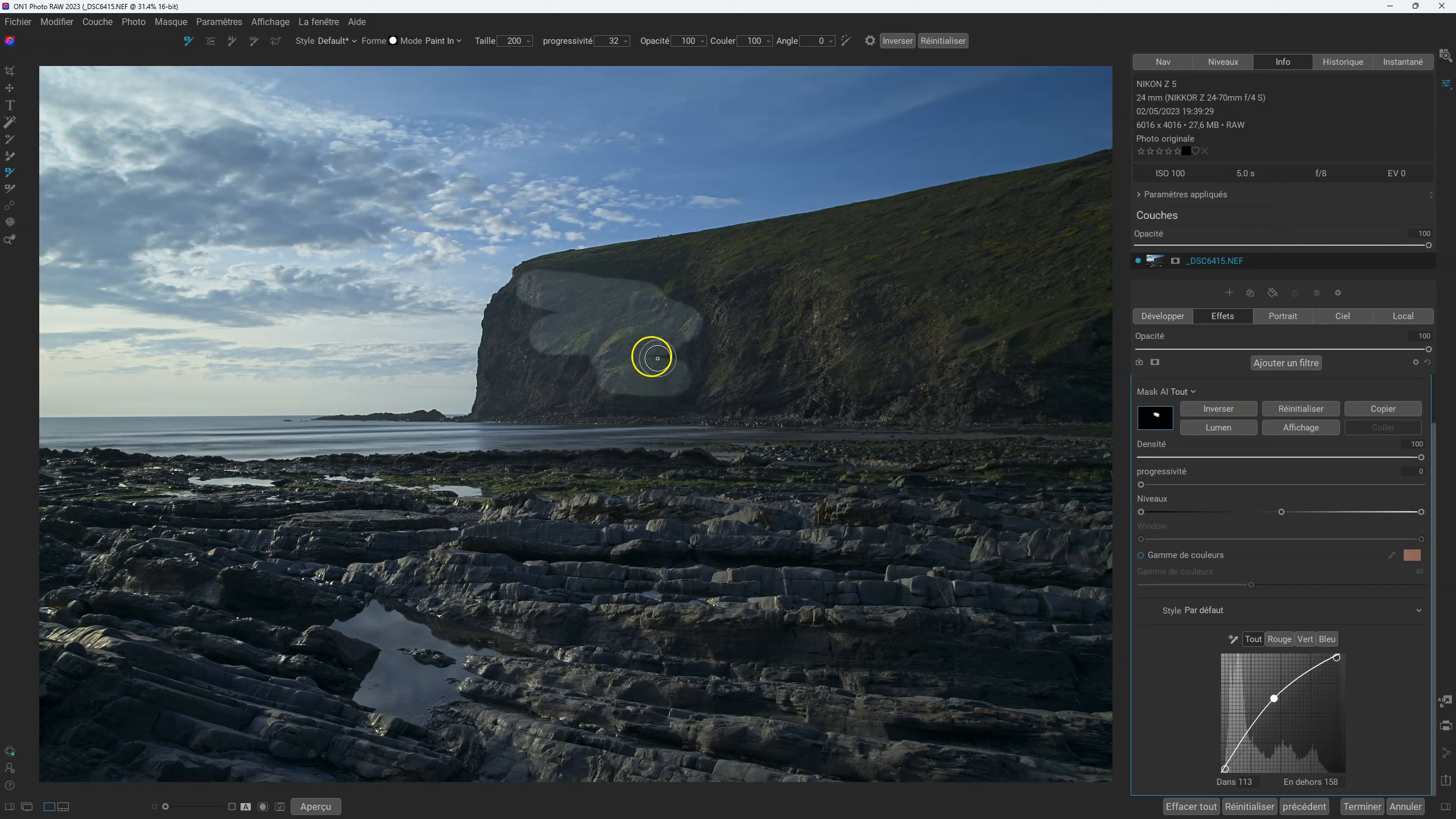
# - Erase the upper parts of the painted cliff patch from the mask in Peindre mode, and return the brush to Paint In
pyautogui.moveTo(623, 332)
pyautogui.mouseDown()
pyautogui.moveTo(590, 321)
pyautogui.moveTo(621, 332)
pyautogui.mouseUp()
pyautogui.moveTo(620, 332)
pyautogui.mouseDown()
pyautogui.moveTo(589, 315)
pyautogui.moveTo(635, 326)
pyautogui.moveTo(577, 314)
pyautogui.moveTo(632, 317)
pyautogui.moveTo(605, 298)
pyautogui.moveTo(520, 301)
pyautogui.moveTo(544, 283)
pyautogui.moveTo(619, 300)
pyautogui.moveTo(536, 273)
pyautogui.moveTo(617, 287)
pyautogui.moveTo(683, 307)
pyautogui.moveTo(675, 325)
pyautogui.moveTo(627, 312)
pyautogui.moveTo(667, 333)
pyautogui.mouseUp()
pyautogui.press('x')
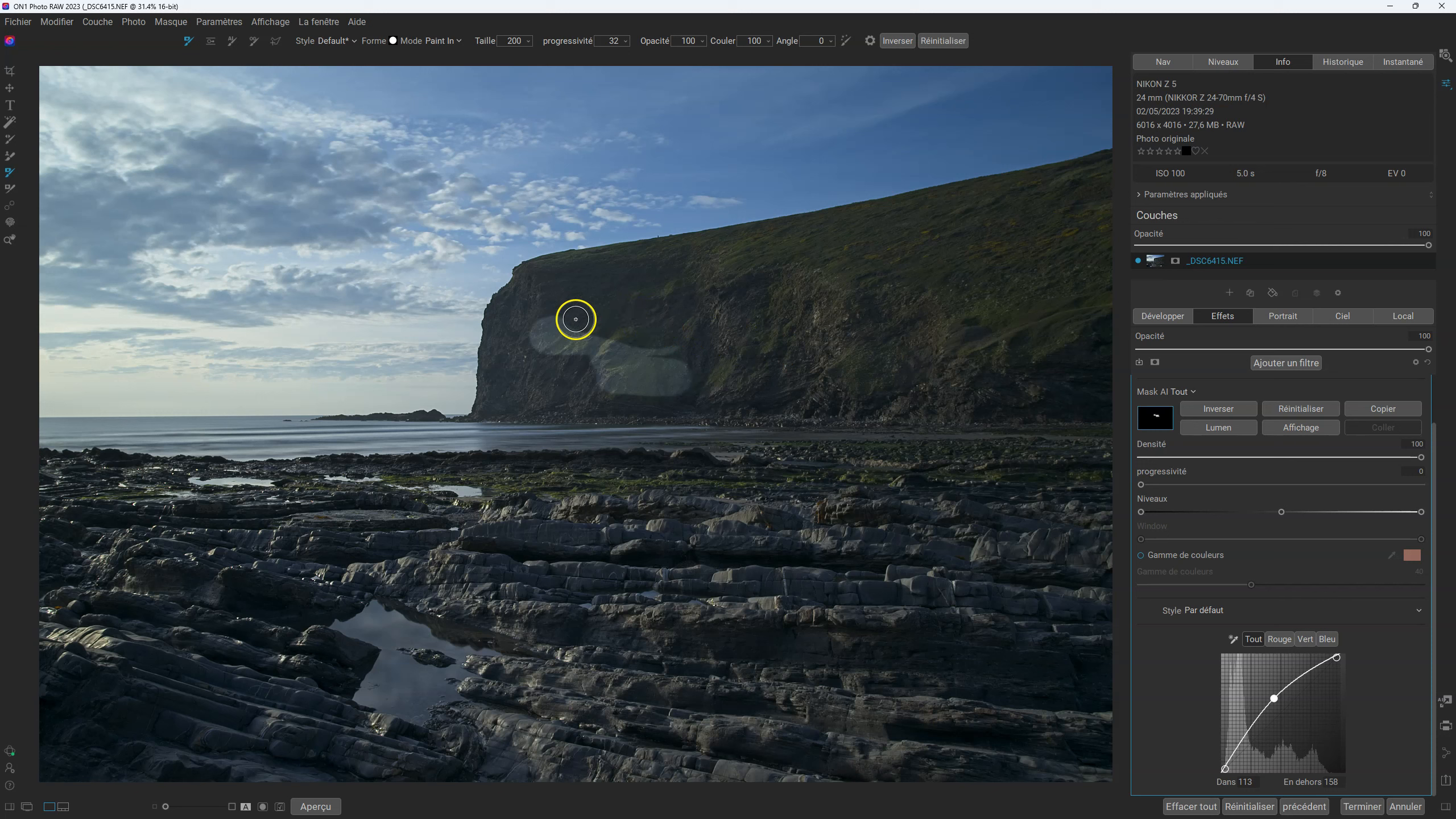
pyautogui.press('x')
pyautogui.moveTo(576, 313)
pyautogui.mouseDown()
pyautogui.moveTo(541, 336)
pyautogui.moveTo(689, 348)
pyautogui.moveTo(625, 337)
pyautogui.moveTo(597, 361)
pyautogui.mouseUp()
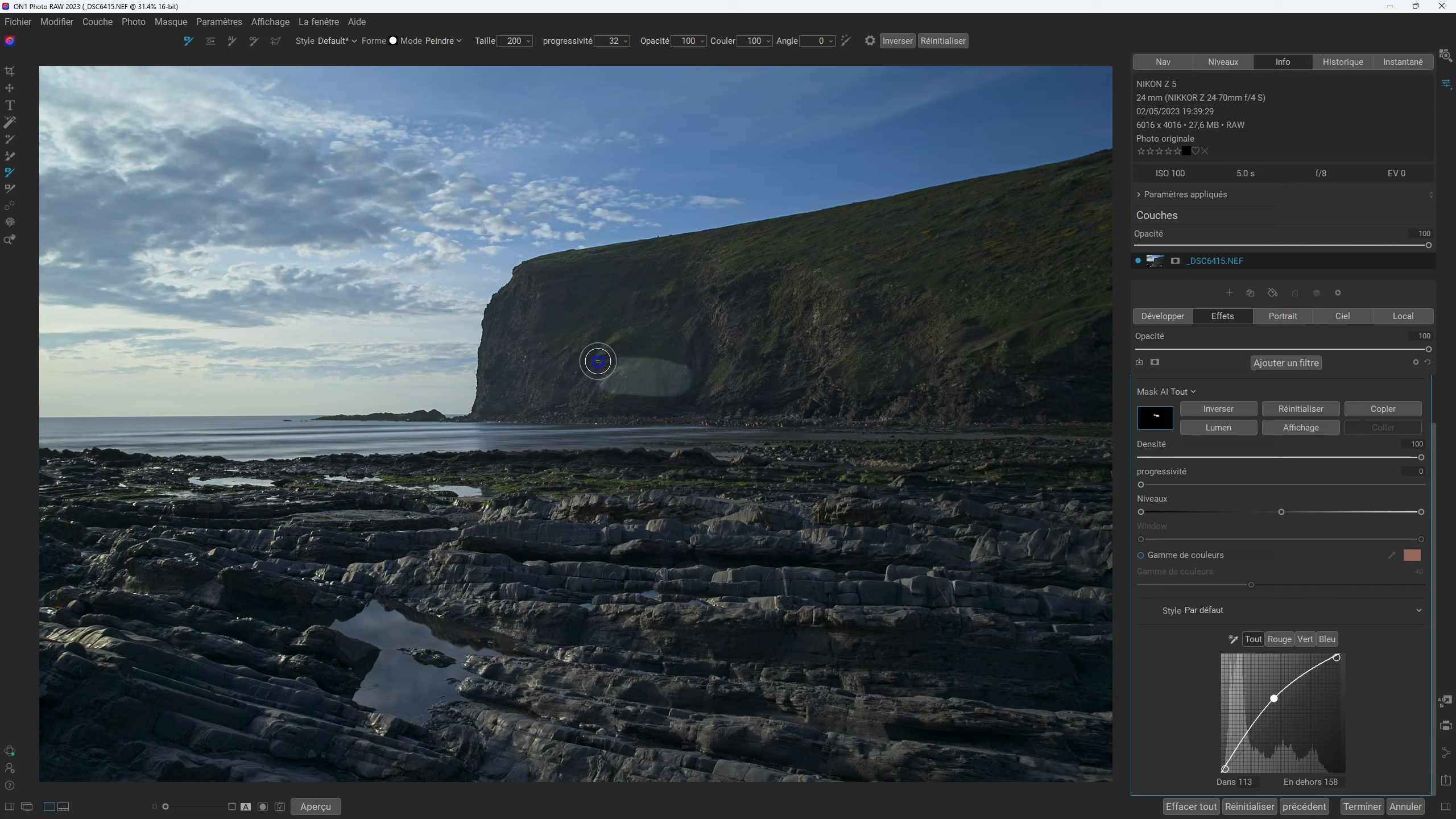
pyautogui.press('x')
# - Reset the Courbes mask, invert it to black, and paint in the foreground rocks with a size 700 brush
pyautogui.click(1282, 409)
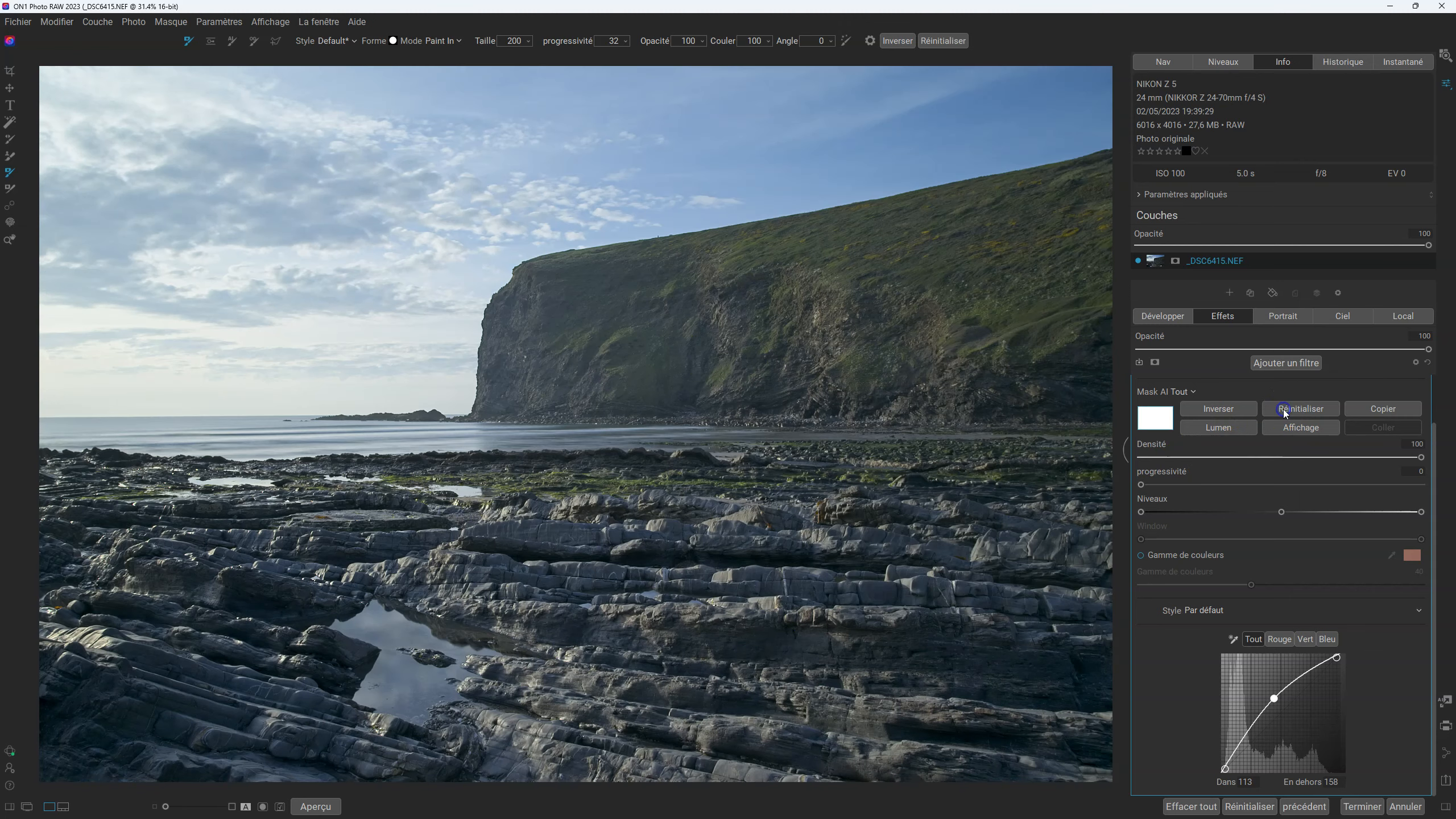
pyautogui.click(1231, 410)
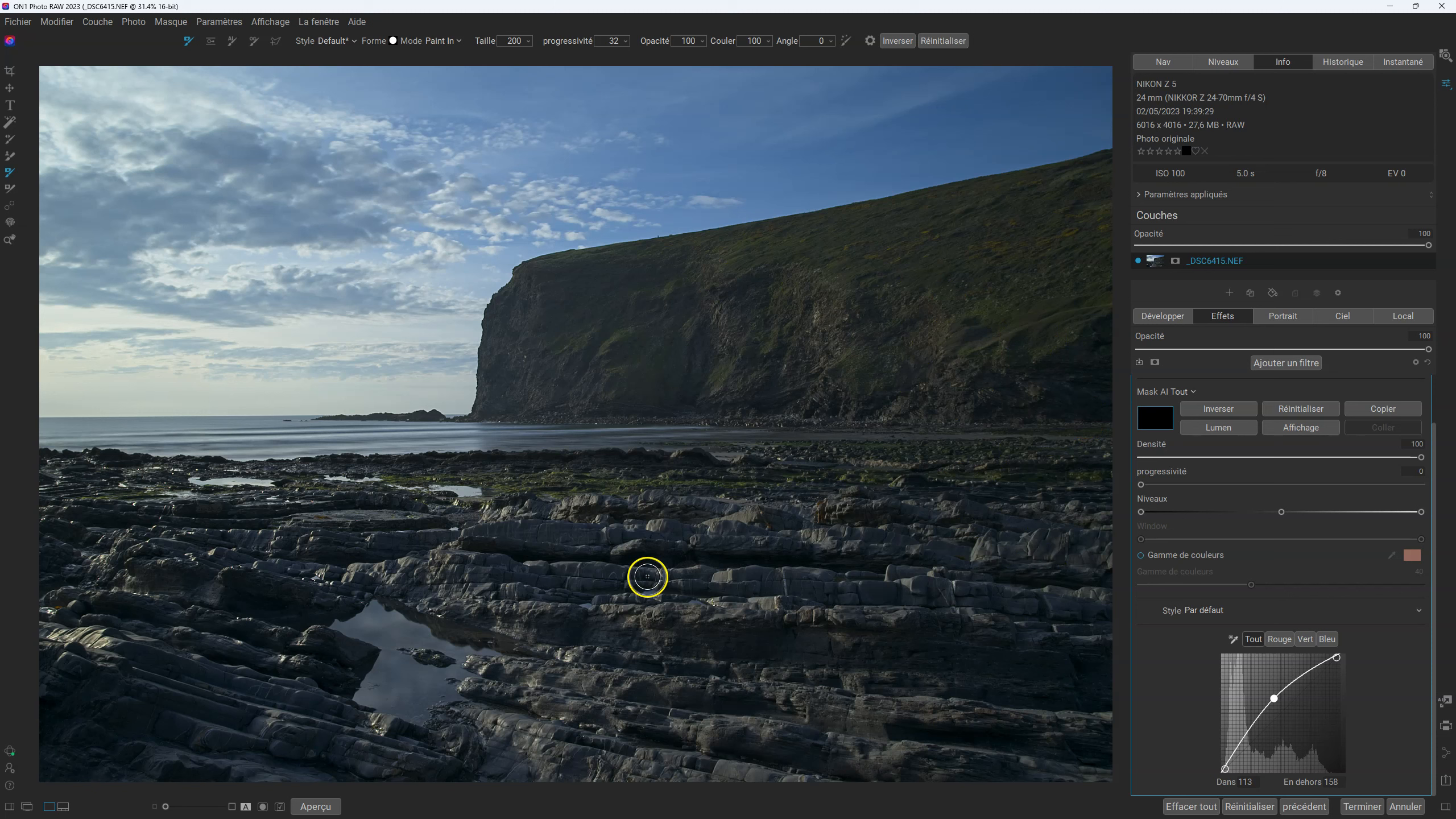
pyautogui.scroll(5, 630, 555)
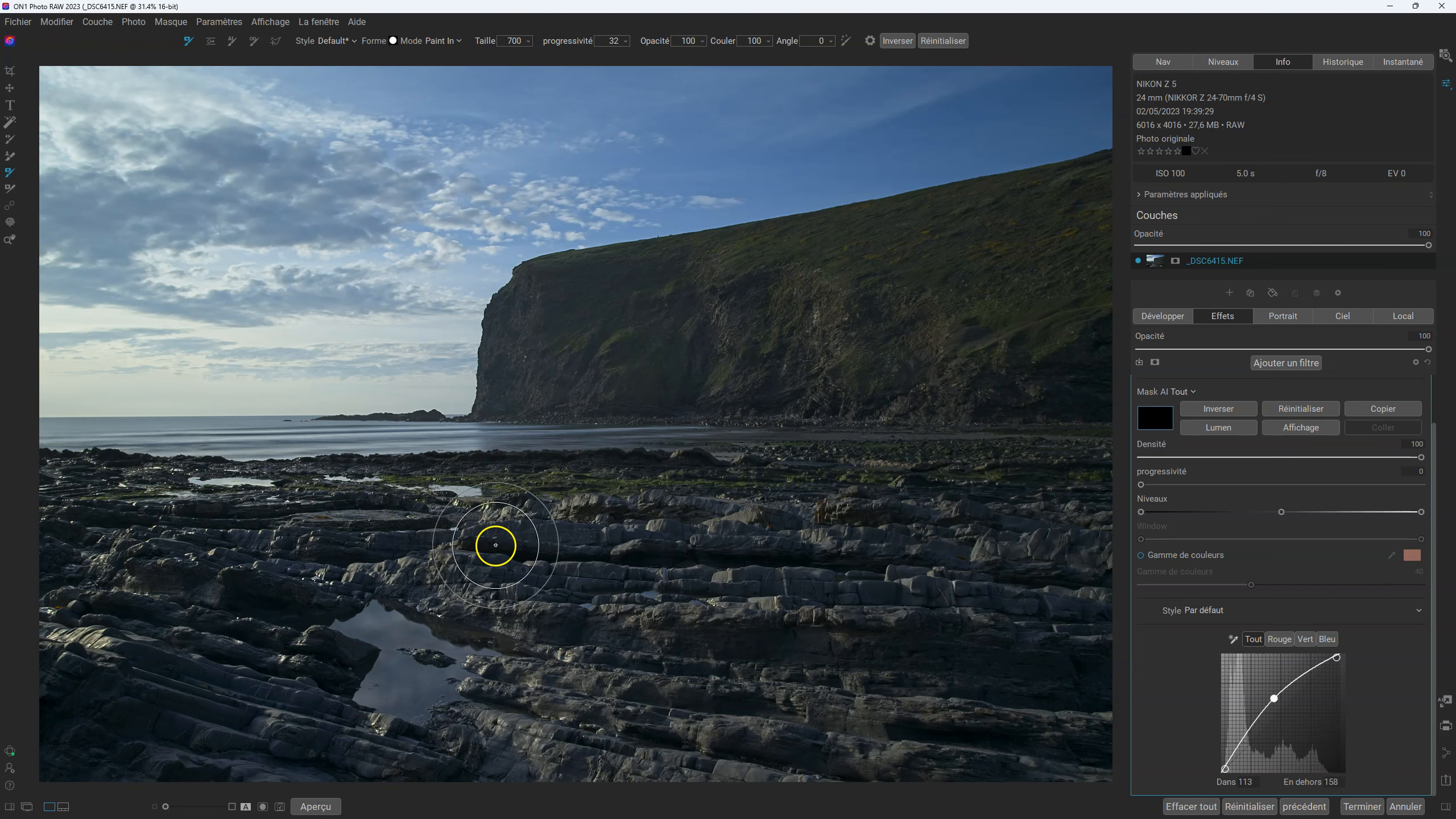
pyautogui.moveTo(496, 544)
pyautogui.mouseDown()
pyautogui.moveTo(1057, 650)
pyautogui.moveTo(505, 597)
pyautogui.moveTo(985, 683)
pyautogui.moveTo(597, 722)
pyautogui.moveTo(1056, 754)
pyautogui.mouseUp()
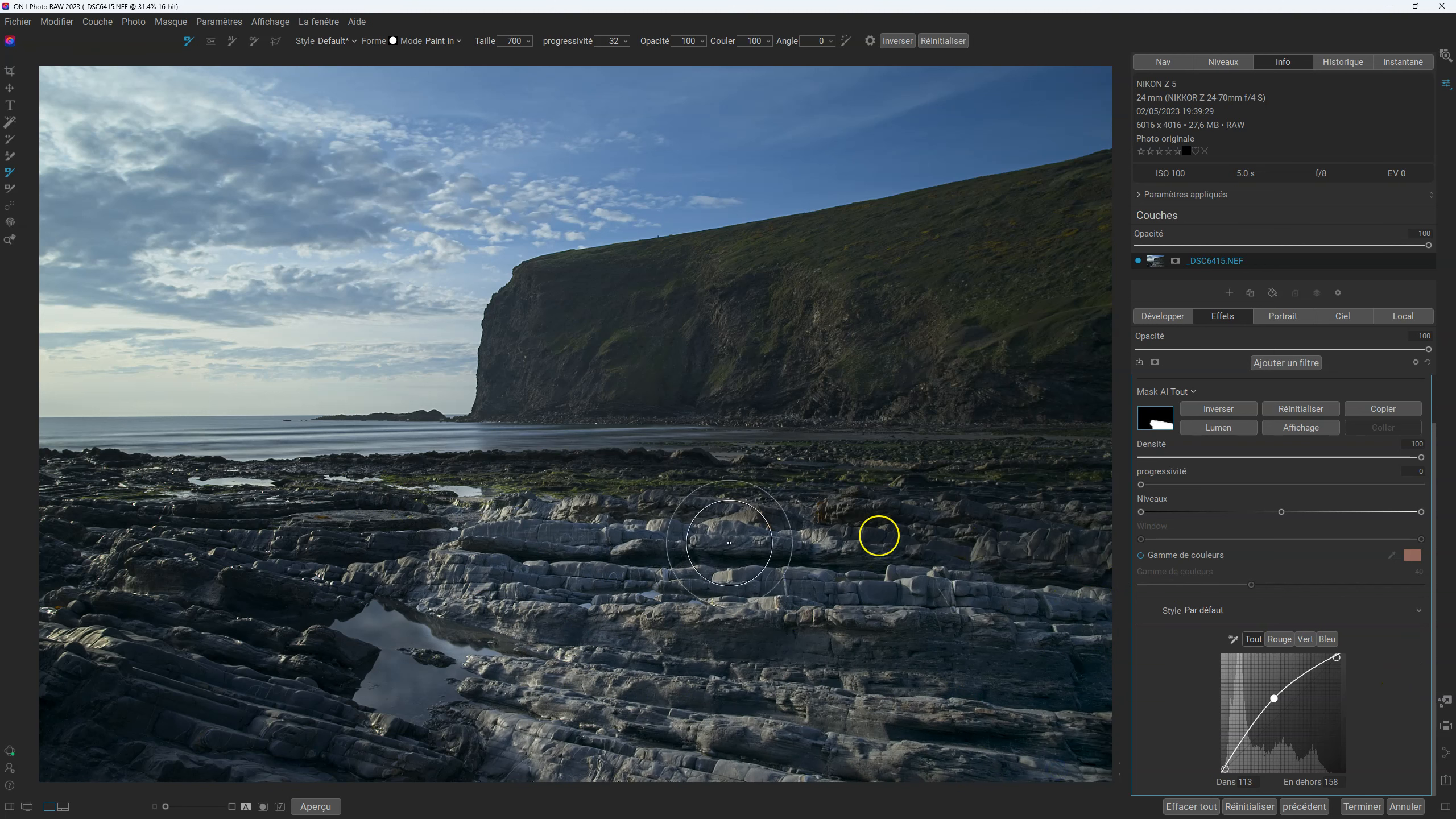
# - Toggle the Courbes filter off and on to compare the rocks, and display its painted mask over the photo
pyautogui.scroll(2, 1189, 527)
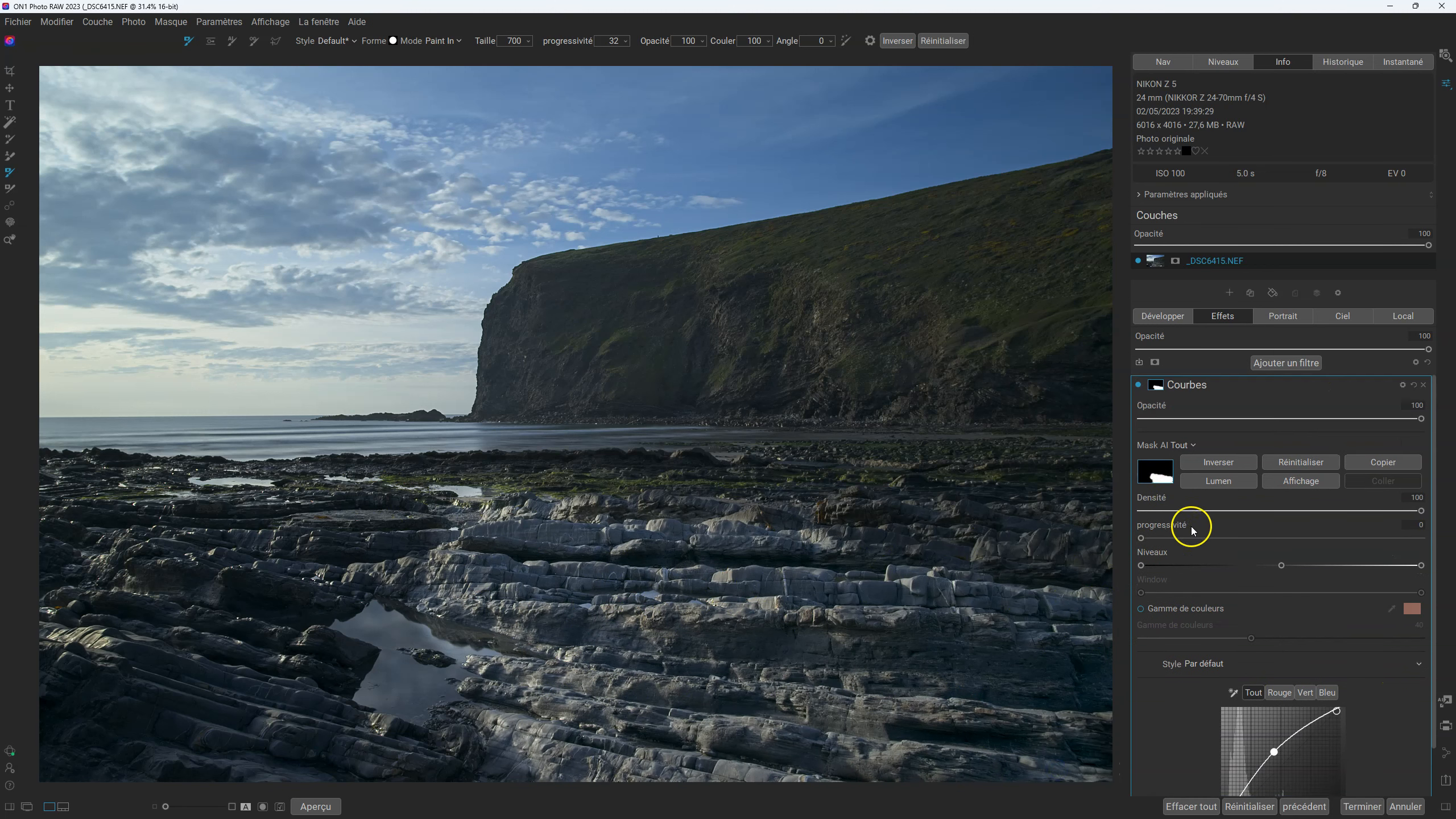
pyautogui.click(1138, 385)
pyautogui.click(1138, 385)
pyautogui.click(1158, 475)
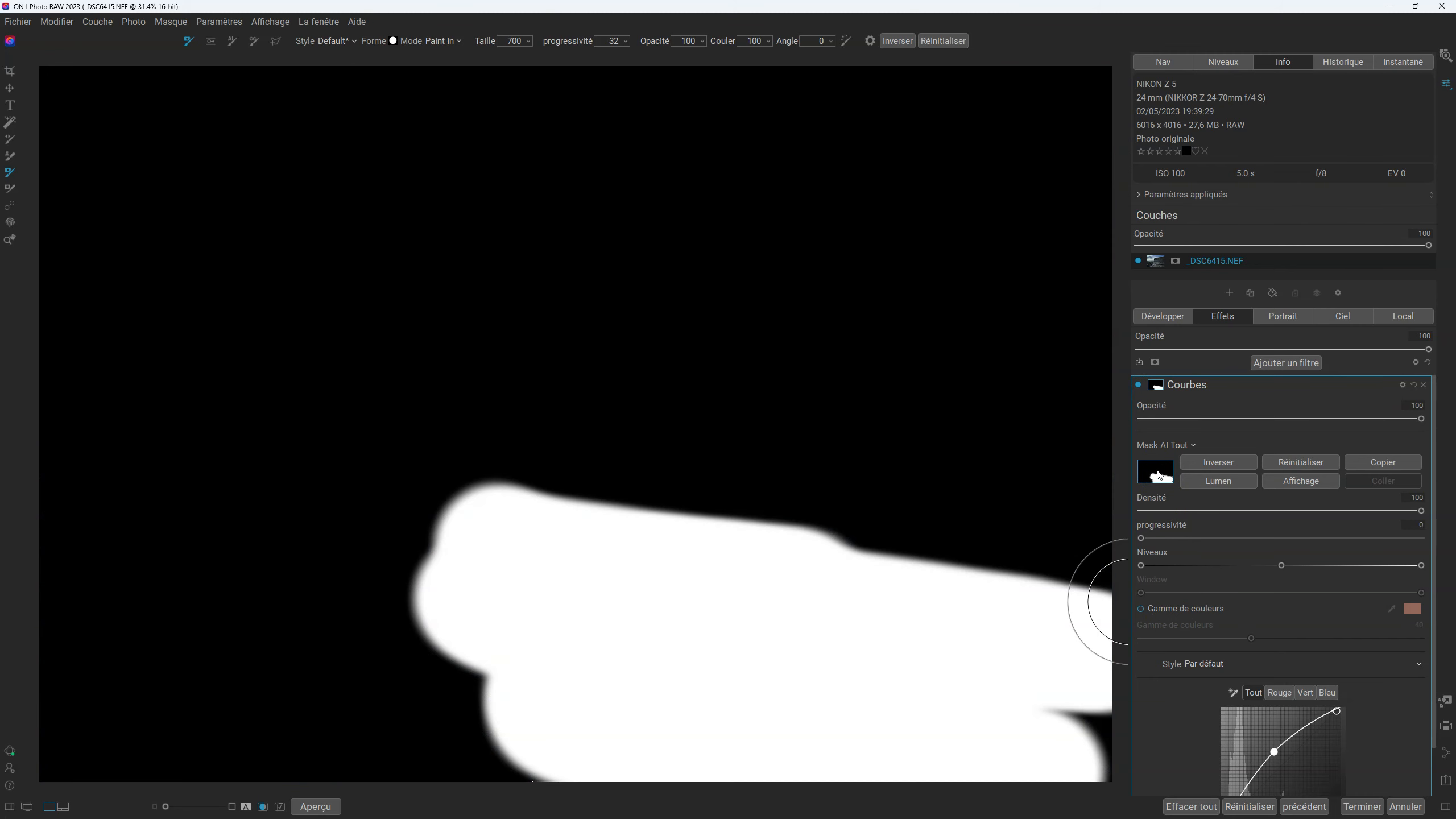
pyautogui.press('o')
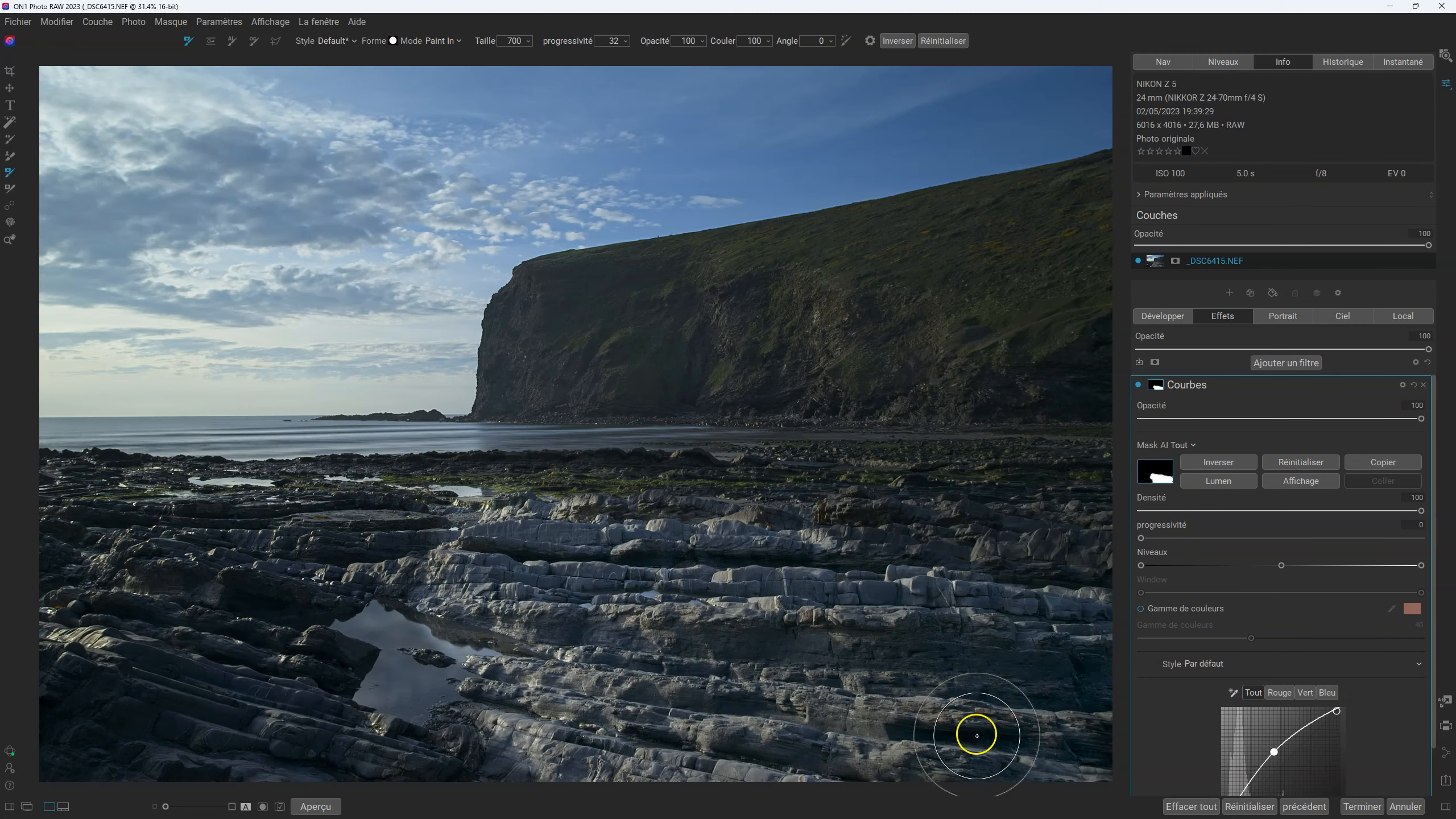
# - Move the Courbes curve's middle point to 126 in and 158 out to soften the brightening
pyautogui.scroll(-1, 1275, 752)
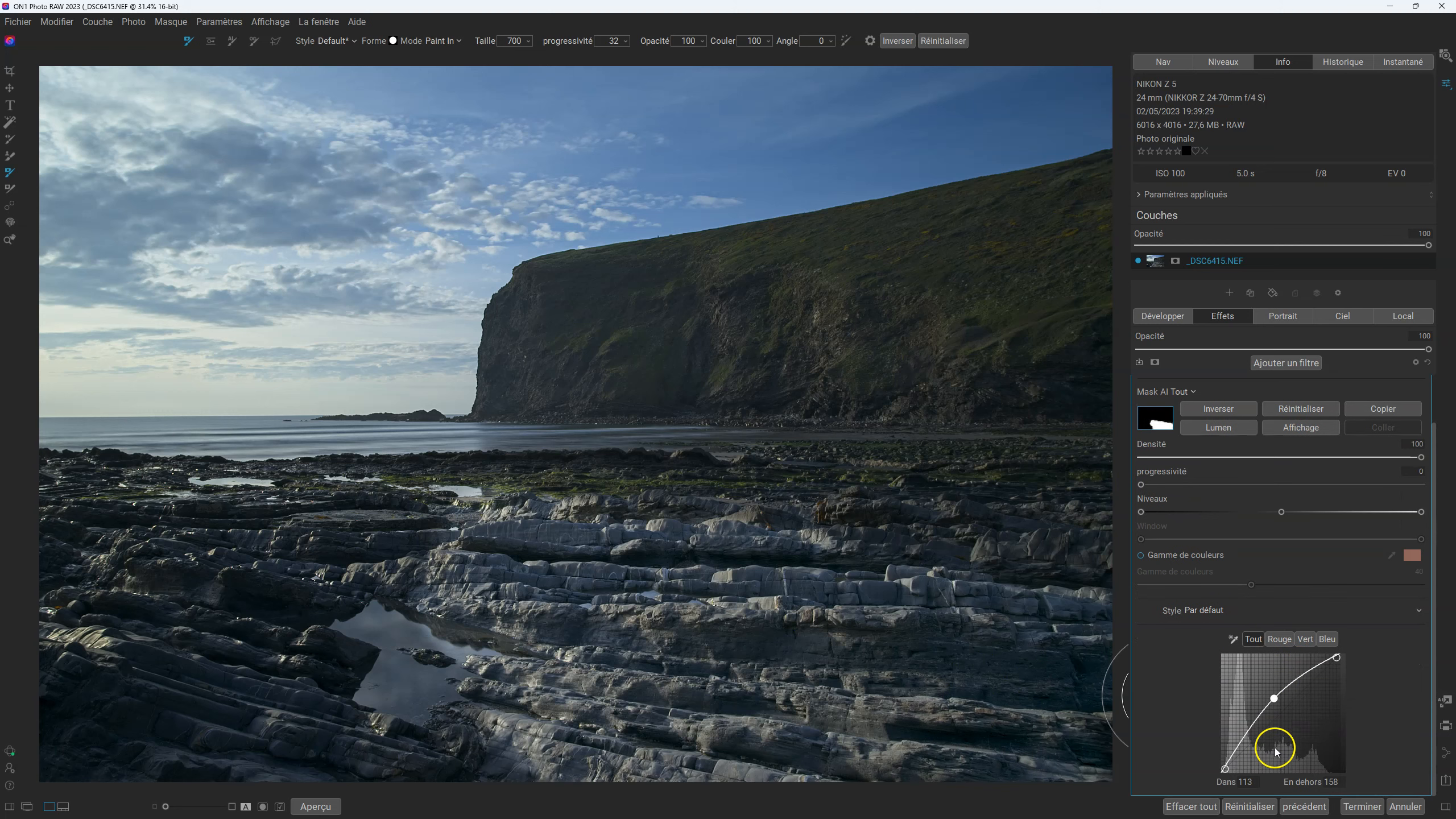
pyautogui.moveTo(1276, 695)
pyautogui.mouseDown()
pyautogui.moveTo(1273, 720)
pyautogui.moveTo(1275, 701)
pyautogui.mouseUp()
pyautogui.moveTo(1275, 701)
pyautogui.mouseDown()
pyautogui.moveTo(1304, 672)
pyautogui.moveTo(1238, 748)
pyautogui.moveTo(1280, 698)
pyautogui.mouseUp()
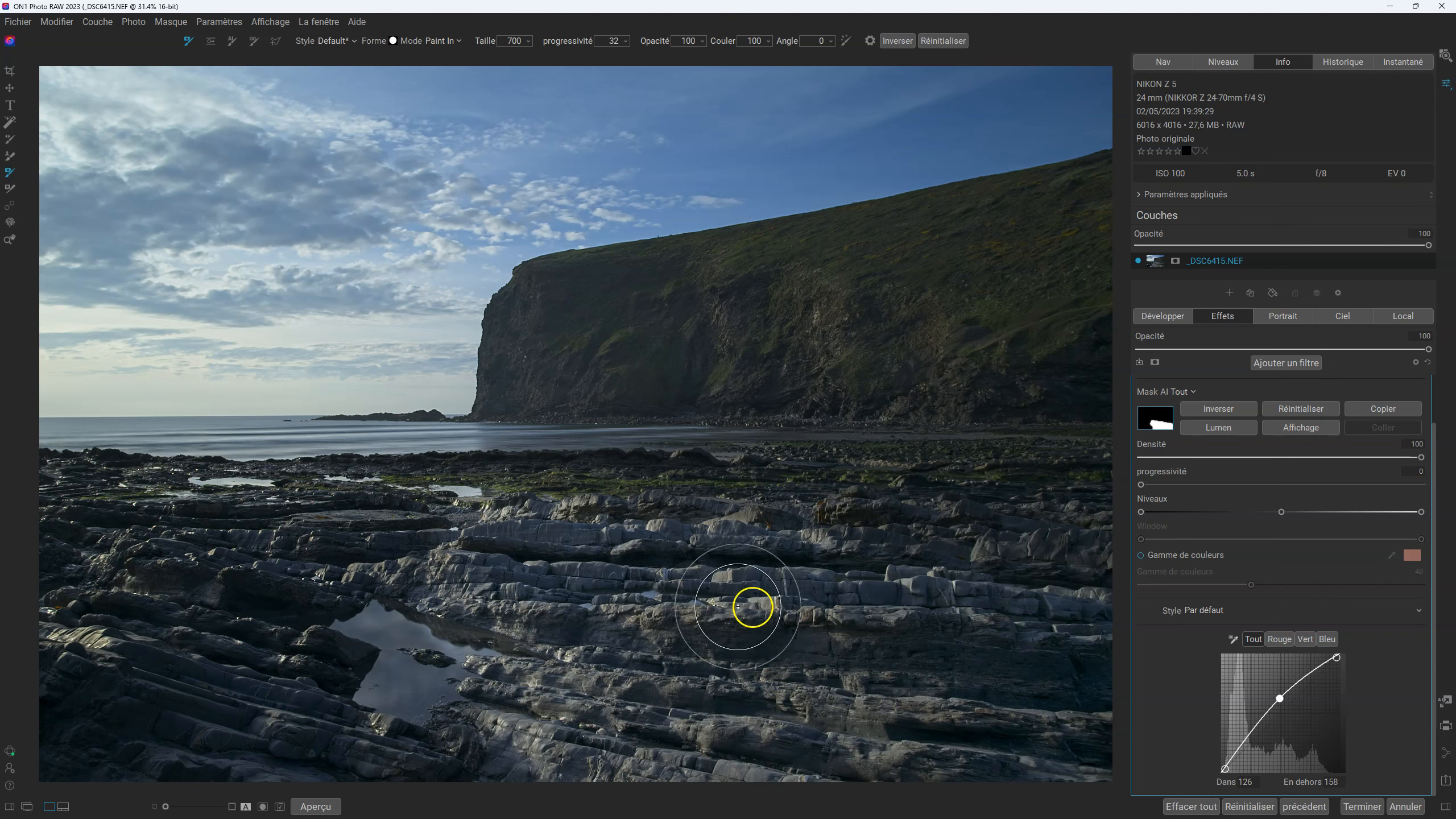
# - Reset and invert the Courbes mask to black, and paint overlapping strokes across the foreground rocks at brush opacity 12 with the mask displayed
pyautogui.click(1291, 408)
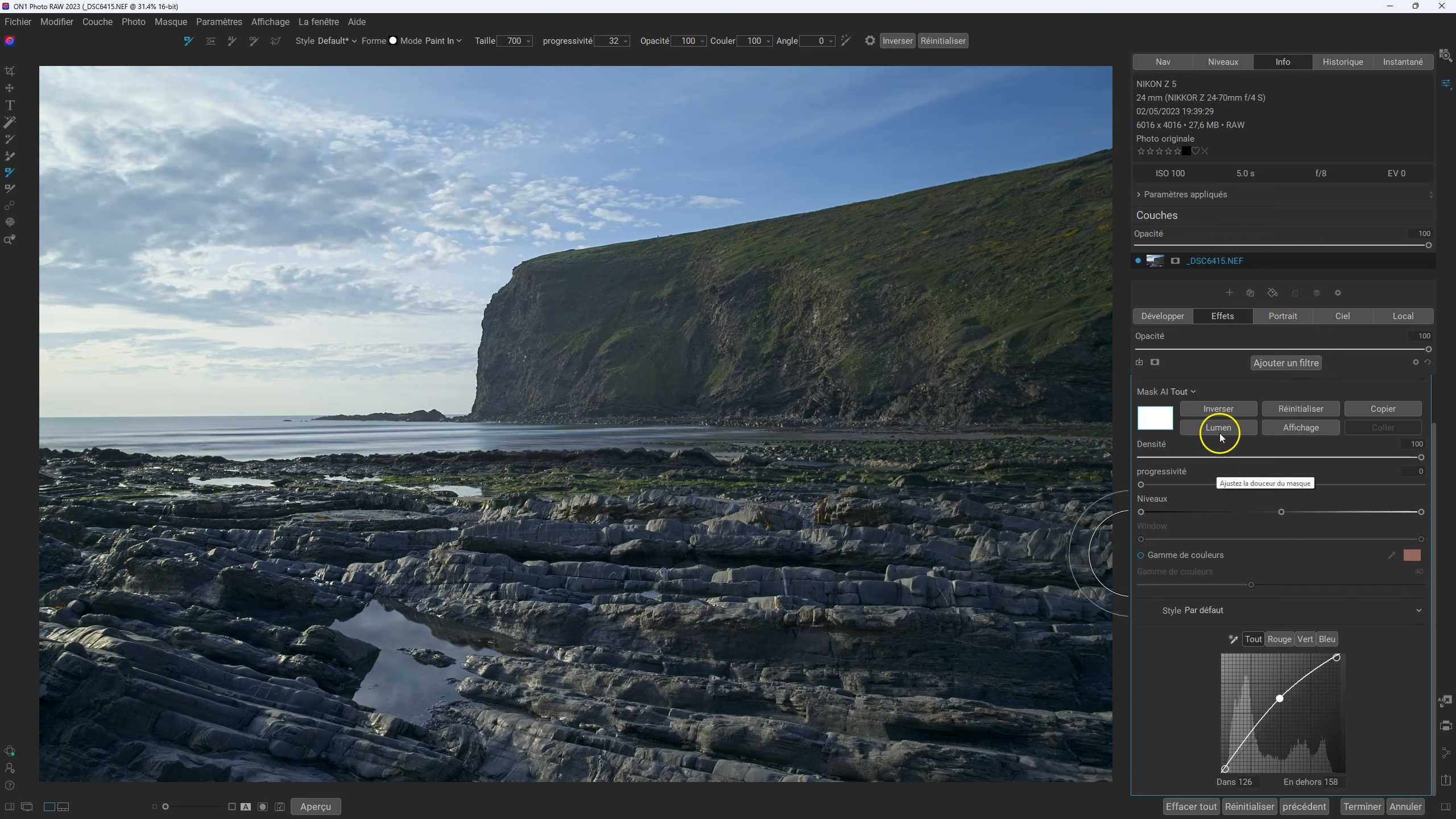
pyautogui.click(1226, 410)
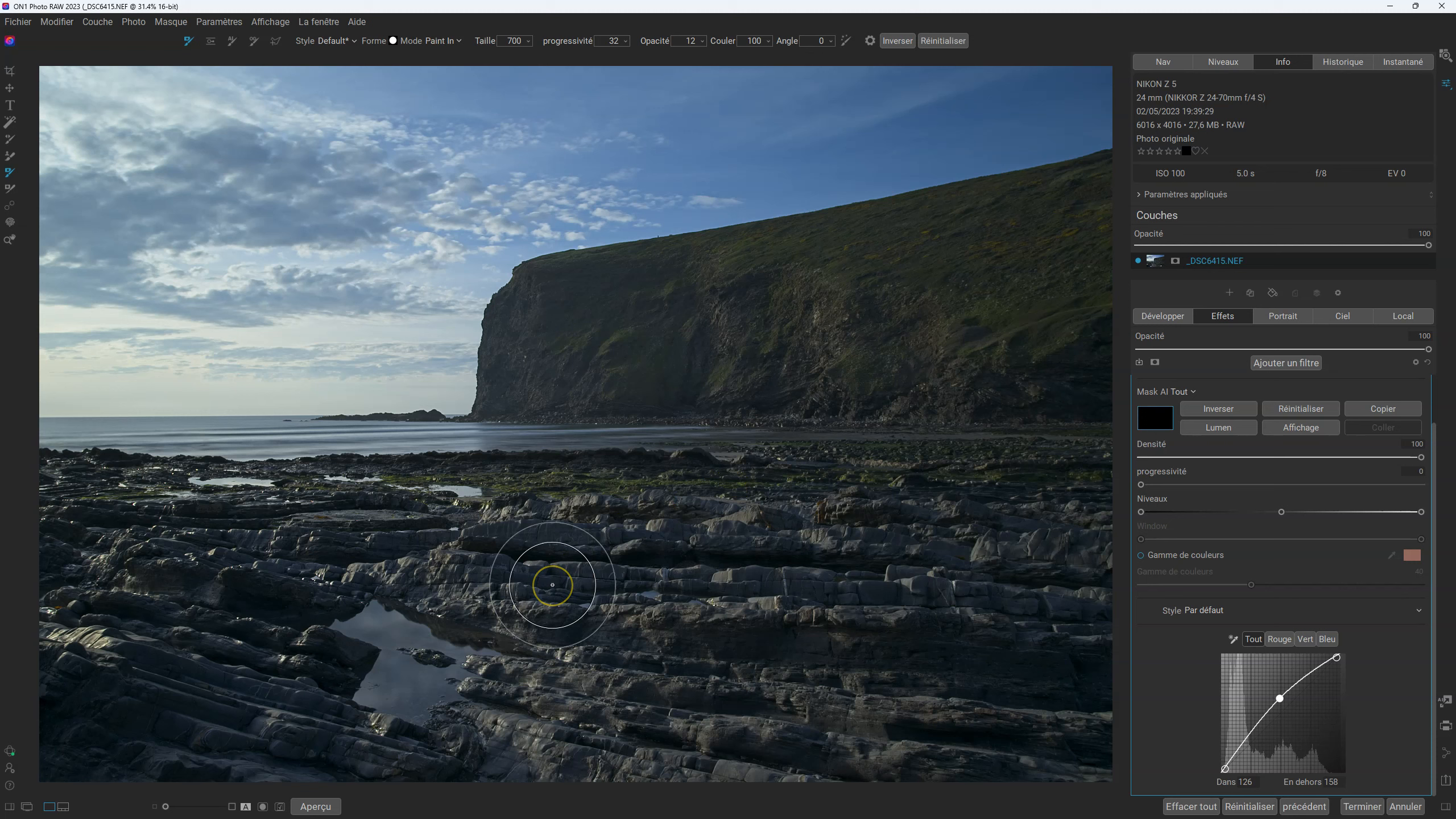
pyautogui.press('o')
pyautogui.moveTo(553, 585)
pyautogui.mouseDown()
pyautogui.moveTo(593, 484)
pyautogui.moveTo(485, 559)
pyautogui.moveTo(402, 550)
pyautogui.mouseUp()
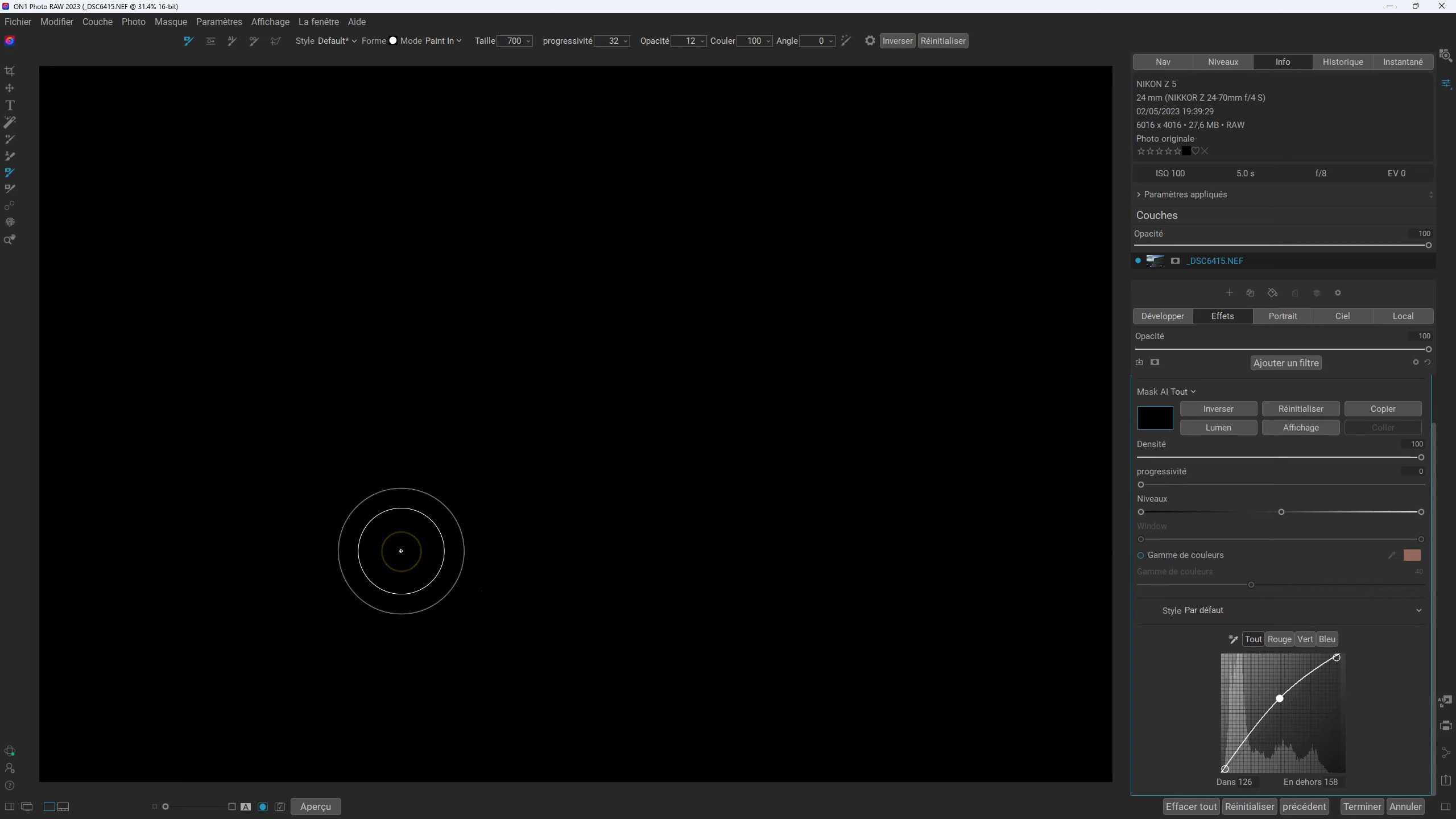
pyautogui.moveTo(402, 550)
pyautogui.mouseDown()
pyautogui.moveTo(455, 540)
pyautogui.moveTo(753, 565)
pyautogui.mouseUp()
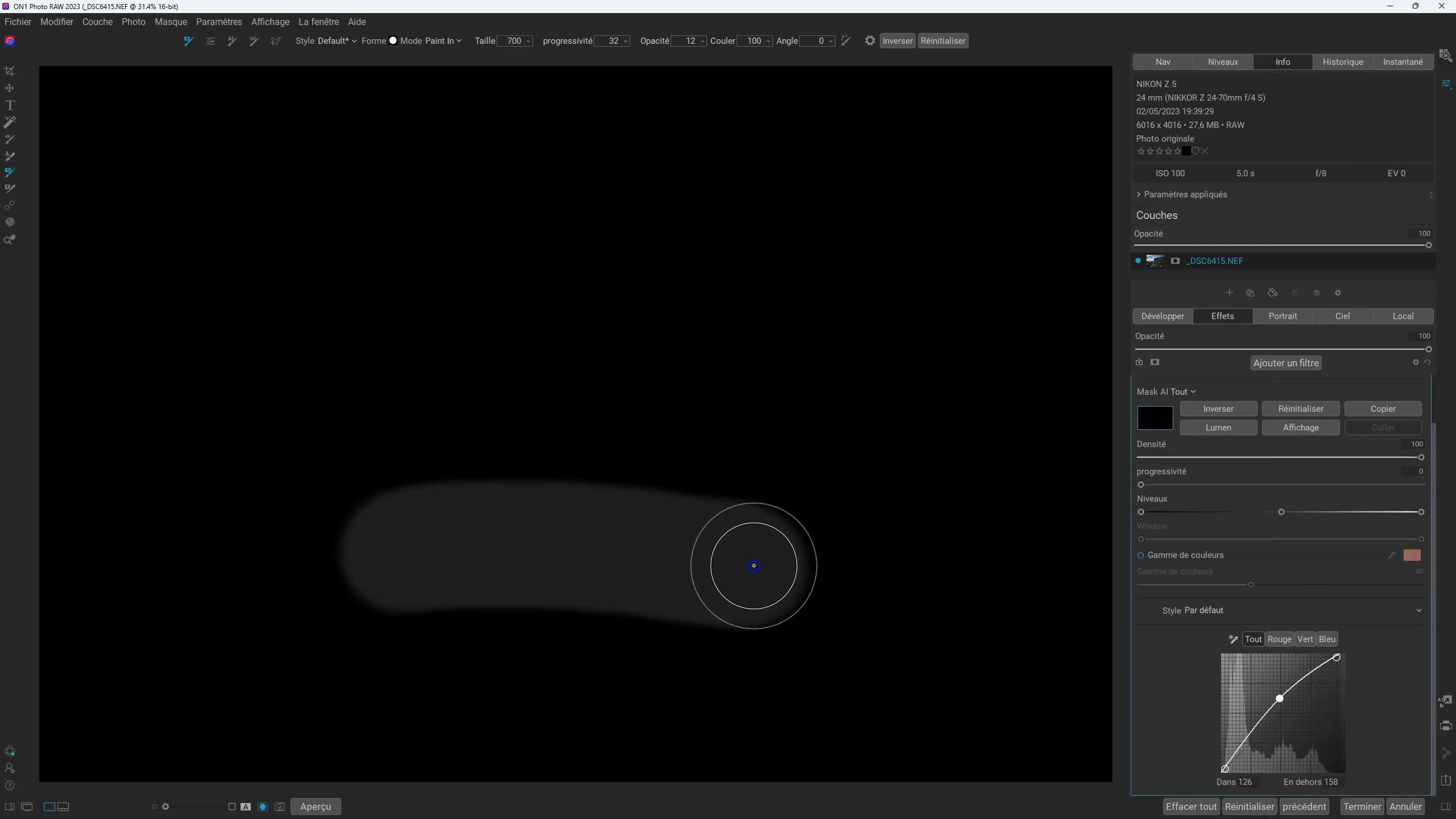
pyautogui.moveTo(514, 543)
pyautogui.mouseDown()
pyautogui.moveTo(384, 536)
pyautogui.moveTo(832, 553)
pyautogui.moveTo(747, 572)
pyautogui.moveTo(861, 579)
pyautogui.moveTo(351, 521)
pyautogui.moveTo(799, 559)
pyautogui.moveTo(413, 515)
pyautogui.moveTo(491, 520)
pyautogui.moveTo(647, 556)
pyautogui.moveTo(471, 531)
pyautogui.moveTo(448, 546)
pyautogui.moveTo(839, 595)
pyautogui.moveTo(435, 524)
pyautogui.moveTo(693, 572)
pyautogui.moveTo(509, 530)
pyautogui.moveTo(744, 572)
pyautogui.moveTo(339, 524)
pyautogui.moveTo(562, 563)
pyautogui.moveTo(465, 534)
pyautogui.moveTo(693, 559)
pyautogui.moveTo(858, 602)
pyautogui.moveTo(273, 510)
pyautogui.moveTo(927, 602)
pyautogui.moveTo(215, 520)
pyautogui.moveTo(735, 589)
pyautogui.moveTo(930, 596)
pyautogui.mouseUp()
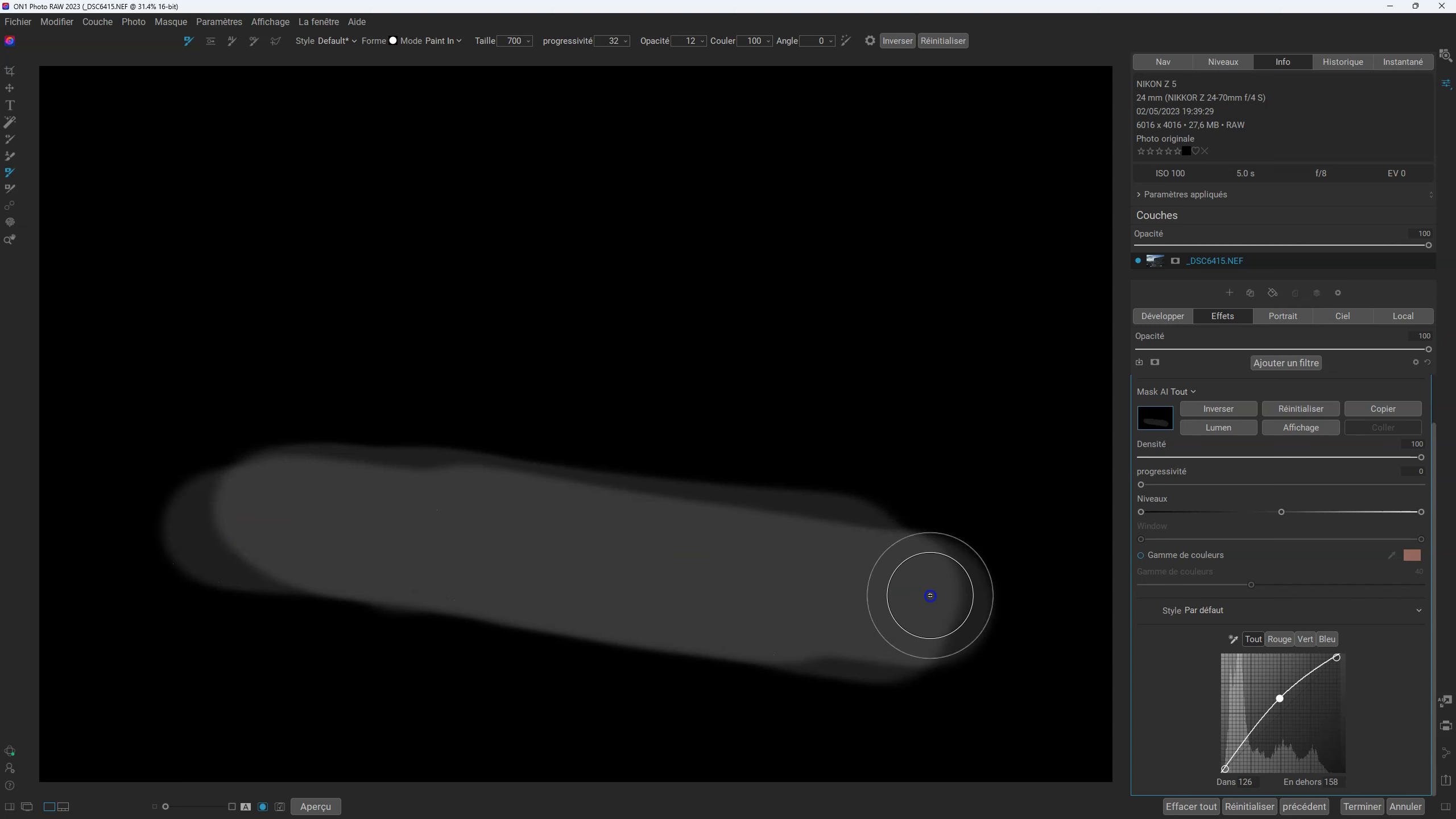
pyautogui.click(927, 591)
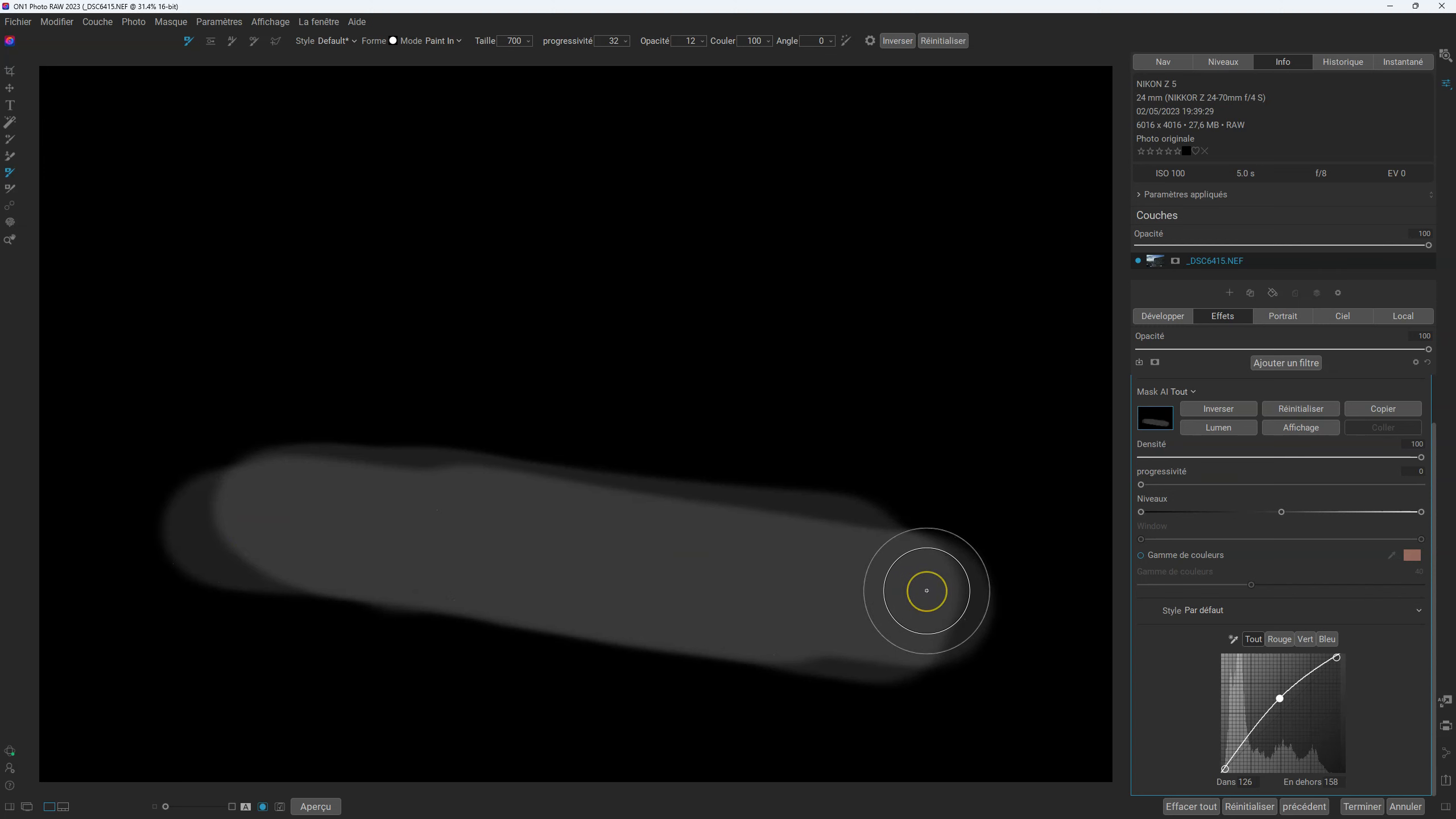
pyautogui.press('o')
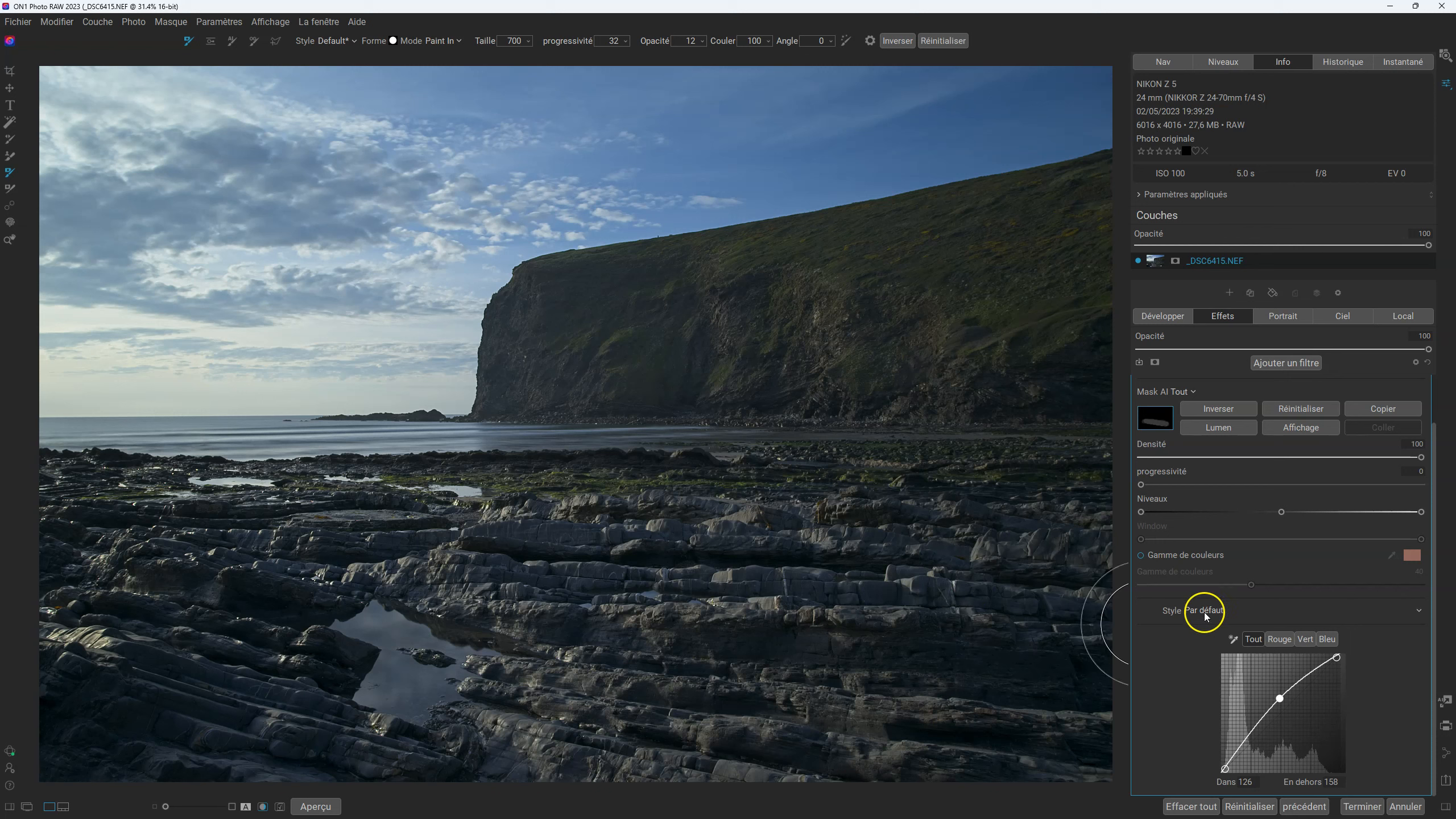
# - Switch the Courbes filter off and on twice to judge the effect of the low-opacity strokes
pyautogui.scroll(2, 1148, 427)
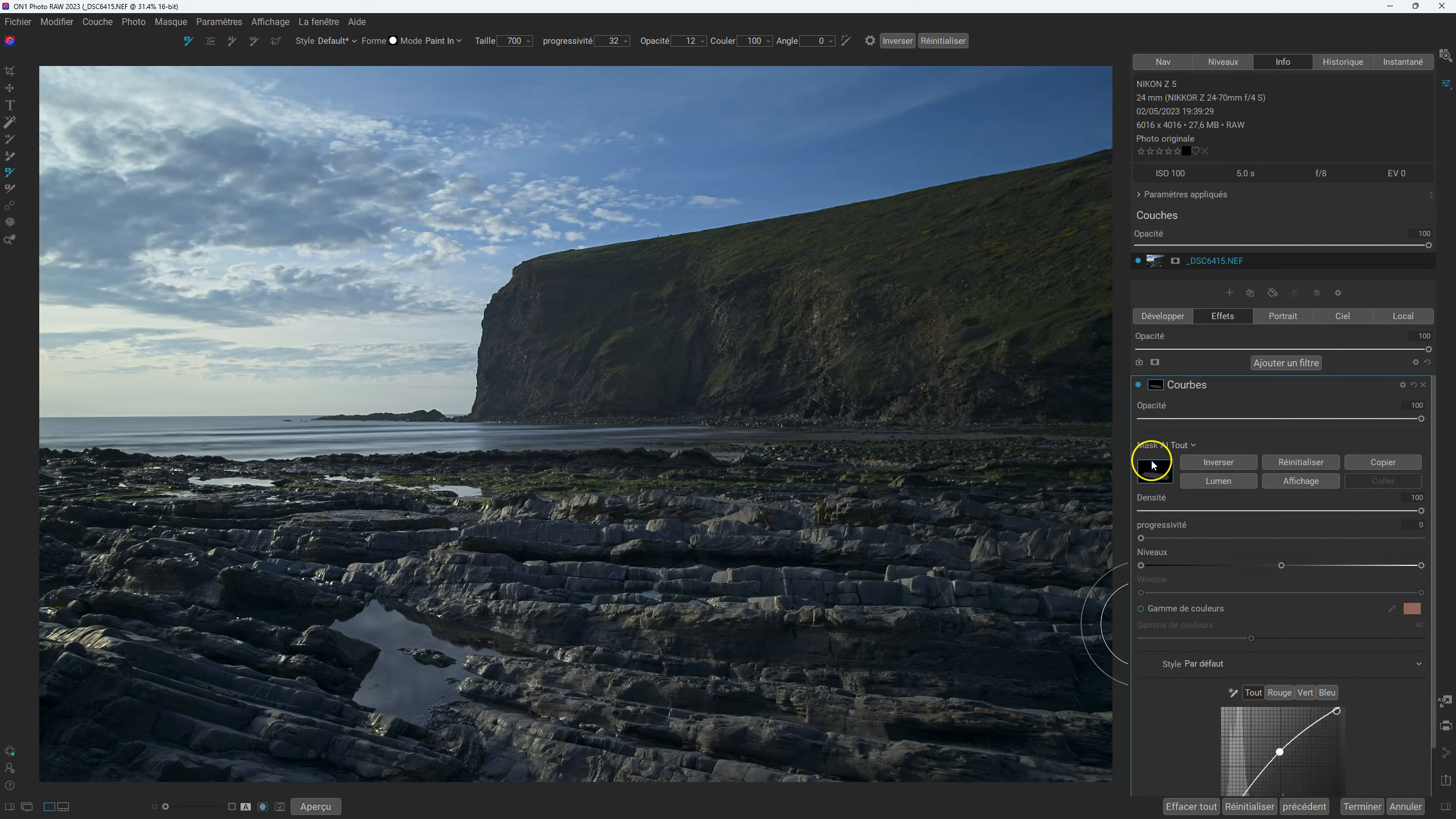
pyautogui.click(1138, 385)
pyautogui.click(1138, 385)
pyautogui.click(1138, 385)
pyautogui.click(1138, 385)
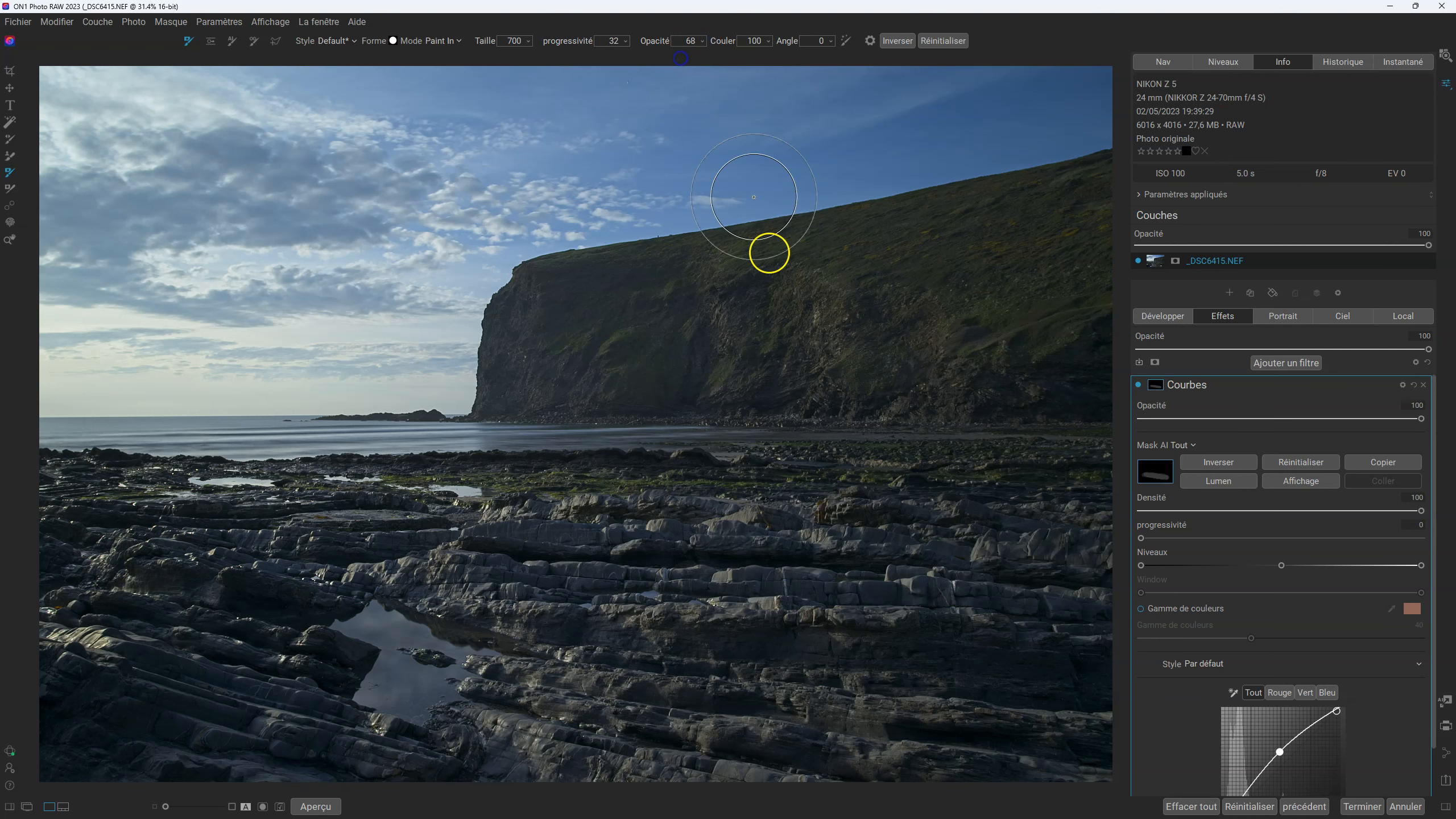
# - Paint a large area over the sky and cliff into the mask at brush opacity 68, with the mask displayed while painting
pyautogui.hotkey('ctrl', 'm')
pyautogui.moveTo(369, 283)
pyautogui.mouseDown()
pyautogui.moveTo(1024, 361)
pyautogui.moveTo(355, 287)
pyautogui.moveTo(368, 260)
pyautogui.moveTo(416, 316)
pyautogui.moveTo(877, 351)
pyautogui.moveTo(413, 214)
pyautogui.moveTo(572, 241)
pyautogui.moveTo(464, 316)
pyautogui.moveTo(806, 386)
pyautogui.moveTo(699, 374)
pyautogui.moveTo(374, 162)
pyautogui.moveTo(631, 232)
pyautogui.moveTo(580, 274)
pyautogui.mouseUp()
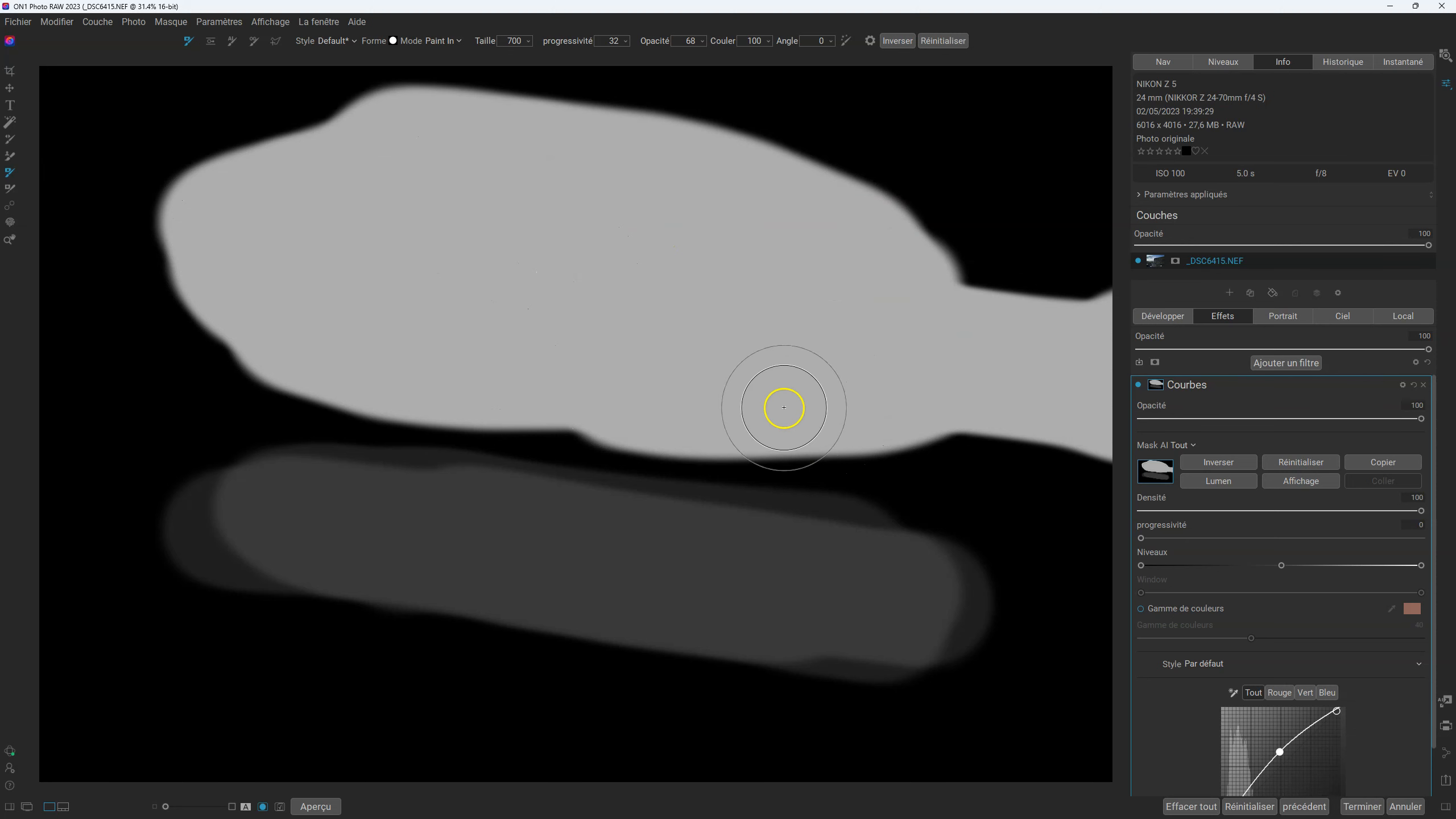
pyautogui.hotkey('ctrl', 'm')
# - Reset the Courbes filter and its mask, and raise the curve slightly near its middle
pyautogui.click(1414, 386)
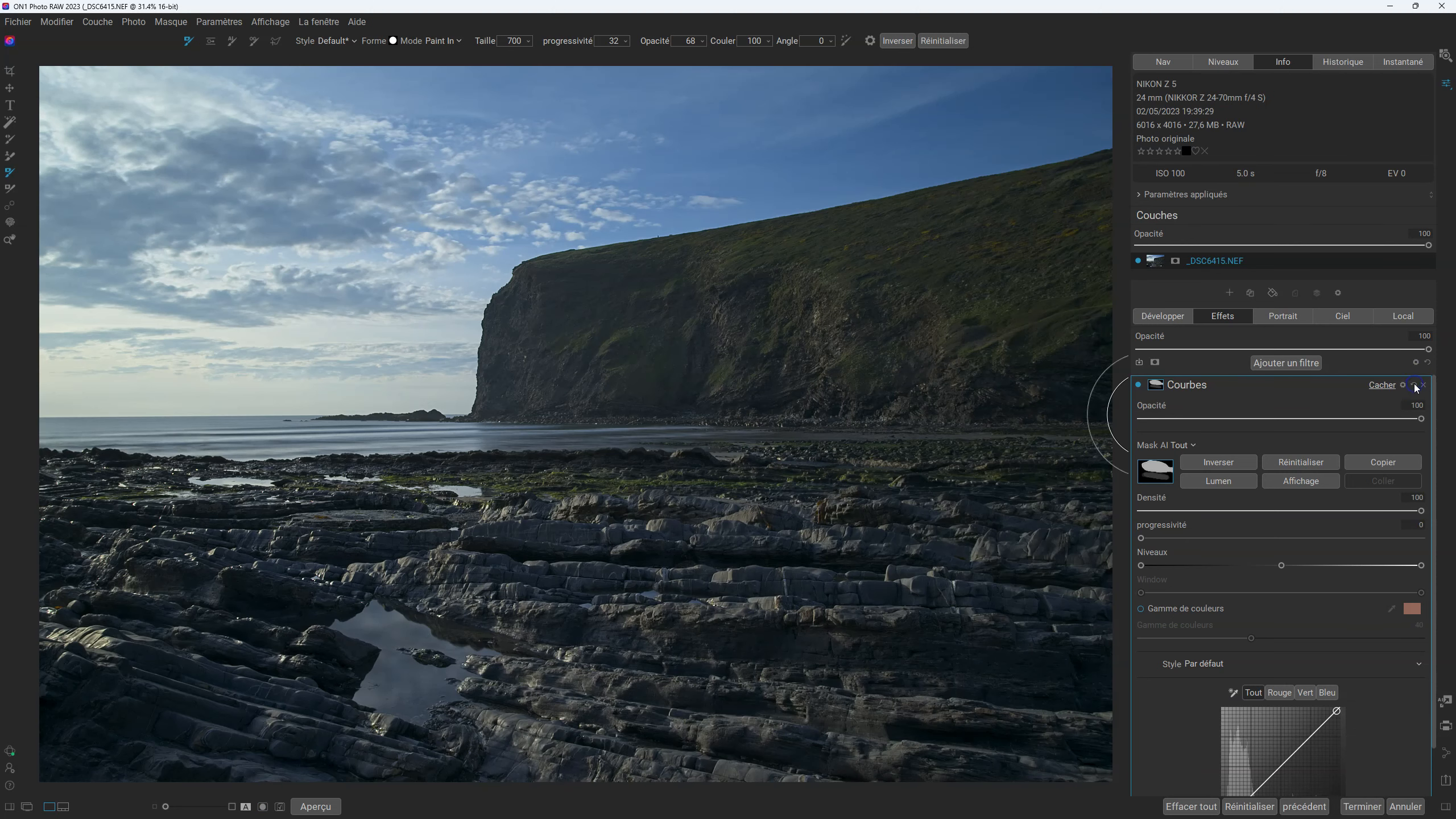
pyautogui.click(1325, 464)
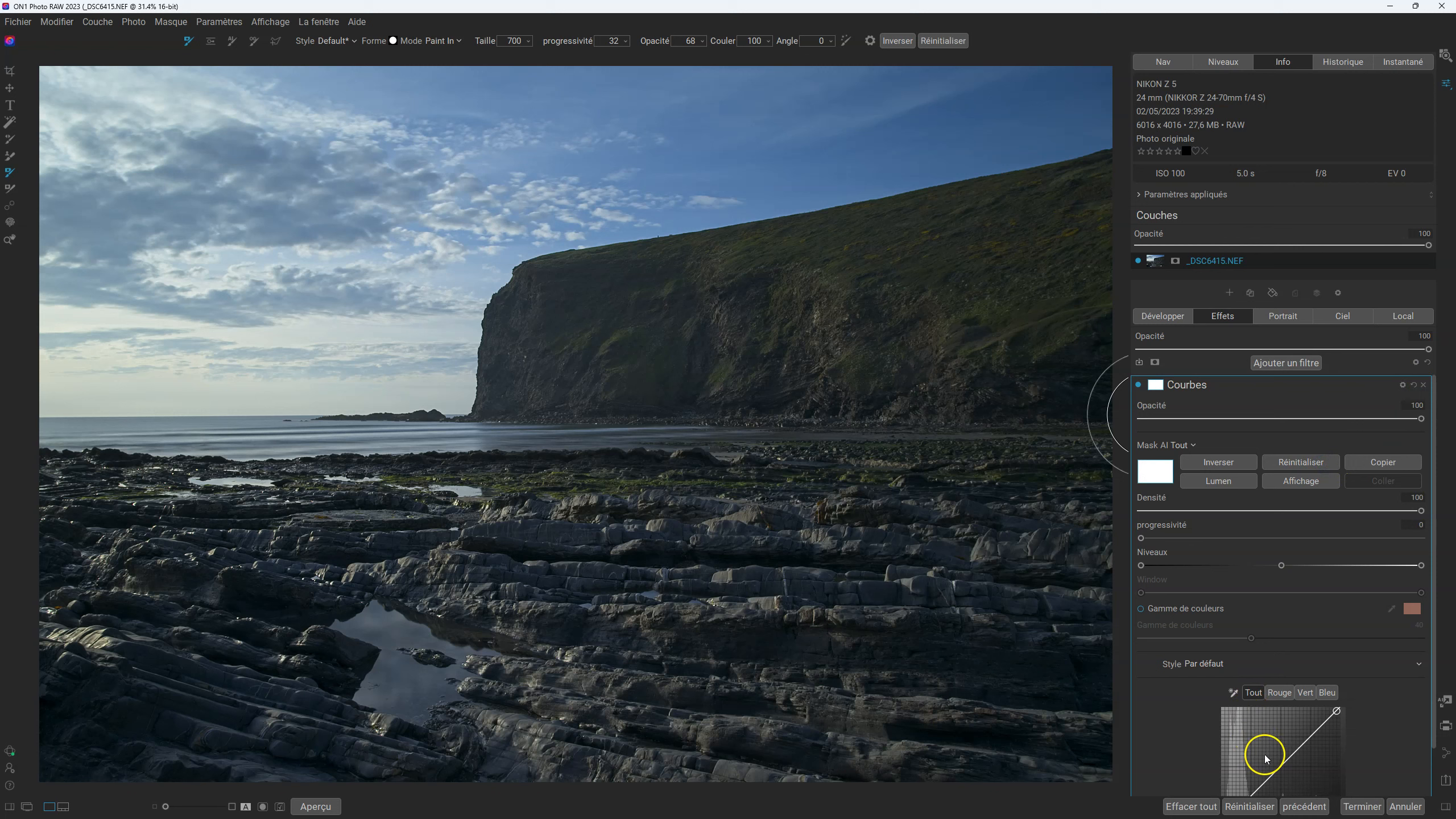
pyautogui.moveTo(1276, 771); pyautogui.dragTo(1274, 767)
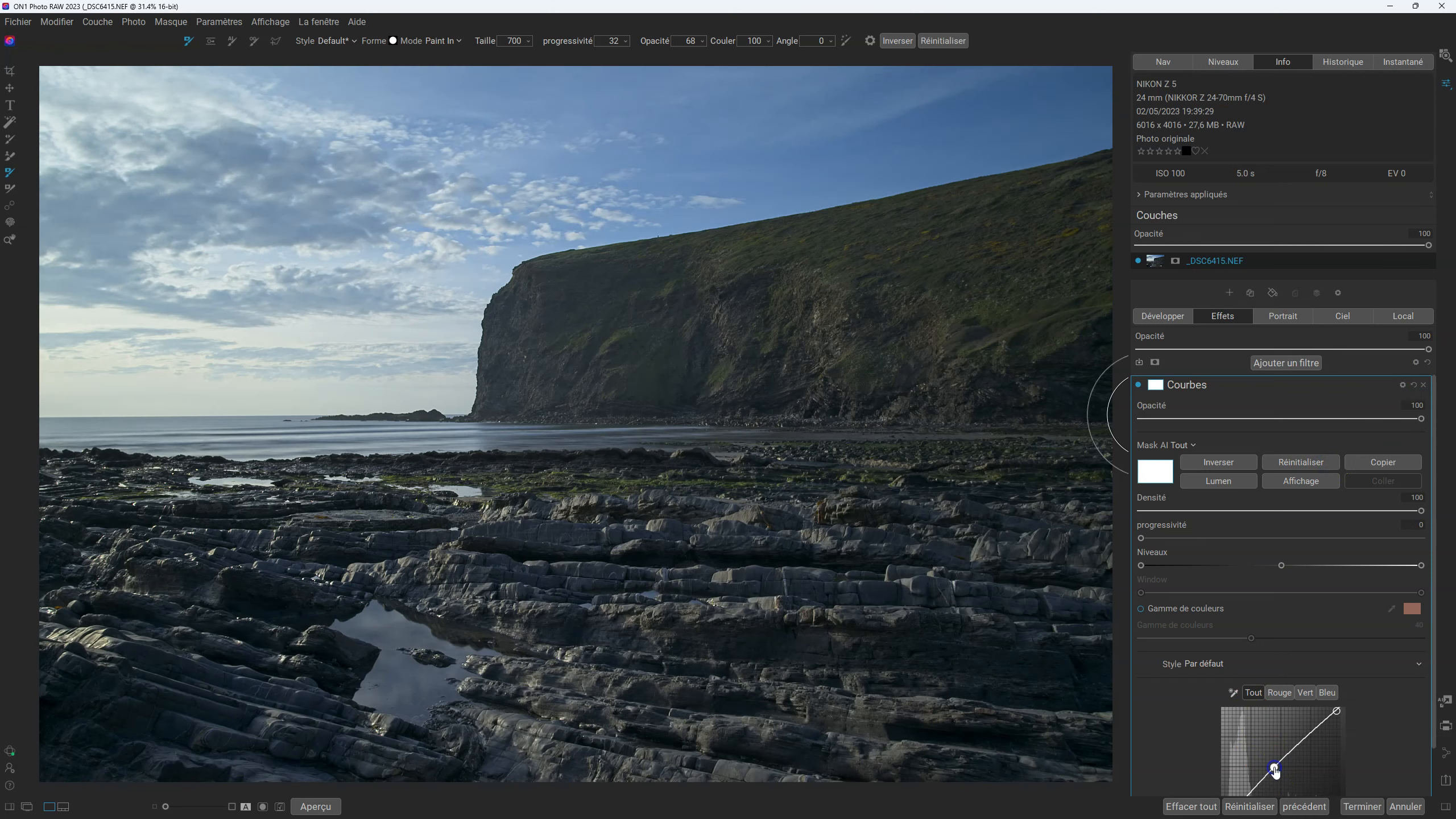
# - Invert the Courbes mask to black and build up a soft horizontal band across its middle at brush opacity 100 and flow (Couler) 1
pyautogui.click(1219, 463)
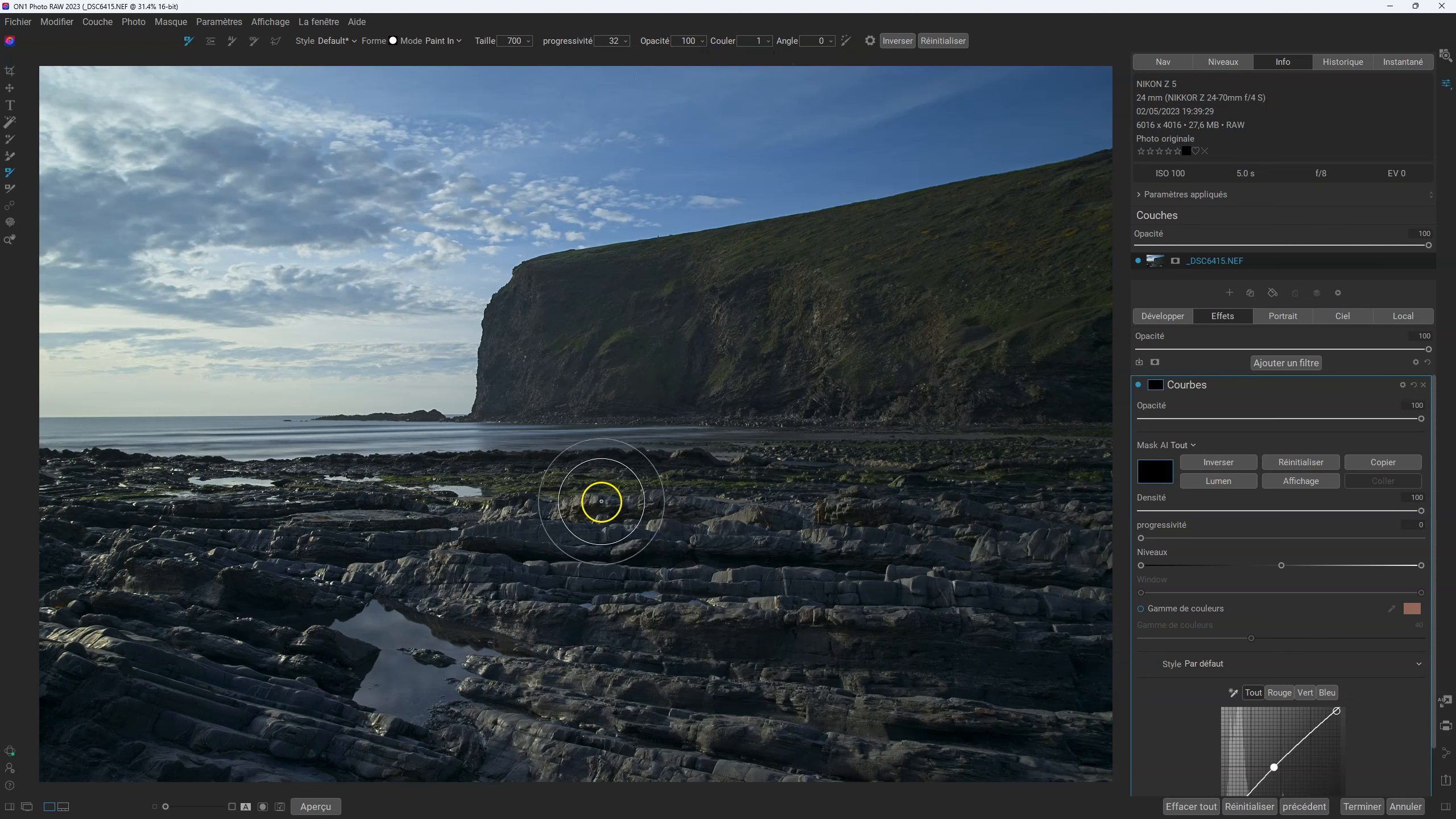
pyautogui.hotkey('ctrl', 'm')
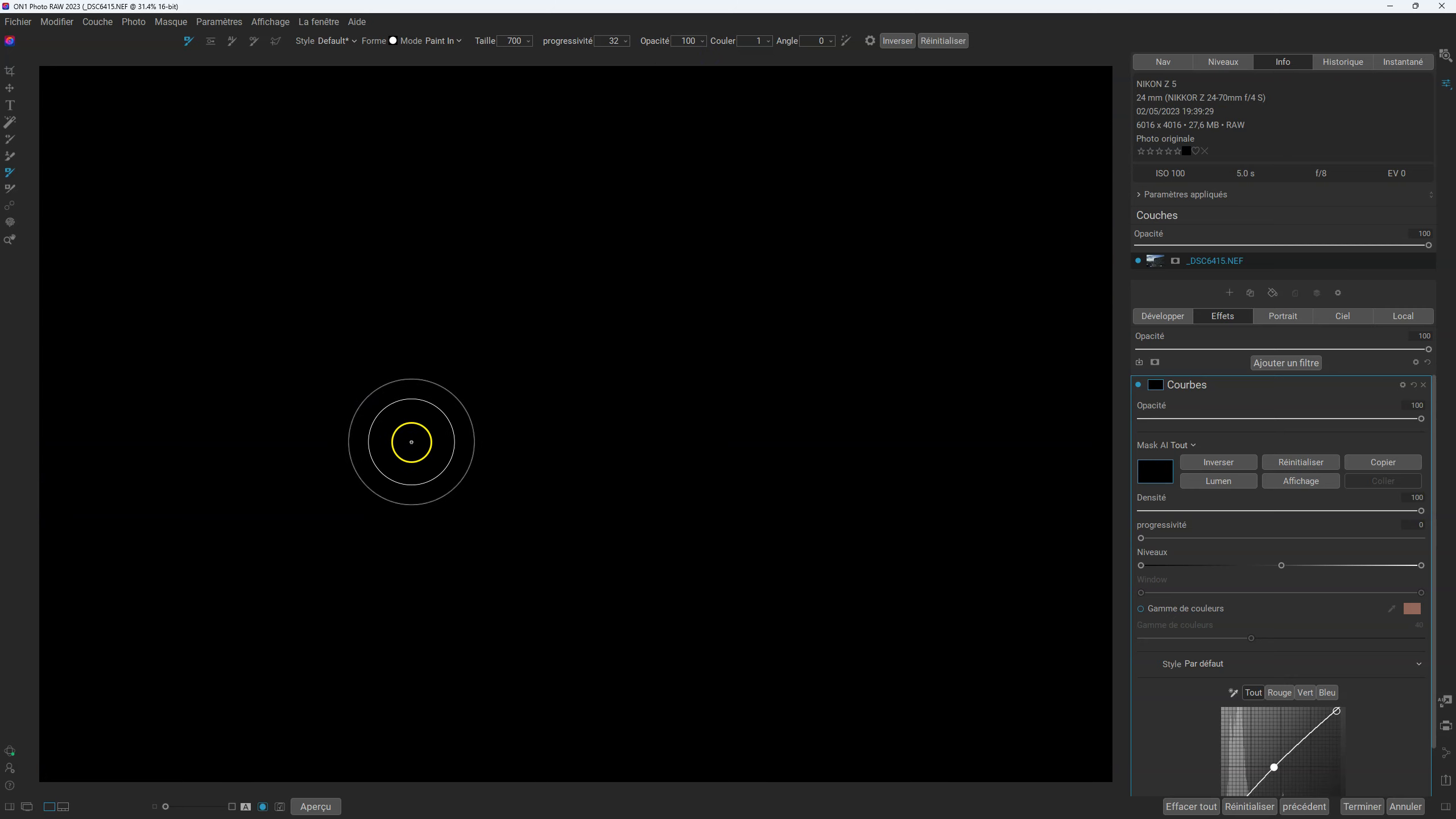
pyautogui.moveTo(412, 442)
pyautogui.mouseDown()
pyautogui.moveTo(784, 458)
pyautogui.moveTo(412, 434)
pyautogui.moveTo(907, 446)
pyautogui.moveTo(370, 419)
pyautogui.moveTo(946, 433)
pyautogui.moveTo(330, 407)
pyautogui.moveTo(1057, 426)
pyautogui.moveTo(331, 413)
pyautogui.moveTo(961, 416)
pyautogui.moveTo(297, 405)
pyautogui.moveTo(949, 416)
pyautogui.moveTo(293, 381)
pyautogui.moveTo(995, 416)
pyautogui.moveTo(226, 377)
pyautogui.moveTo(1008, 413)
pyautogui.moveTo(188, 395)
pyautogui.moveTo(1063, 407)
pyautogui.moveTo(237, 364)
pyautogui.moveTo(1063, 413)
pyautogui.moveTo(126, 373)
pyautogui.moveTo(992, 410)
pyautogui.moveTo(218, 348)
pyautogui.moveTo(965, 380)
pyautogui.moveTo(191, 349)
pyautogui.moveTo(923, 426)
pyautogui.moveTo(282, 380)
pyautogui.moveTo(484, 397)
pyautogui.moveTo(303, 371)
pyautogui.moveTo(786, 449)
pyautogui.moveTo(374, 364)
pyautogui.moveTo(267, 358)
pyautogui.moveTo(816, 432)
pyautogui.moveTo(559, 413)
pyautogui.mouseUp()
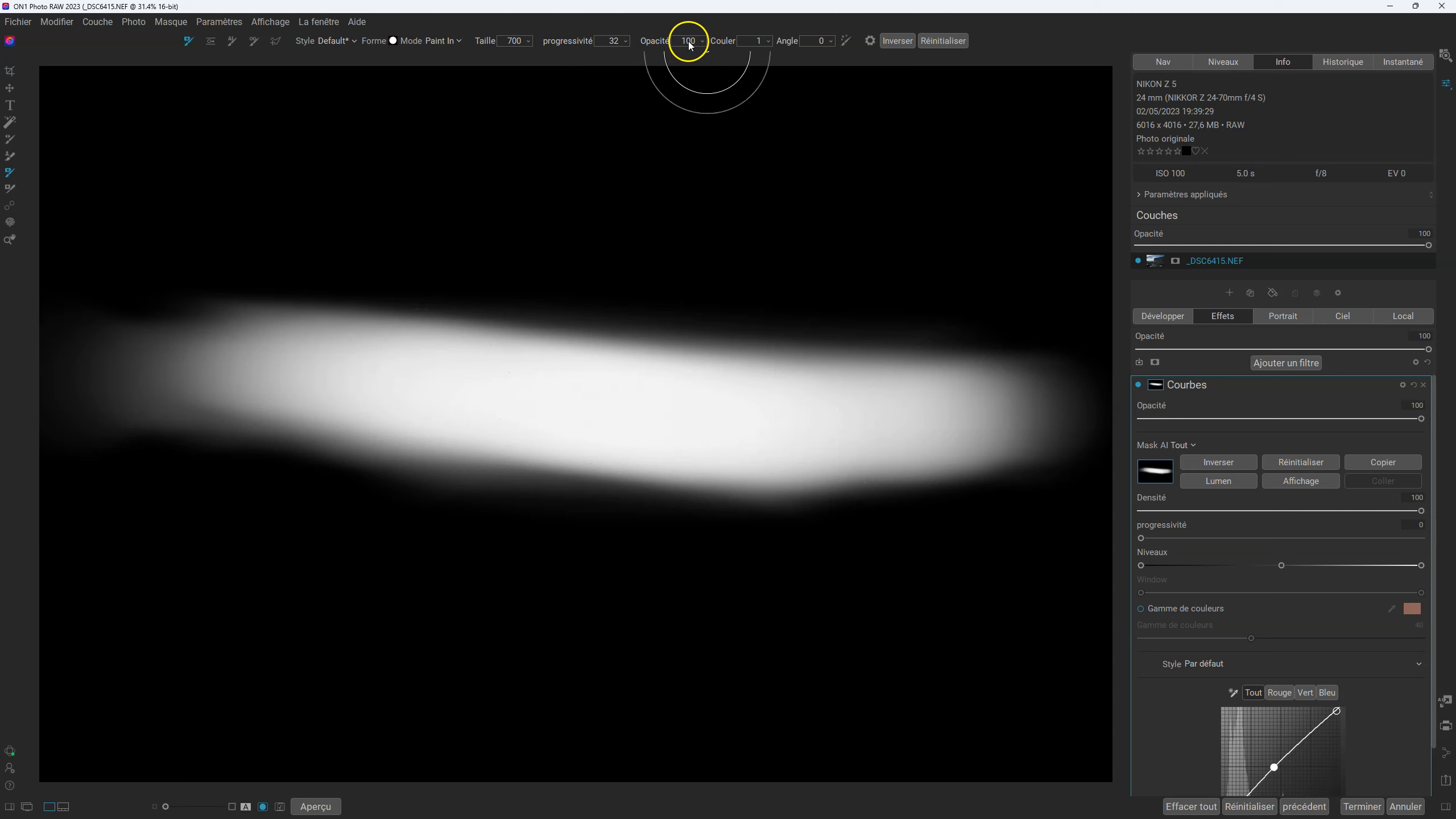
# - Reset the Courbes mask, invert it to black, and paint over the foreground rocks at brush opacity 48 and flow (Couler) 5
pyautogui.click(1305, 464)
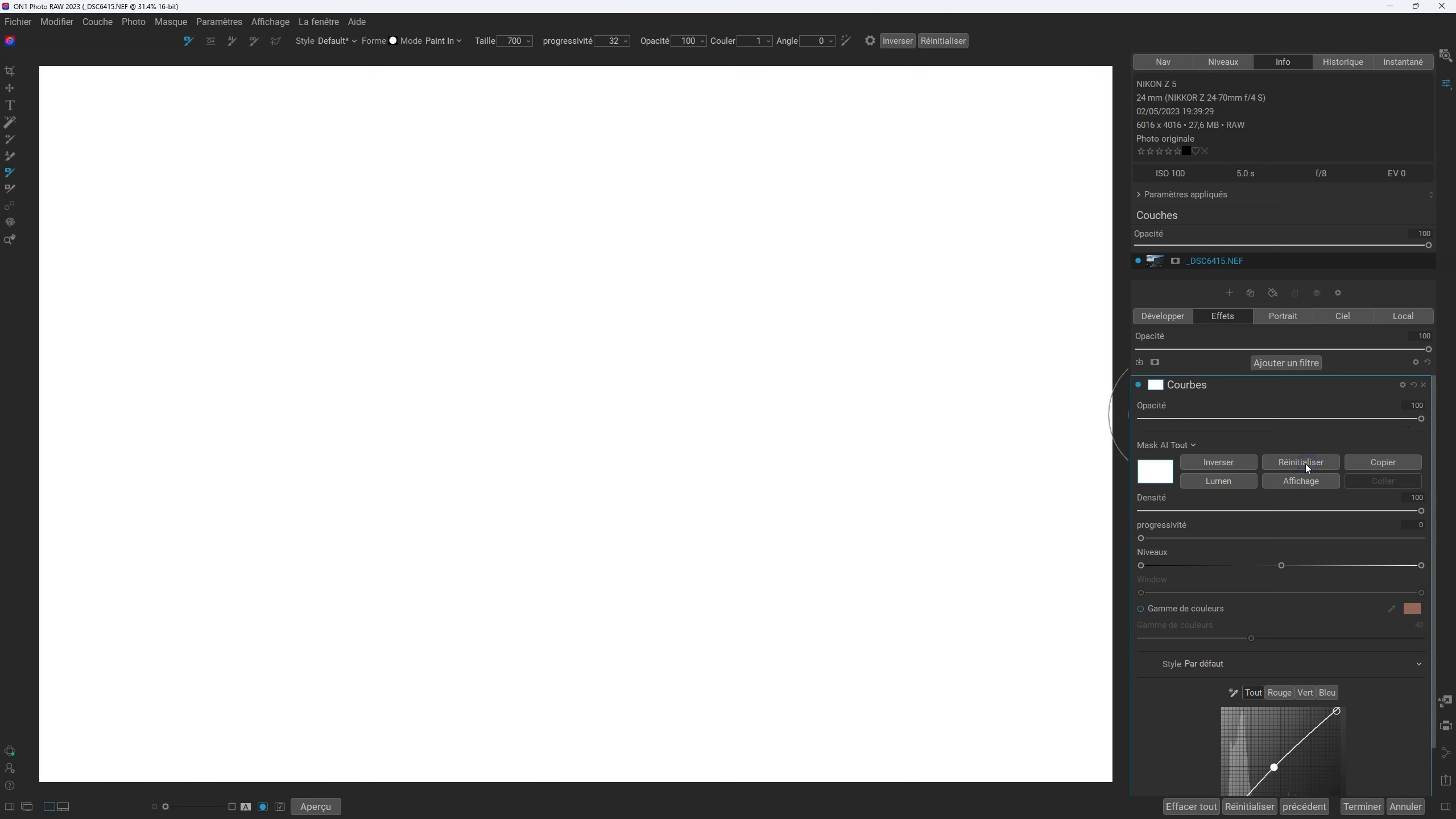
pyautogui.click(1227, 464)
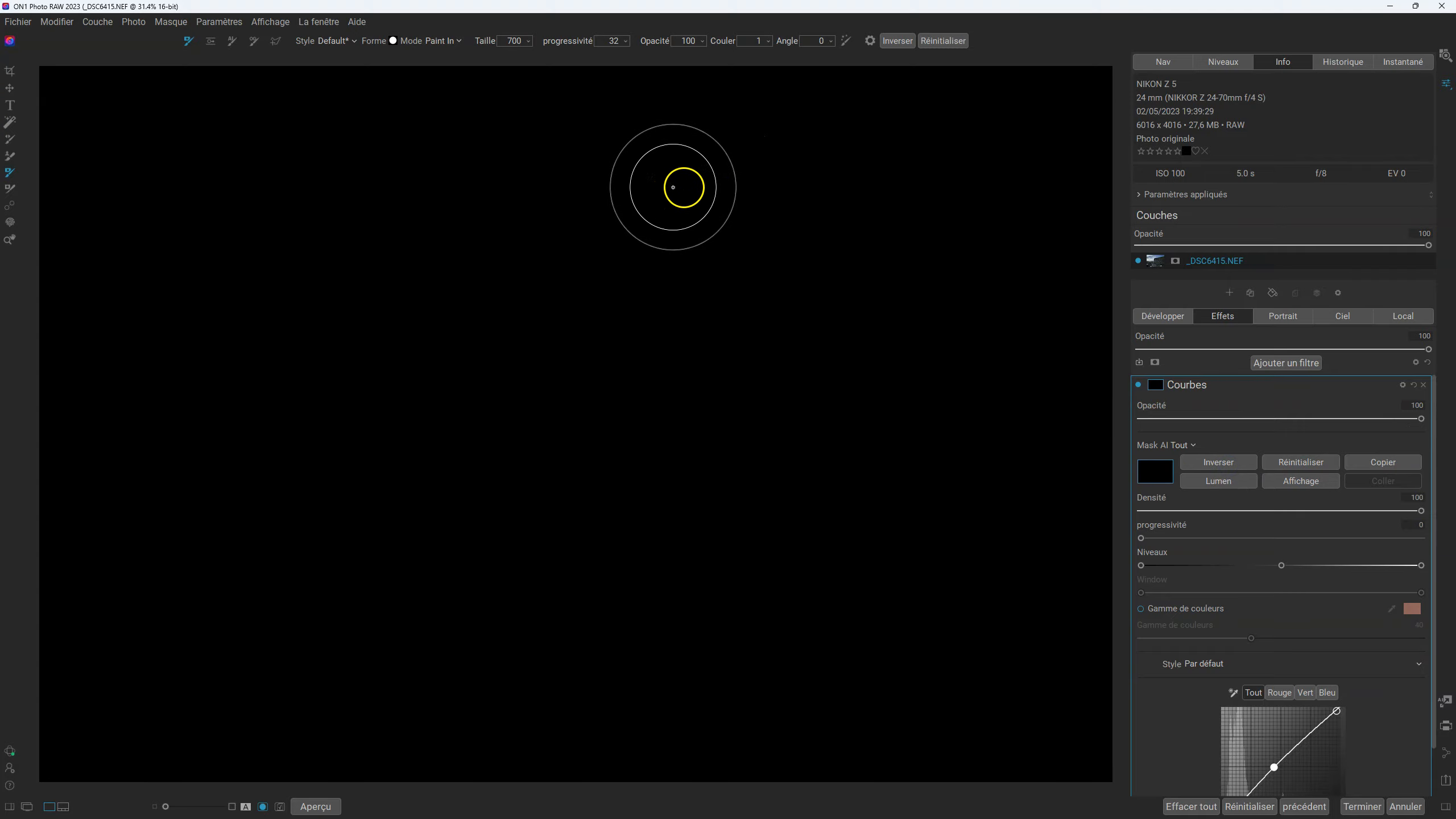
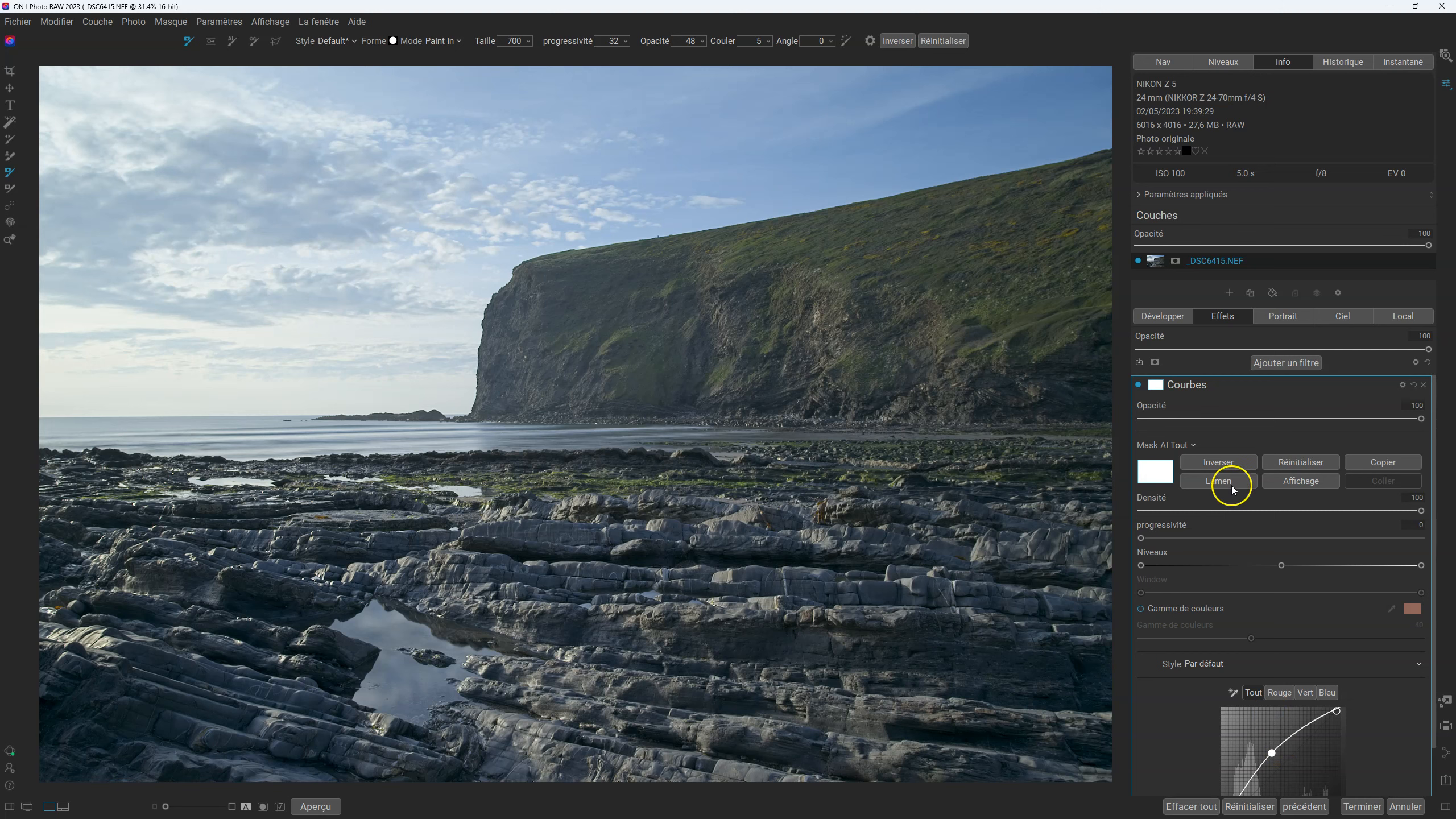
pyautogui.click(1216, 462)
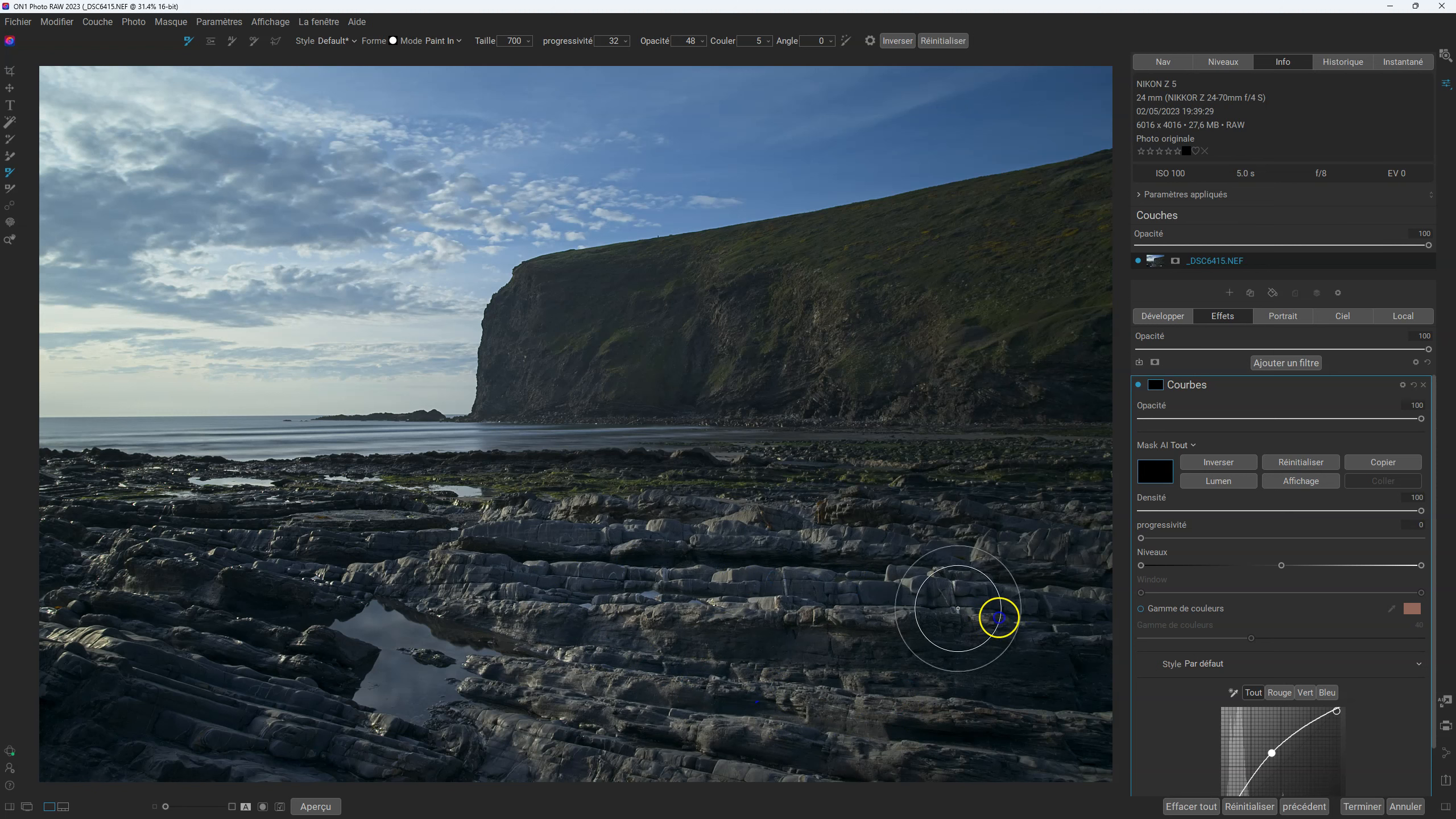
pyautogui.moveTo(967, 771); pyautogui.dragTo(902, 754)
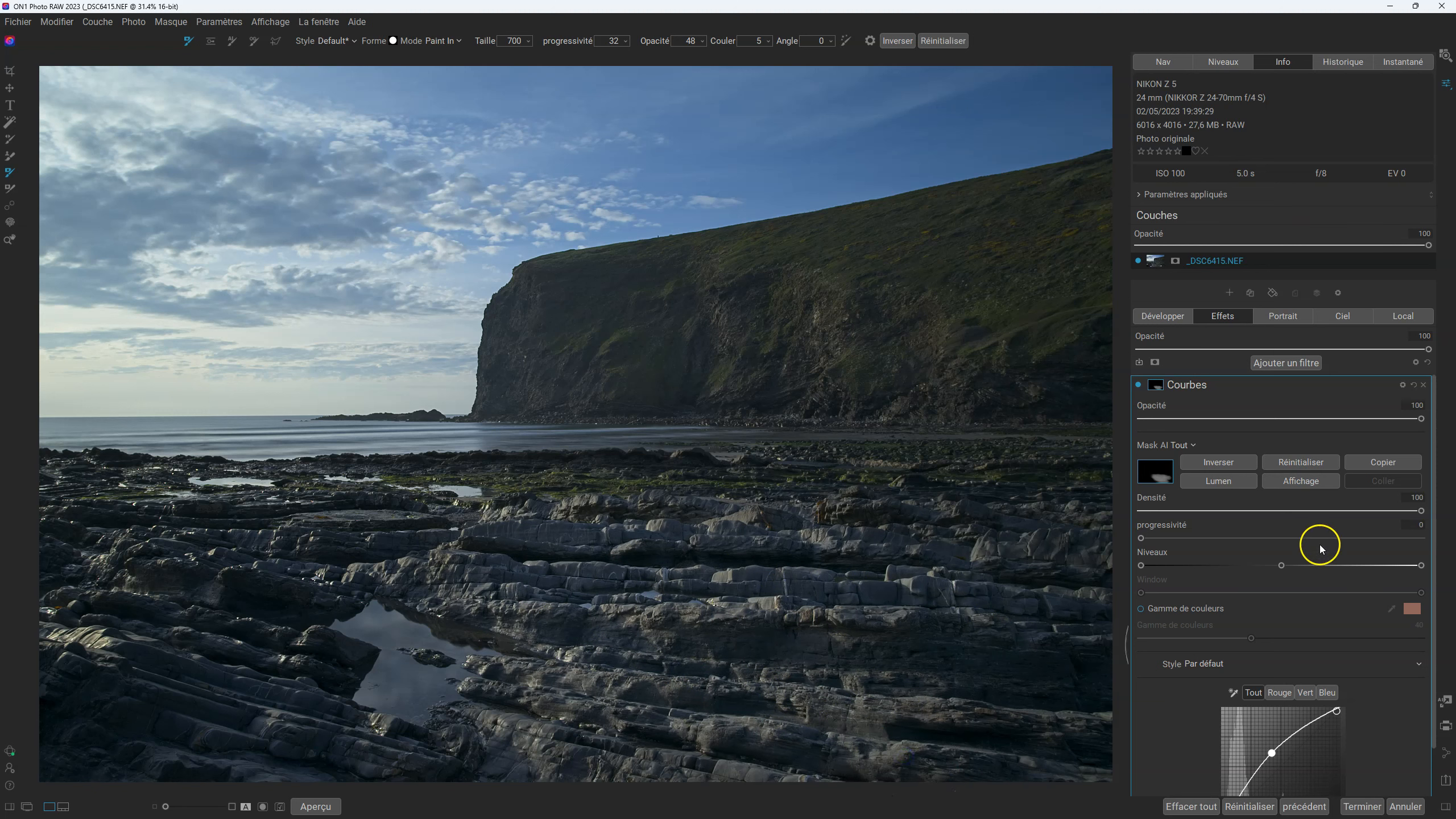
# - Compare with the Courbes filter off and on, and paint the lower-left rocks into the mask with the mask displayed while painting
pyautogui.click(1140, 385)
pyautogui.click(1139, 385)
pyautogui.click(1298, 483)
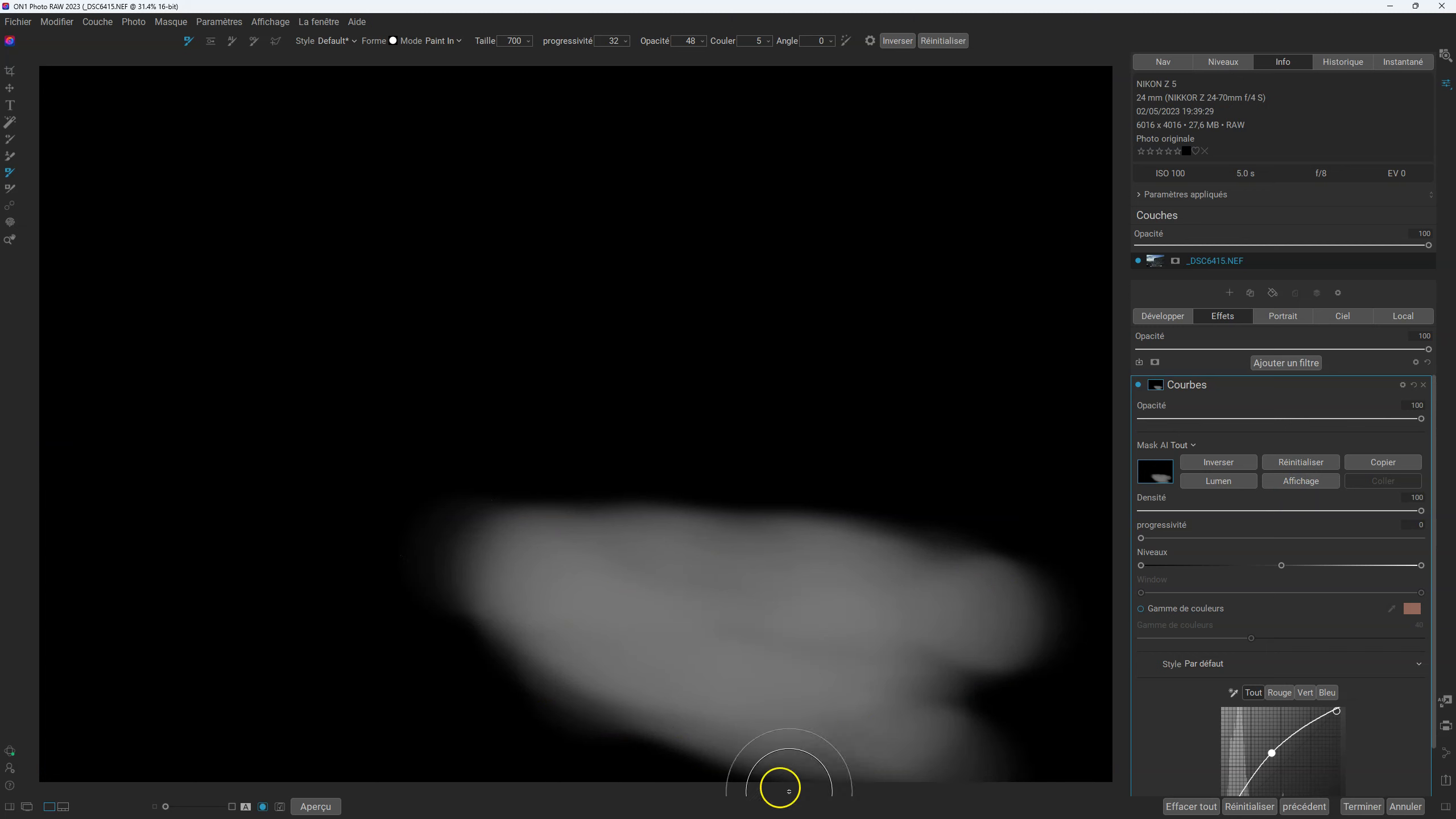
pyautogui.moveTo(162, 693)
pyautogui.mouseDown()
pyautogui.moveTo(233, 603)
pyautogui.moveTo(315, 568)
pyautogui.moveTo(294, 683)
pyautogui.moveTo(416, 744)
pyautogui.moveTo(339, 733)
pyautogui.moveTo(487, 739)
pyautogui.moveTo(396, 680)
pyautogui.moveTo(371, 638)
pyautogui.moveTo(421, 620)
pyautogui.moveTo(411, 537)
pyautogui.moveTo(247, 497)
pyautogui.moveTo(98, 603)
pyautogui.moveTo(81, 668)
pyautogui.moveTo(114, 732)
pyautogui.moveTo(229, 762)
pyautogui.moveTo(278, 750)
pyautogui.mouseUp()
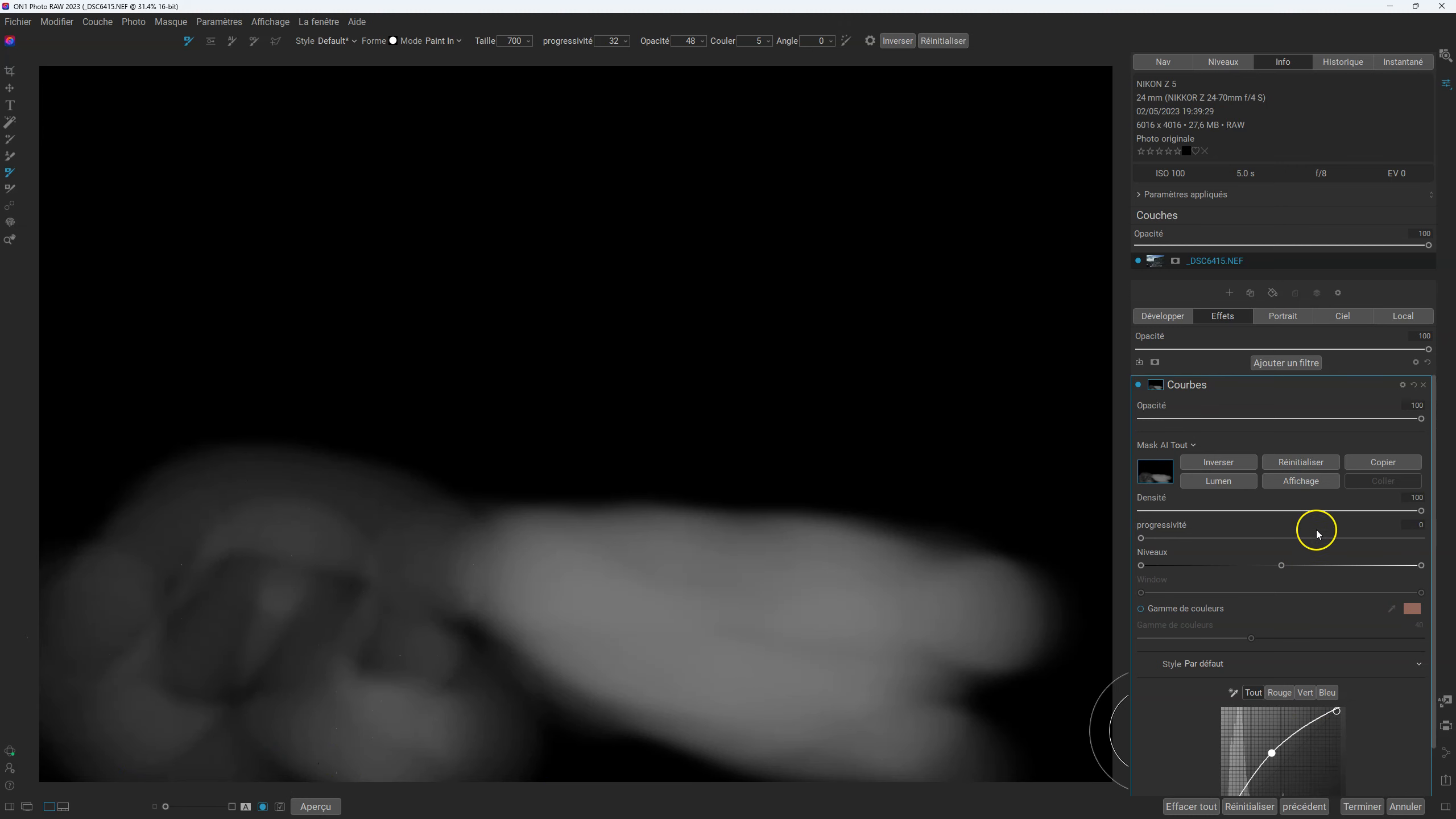
pyautogui.click(1295, 480)
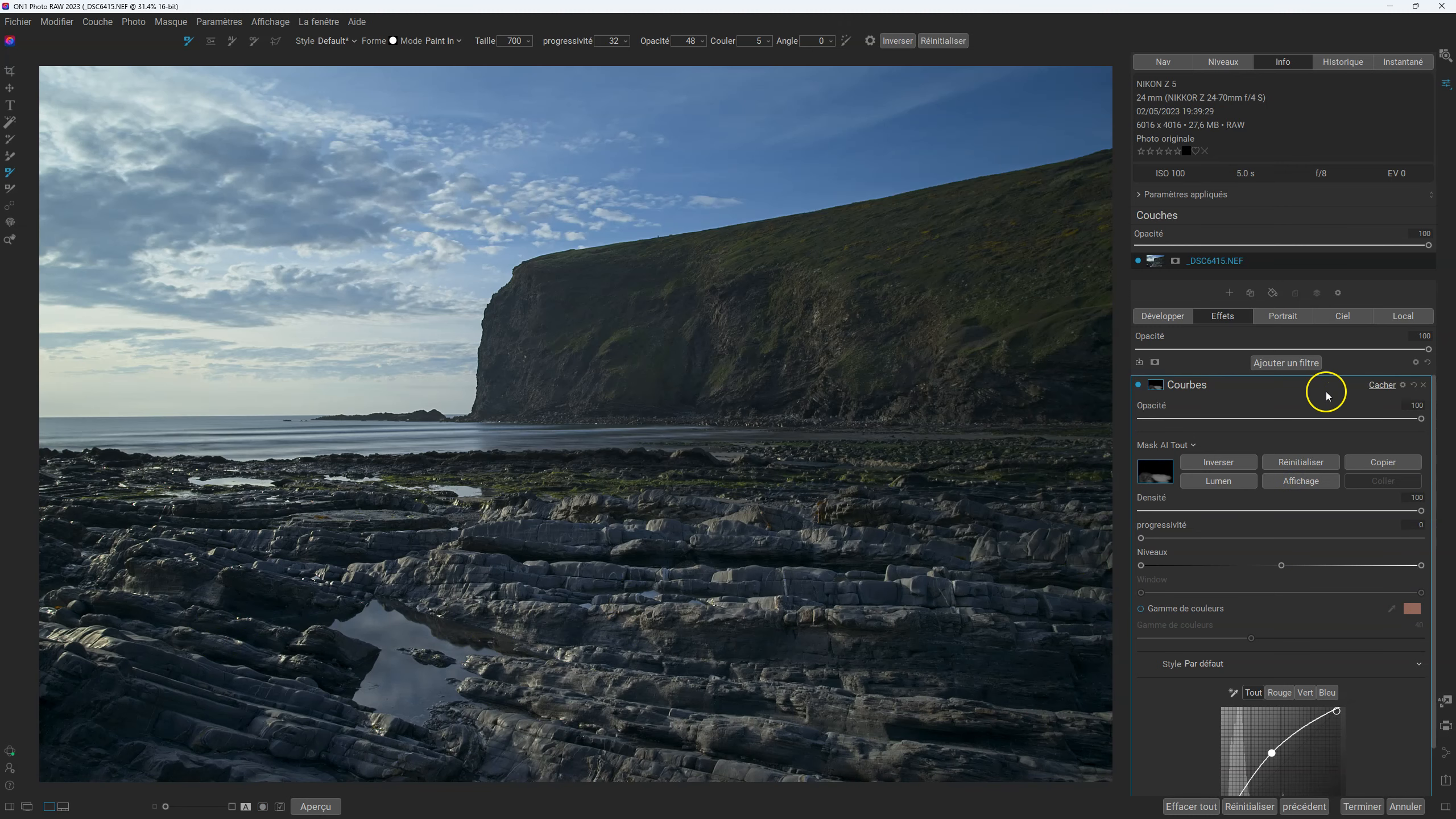
# - Switch the Courbes filter off and on three times to judge the effect of the strokes on the rocks
pyautogui.click(1138, 385)
pyautogui.click(1138, 384)
pyautogui.click(1138, 384)
pyautogui.click(1138, 385)
pyautogui.click(1138, 384)
pyautogui.click(1138, 384)
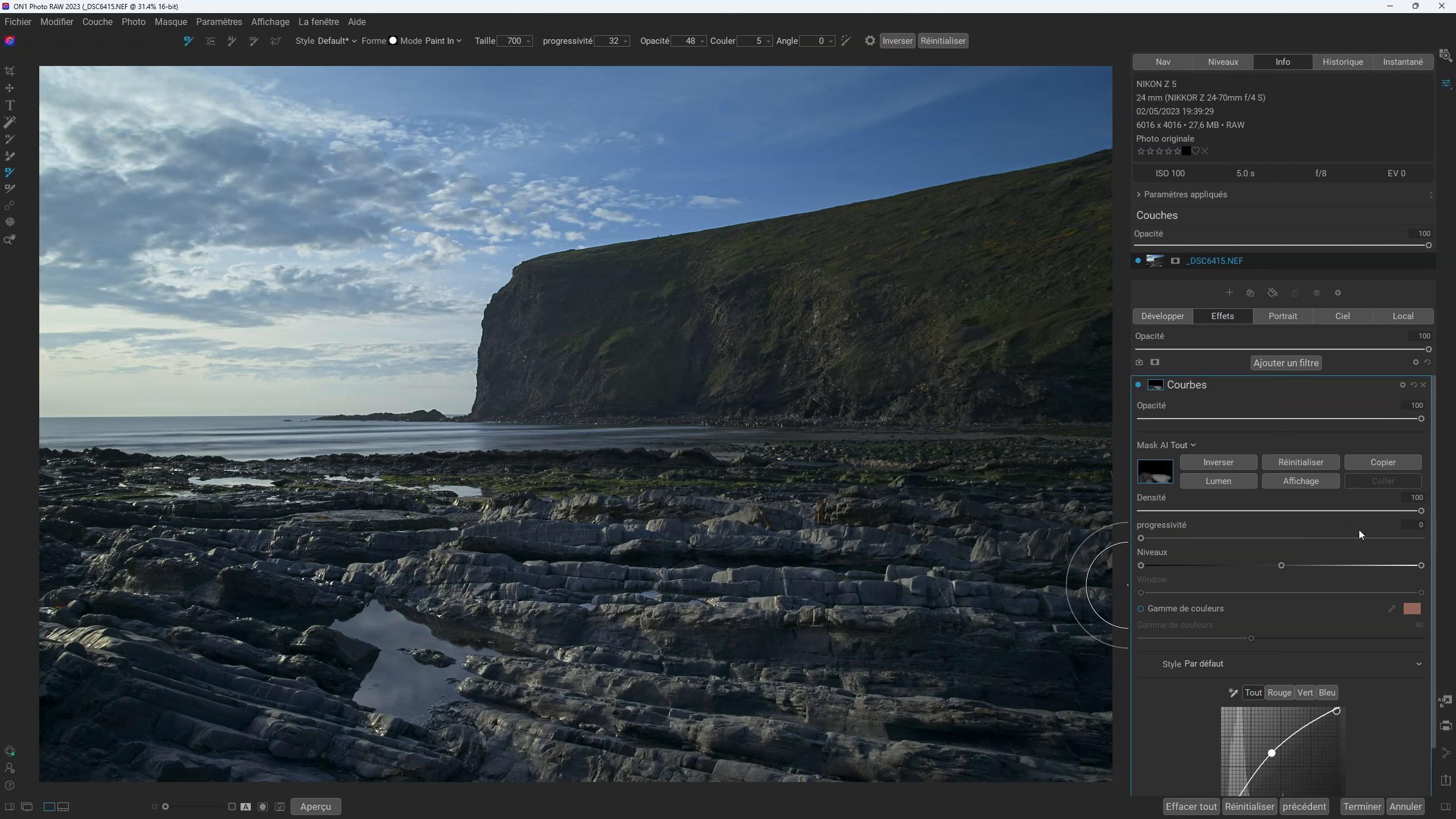
# - Reset the Courbes mask, invert it to black, and place a Top linéaire gradient with the Pente shape horizontally across the middle of the cliff
pyautogui.click(1306, 462)
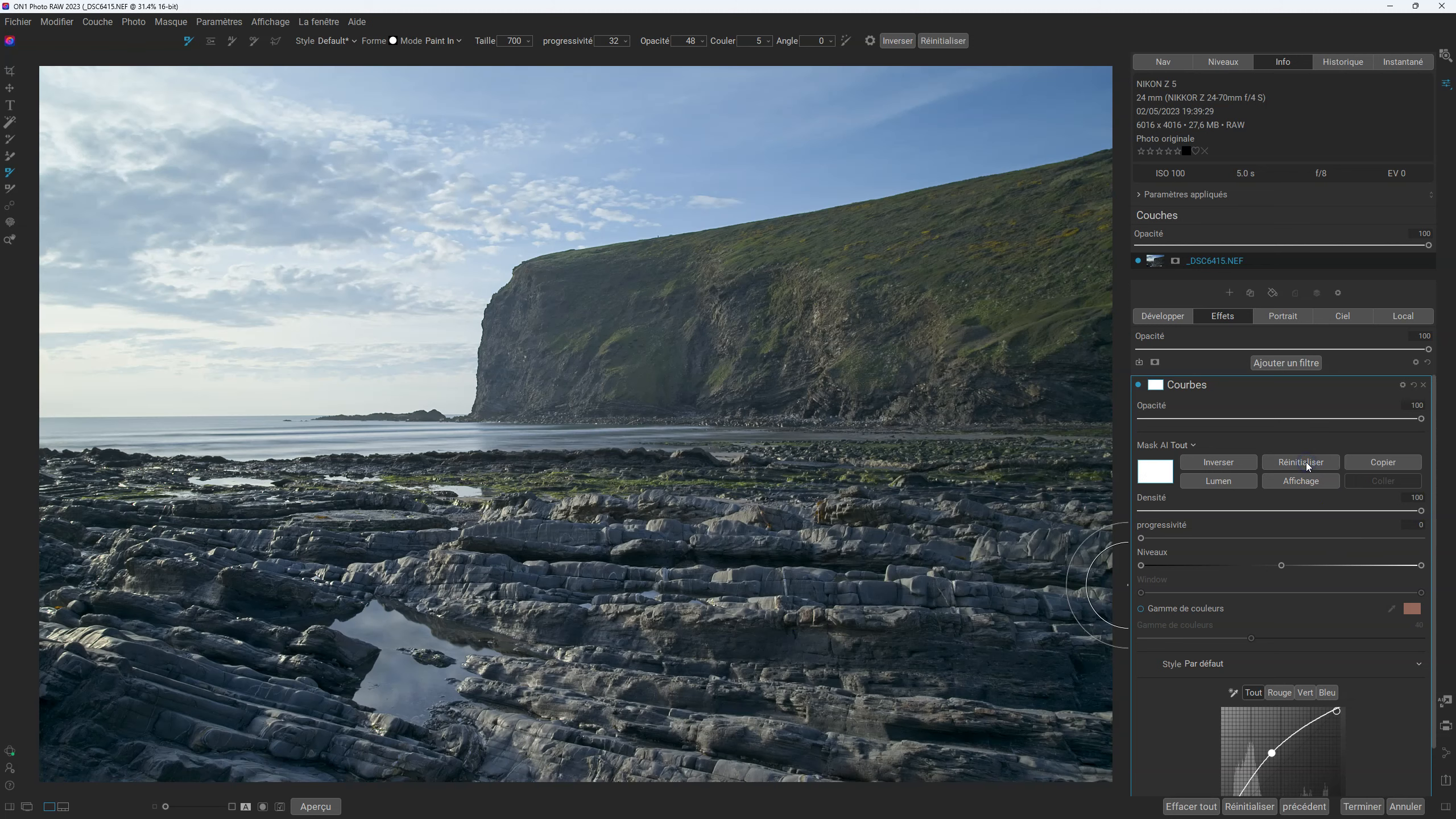
pyautogui.click(1230, 470)
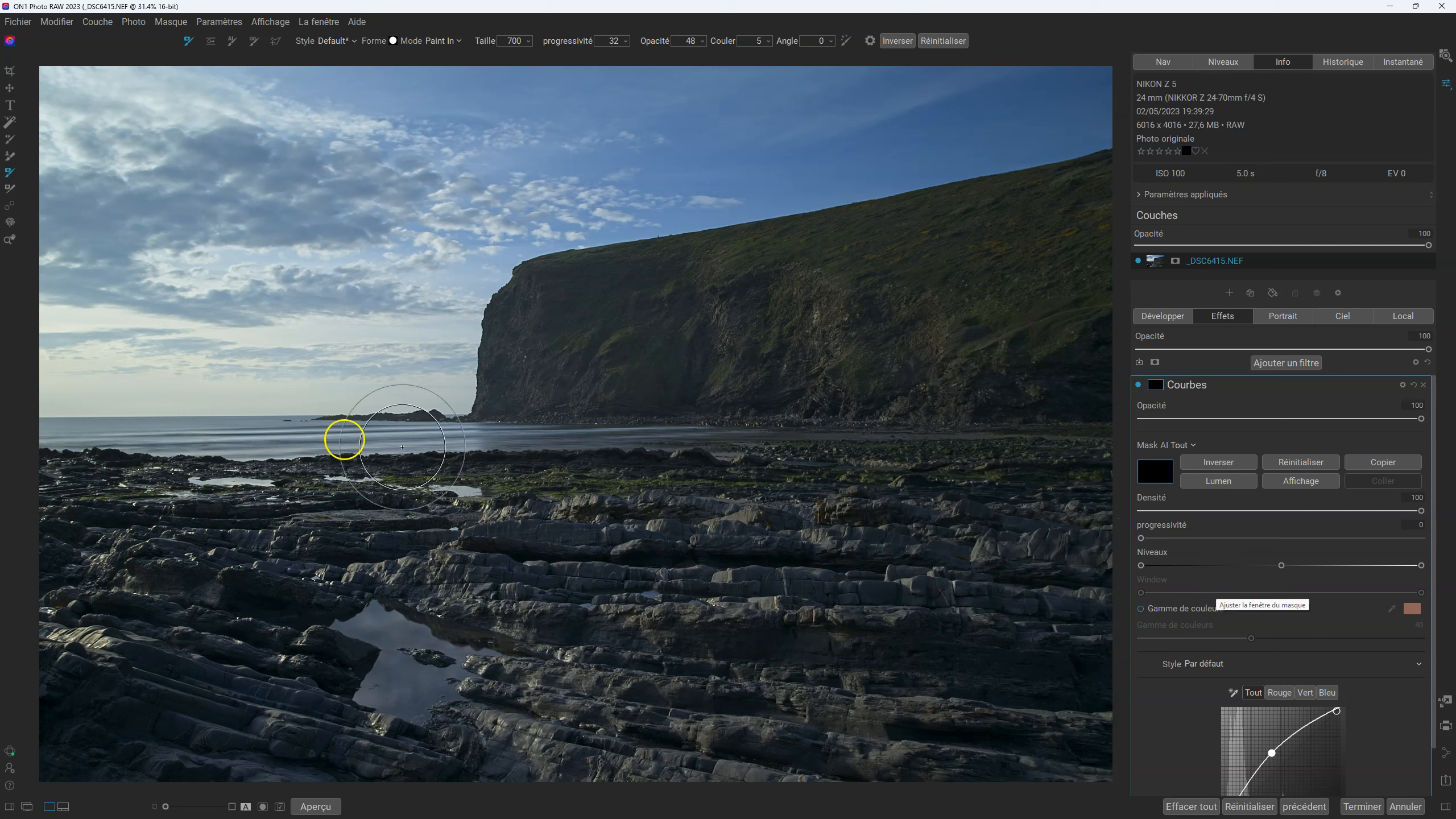
pyautogui.click(211, 41)
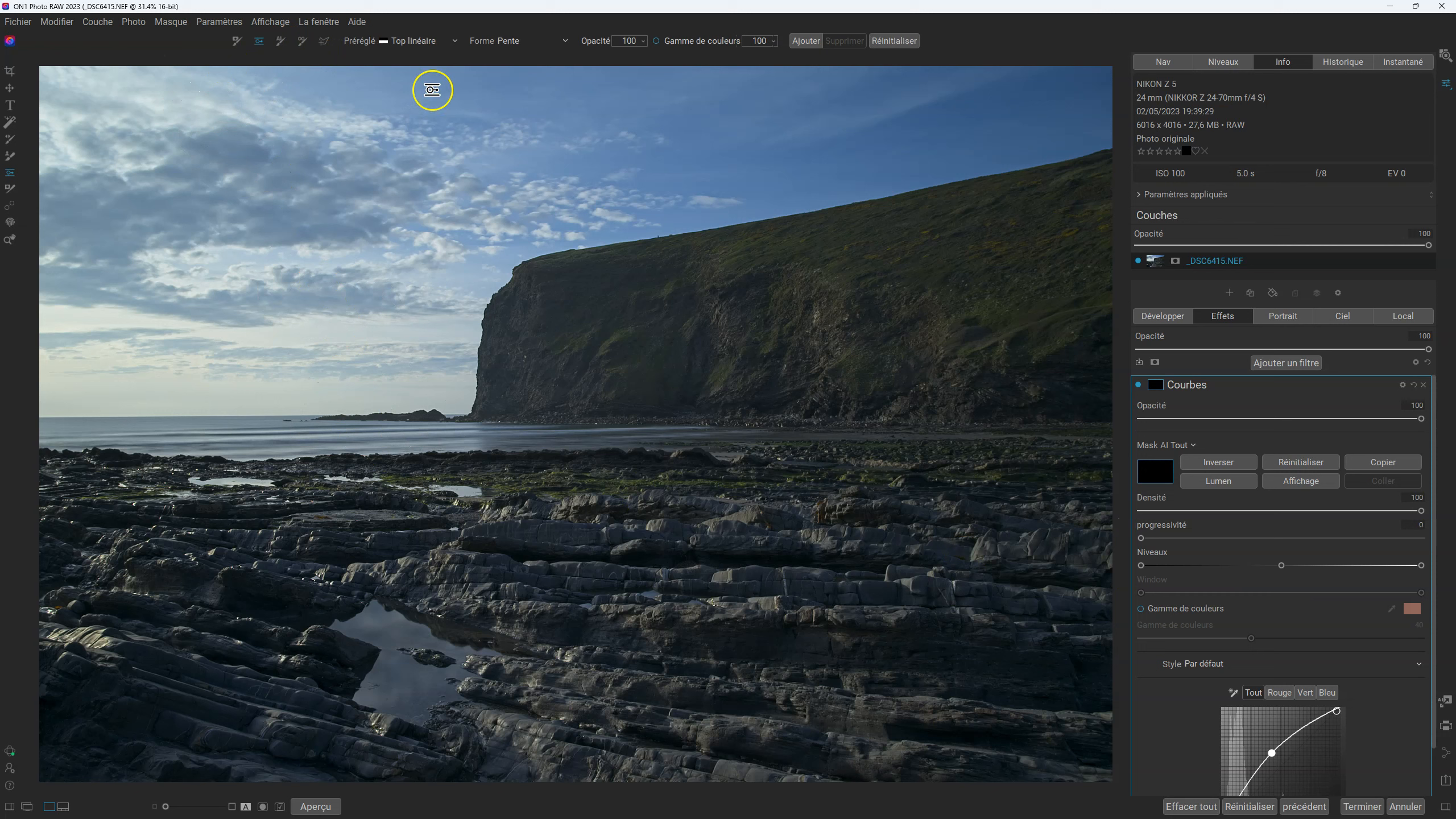
pyautogui.click(414, 41)
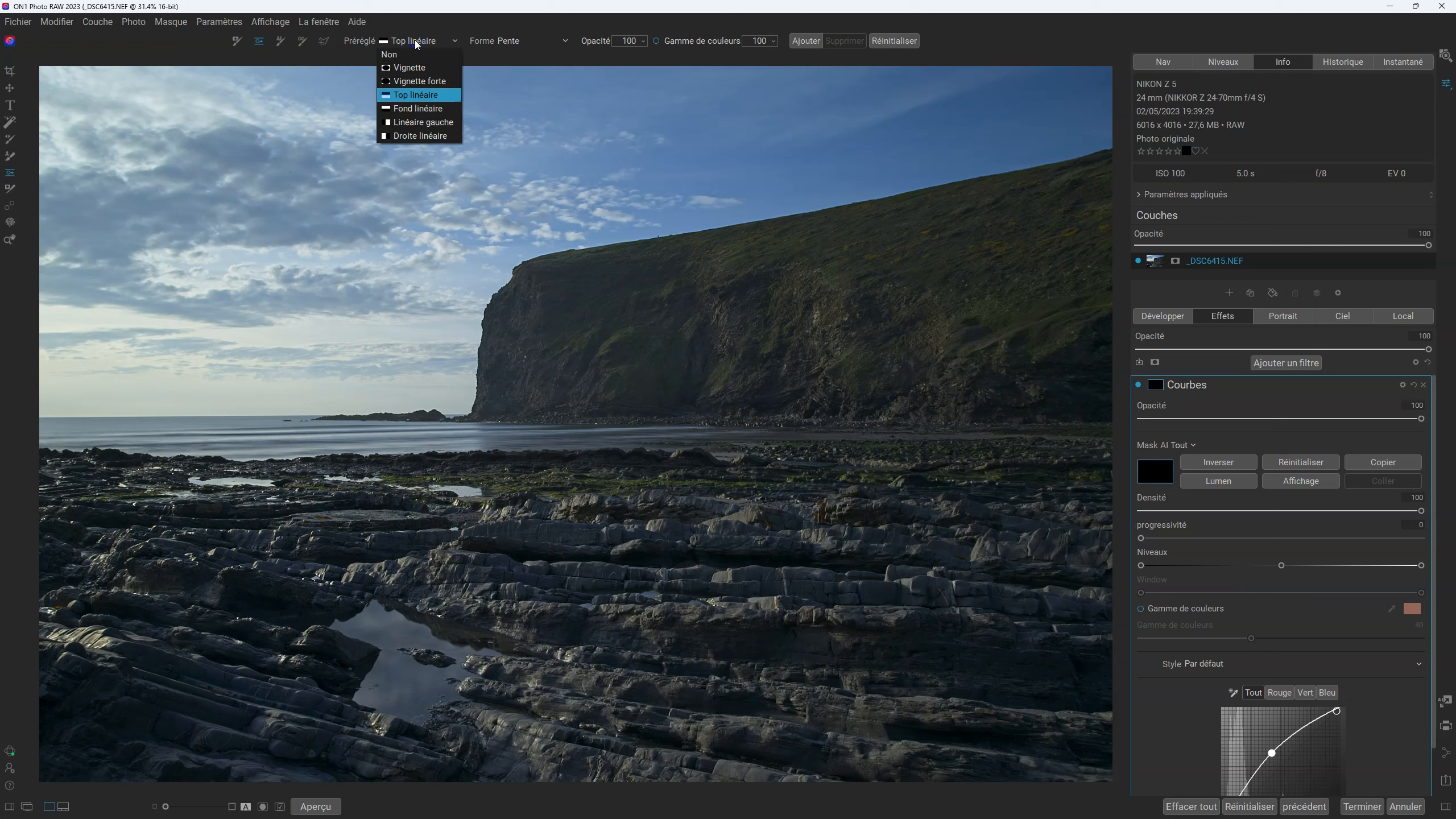
pyautogui.click(505, 43)
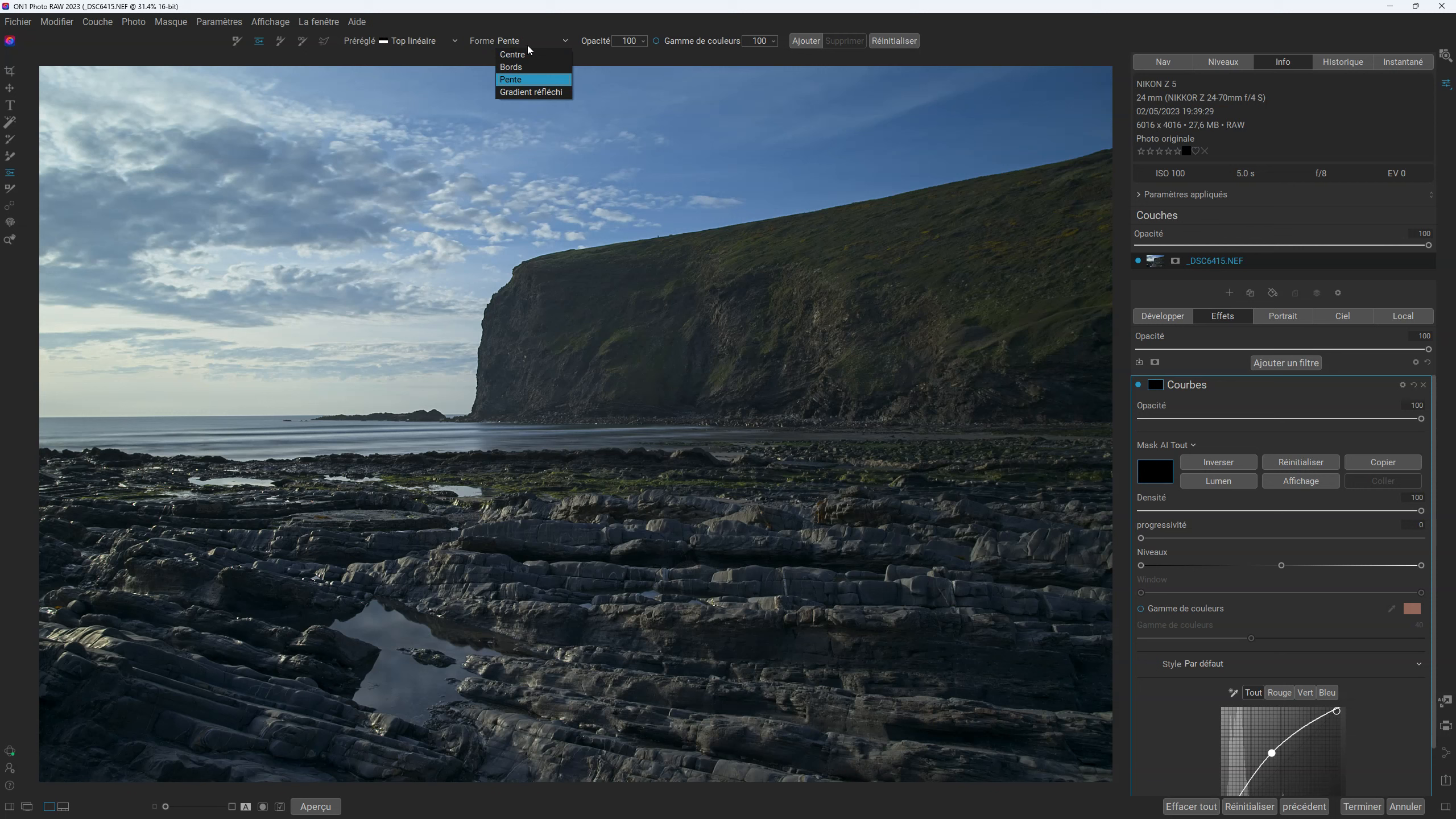
pyautogui.click(530, 58)
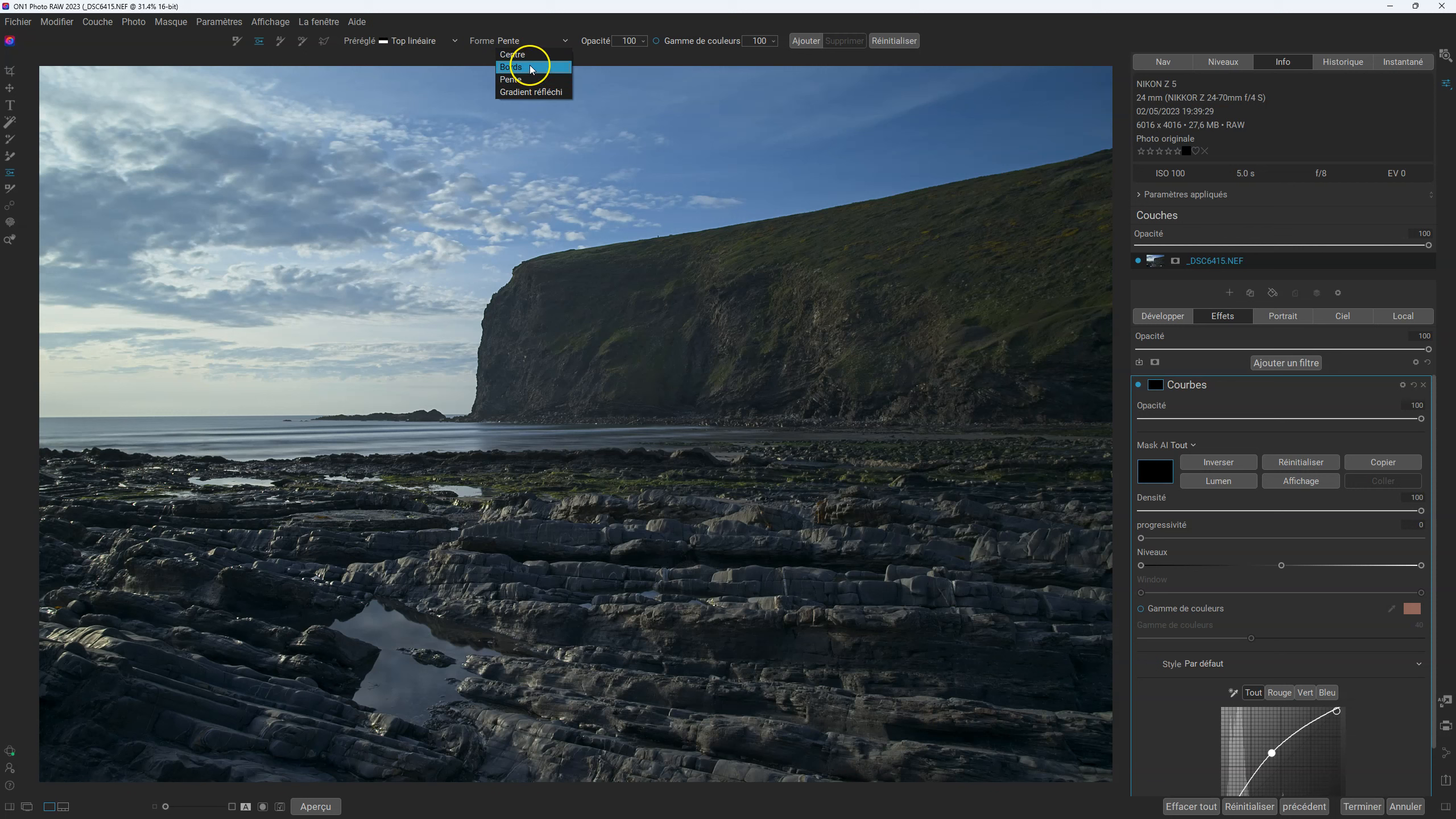
pyautogui.click(521, 79)
pyautogui.moveTo(564, 201); pyautogui.dragTo(565, 507)
pyautogui.moveTo(584, 313)
pyautogui.mouseDown()
pyautogui.moveTo(553, 221)
pyautogui.moveTo(563, 384)
pyautogui.moveTo(559, 165)
pyautogui.moveTo(545, 426)
pyautogui.moveTo(535, 410)
pyautogui.moveTo(591, 310)
pyautogui.moveTo(625, 290)
pyautogui.moveTo(646, 358)
pyautogui.moveTo(595, 305)
pyautogui.mouseUp()
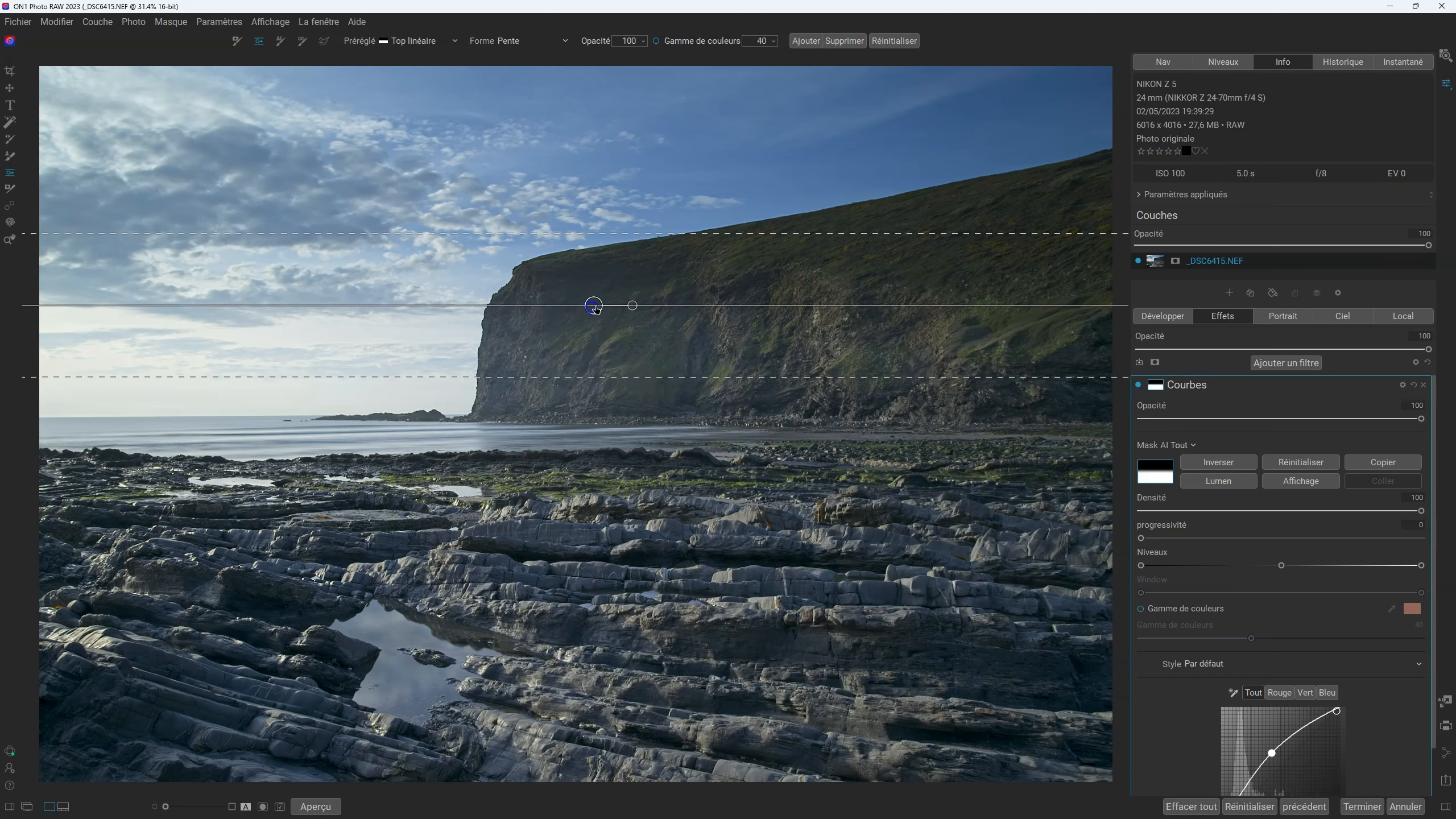
# - Apply the Fond linéaire preset, position the gradient near the horizon, widen its transition and tilt it slightly
pyautogui.click(416, 40)
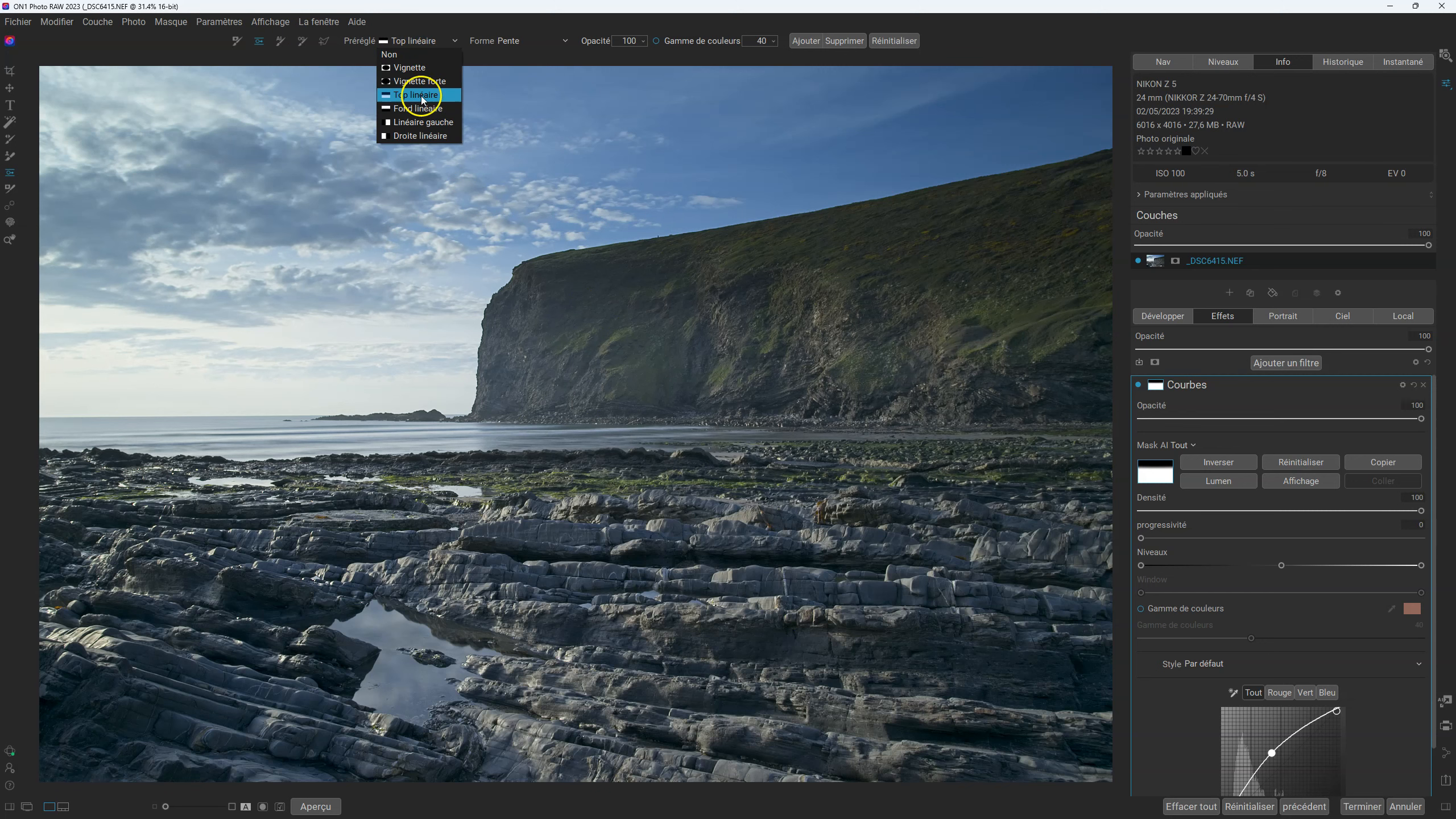
pyautogui.click(418, 109)
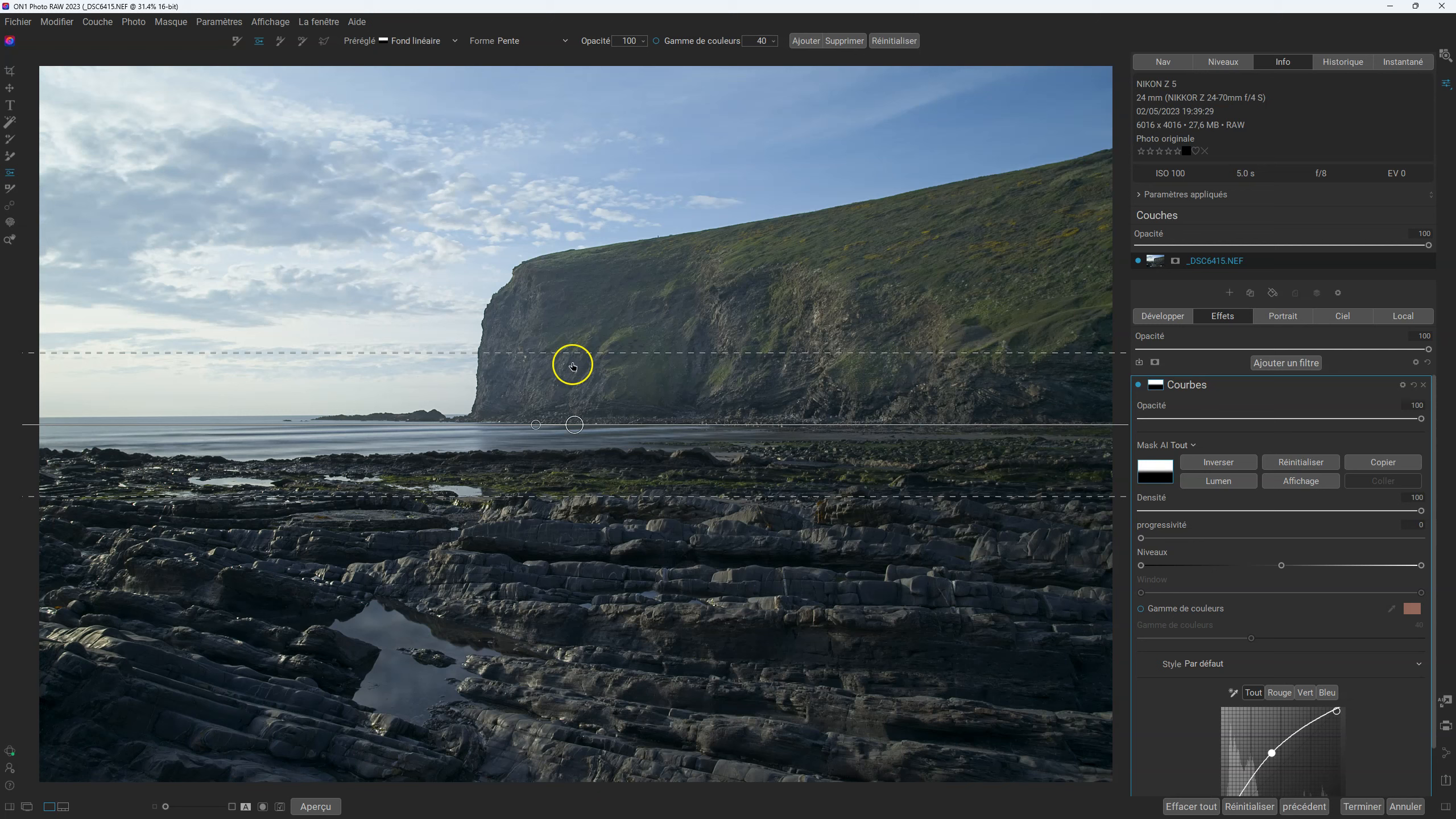
pyautogui.moveTo(575, 425)
pyautogui.mouseDown()
pyautogui.moveTo(576, 265)
pyautogui.moveTo(547, 424)
pyautogui.mouseUp()
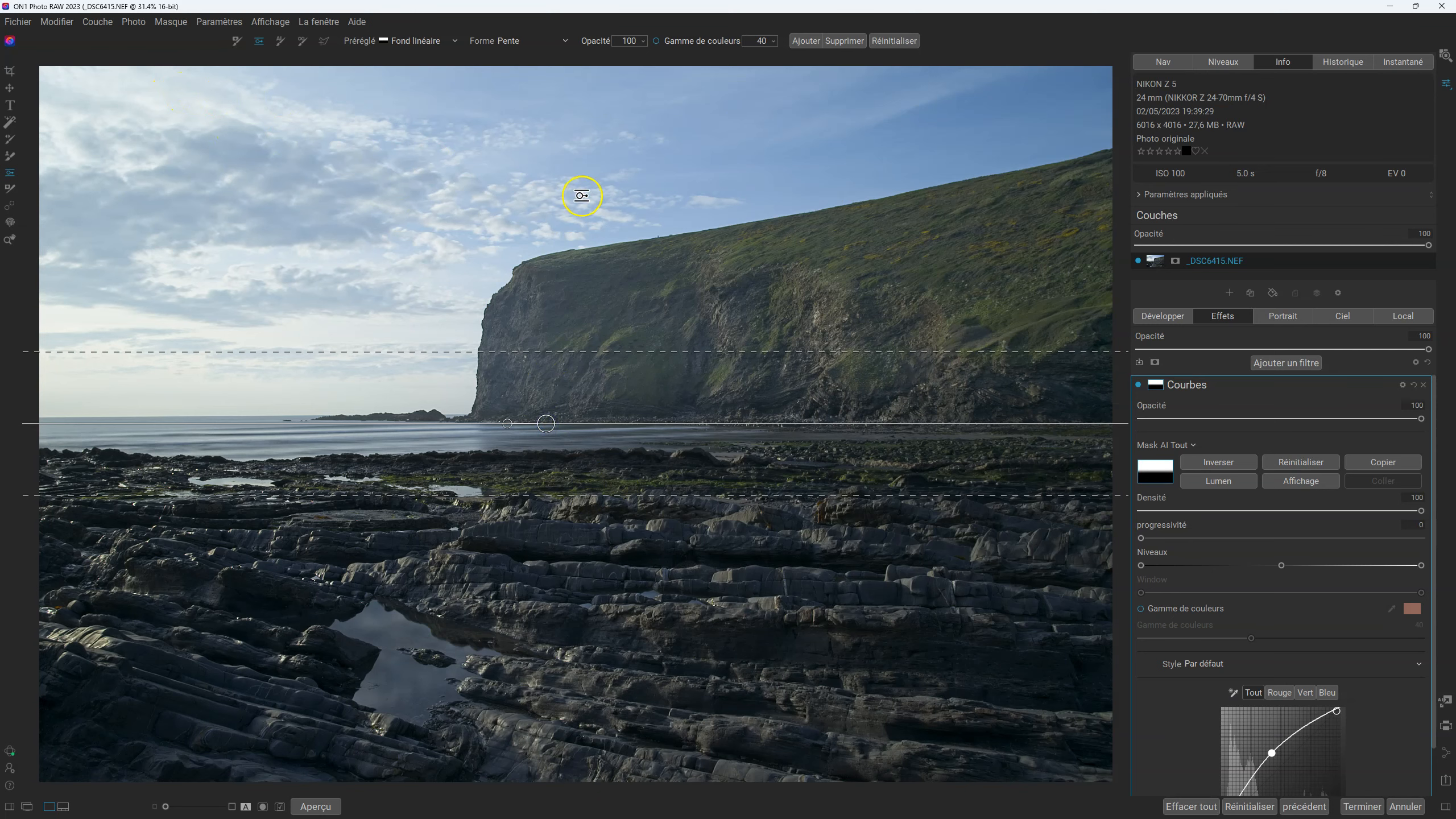
pyautogui.moveTo(575, 332); pyautogui.dragTo(553, 262)
pyautogui.moveTo(553, 196); pyautogui.dragTo(537, 164)
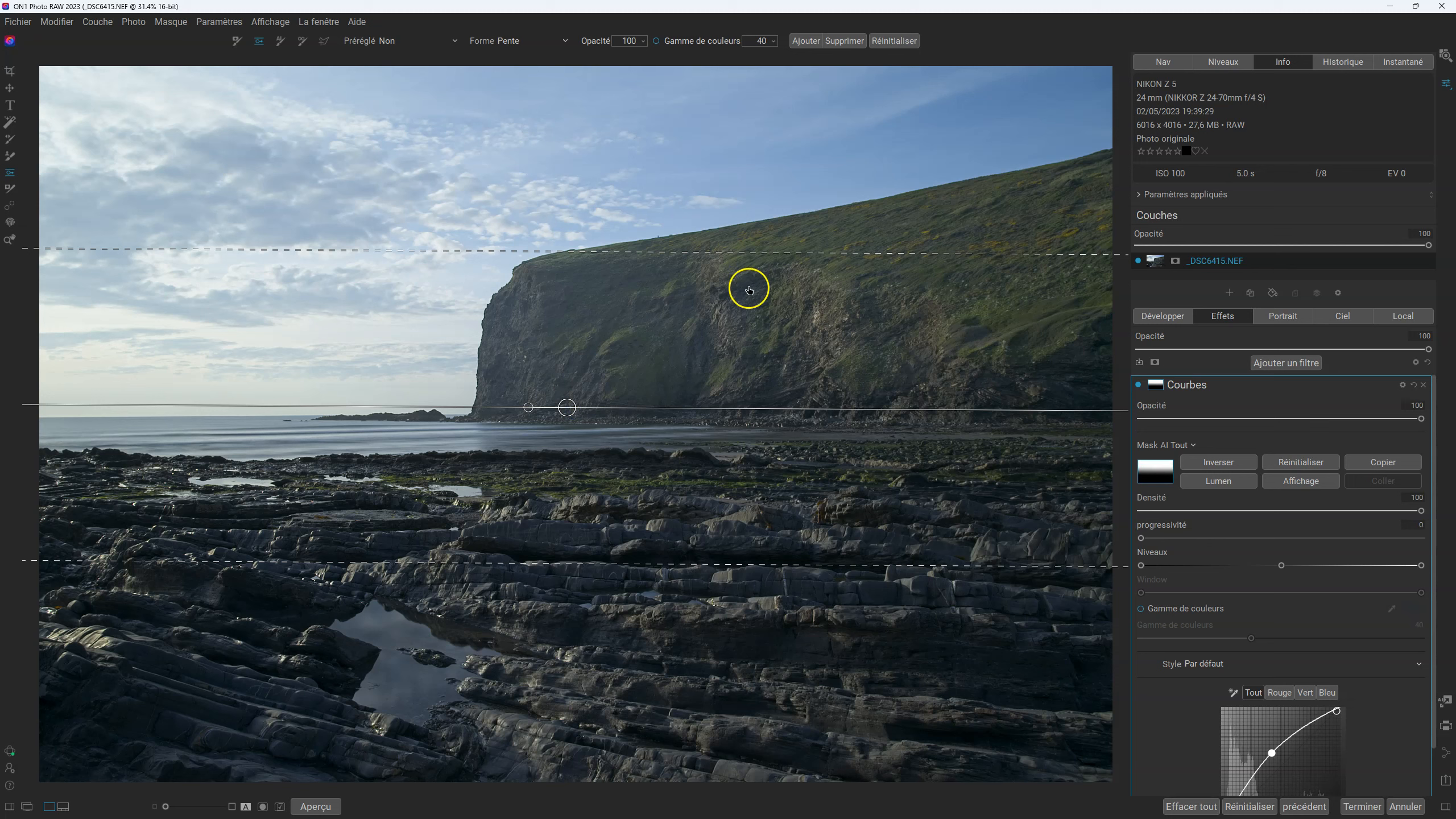
# - Reset the Courbes mask and place a radial gradient with the Centre shape over the shoreline below the cliff's left end
pyautogui.click(1297, 461)
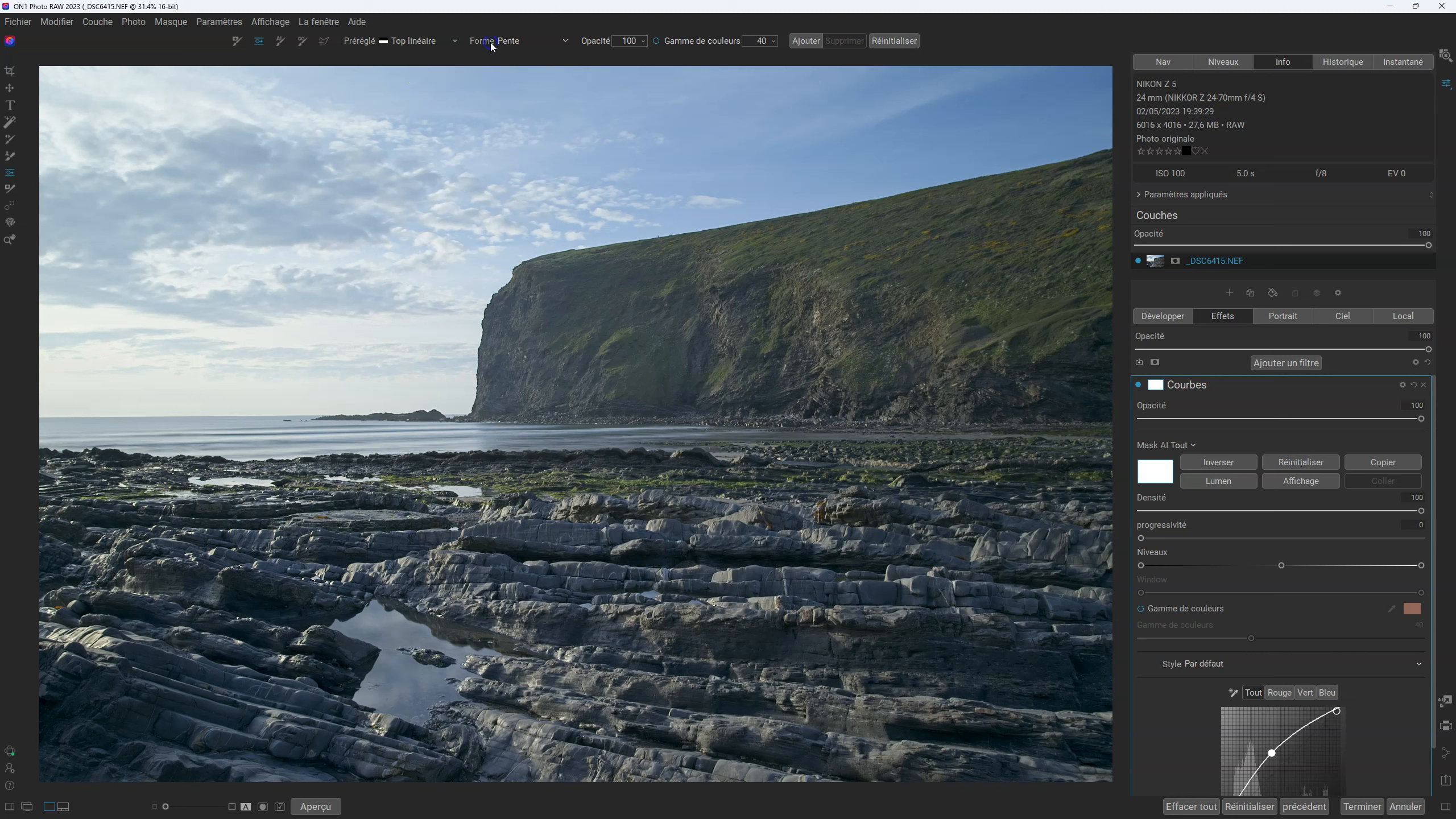
pyautogui.click(565, 43)
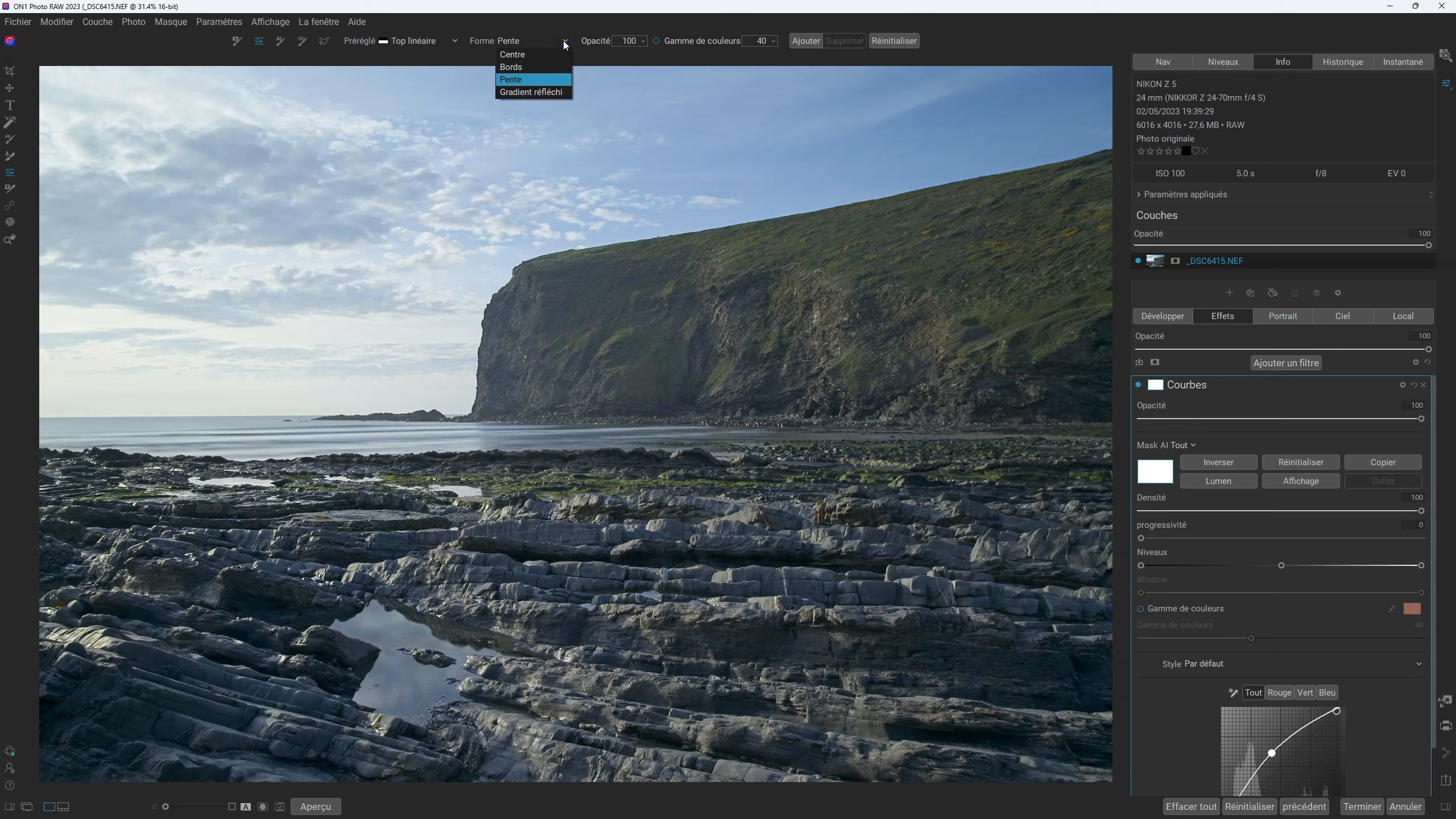
pyautogui.click(519, 67)
pyautogui.click(553, 44)
pyautogui.click(551, 57)
pyautogui.click(437, 41)
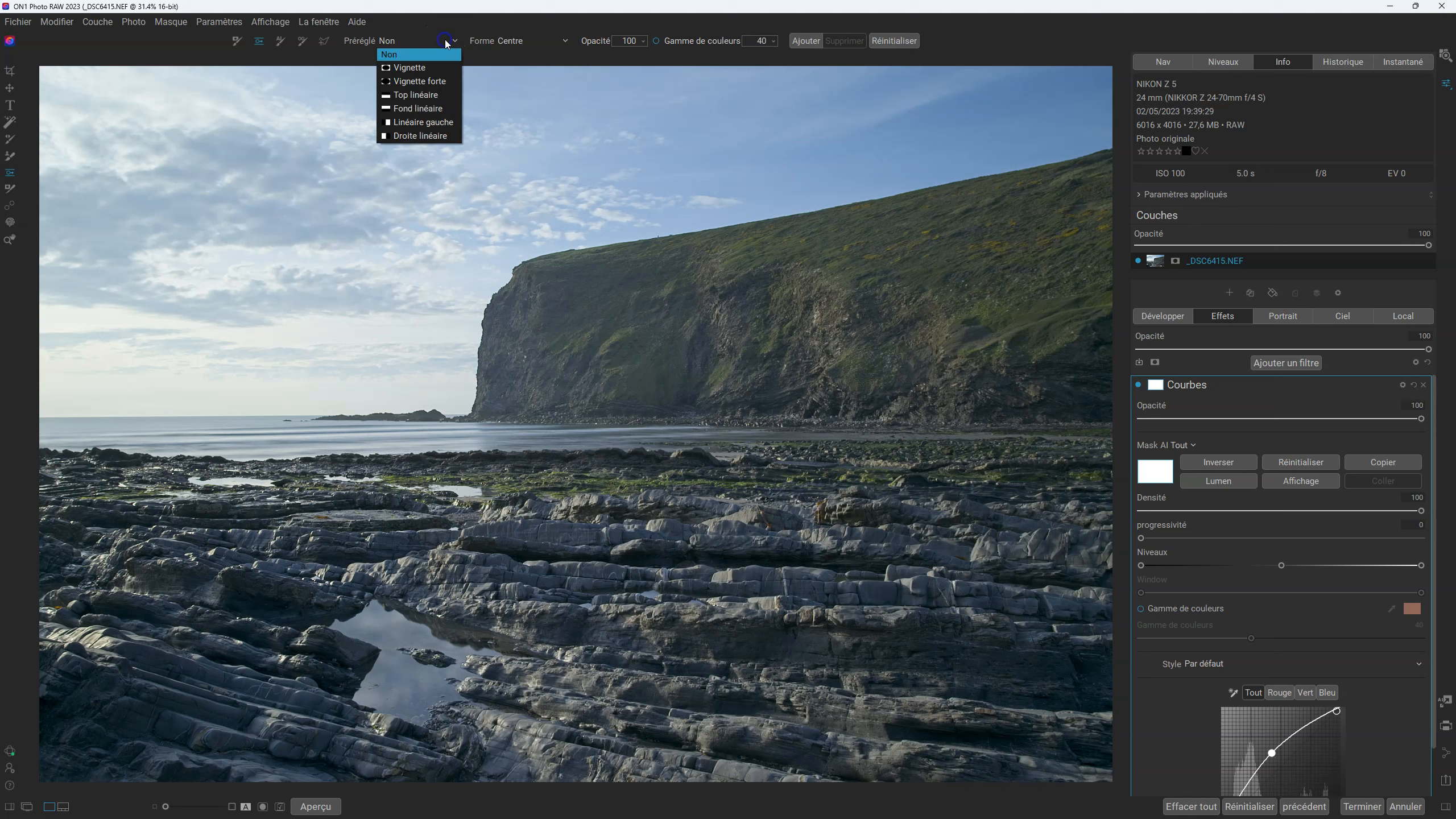
pyautogui.click(674, 347)
pyautogui.moveTo(663, 332); pyautogui.dragTo(585, 444)
# - Shrink the radial gradient's ellipse, widen its soft transition and flatten it vertically
pyautogui.moveTo(1059, 444); pyautogui.dragTo(842, 443)
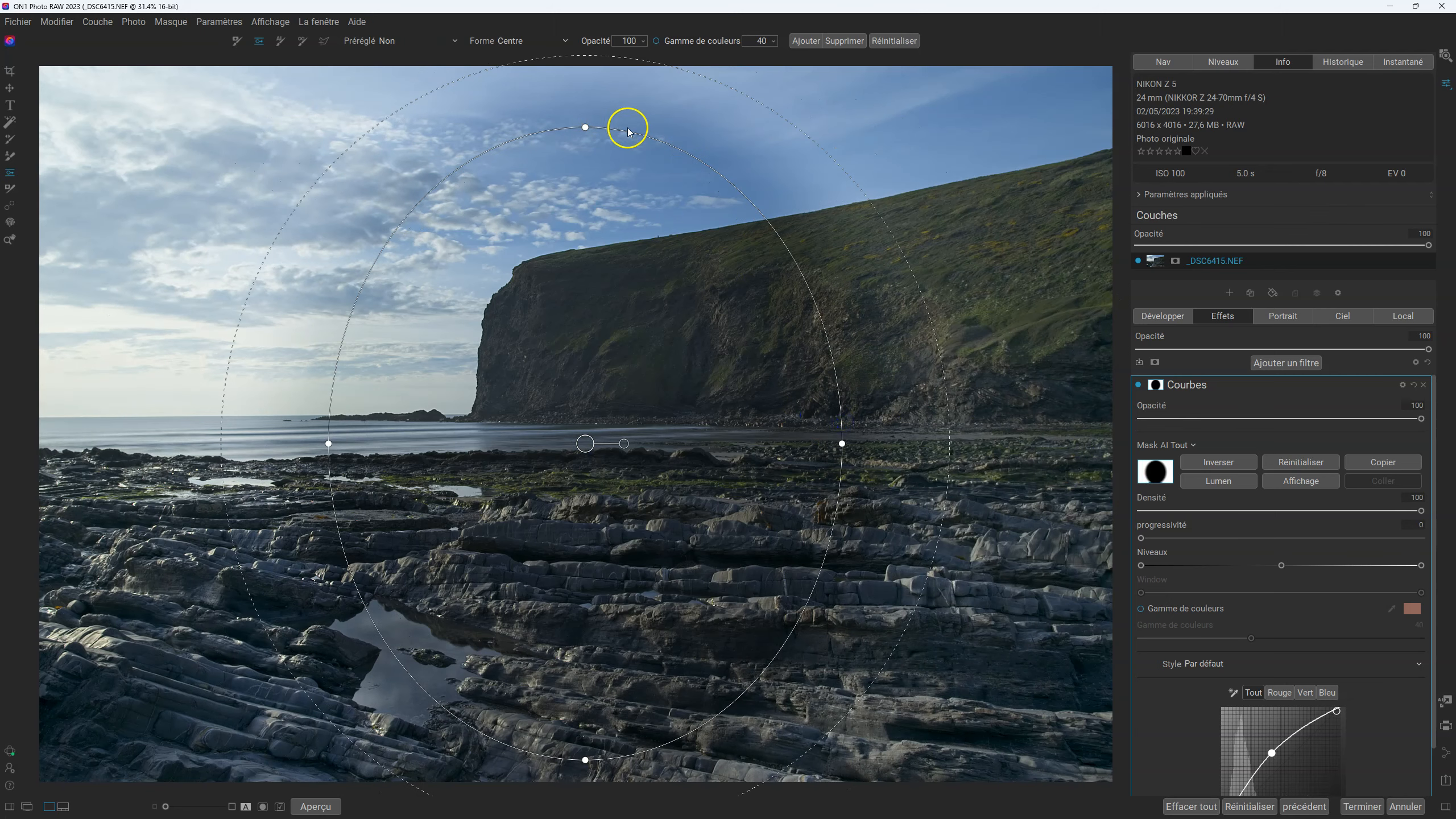
pyautogui.moveTo(634, 134); pyautogui.dragTo(596, 293)
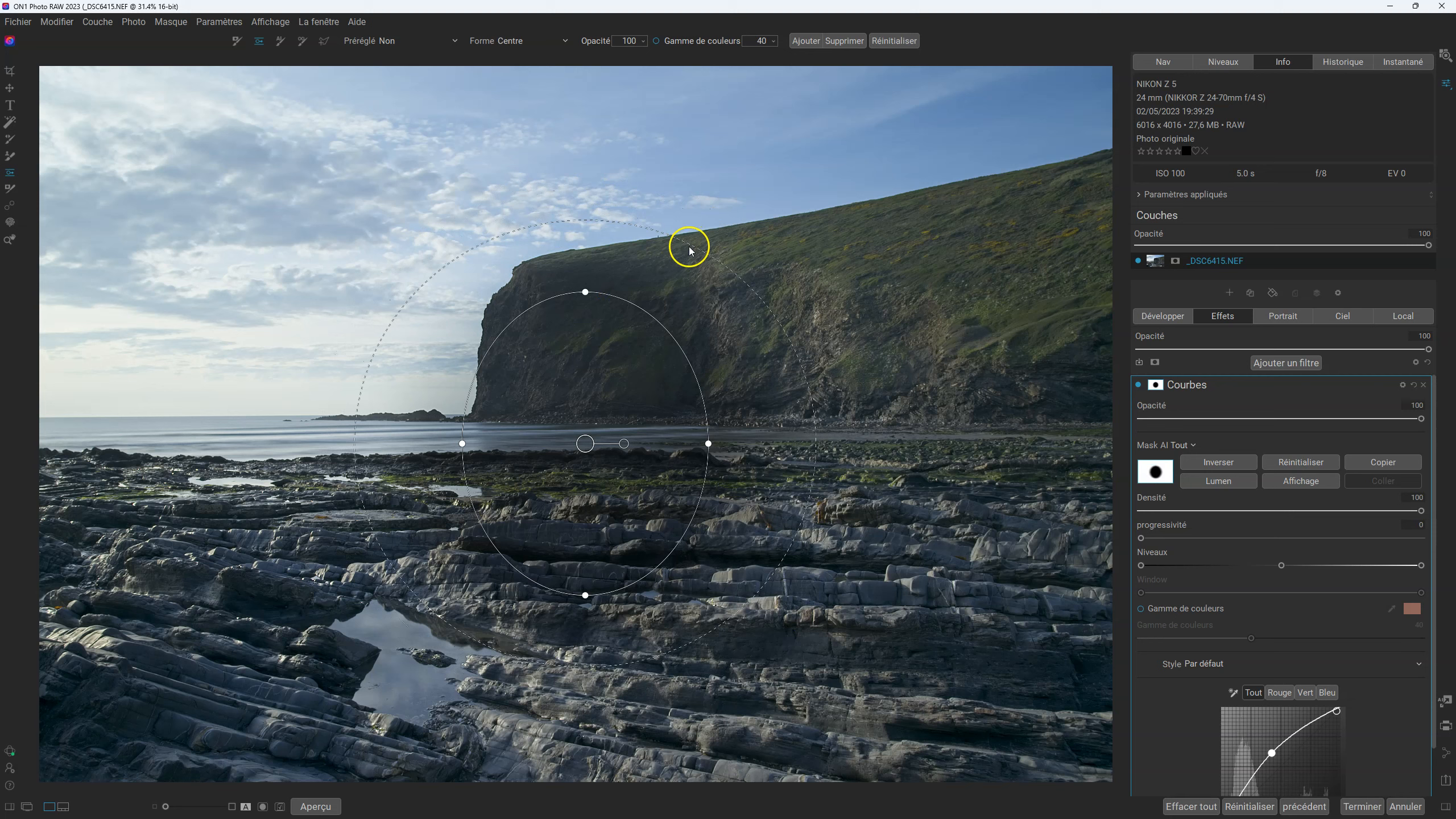
pyautogui.moveTo(691, 245); pyautogui.dragTo(843, 217)
pyautogui.moveTo(585, 293); pyautogui.dragTo(570, 348)
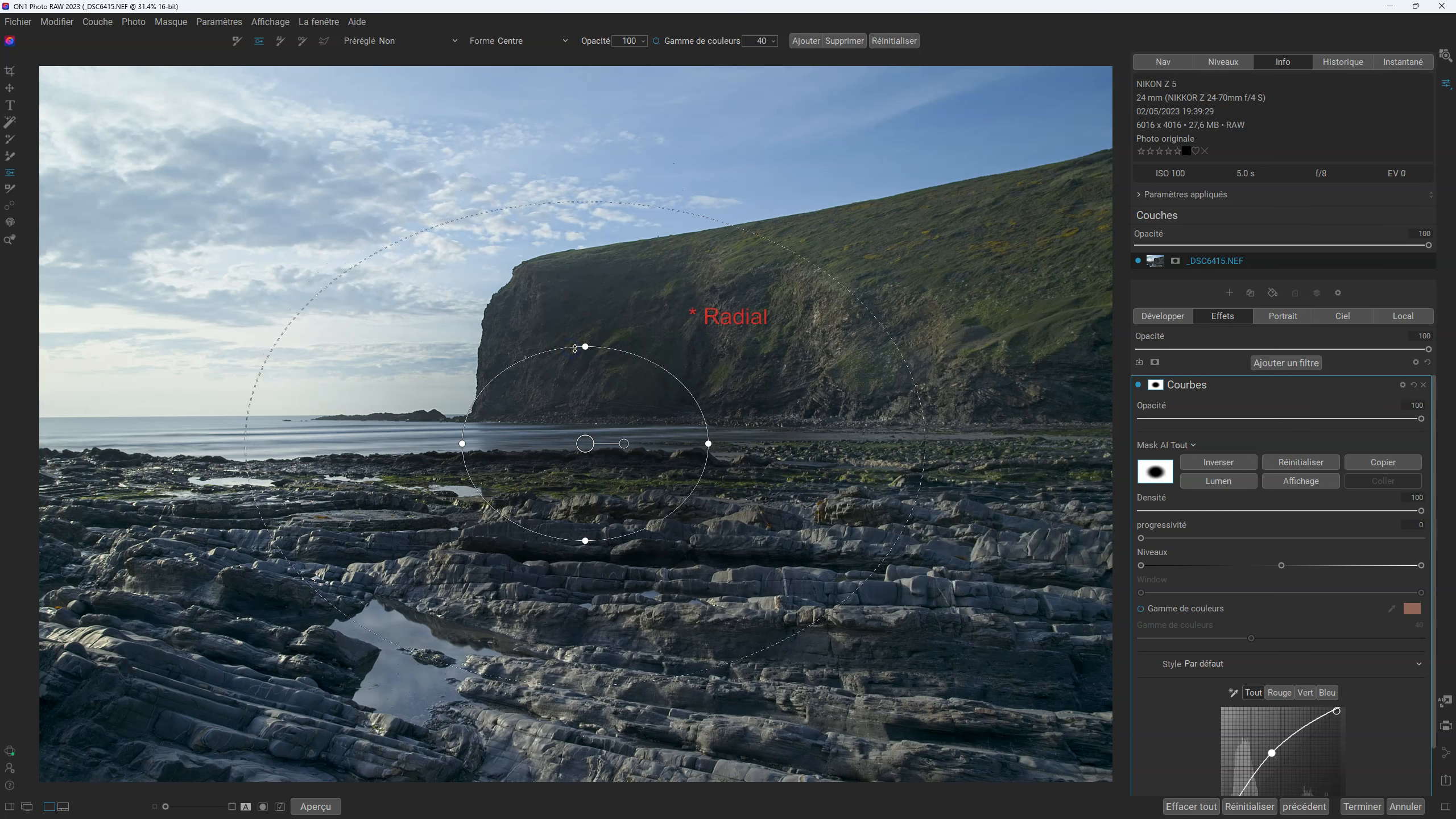
# - Invert the radial mask so the ellipse's inside is brightened, and move the gradient to the rocks at the cliff's foot
pyautogui.click(1231, 480)
pyautogui.click(1228, 465)
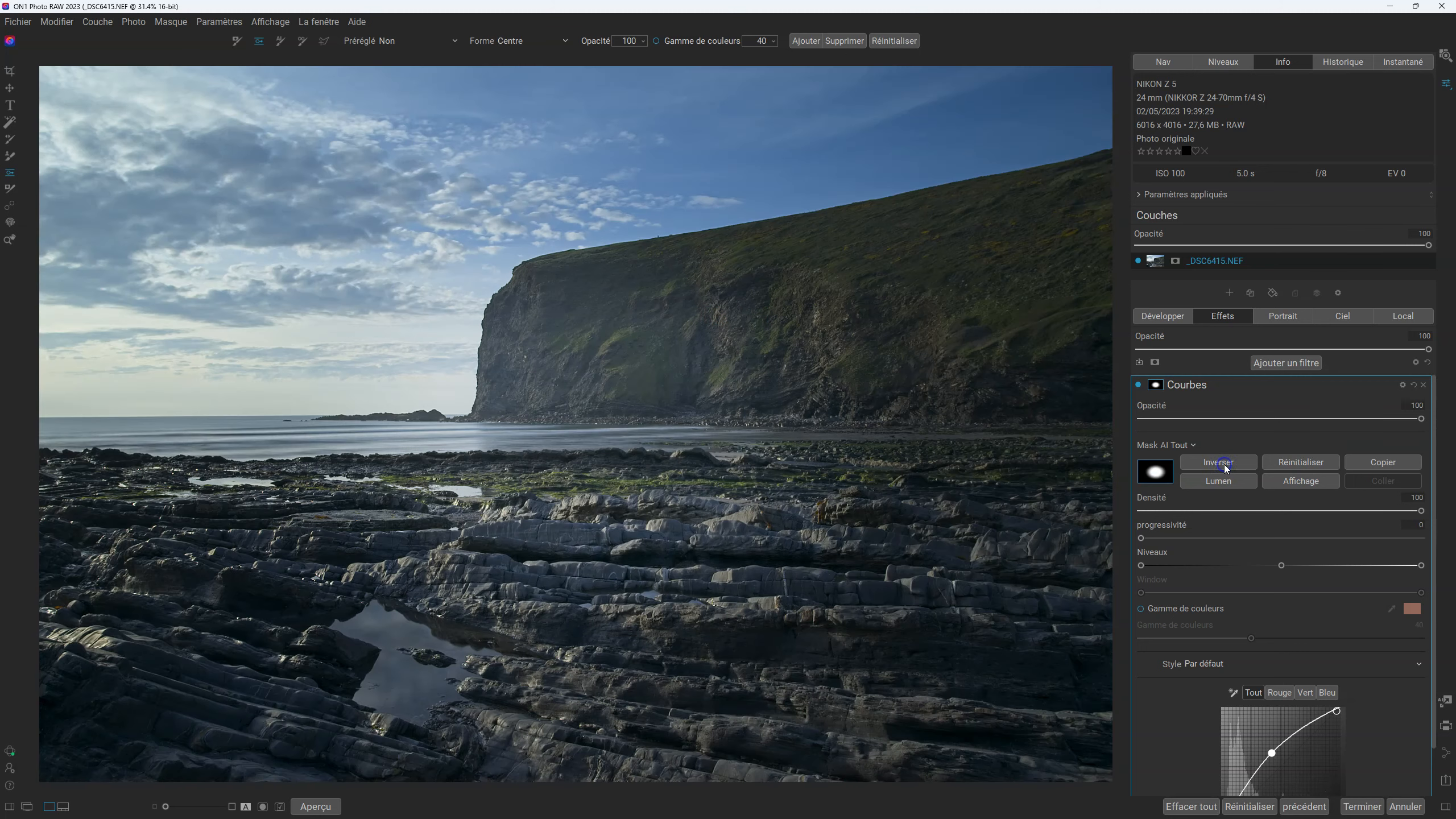
pyautogui.moveTo(515, 447); pyautogui.dragTo(860, 483)
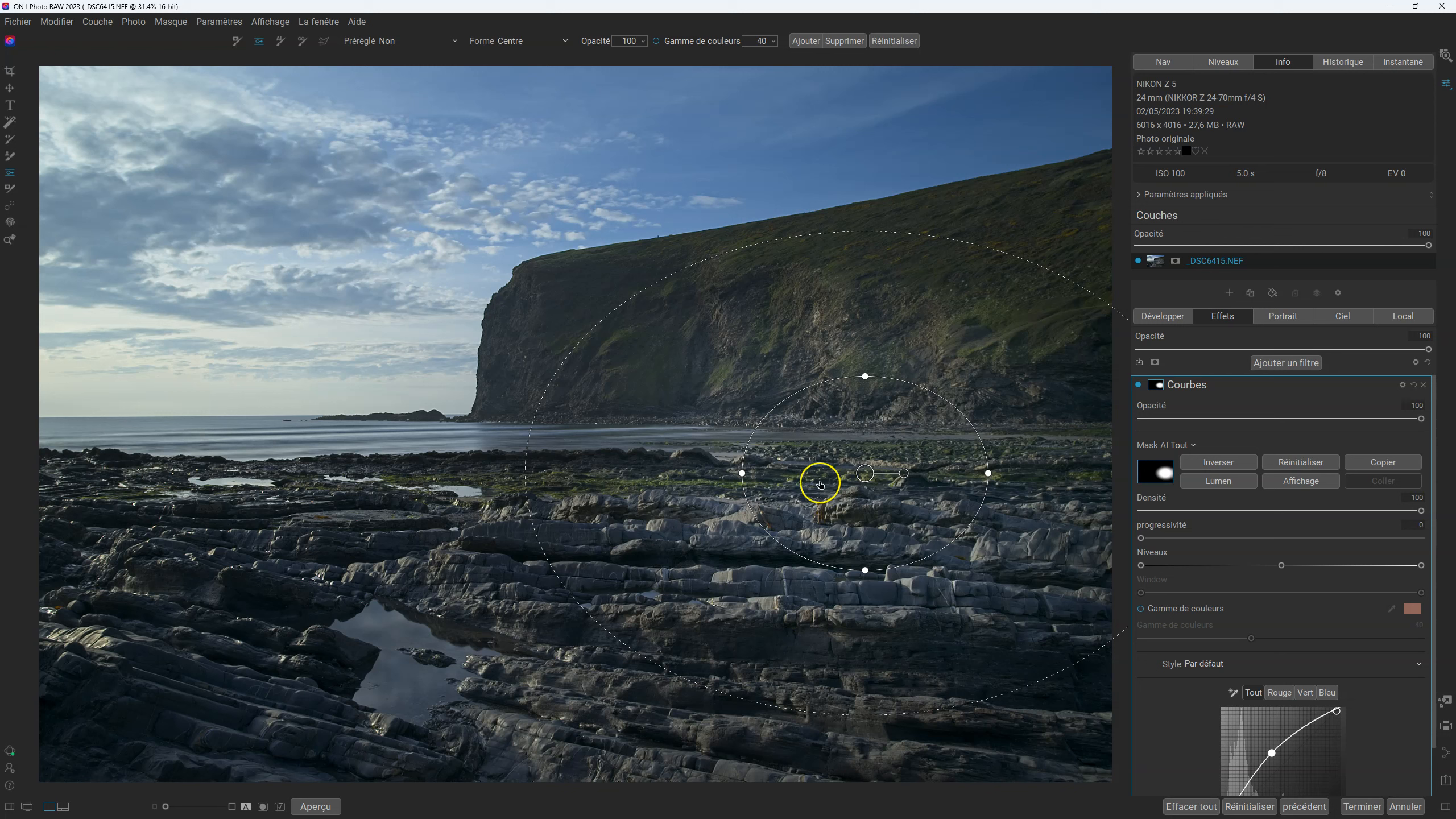
pyautogui.click(454, 41)
pyautogui.click(455, 41)
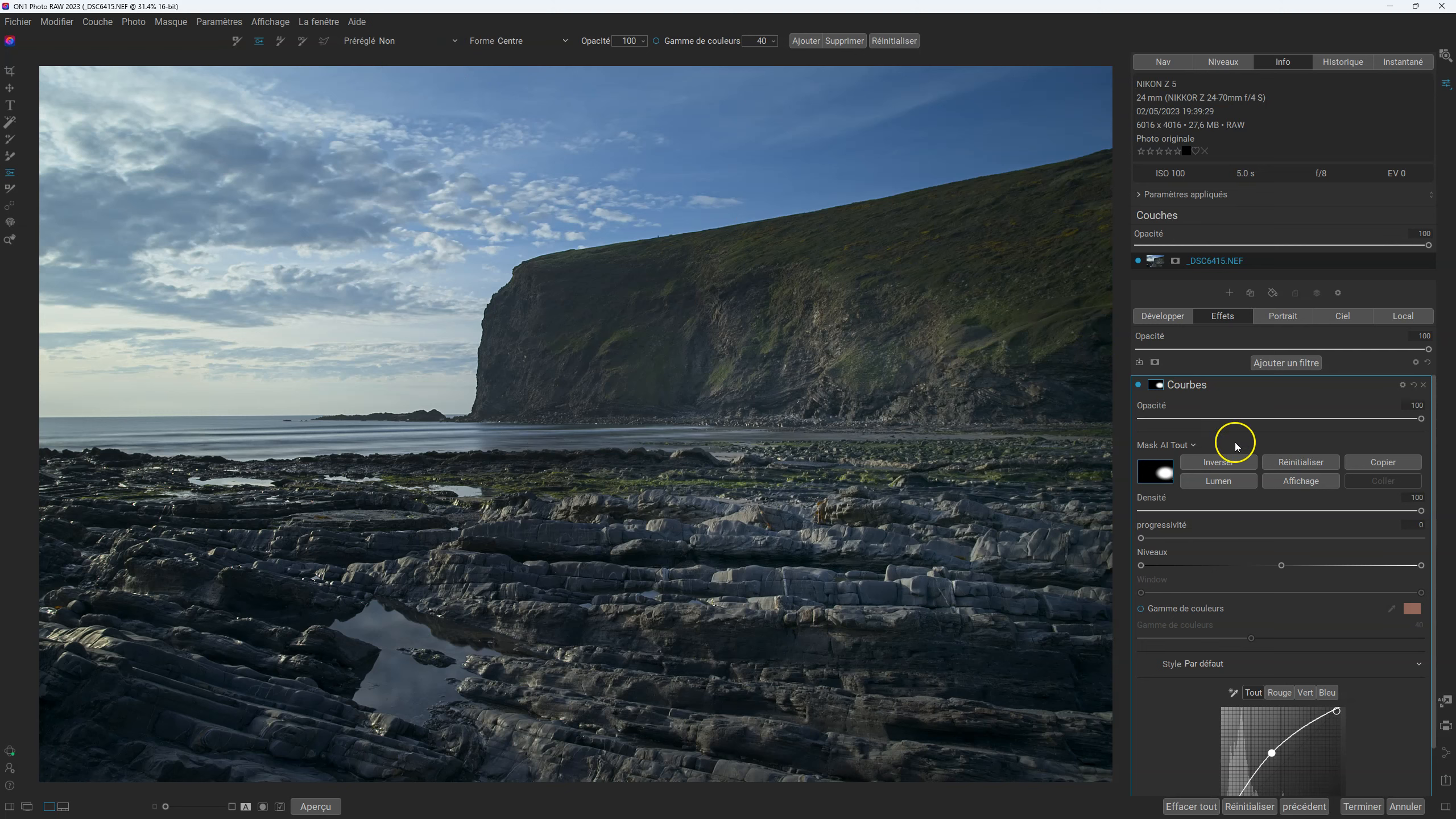
# - Reset the Courbes mask, place a gradient with the Bords shape over the shoreline, and reduce its ellipse's height and width
pyautogui.click(1302, 465)
pyautogui.click(1249, 464)
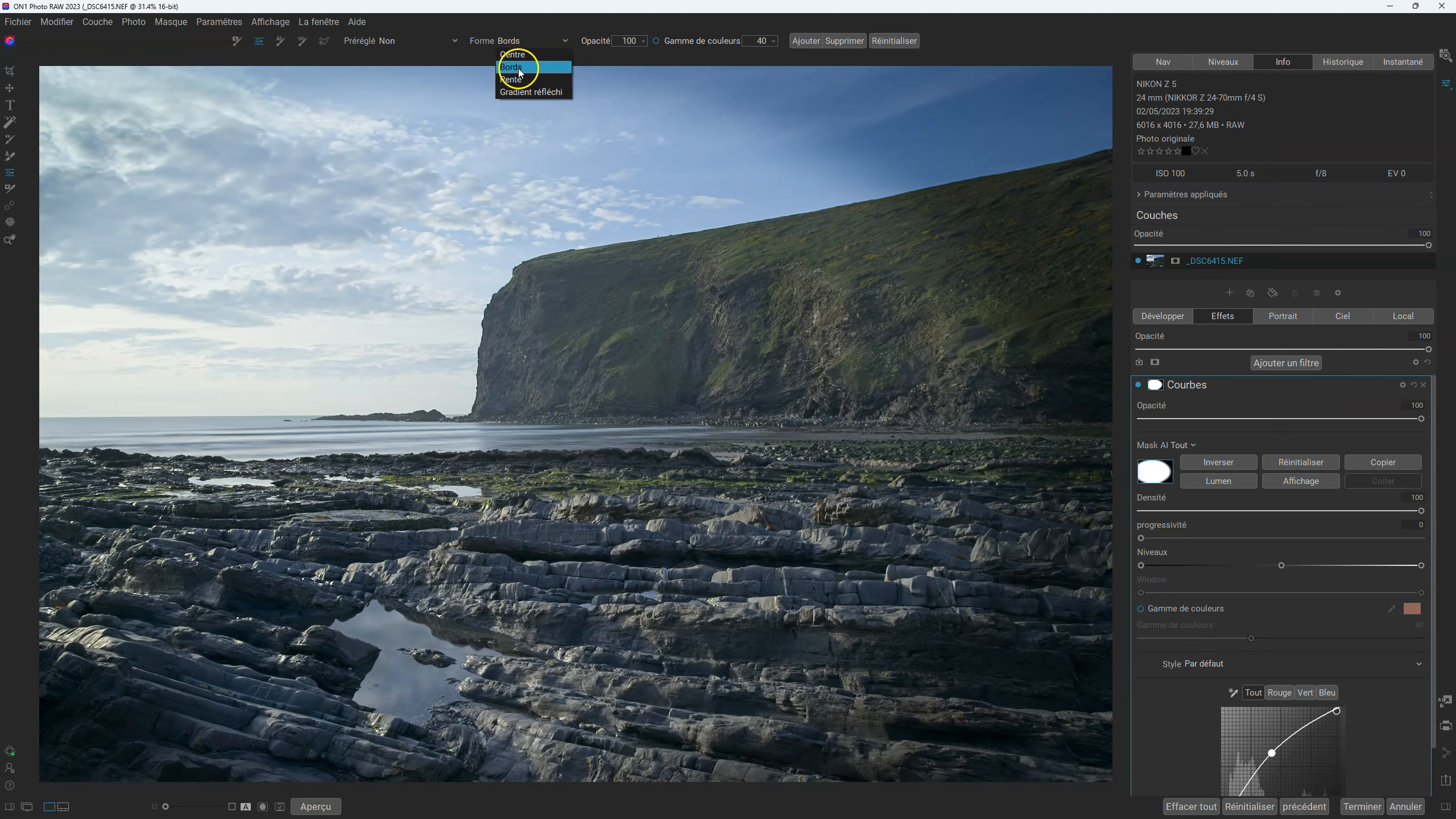
pyautogui.click(519, 73)
pyautogui.moveTo(490, 432); pyautogui.dragTo(634, 426)
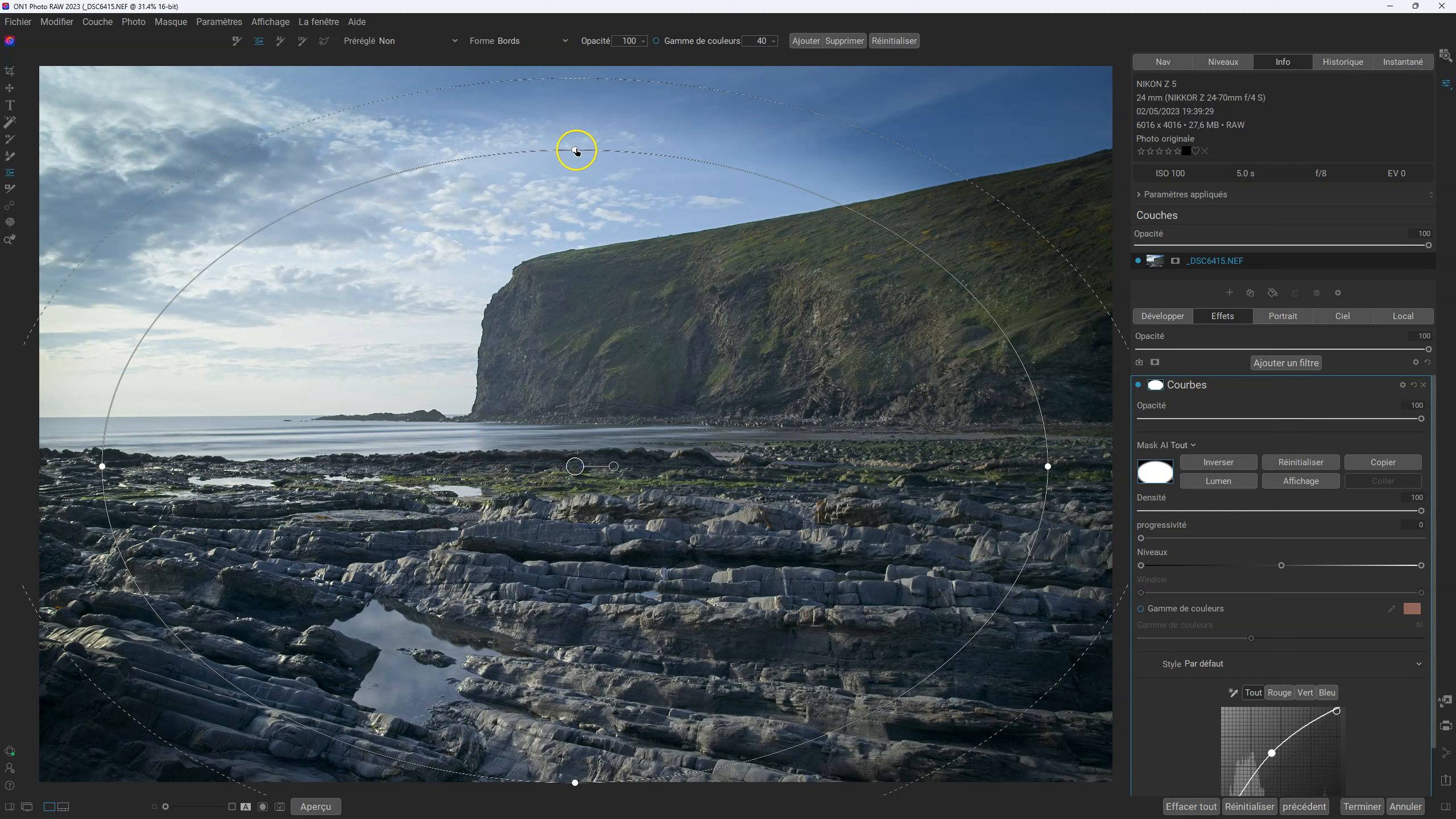
pyautogui.moveTo(577, 151); pyautogui.dragTo(575, 315)
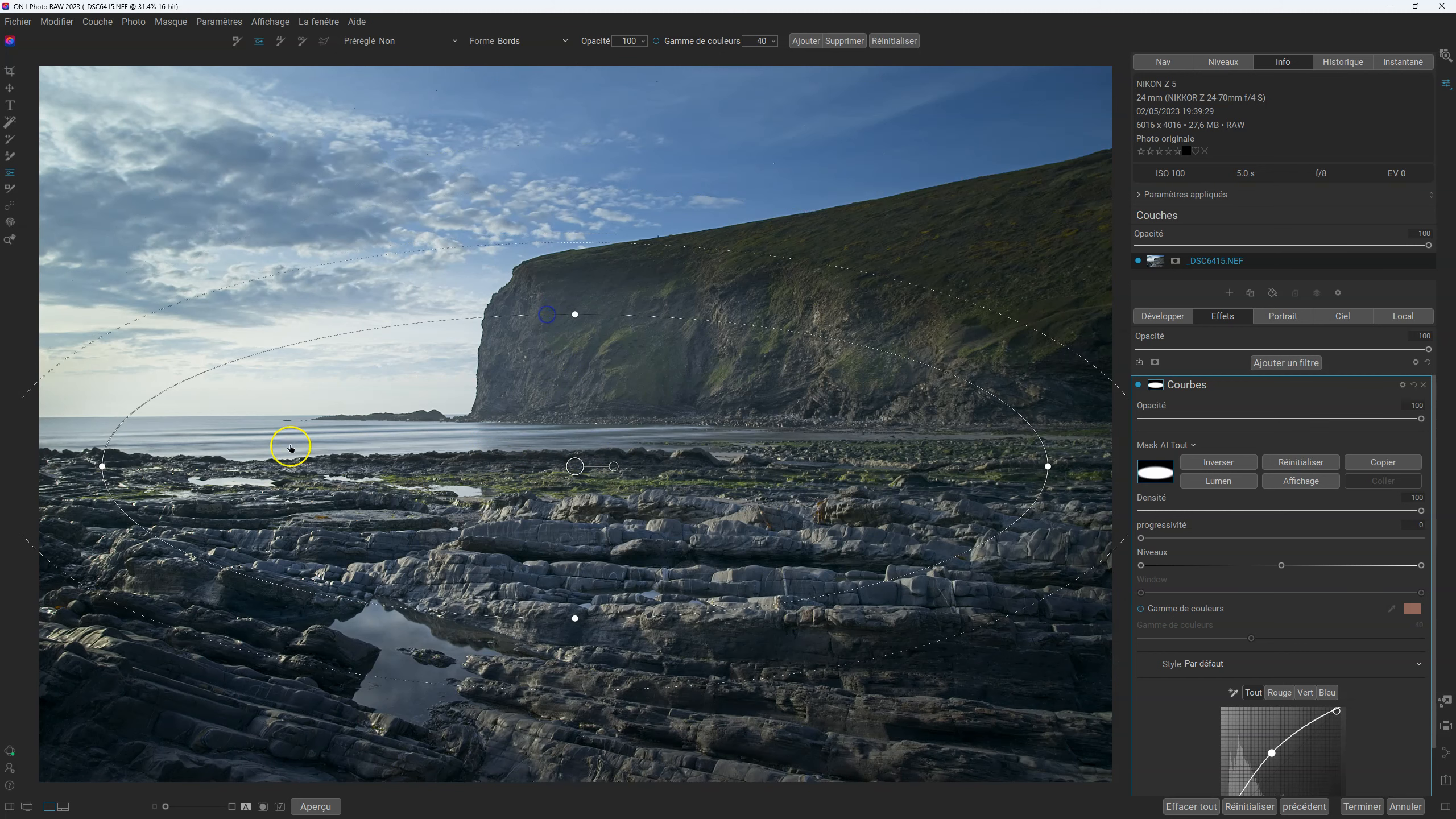
pyautogui.moveTo(103, 469); pyautogui.dragTo(290, 478)
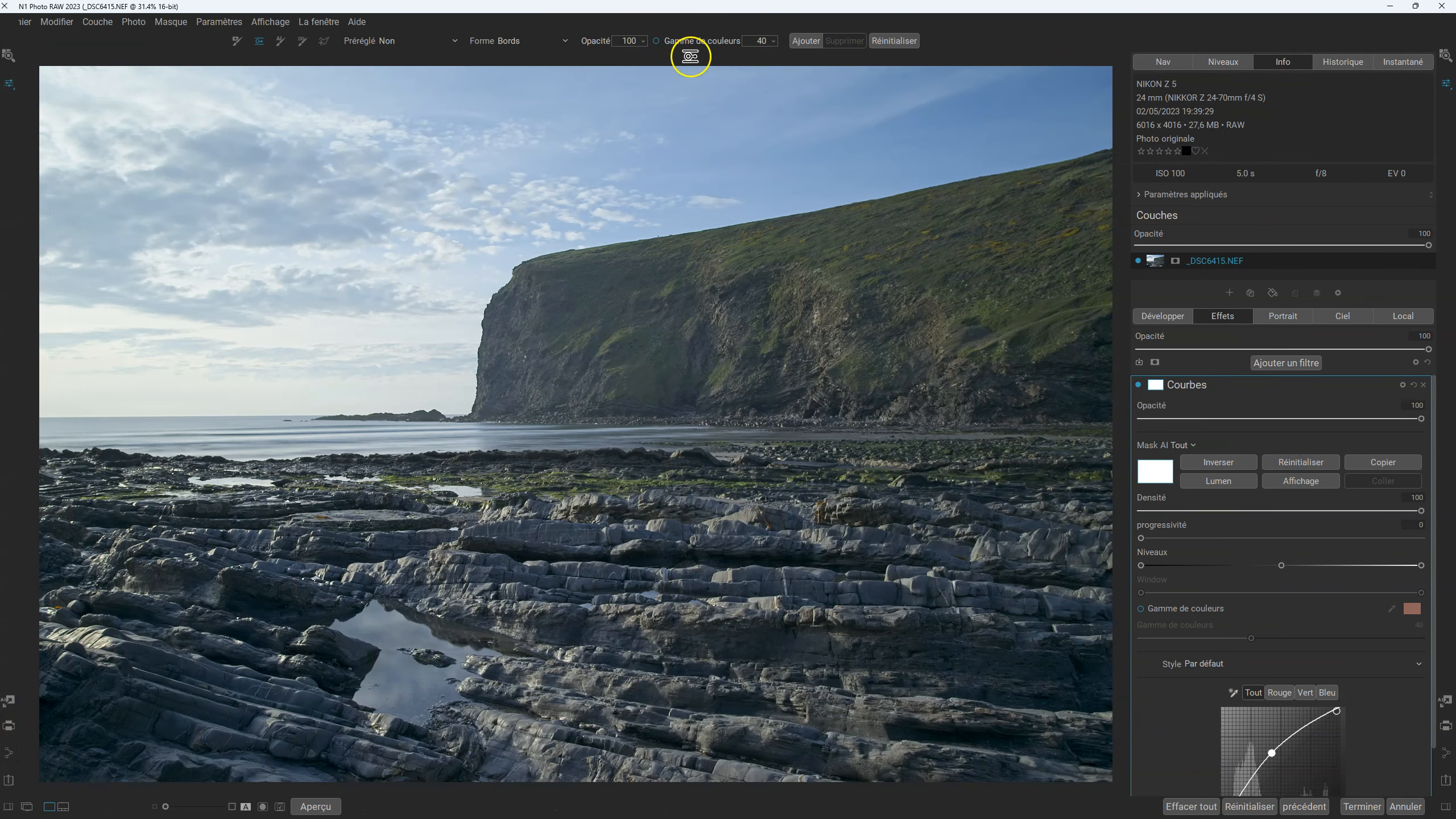
# - On a reset mask, place a Gradient réfléchi shape as a horizontal band across the shoreline and rocks
pyautogui.click(535, 41)
pyautogui.click(532, 95)
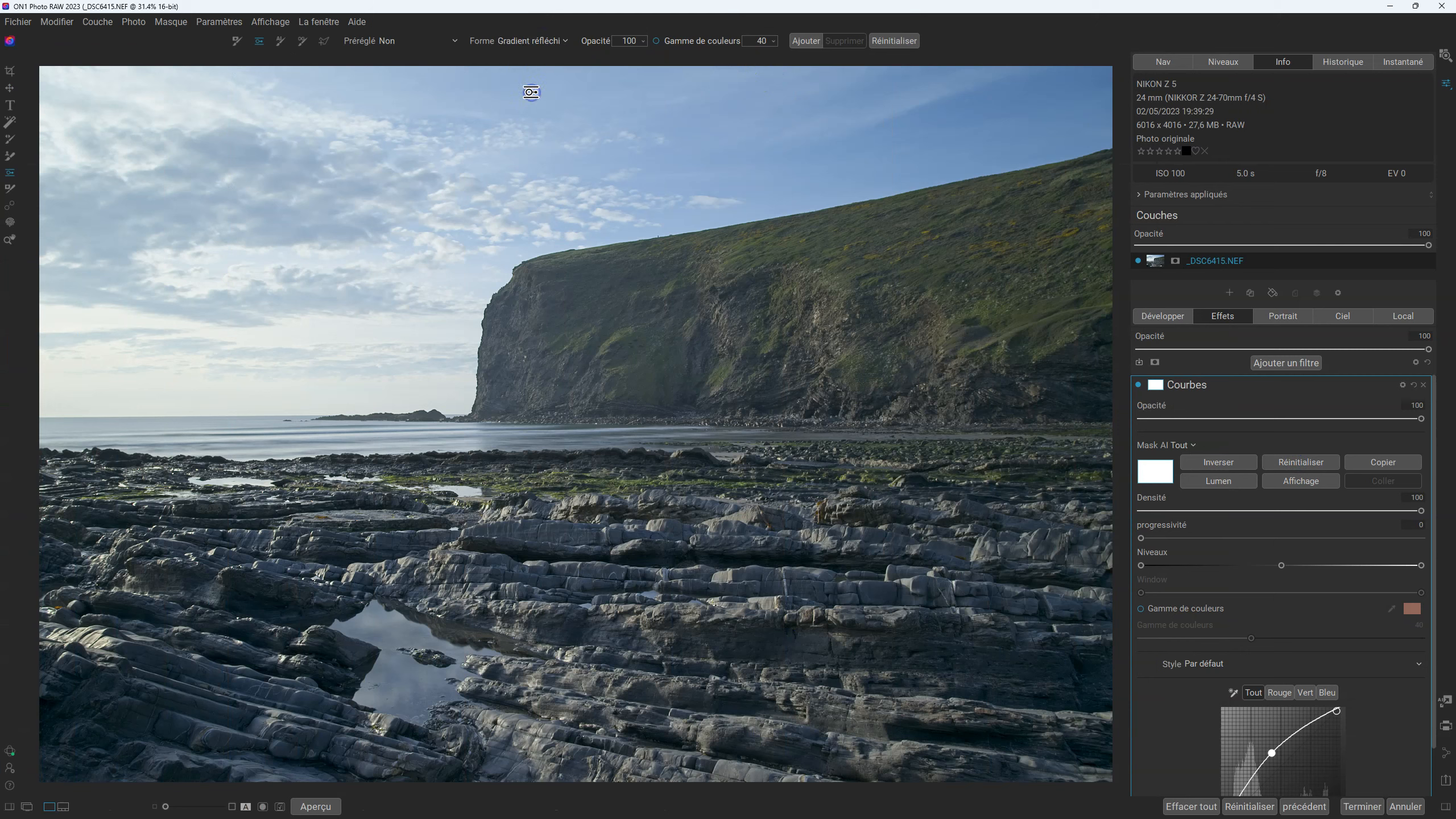
pyautogui.moveTo(637, 352); pyautogui.dragTo(626, 488)
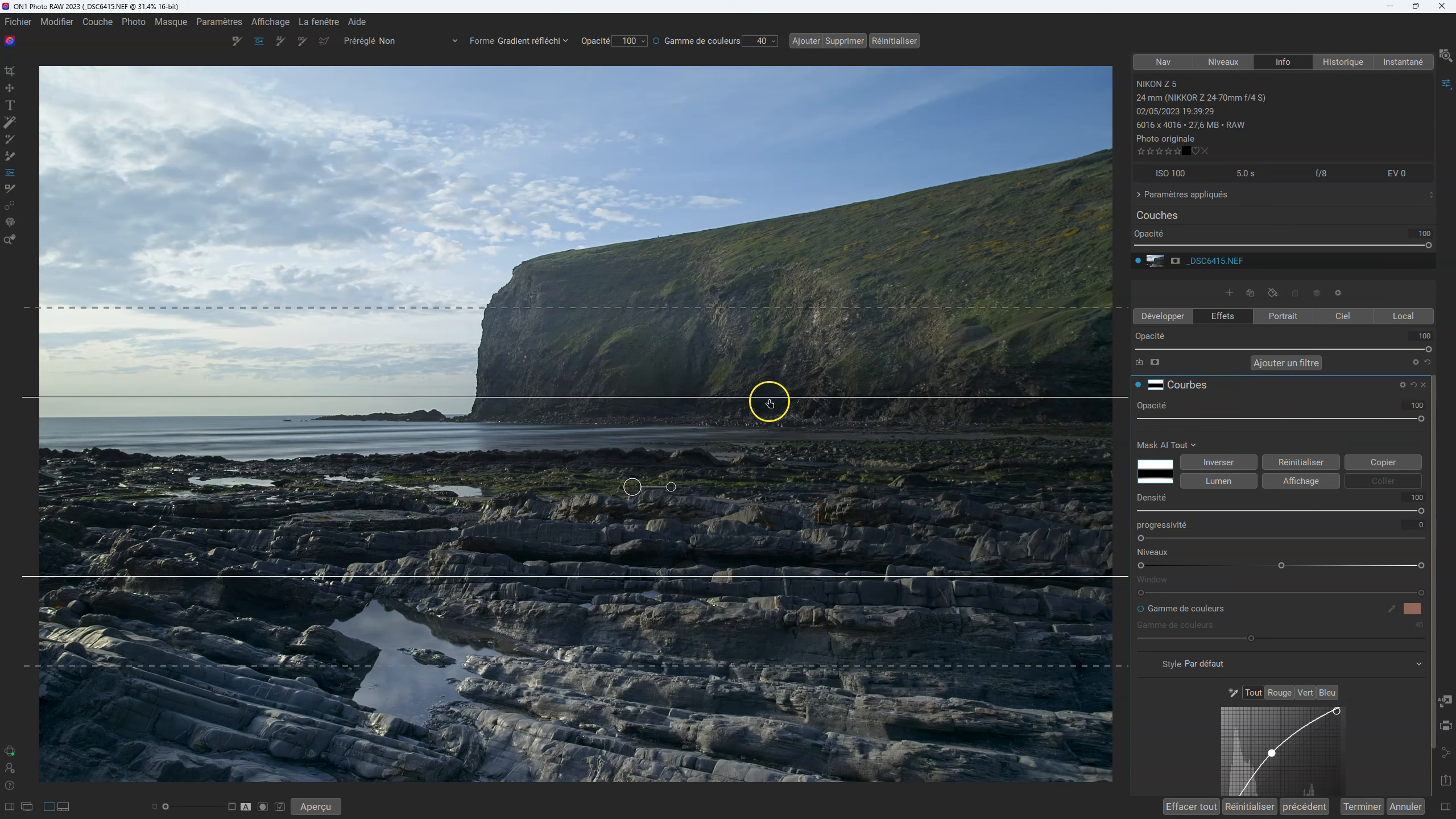
# - Extend the reflected gradient's upper edge up over the cliff, then reset the Courbes mask
pyautogui.moveTo(767, 397); pyautogui.dragTo(787, 264)
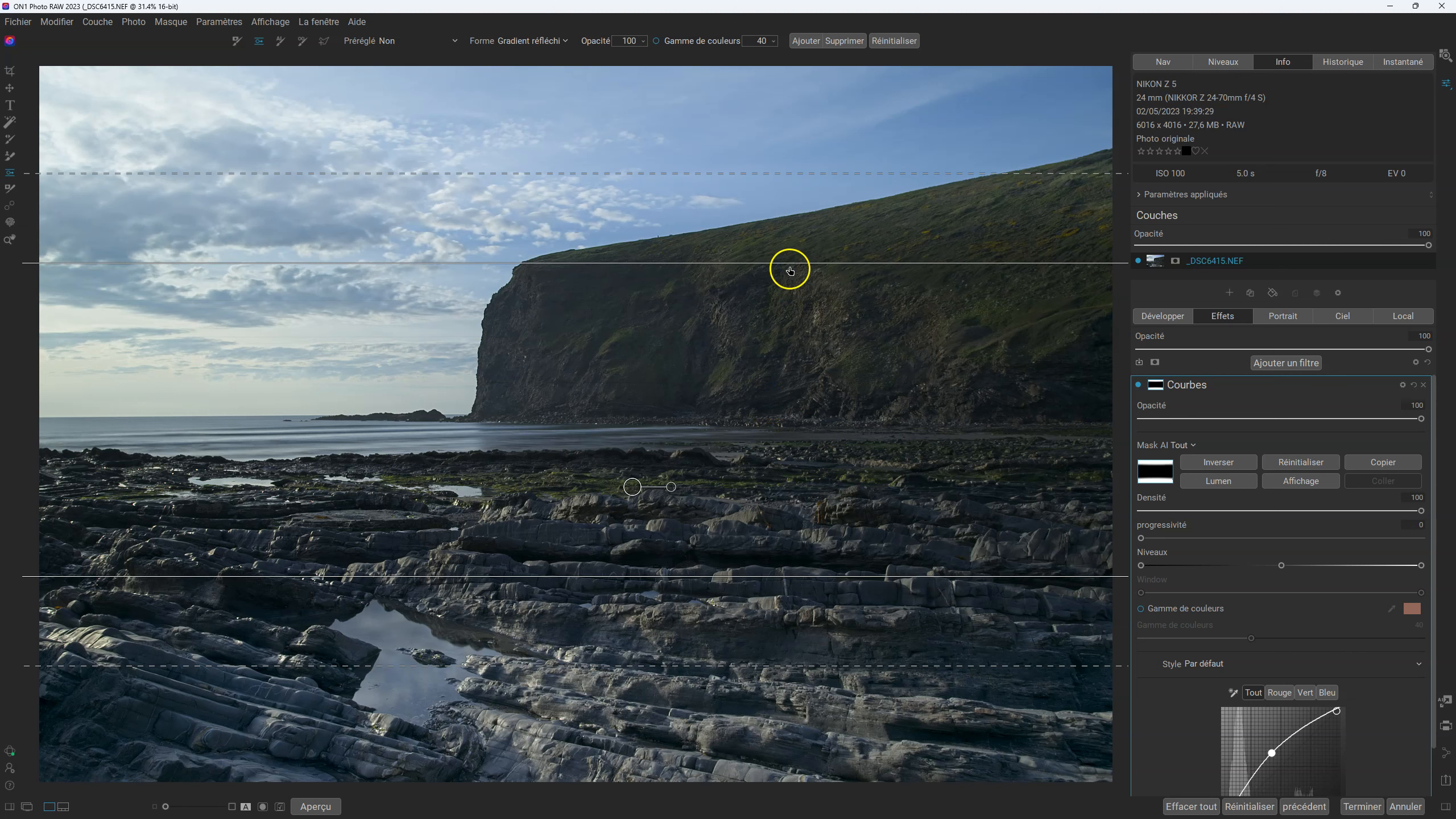
pyautogui.click(1301, 463)
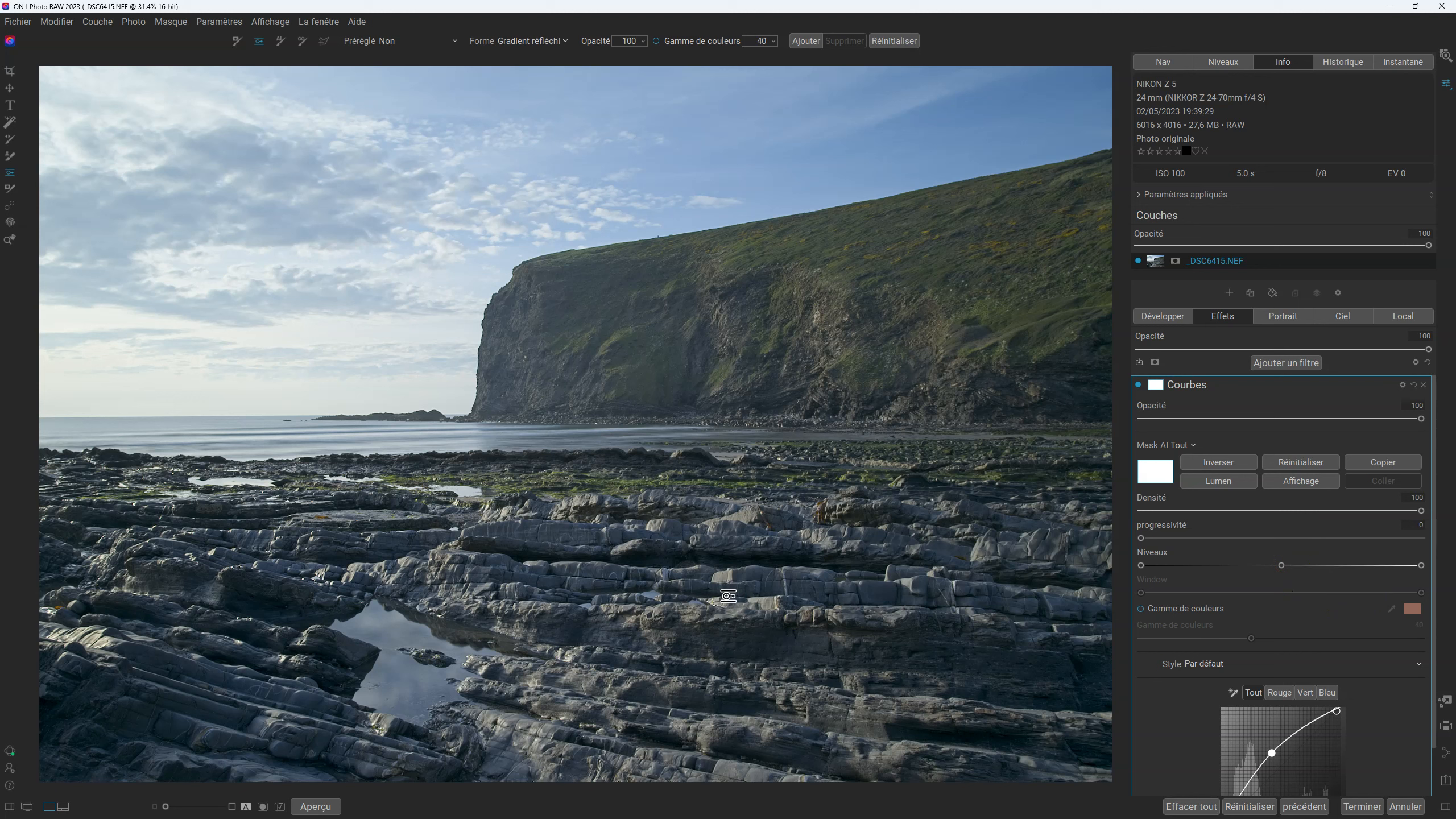
# - Delete the Courbes filter and switch to the Local adjustments
pyautogui.click(234, 43)
pyautogui.click(212, 45)
pyautogui.click(1424, 386)
pyautogui.click(1406, 316)
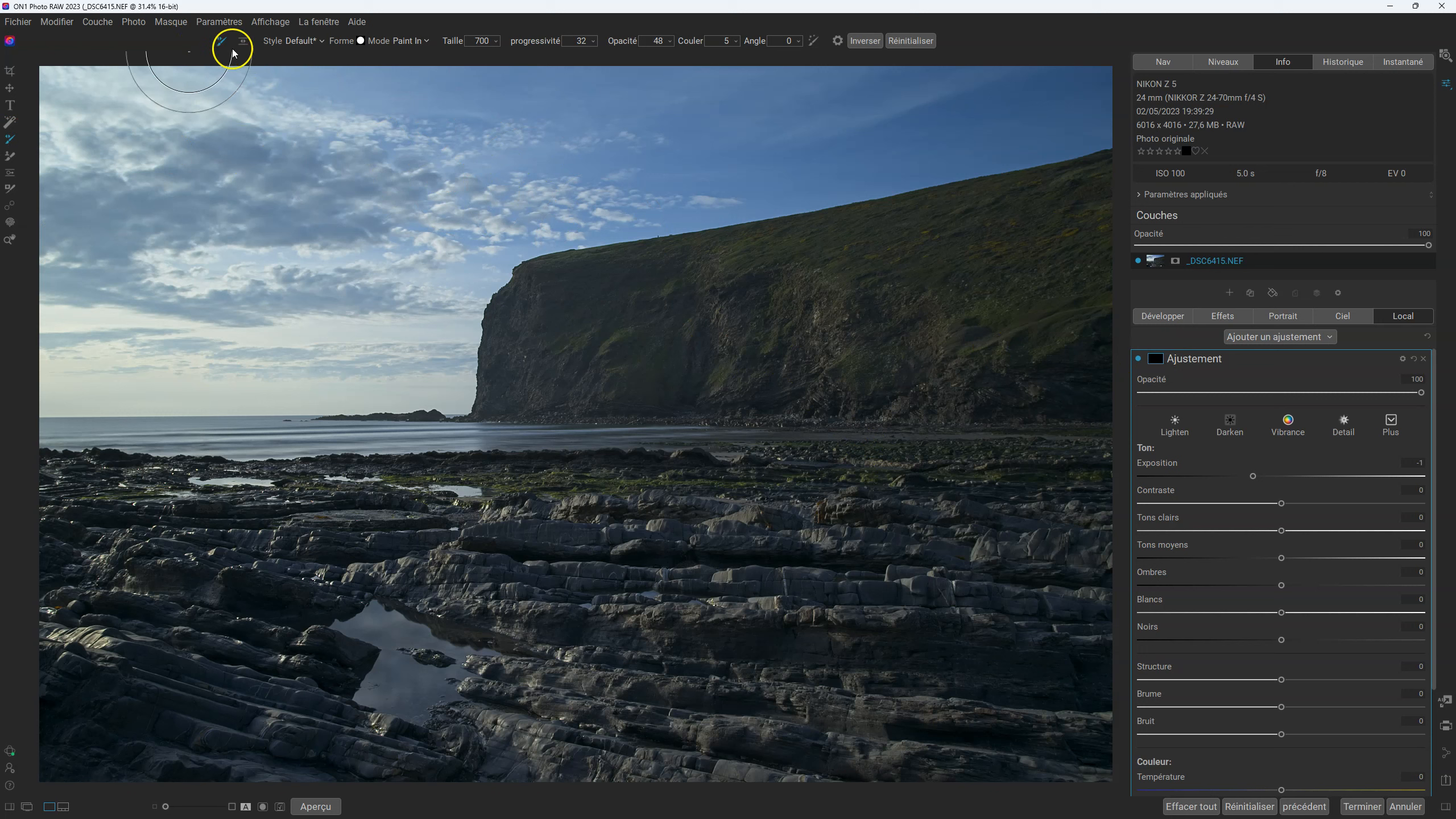
# - Paint over the cliff face with the masking brush on the local adjustment's mask
pyautogui.click(9, 178)
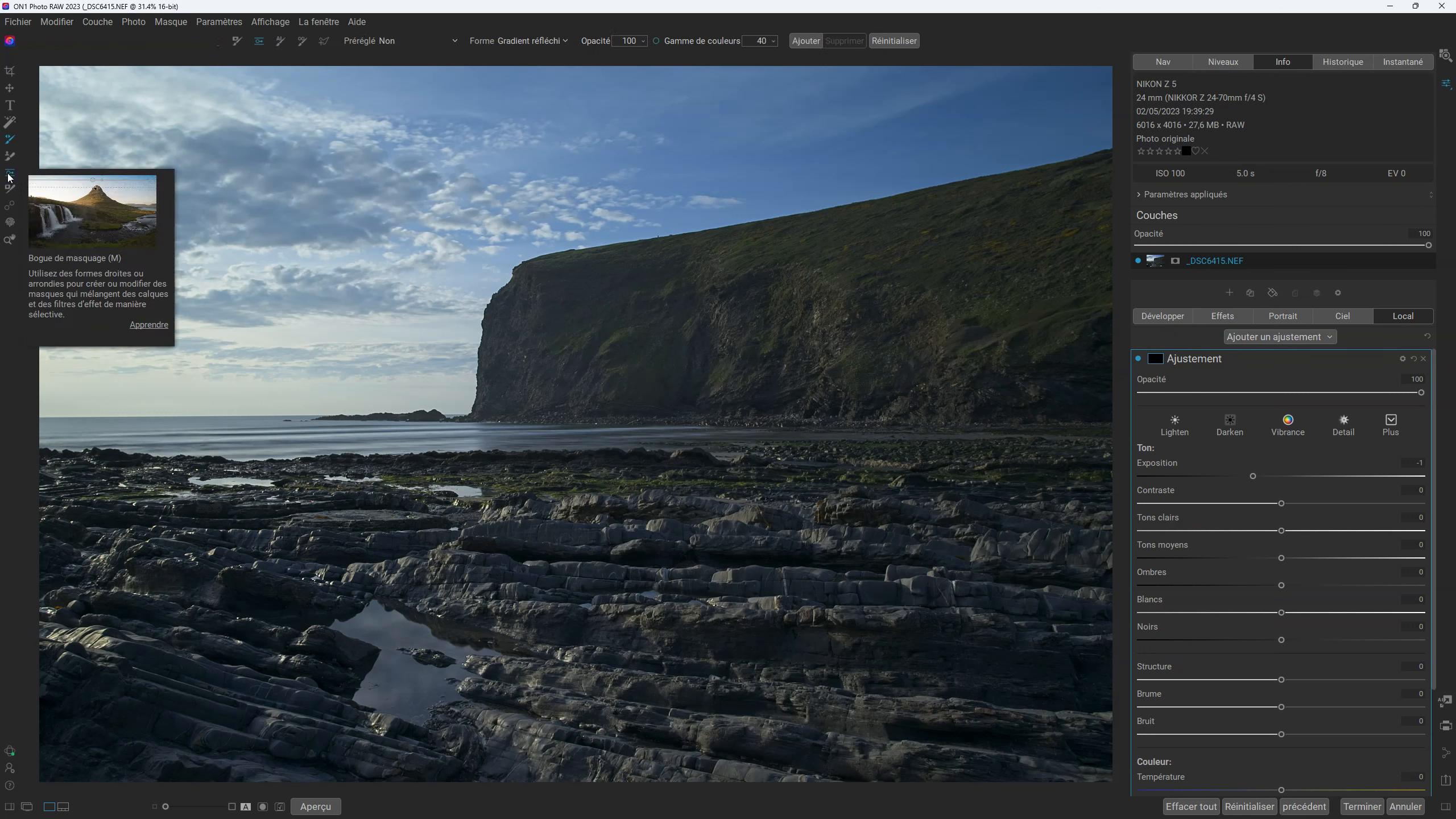
pyautogui.click(243, 49)
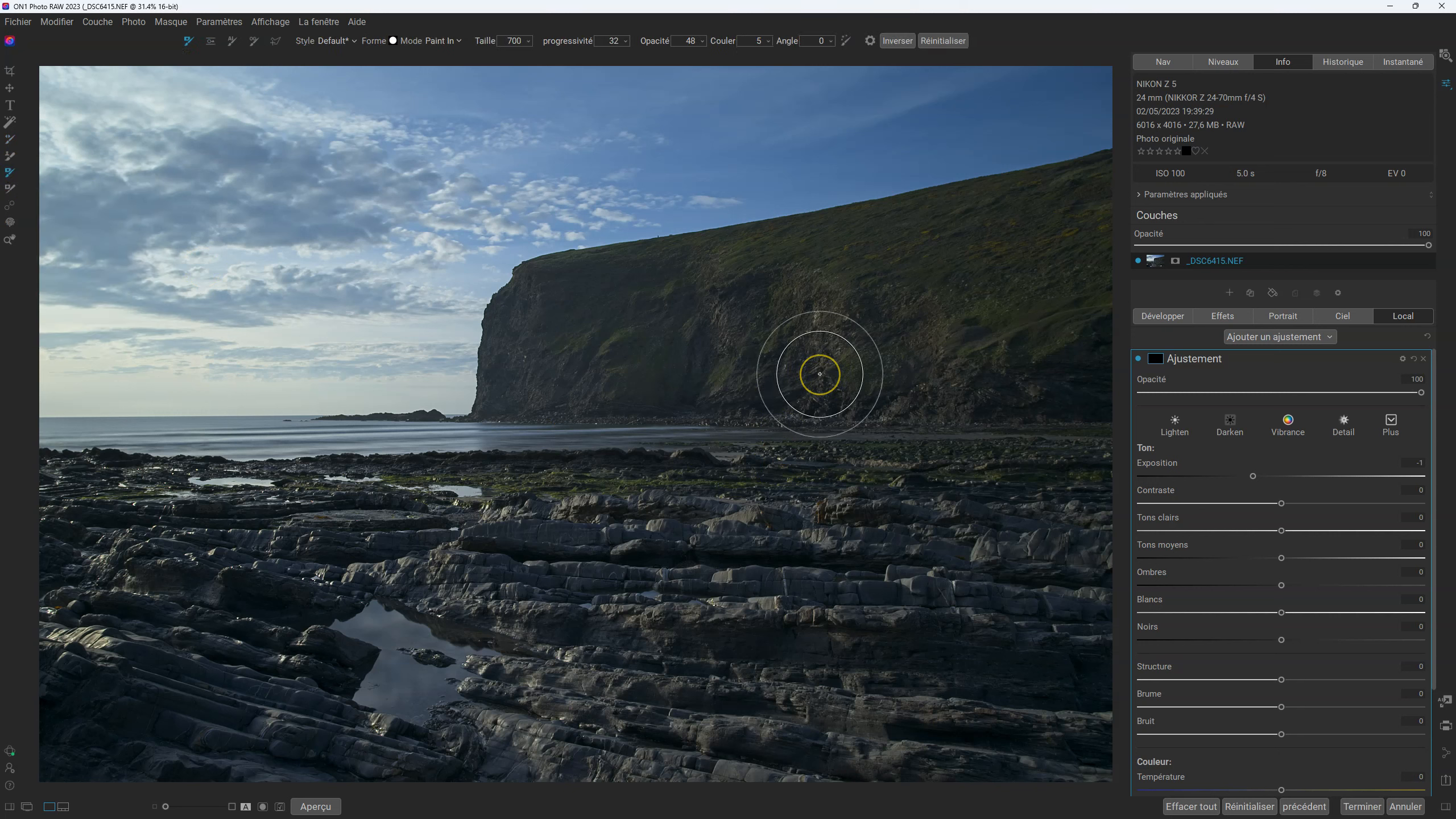
pyautogui.moveTo(860, 381)
pyautogui.mouseDown()
pyautogui.moveTo(646, 341)
pyautogui.moveTo(916, 338)
pyautogui.moveTo(684, 339)
pyautogui.mouseUp()
pyautogui.moveTo(959, 344); pyautogui.dragTo(781, 343)
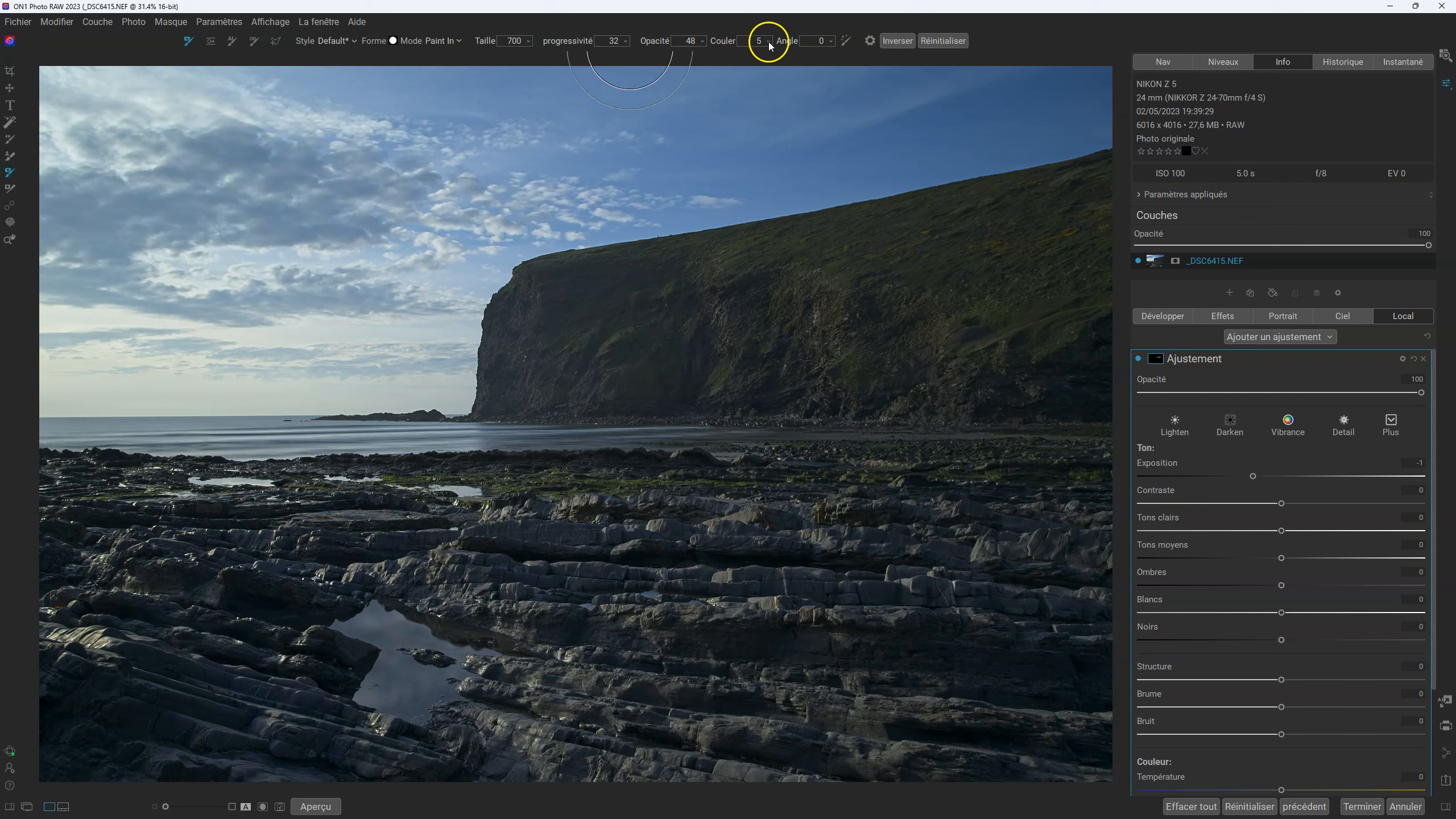
# - Set the brush's Opacité and Couler to 100 and paint over the cliff face
pyautogui.moveTo(713, 53); pyautogui.dragTo(919, 316)
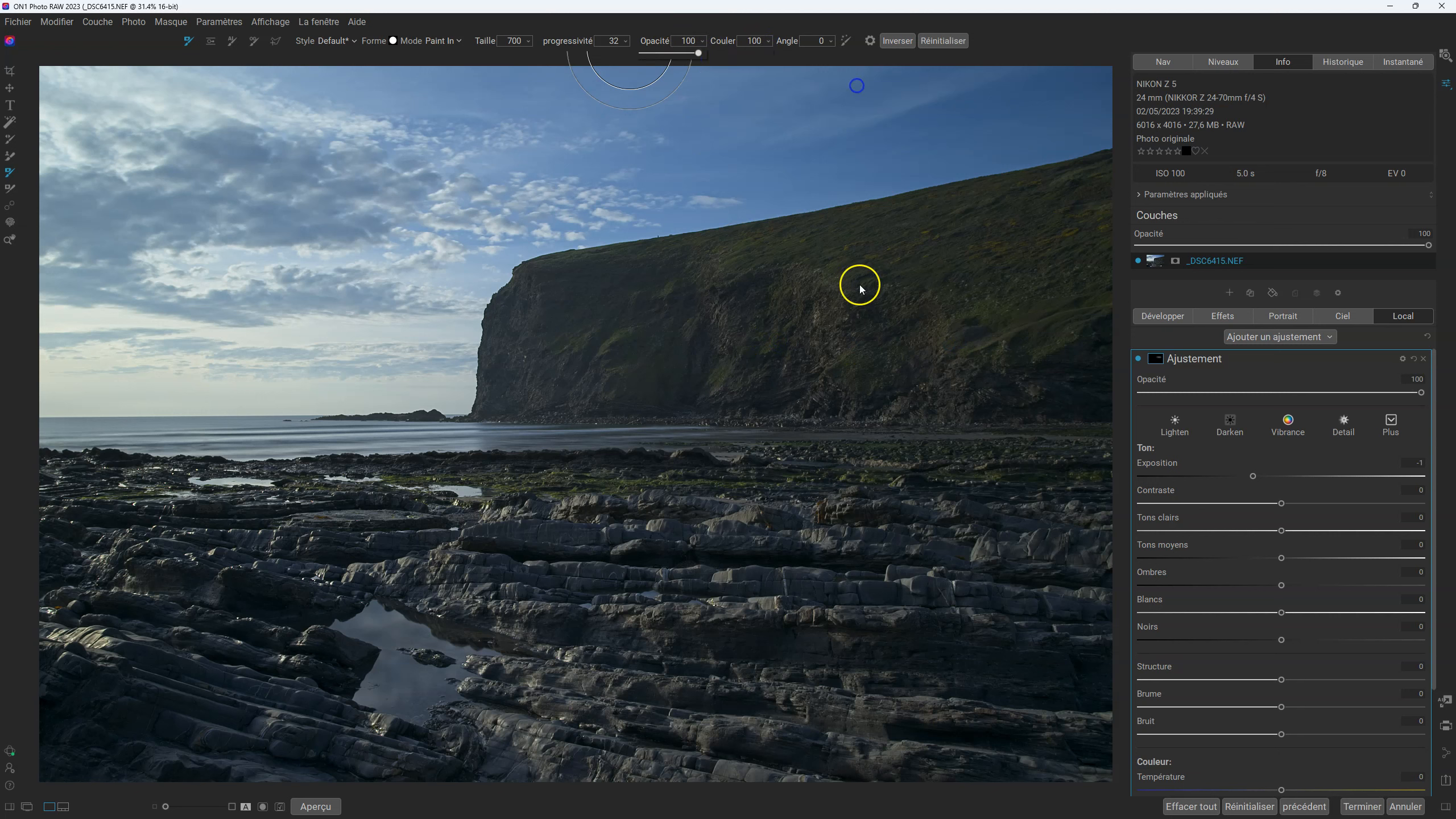
pyautogui.moveTo(679, 335)
pyautogui.mouseDown()
pyautogui.moveTo(609, 337)
pyautogui.moveTo(802, 342)
pyautogui.moveTo(744, 362)
pyautogui.moveTo(620, 320)
pyautogui.moveTo(878, 363)
pyautogui.moveTo(728, 419)
pyautogui.mouseUp()
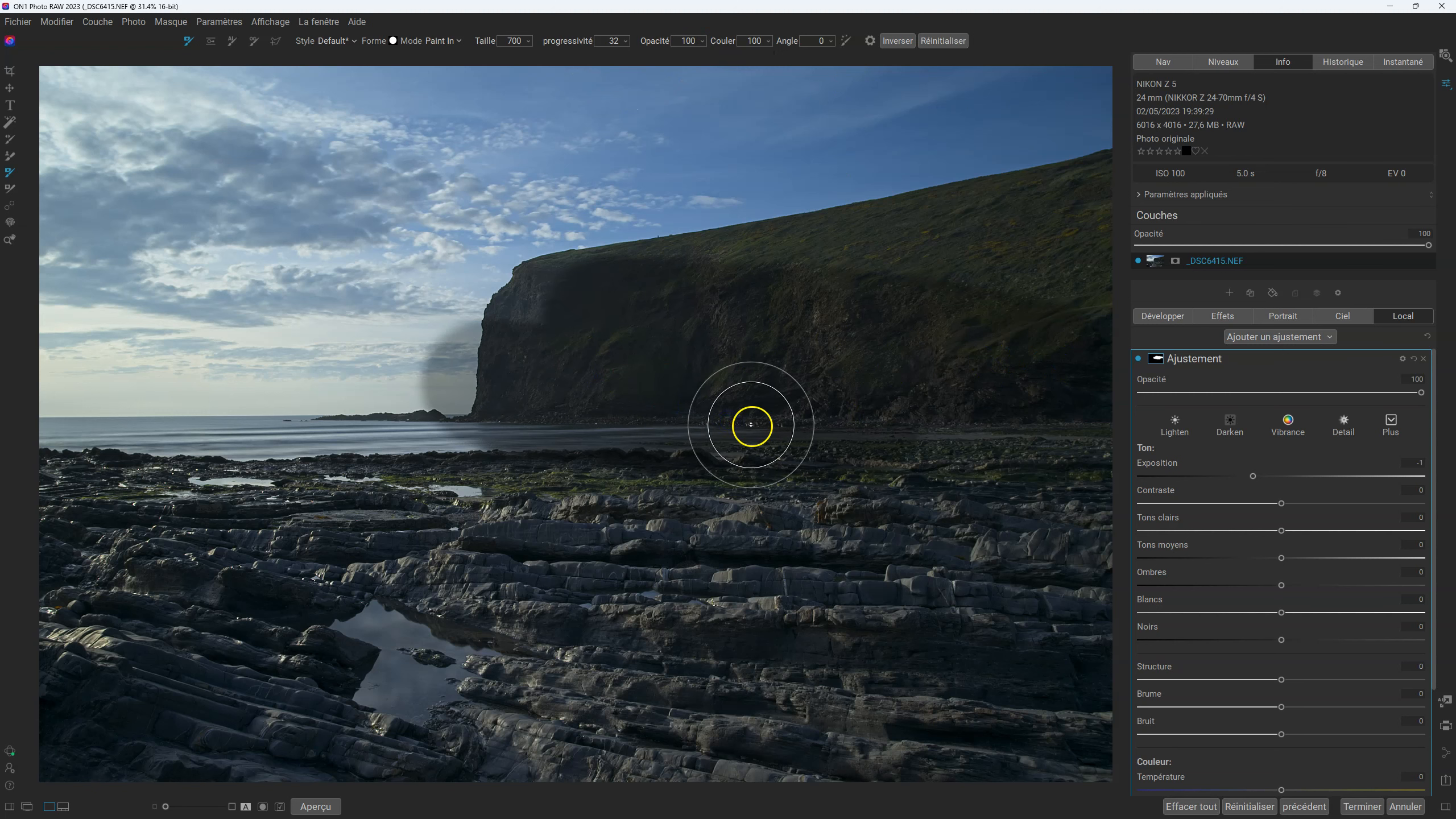
# - Select the local adjustment brush, open the adjustment's mask settings and reset its mask
pyautogui.click(11, 141)
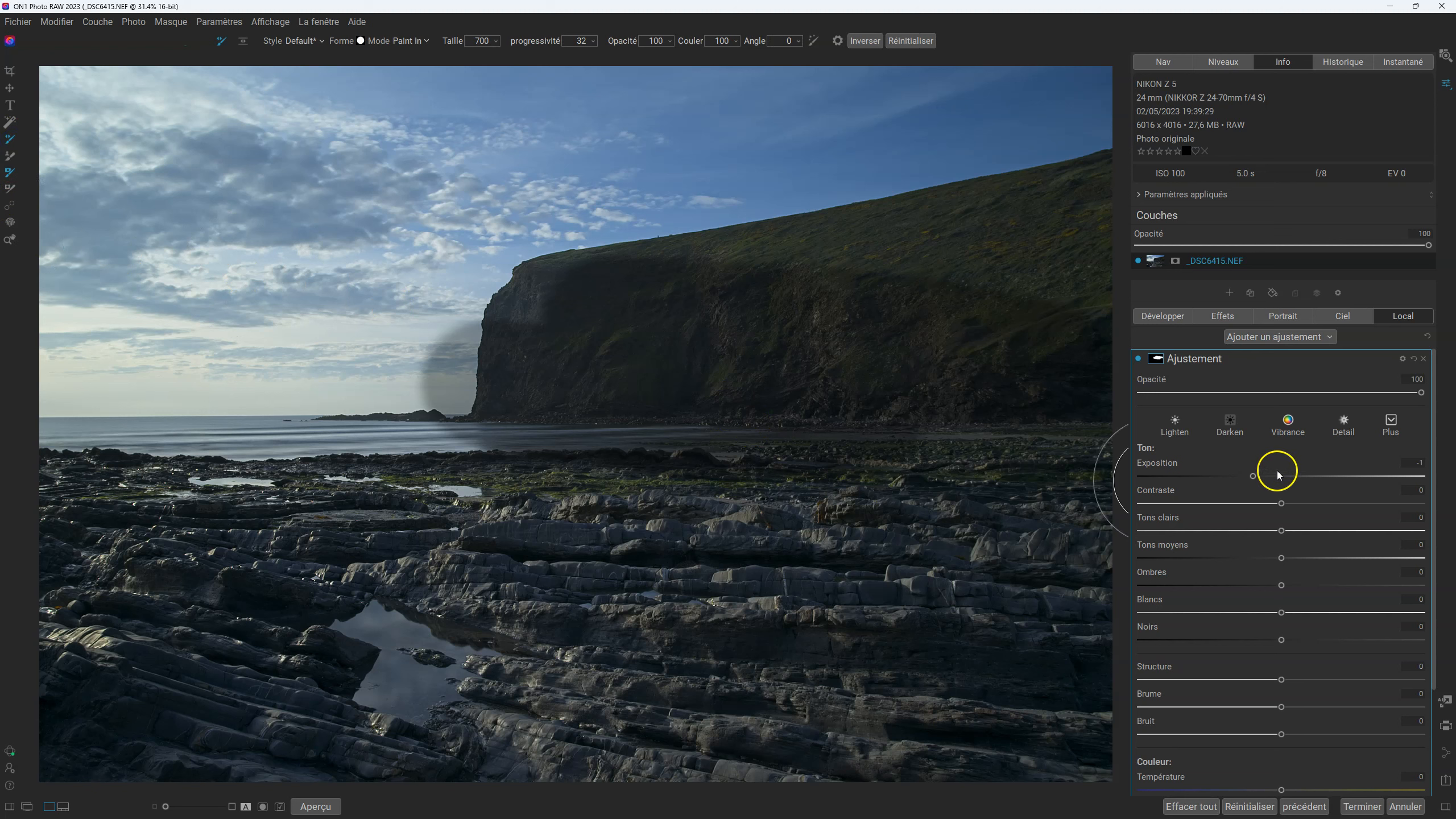
pyautogui.click(1155, 359)
pyautogui.click(1290, 435)
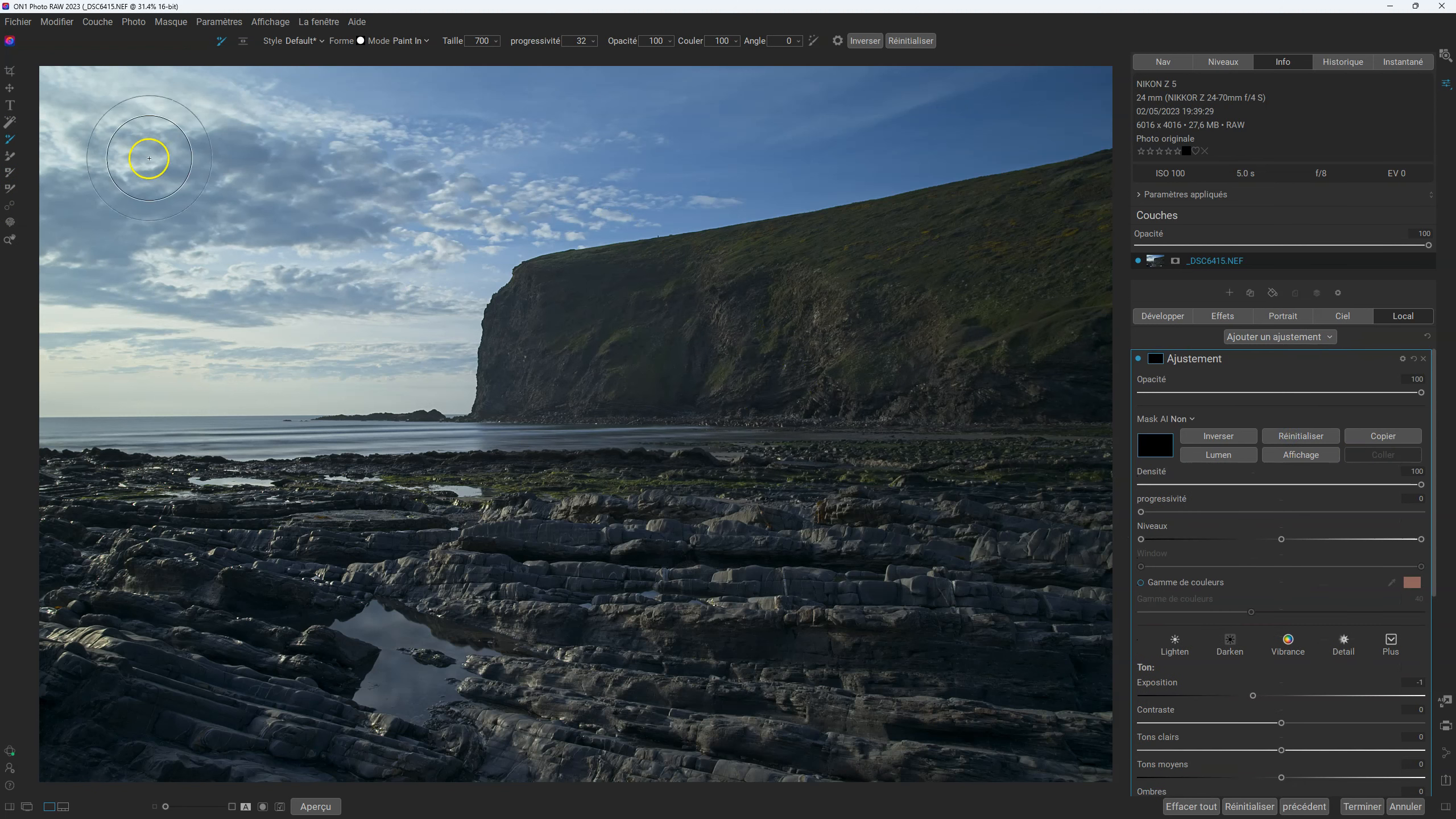
pyautogui.click(248, 44)
pyautogui.click(524, 56)
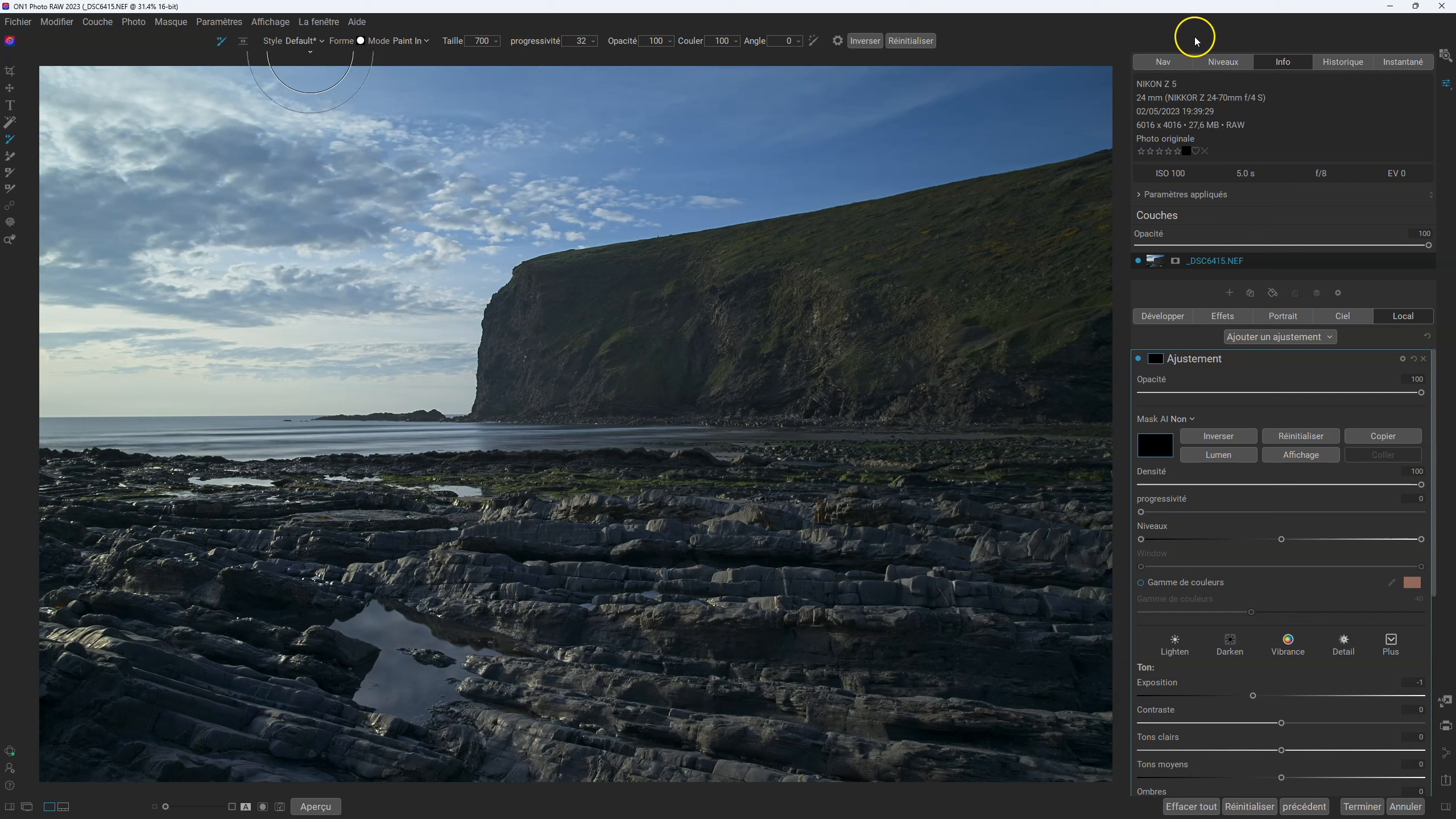
# - Try the Lighten, Darken, Vibrance and Detail presets on the local adjustment and review the sliders they set
pyautogui.scroll(-2, 1349, 551)
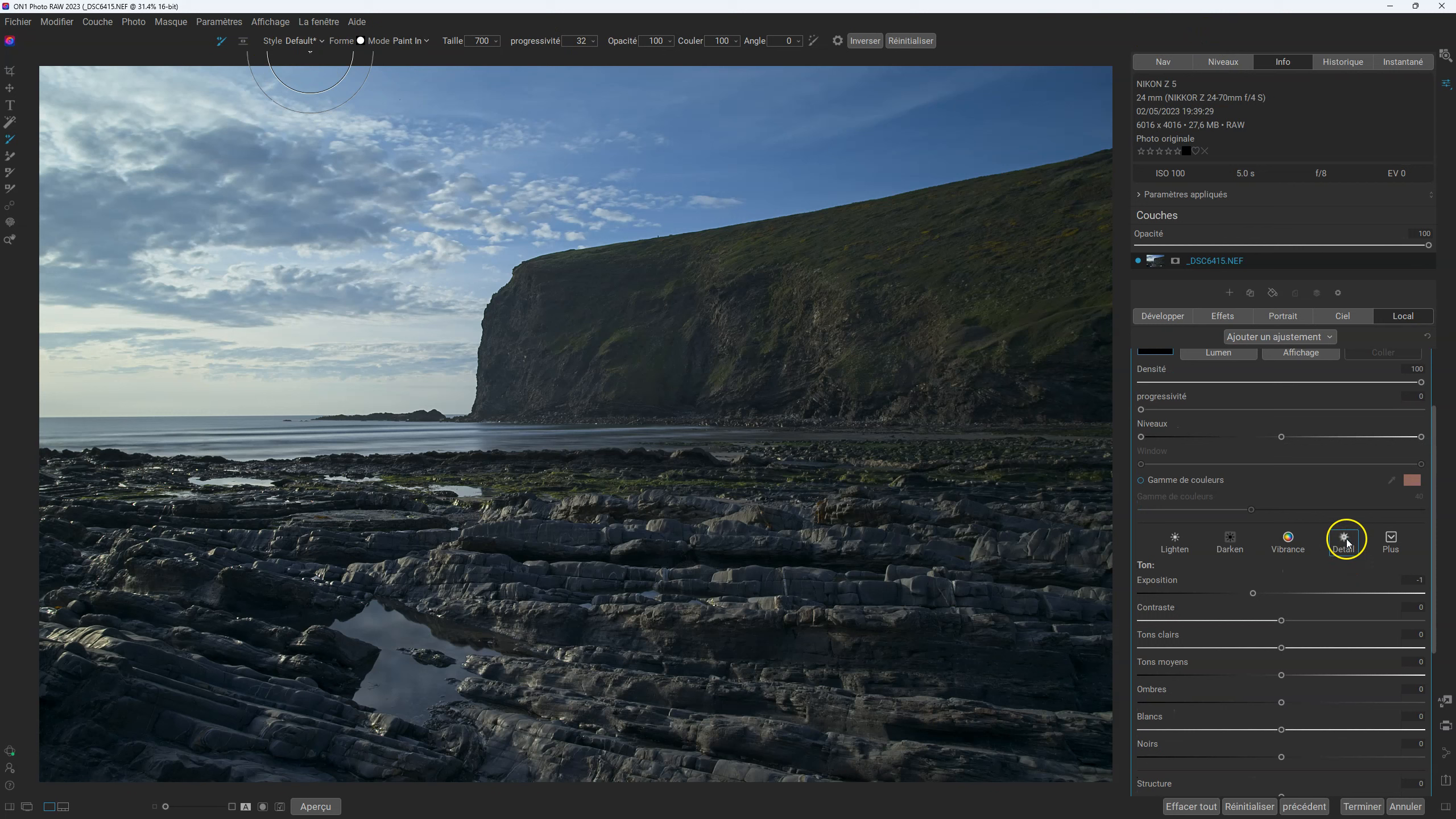
pyautogui.scroll(1, 1365, 534)
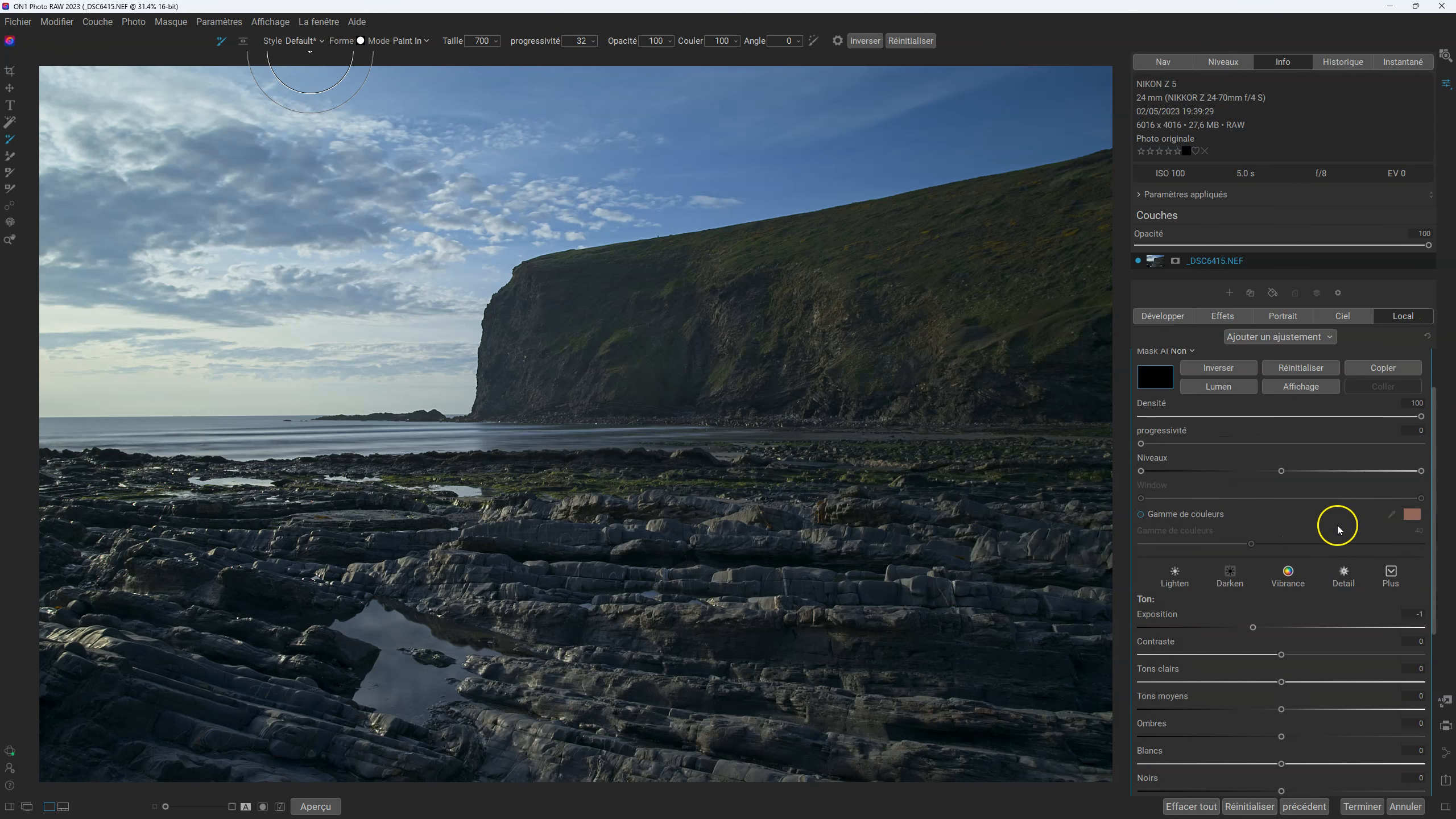
pyautogui.scroll(-2, 1336, 531)
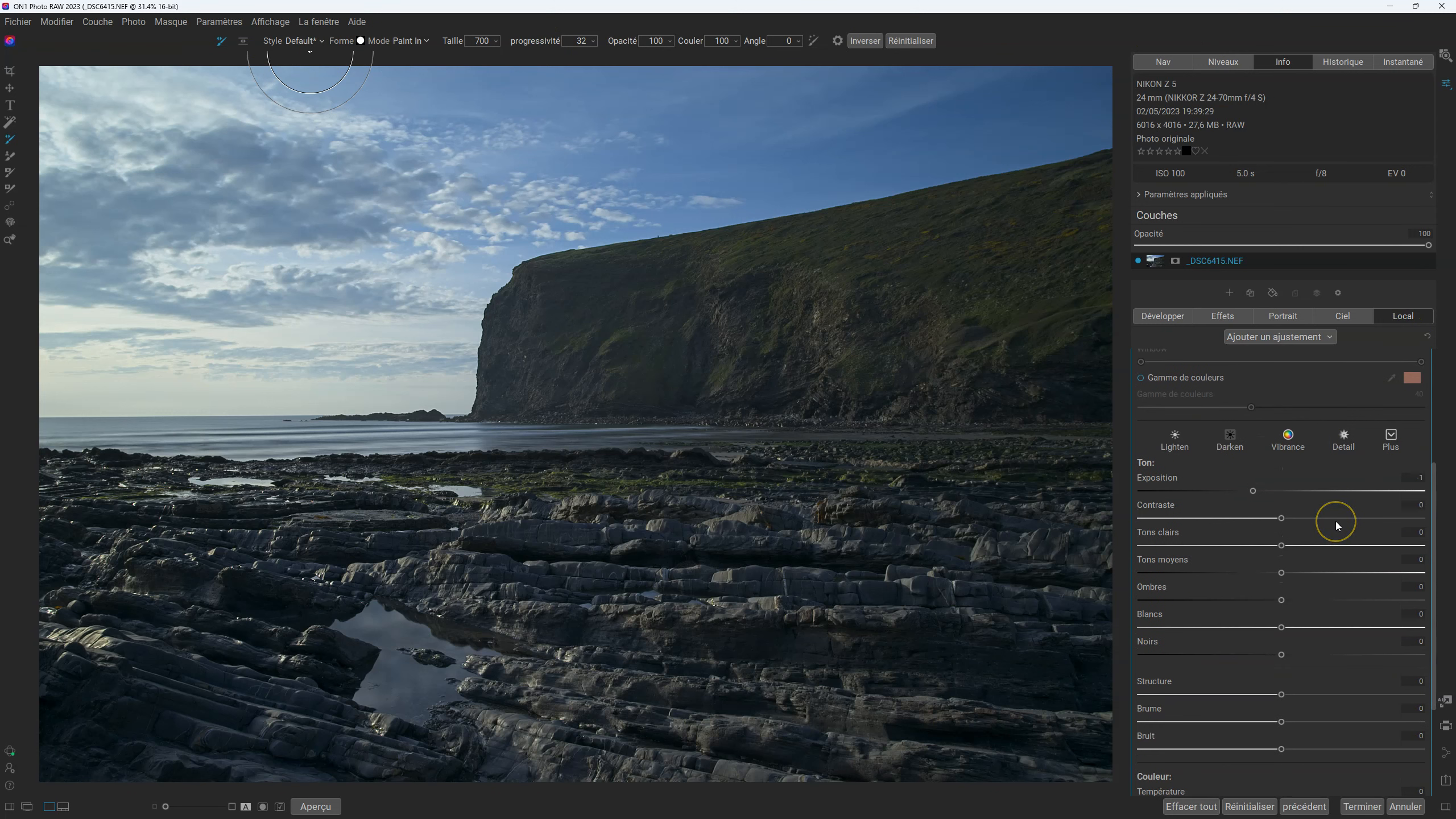
pyautogui.click(1177, 450)
pyautogui.click(1240, 453)
pyautogui.click(1229, 446)
pyautogui.click(1289, 441)
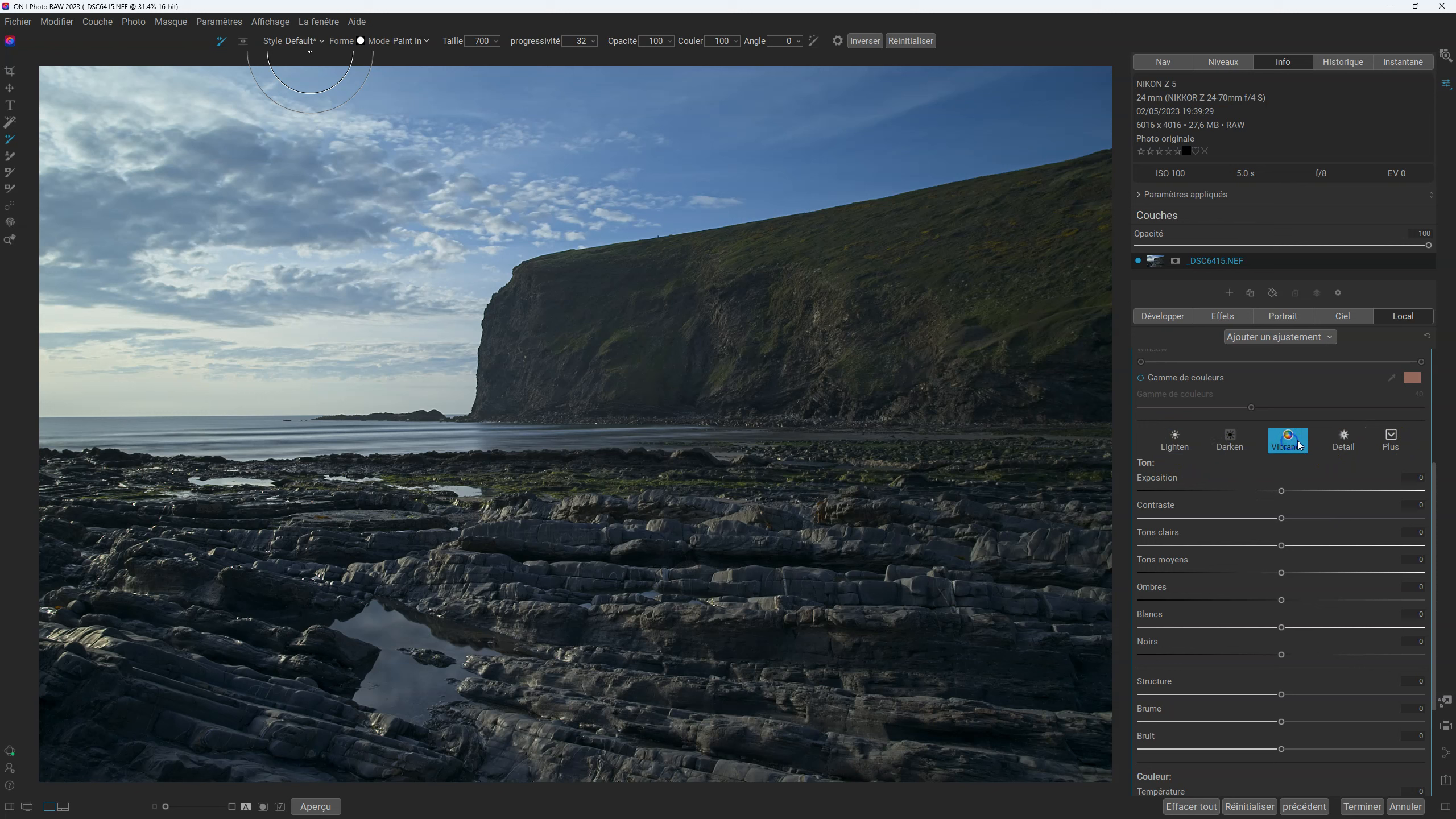
pyautogui.click(1338, 441)
pyautogui.scroll(-3, 1355, 574)
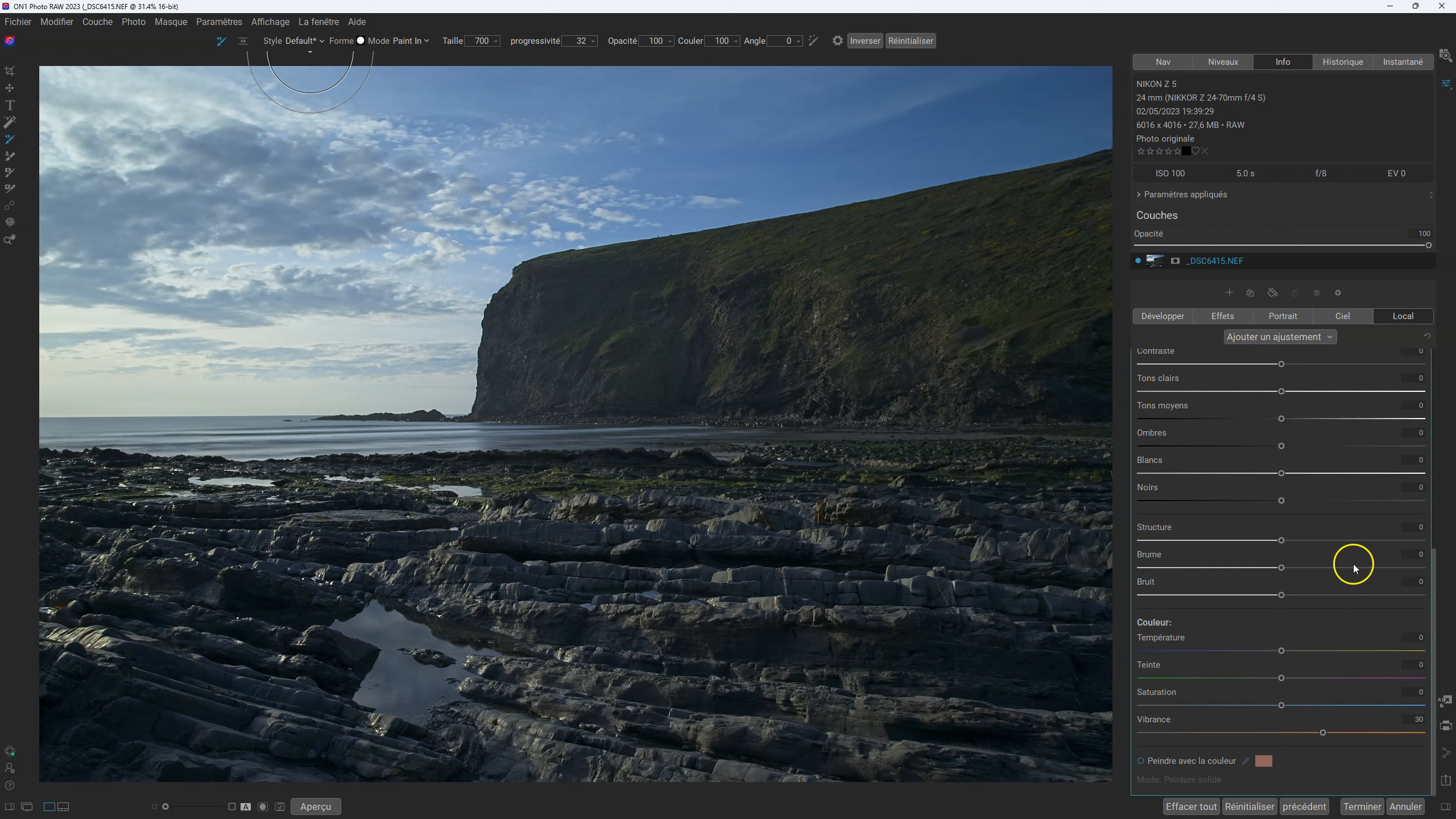
pyautogui.scroll(3, 1355, 568)
pyautogui.click(1339, 424)
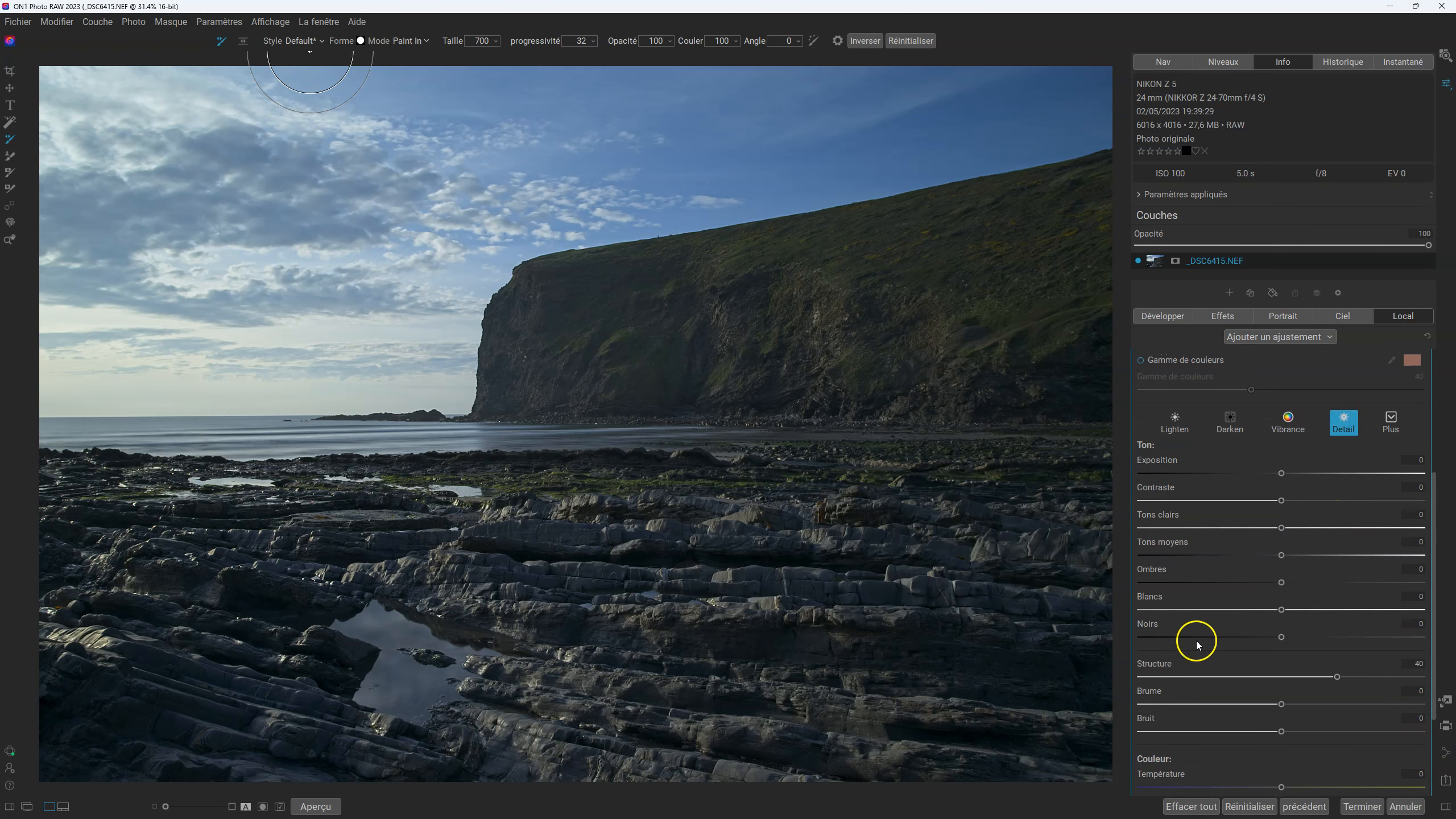
# - Compare the Lighten and Darken presets and leave the local adjustment on Lighten
pyautogui.click(1174, 423)
pyautogui.click(1220, 429)
pyautogui.click(1177, 423)
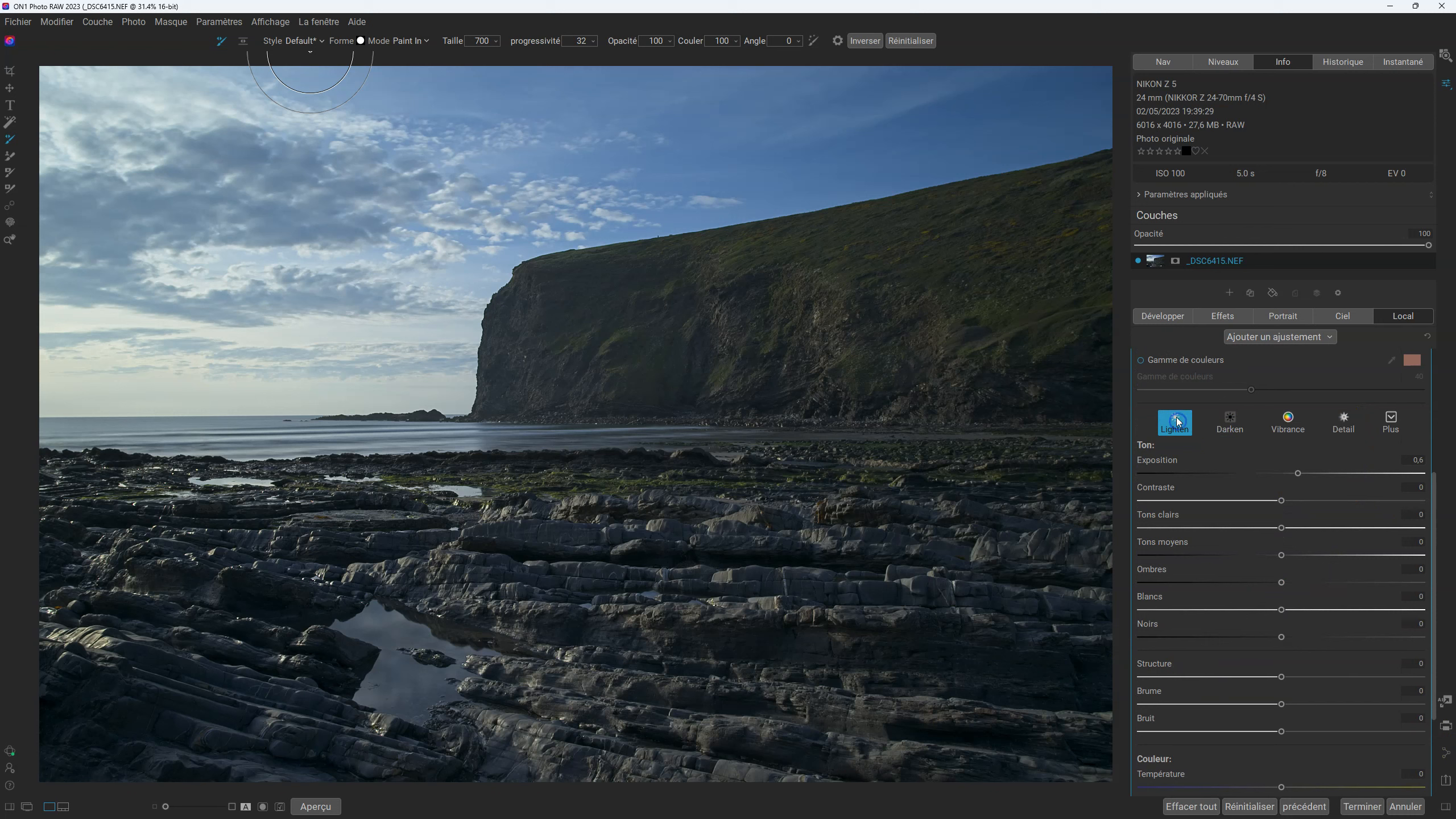
# - Brush the lightening adjustment over the foreground rocks below the cliff
pyautogui.moveTo(967, 462)
pyautogui.mouseDown()
pyautogui.moveTo(576, 553)
pyautogui.moveTo(894, 569)
pyautogui.moveTo(720, 741)
pyautogui.moveTo(553, 683)
pyautogui.mouseUp()
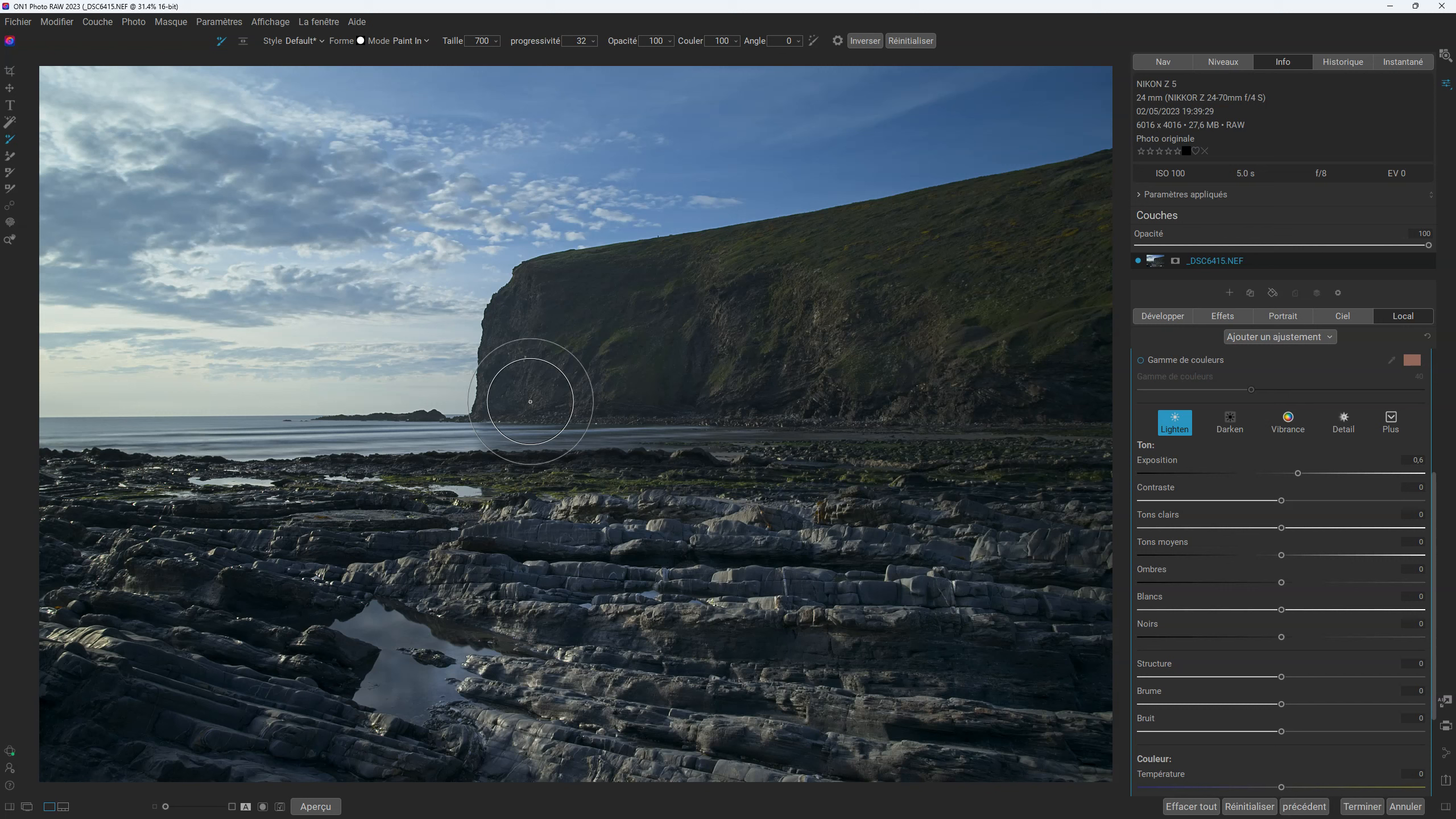
pyautogui.moveTo(521, 392)
pyautogui.mouseDown()
pyautogui.moveTo(570, 365)
pyautogui.moveTo(530, 351)
pyautogui.moveTo(637, 448)
pyautogui.moveTo(544, 567)
pyautogui.moveTo(846, 568)
pyautogui.mouseUp()
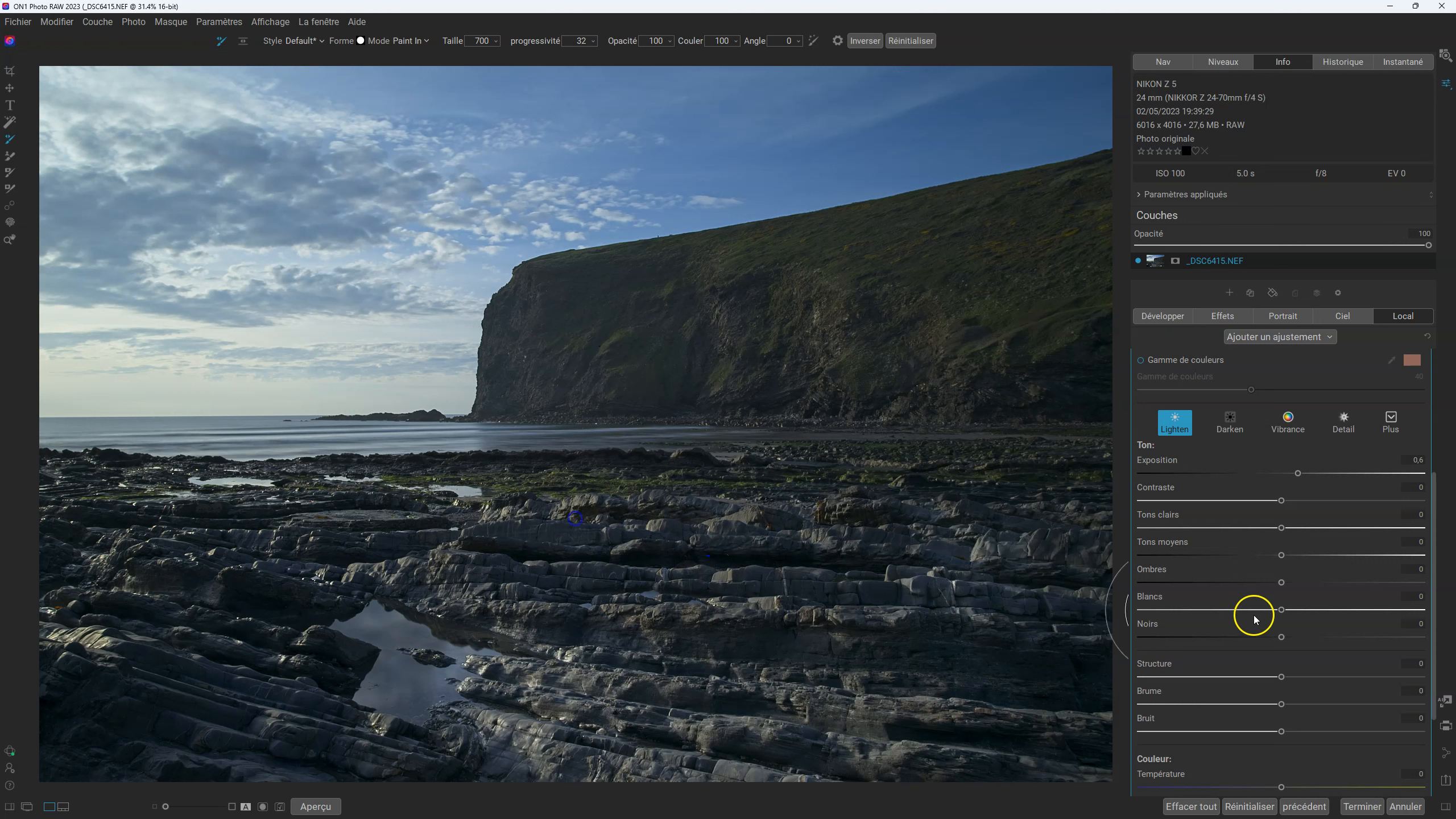
pyautogui.moveTo(551, 553); pyautogui.dragTo(849, 567)
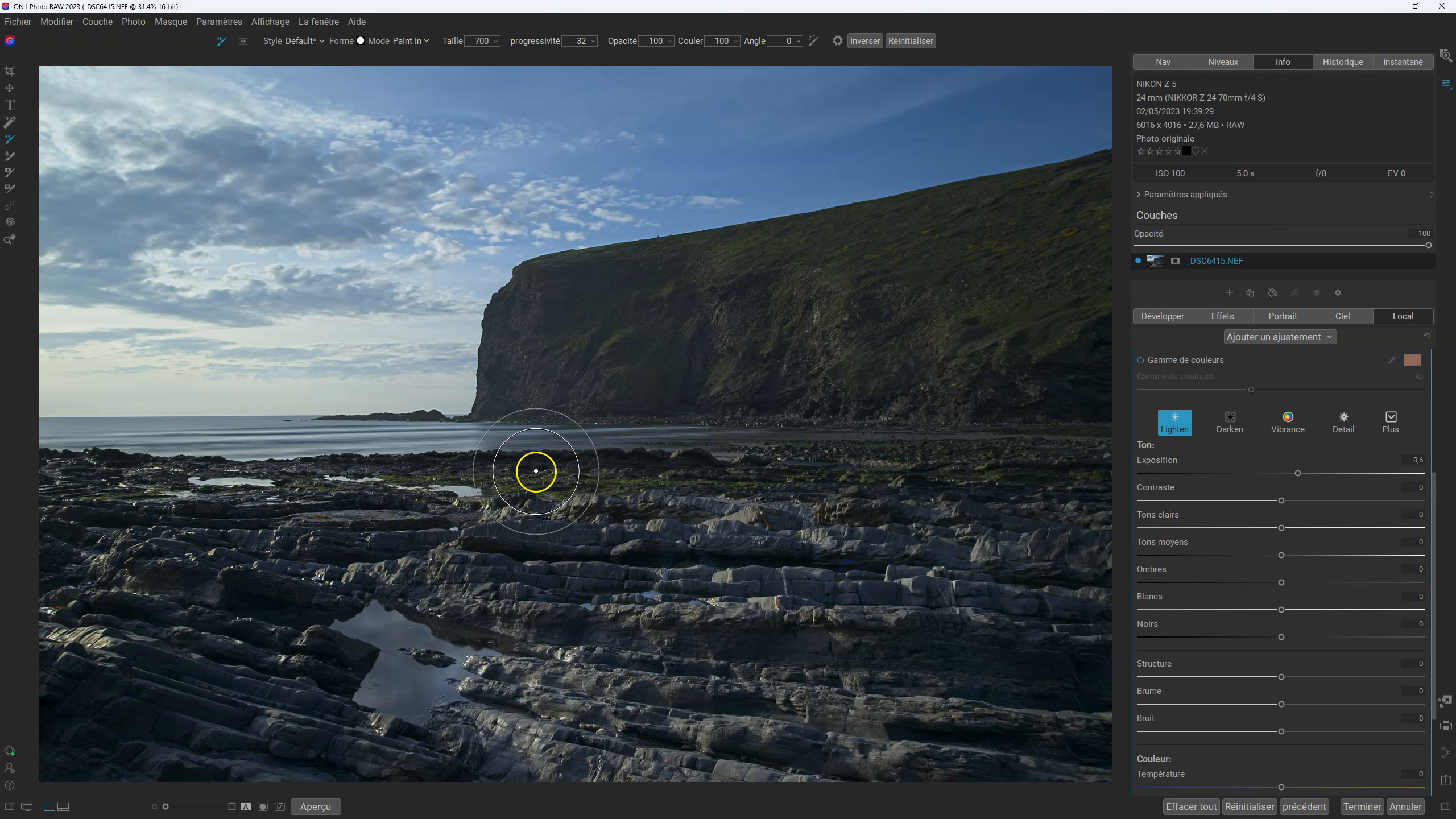
# - Switch the brush mode to Peindre, then set it back to Paint In
pyautogui.click(419, 40)
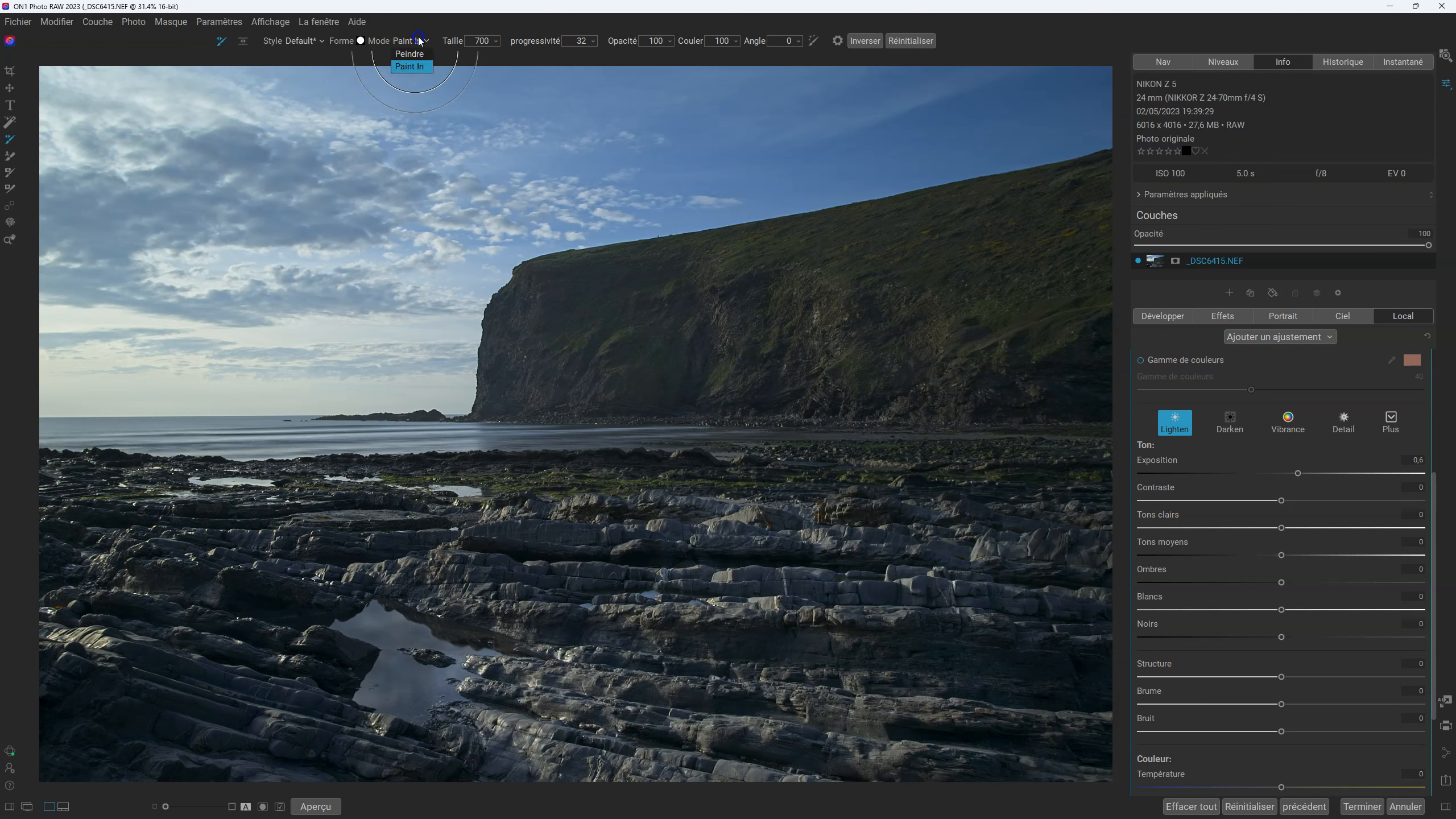
pyautogui.click(410, 54)
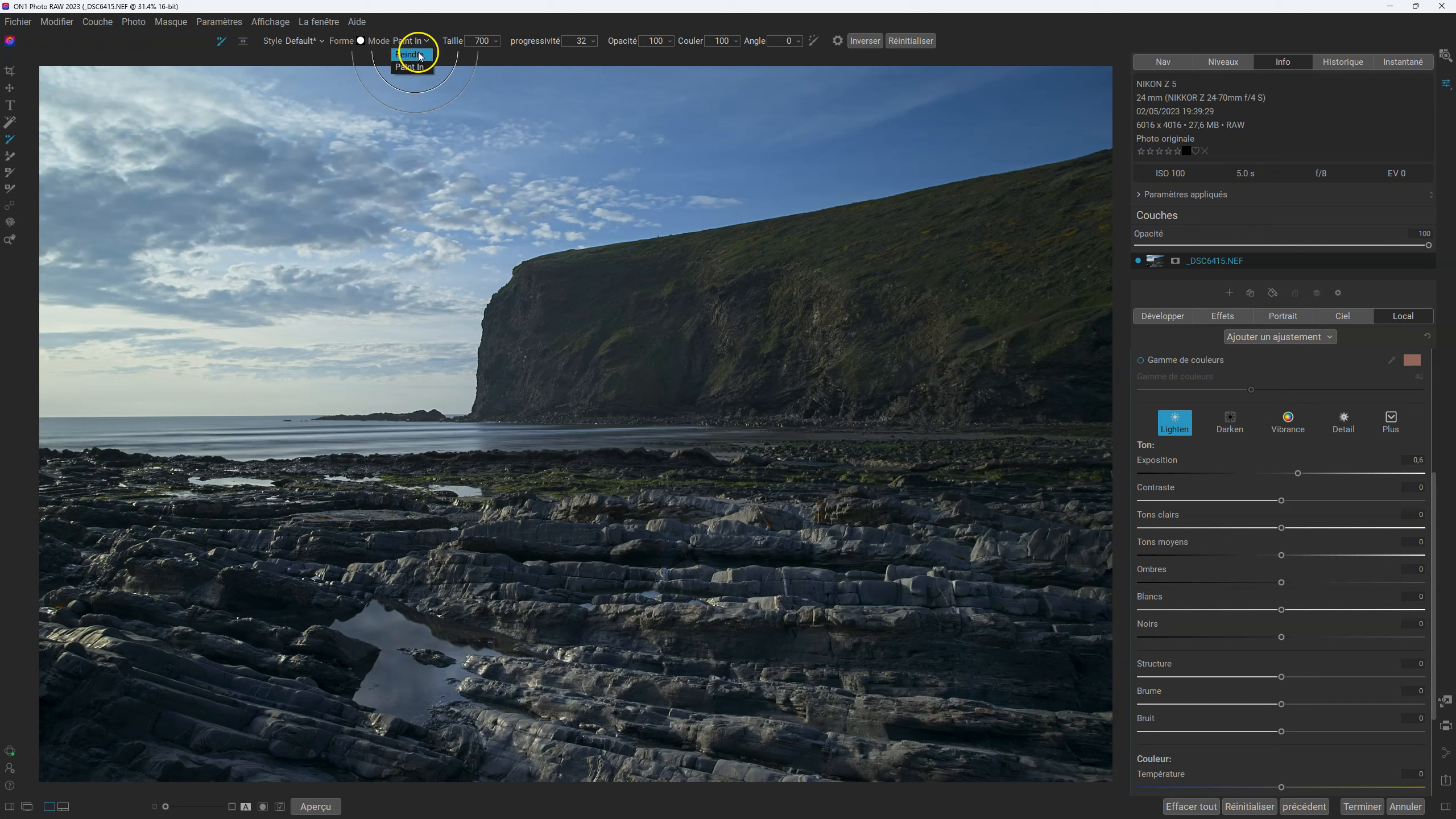
pyautogui.click(414, 40)
pyautogui.click(409, 67)
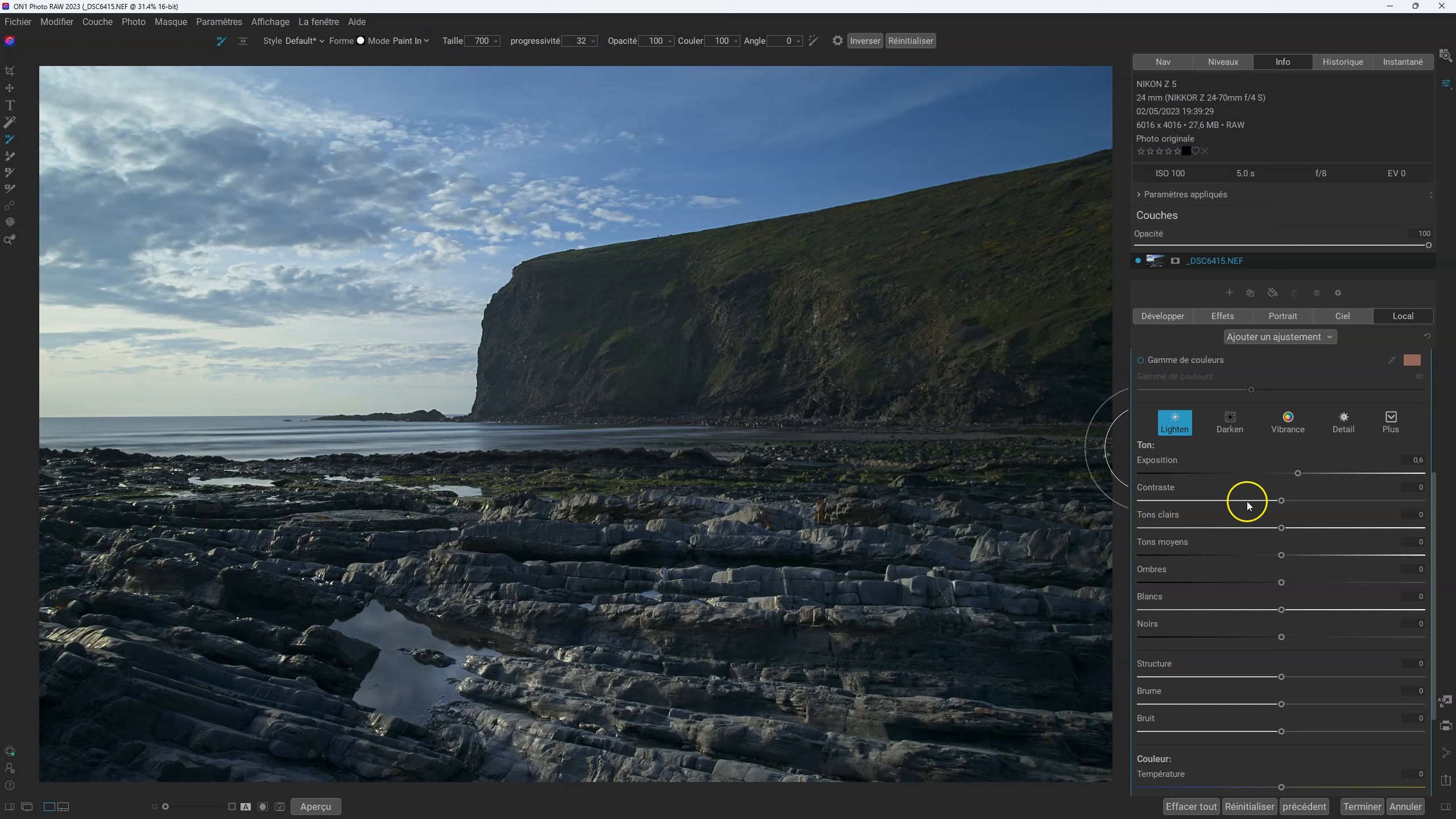
# - Reset the adjustment's painted mask and generate a Lumen luminosity mask in its place
pyautogui.scroll(5, 1393, 515)
pyautogui.scroll(2, 1232, 436)
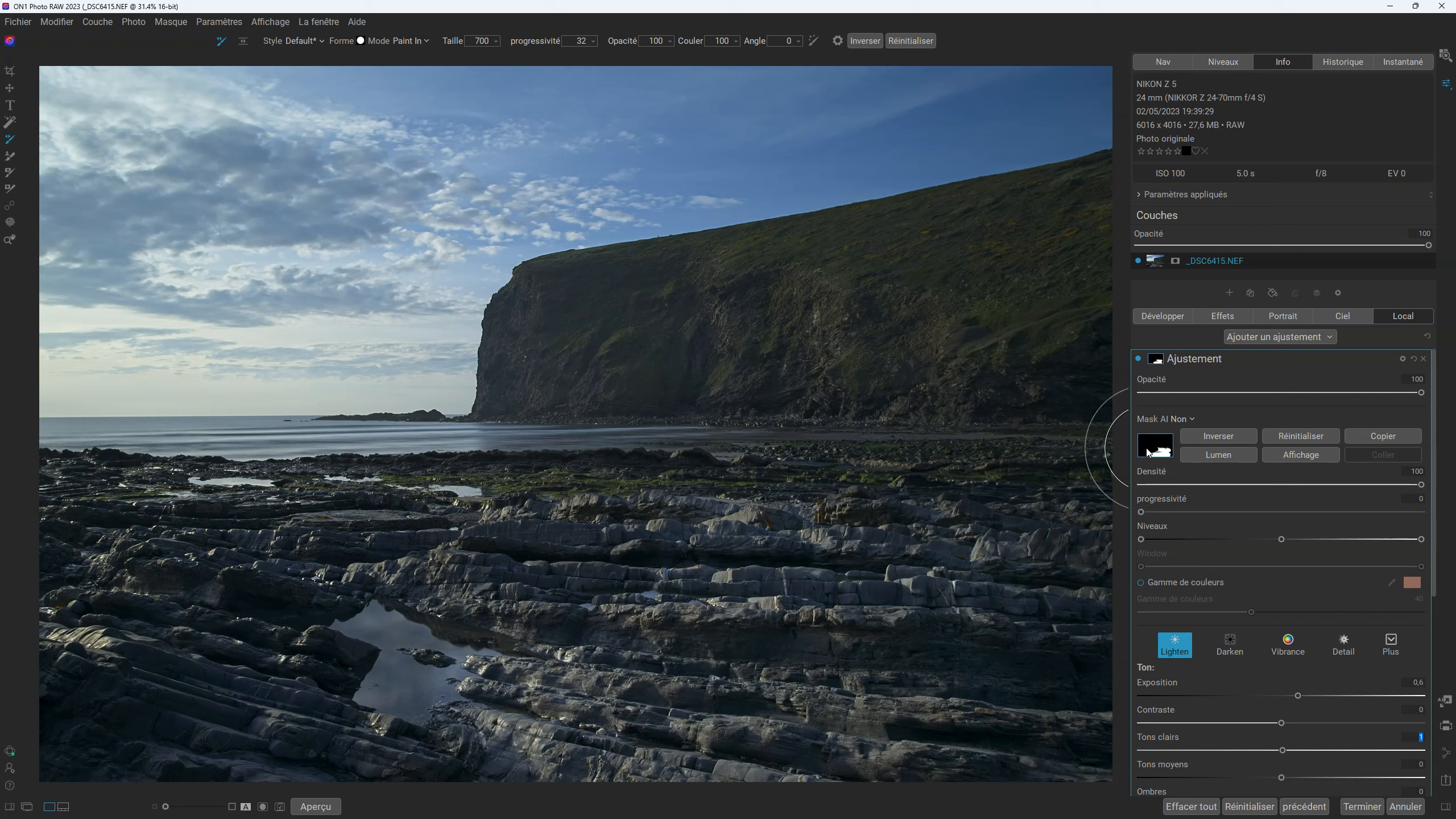
pyautogui.click(1298, 439)
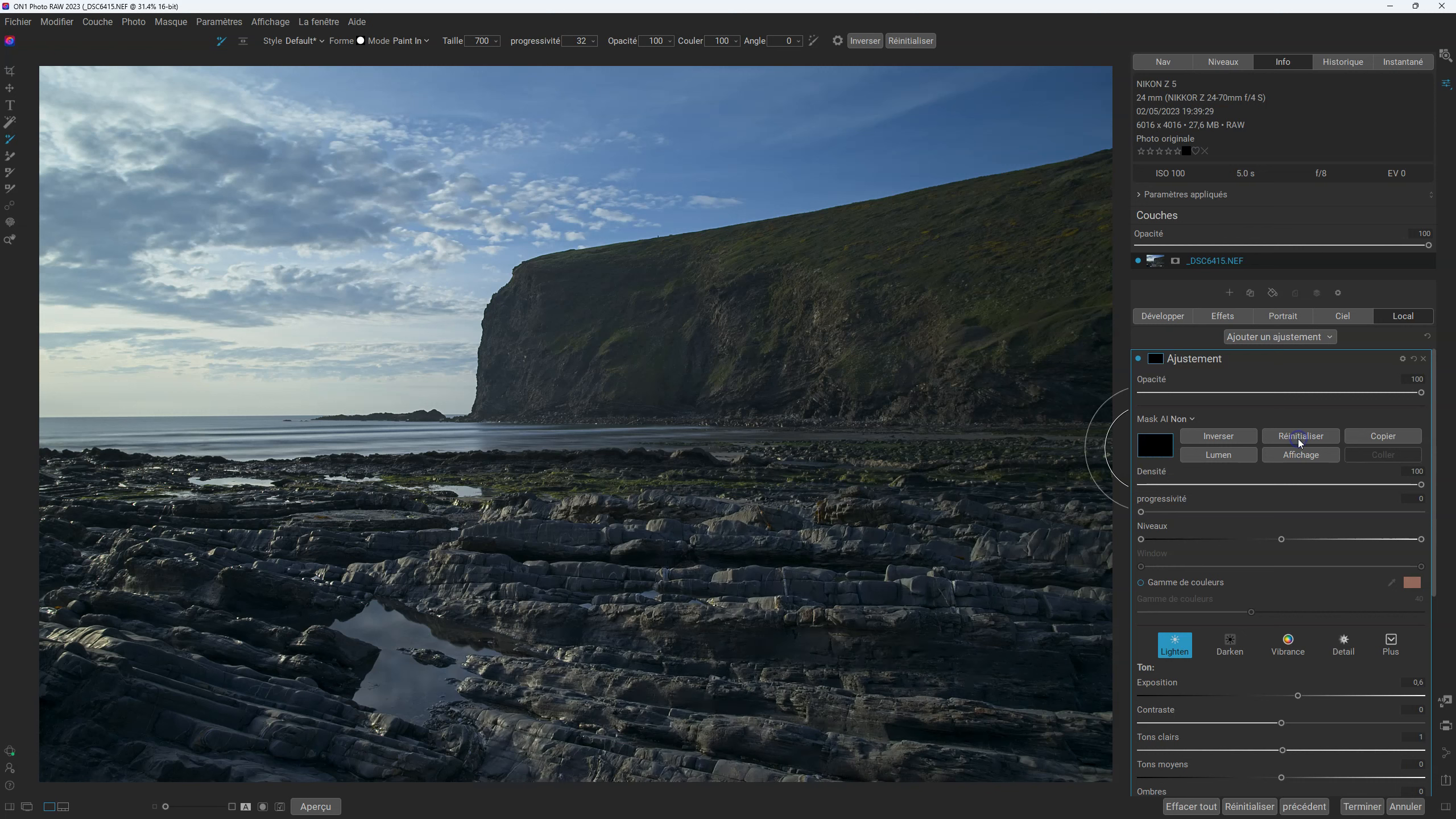
pyautogui.click(1229, 455)
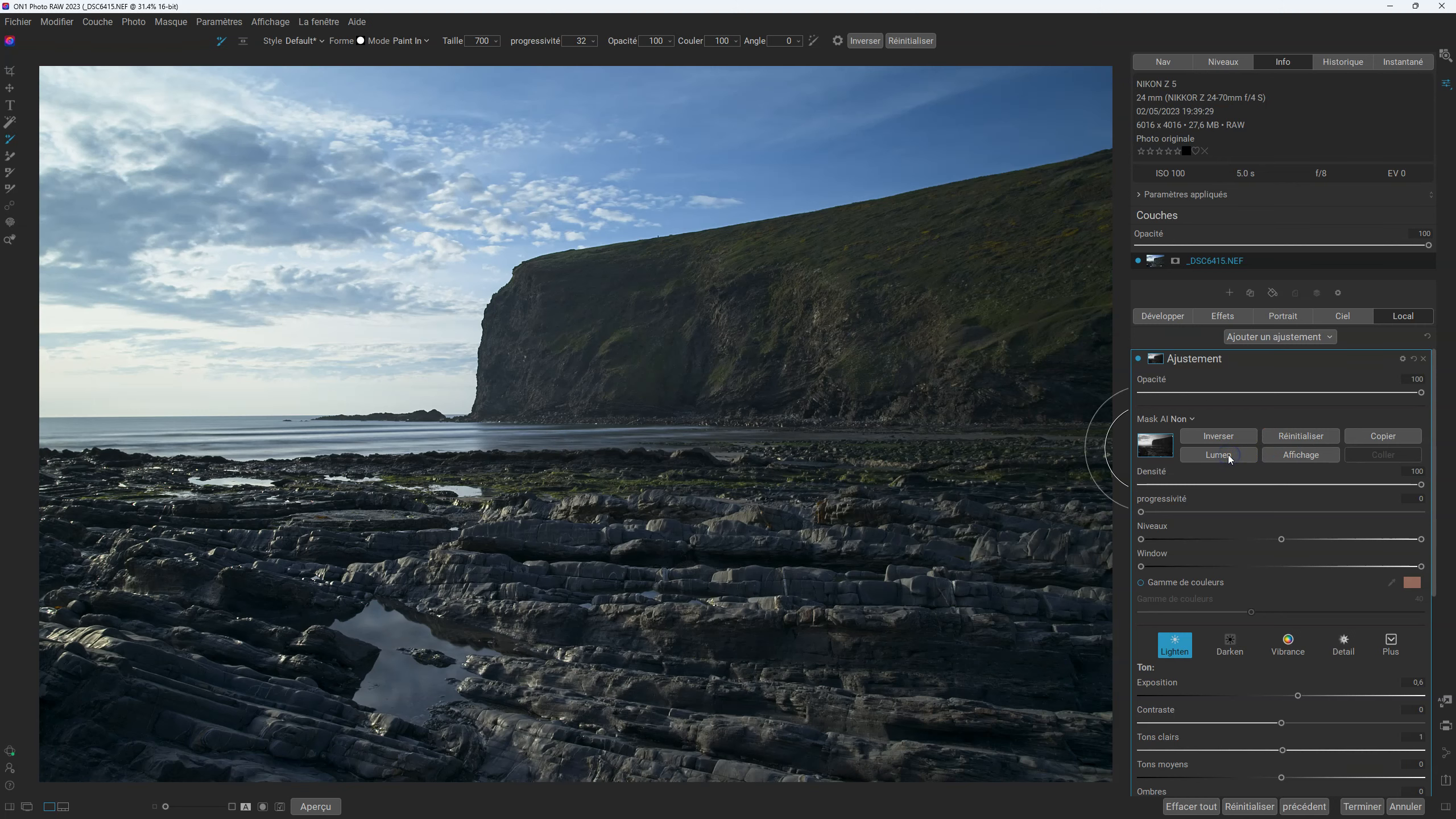
# - Display the luminosity mask, brighten its midtones with Niveaux, and return to the photo view
pyautogui.click(1289, 455)
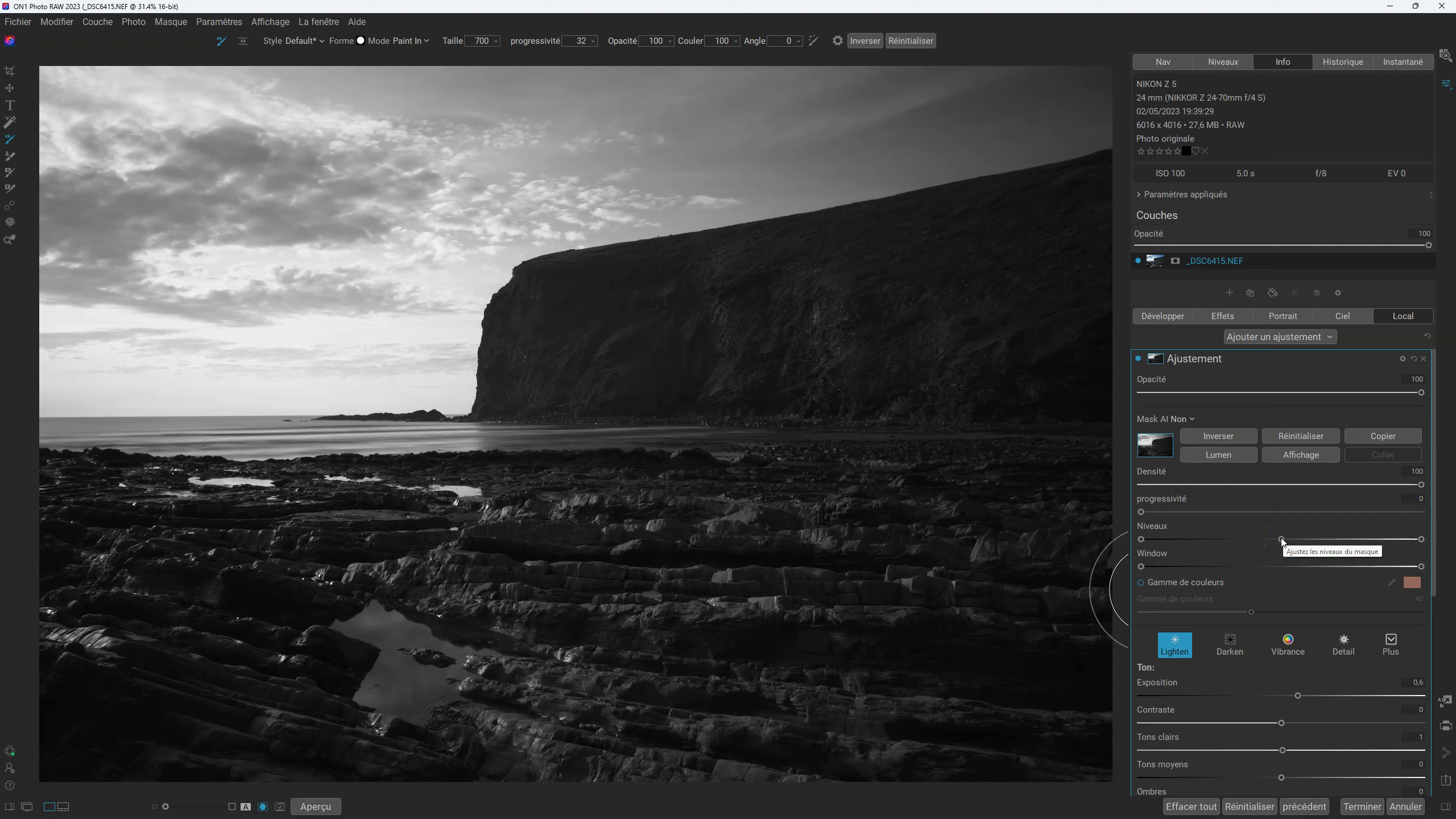
pyautogui.moveTo(1281, 540); pyautogui.dragTo(1231, 538)
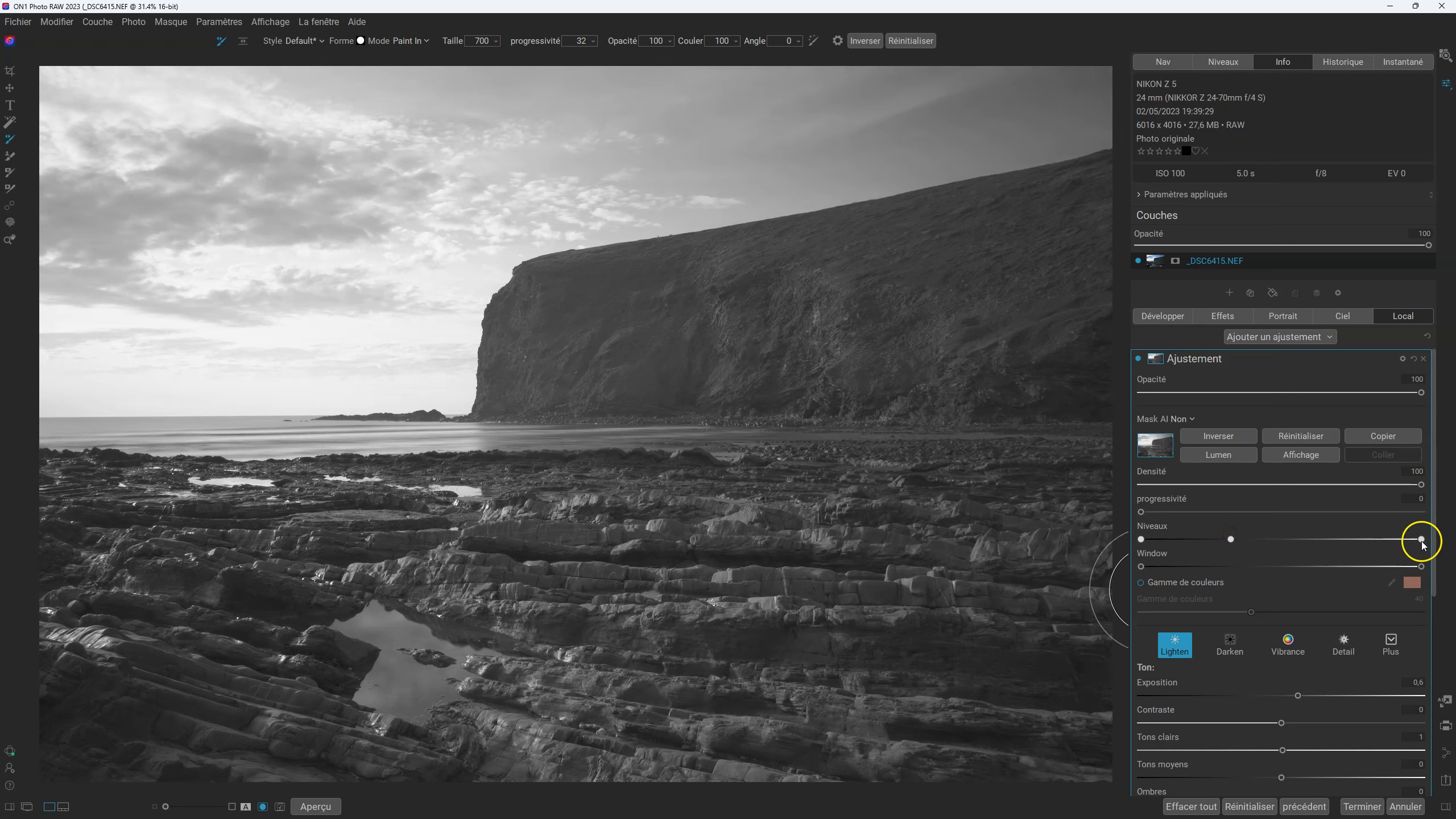
pyautogui.moveTo(1403, 540); pyautogui.dragTo(1433, 552)
pyautogui.click(1308, 457)
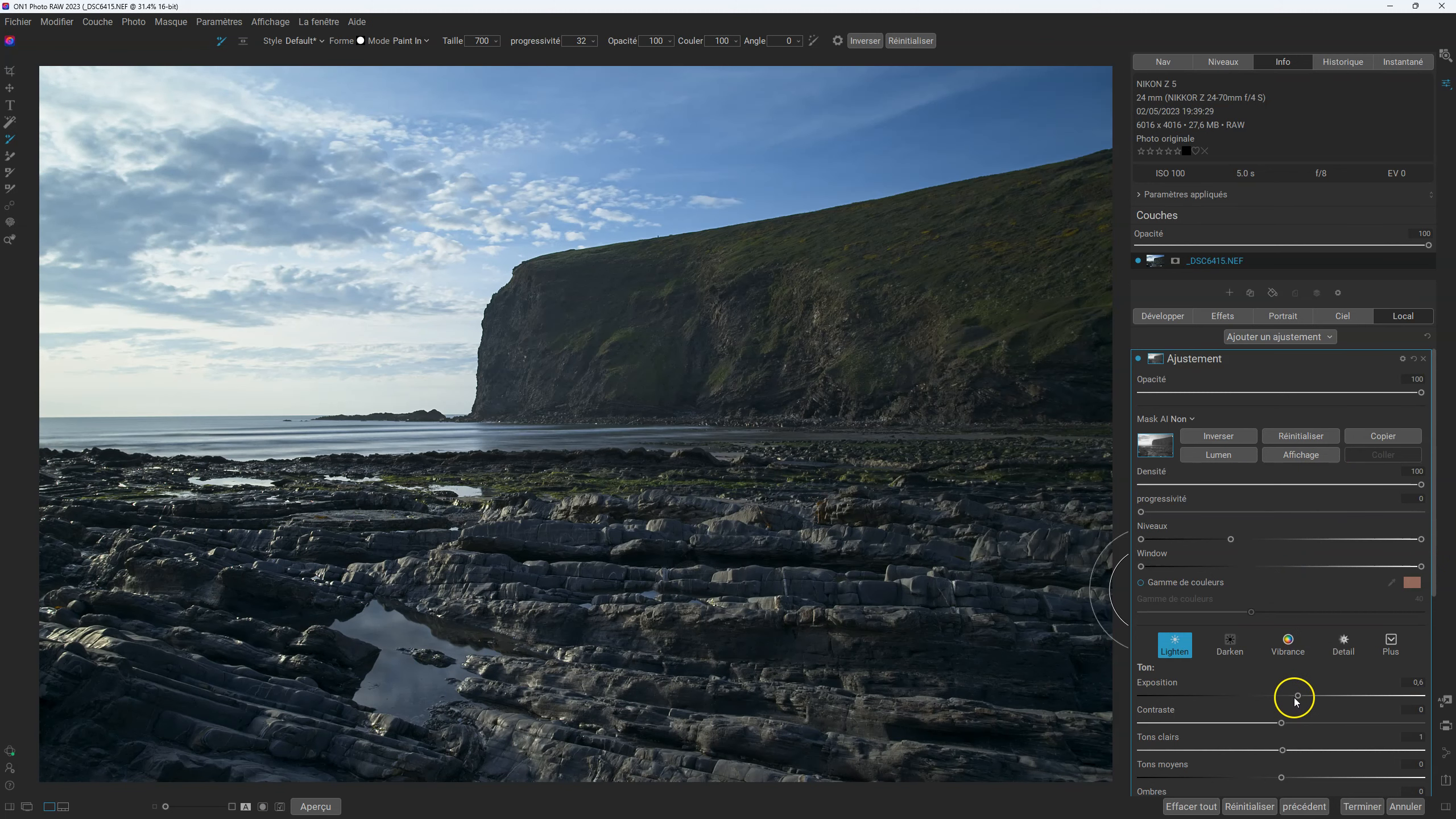
# - Set Exposition to 0, display the mask and paint out the sea and foreground rocks in Peindre mode
pyautogui.moveTo(1299, 697)
pyautogui.mouseDown()
pyautogui.moveTo(1263, 695)
pyautogui.moveTo(1314, 694)
pyautogui.moveTo(1282, 695)
pyautogui.mouseUp()
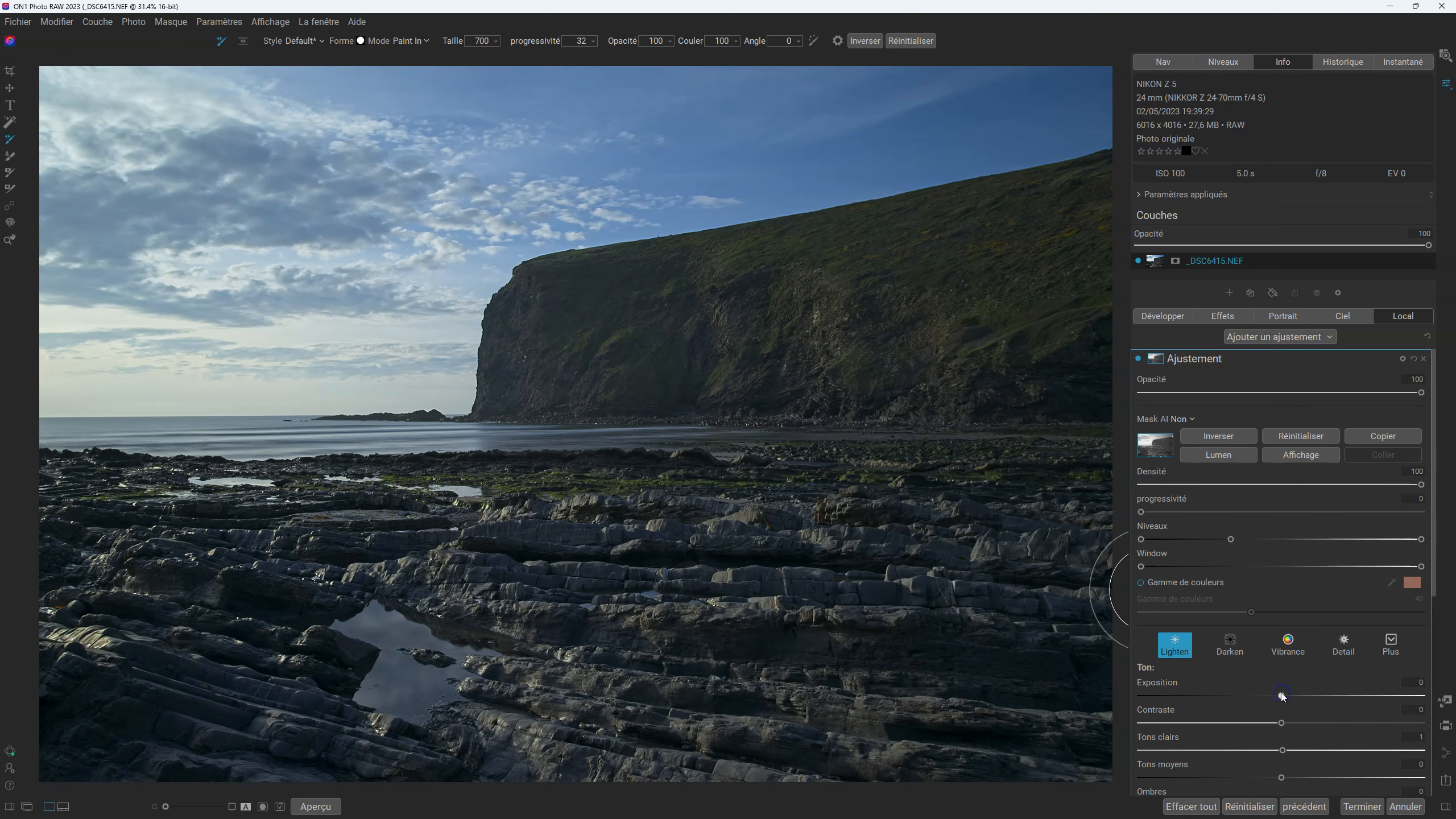
pyautogui.click(1309, 457)
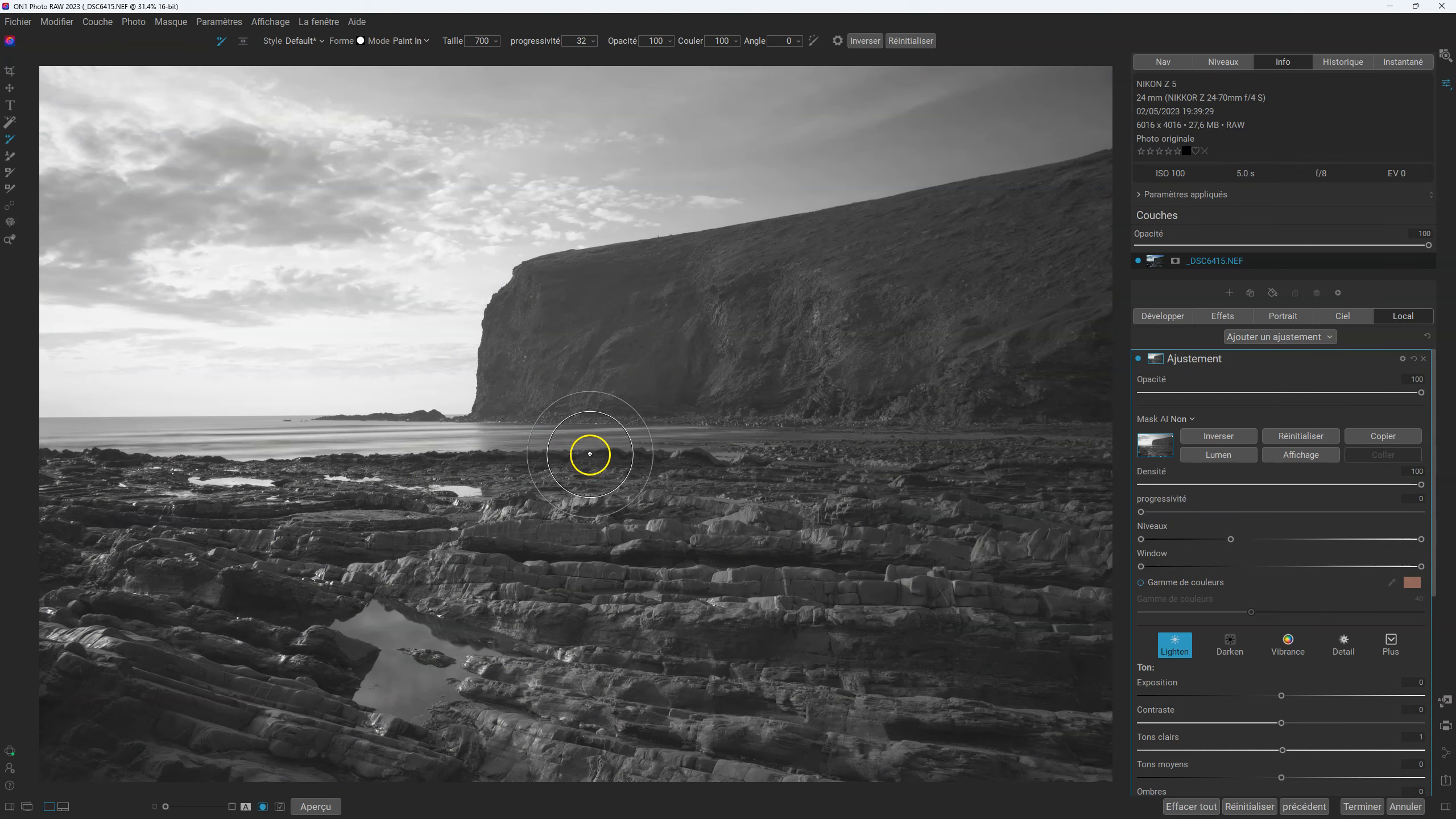
pyautogui.moveTo(571, 447)
pyautogui.mouseDown()
pyautogui.moveTo(566, 432)
pyautogui.moveTo(689, 563)
pyautogui.moveTo(306, 424)
pyautogui.moveTo(300, 456)
pyautogui.moveTo(426, 504)
pyautogui.moveTo(172, 459)
pyautogui.moveTo(712, 510)
pyautogui.moveTo(894, 510)
pyautogui.mouseUp()
pyautogui.moveTo(448, 443)
pyautogui.mouseDown()
pyautogui.moveTo(774, 495)
pyautogui.moveTo(276, 481)
pyautogui.moveTo(227, 466)
pyautogui.moveTo(44, 549)
pyautogui.moveTo(29, 780)
pyautogui.moveTo(341, 617)
pyautogui.moveTo(186, 585)
pyautogui.moveTo(1089, 659)
pyautogui.moveTo(797, 589)
pyautogui.moveTo(839, 739)
pyautogui.moveTo(351, 708)
pyautogui.moveTo(675, 778)
pyautogui.moveTo(1072, 780)
pyautogui.moveTo(975, 732)
pyautogui.moveTo(1024, 764)
pyautogui.mouseUp()
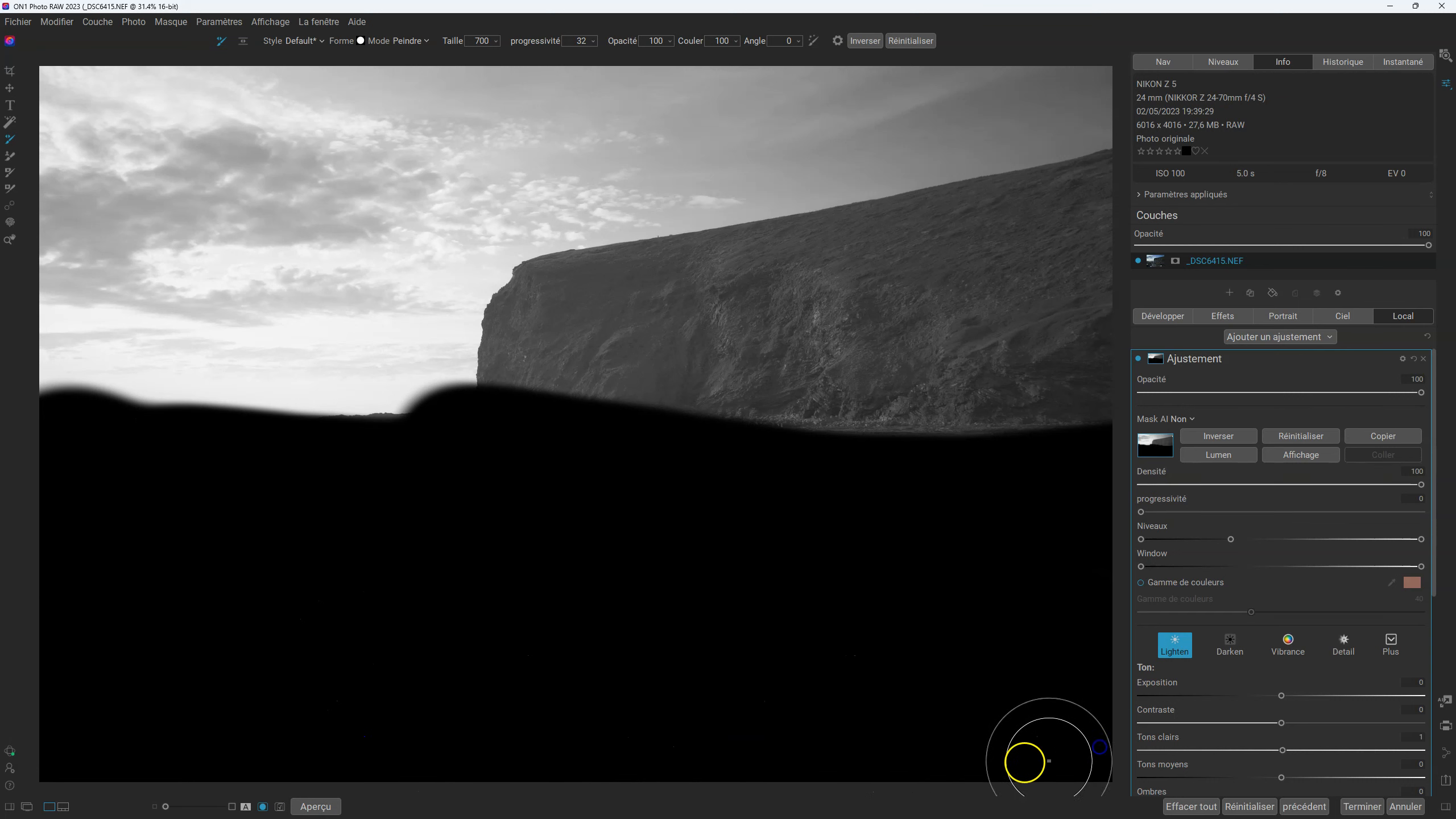
# - Return to the photo view, raise Exposition to 2.2, and display the mask again
pyautogui.click(1304, 459)
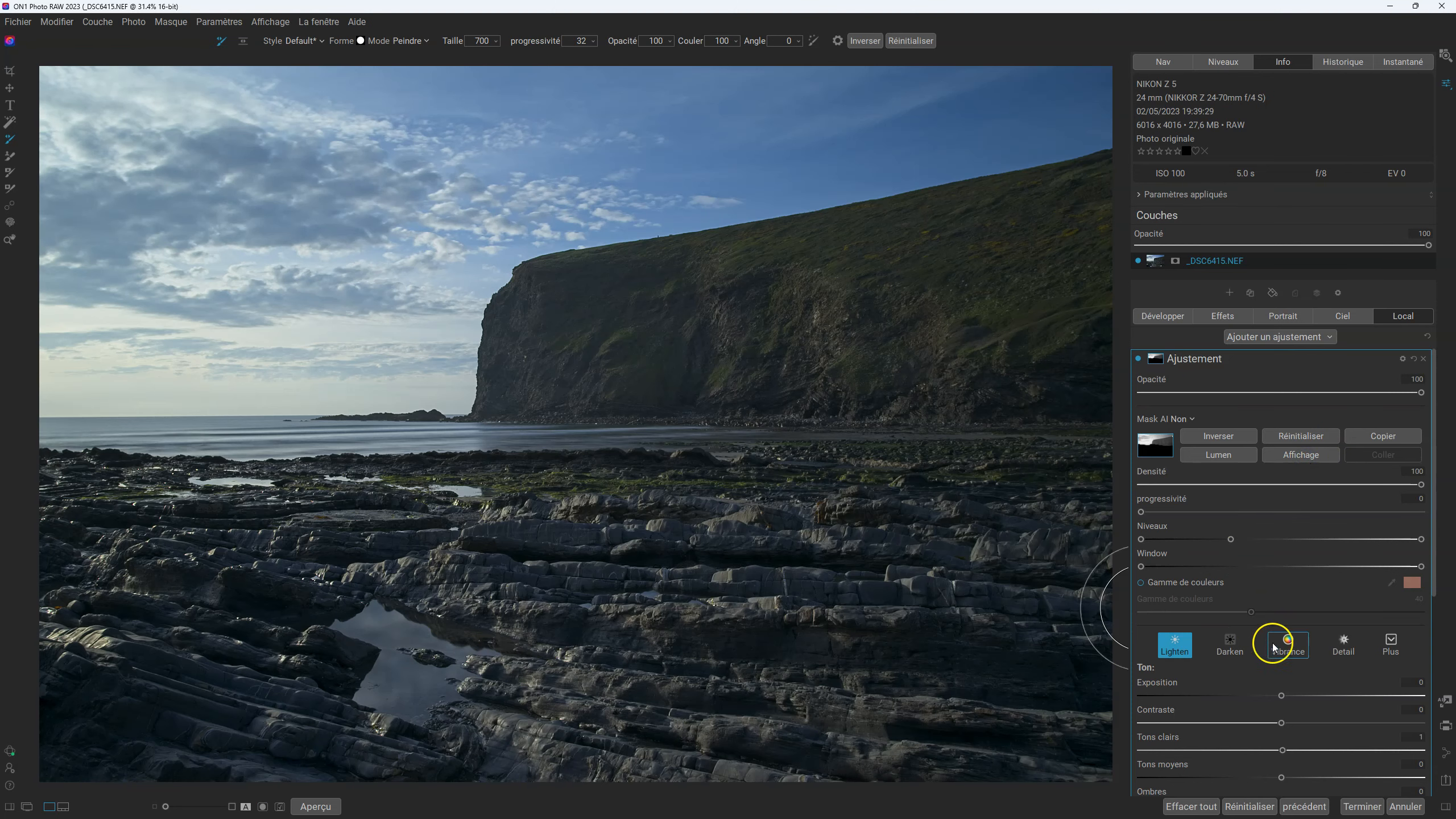
pyautogui.moveTo(1282, 695); pyautogui.dragTo(1342, 678)
pyautogui.click(1295, 458)
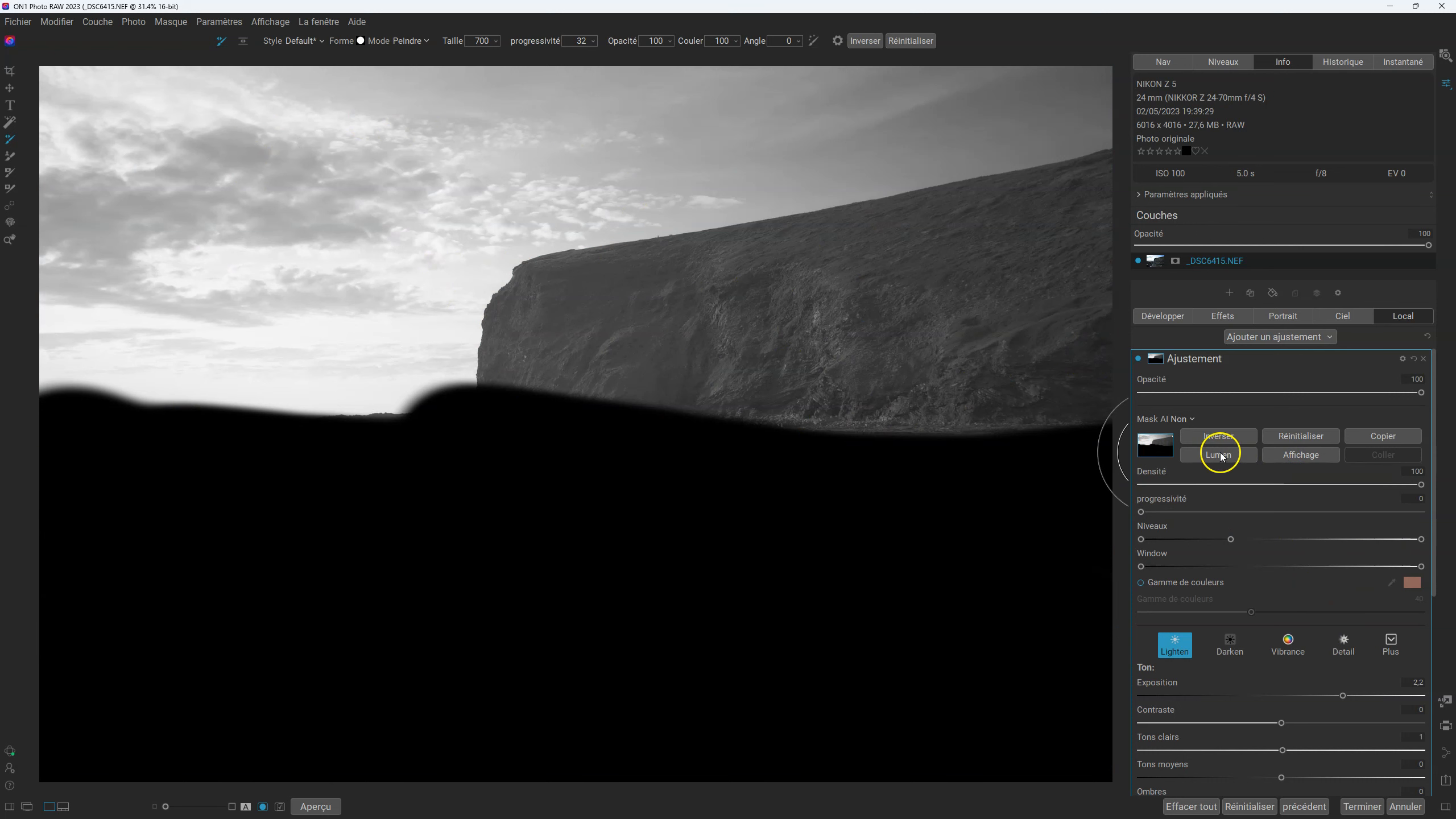
# - Return to the photo view, try Exposition at 3.8, and reset both the adjustment's settings and its mask
pyautogui.click(1306, 462)
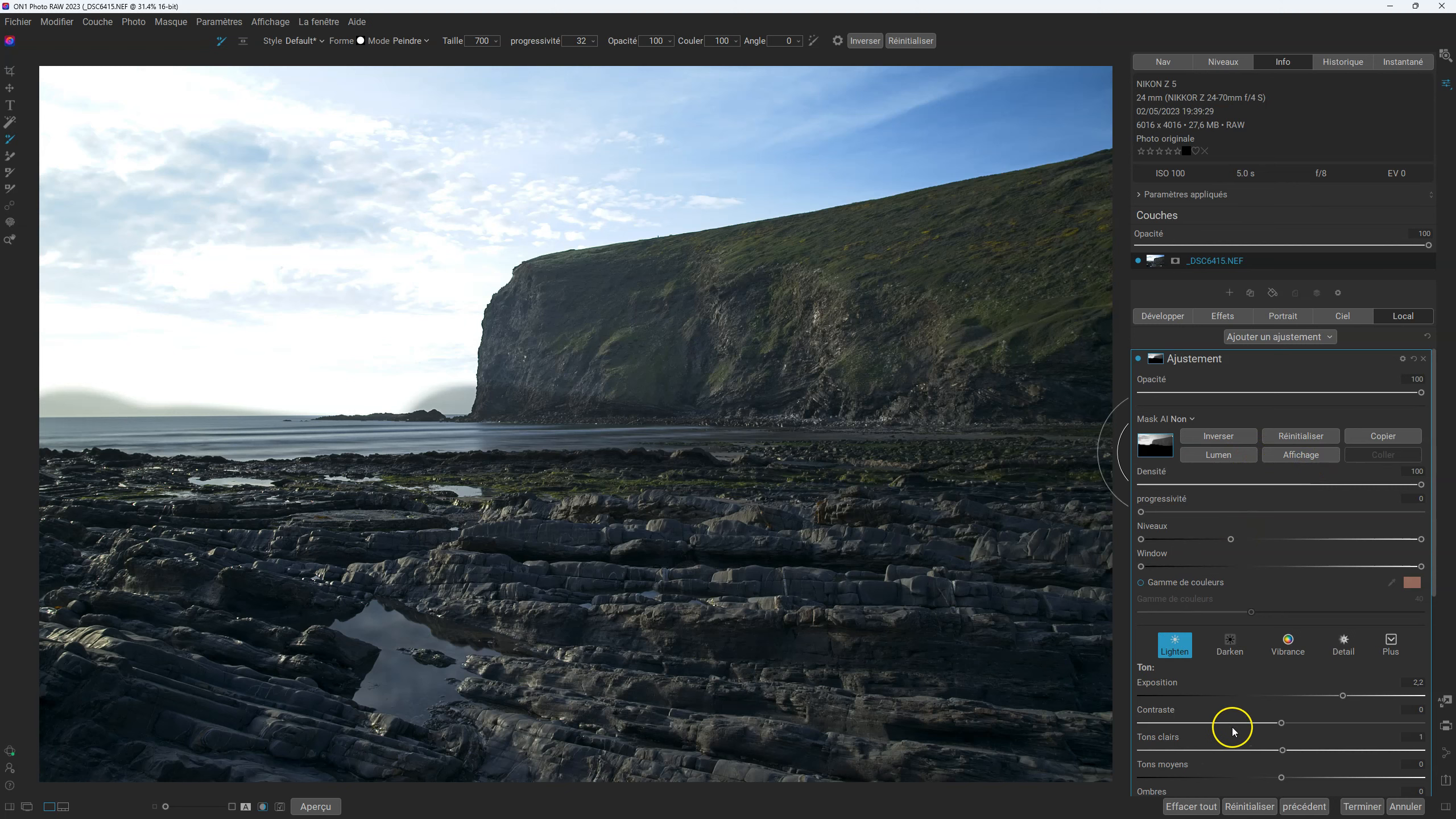
pyautogui.moveTo(1343, 695); pyautogui.dragTo(1387, 677)
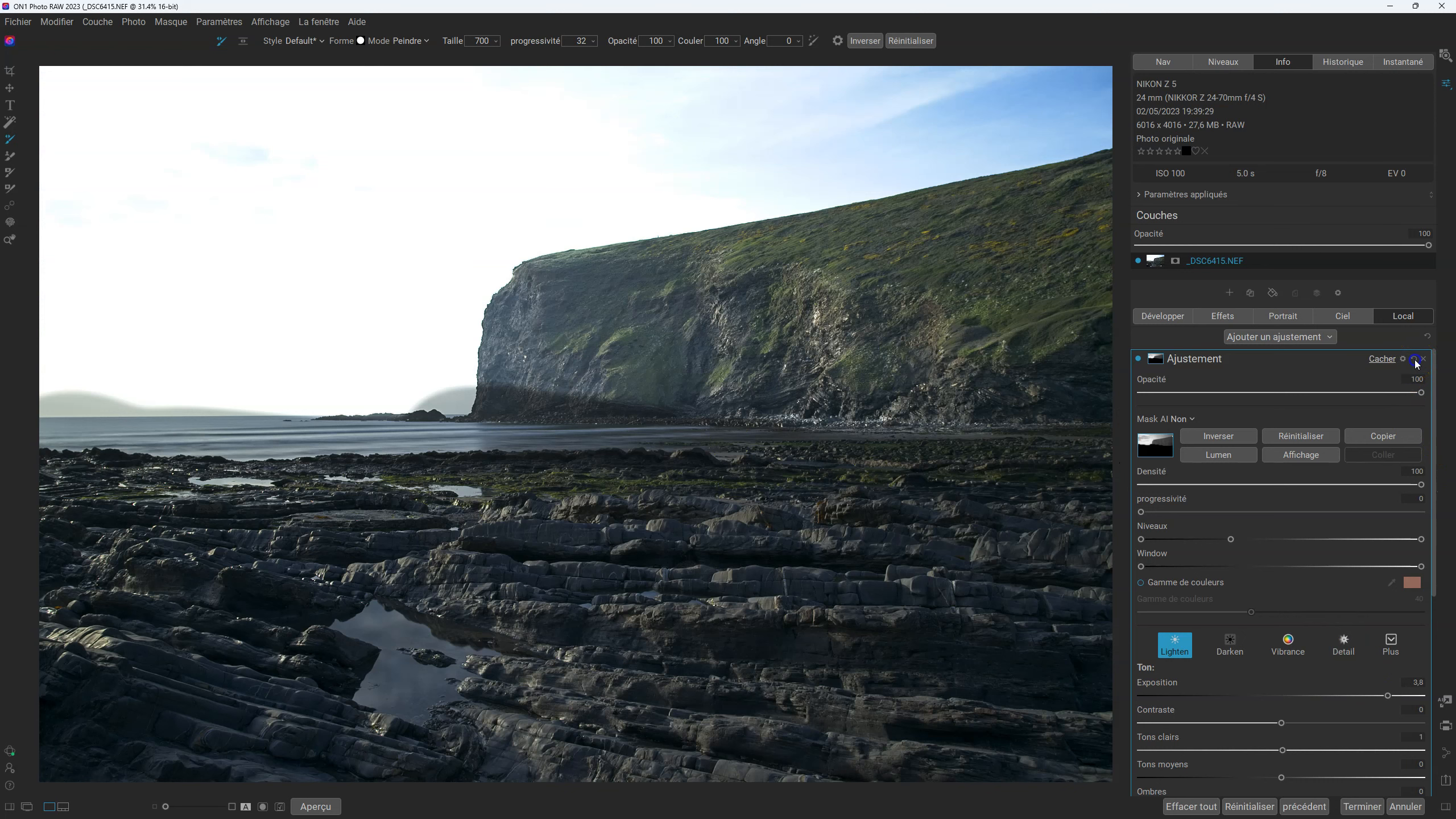
pyautogui.click(1413, 360)
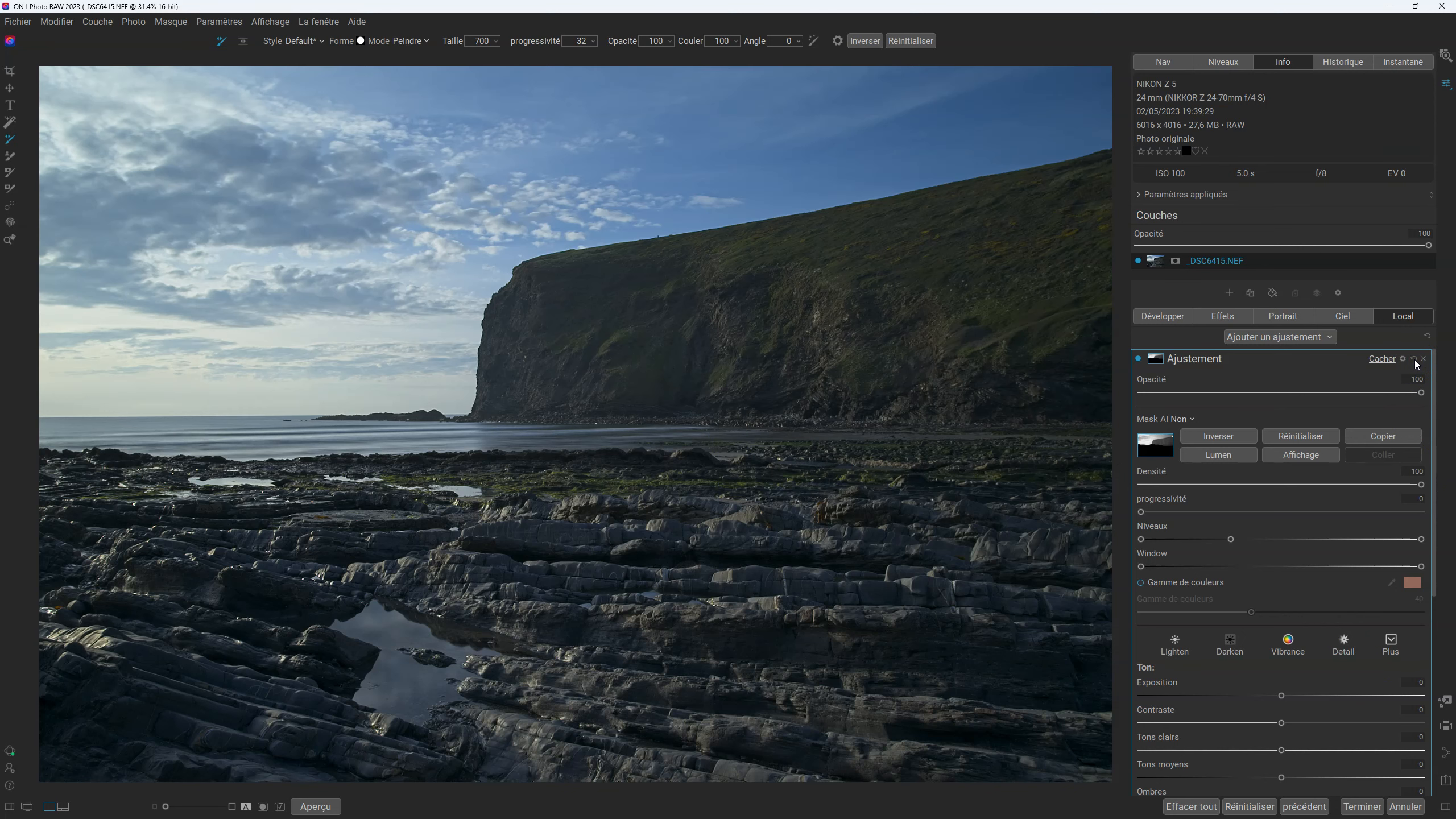
pyautogui.click(1303, 434)
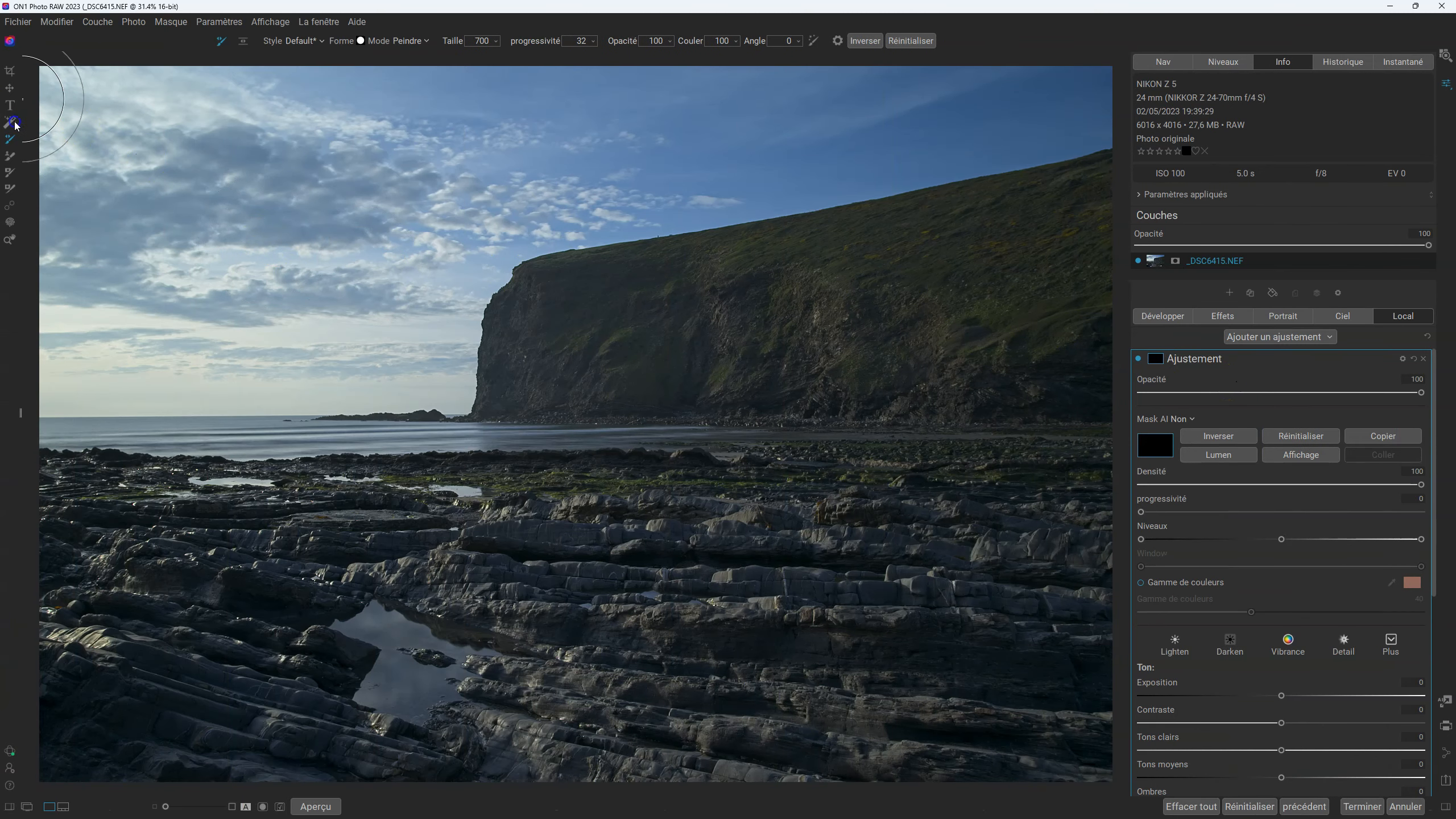
# - Select the whole cliff and the foreground rocks as regions with the AI selection tool in Paint In mode
pyautogui.click(13, 123)
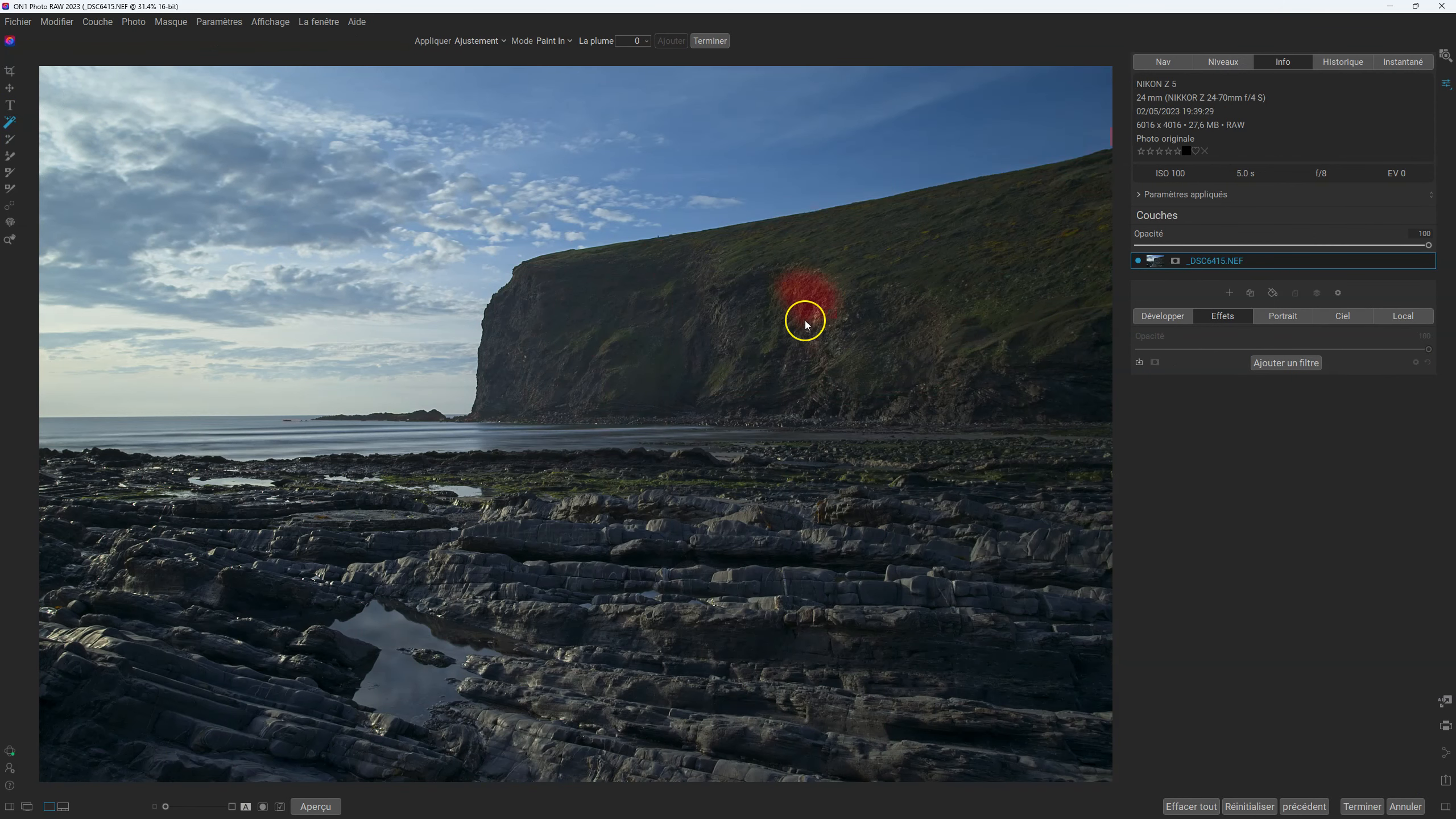
pyautogui.click(730, 309)
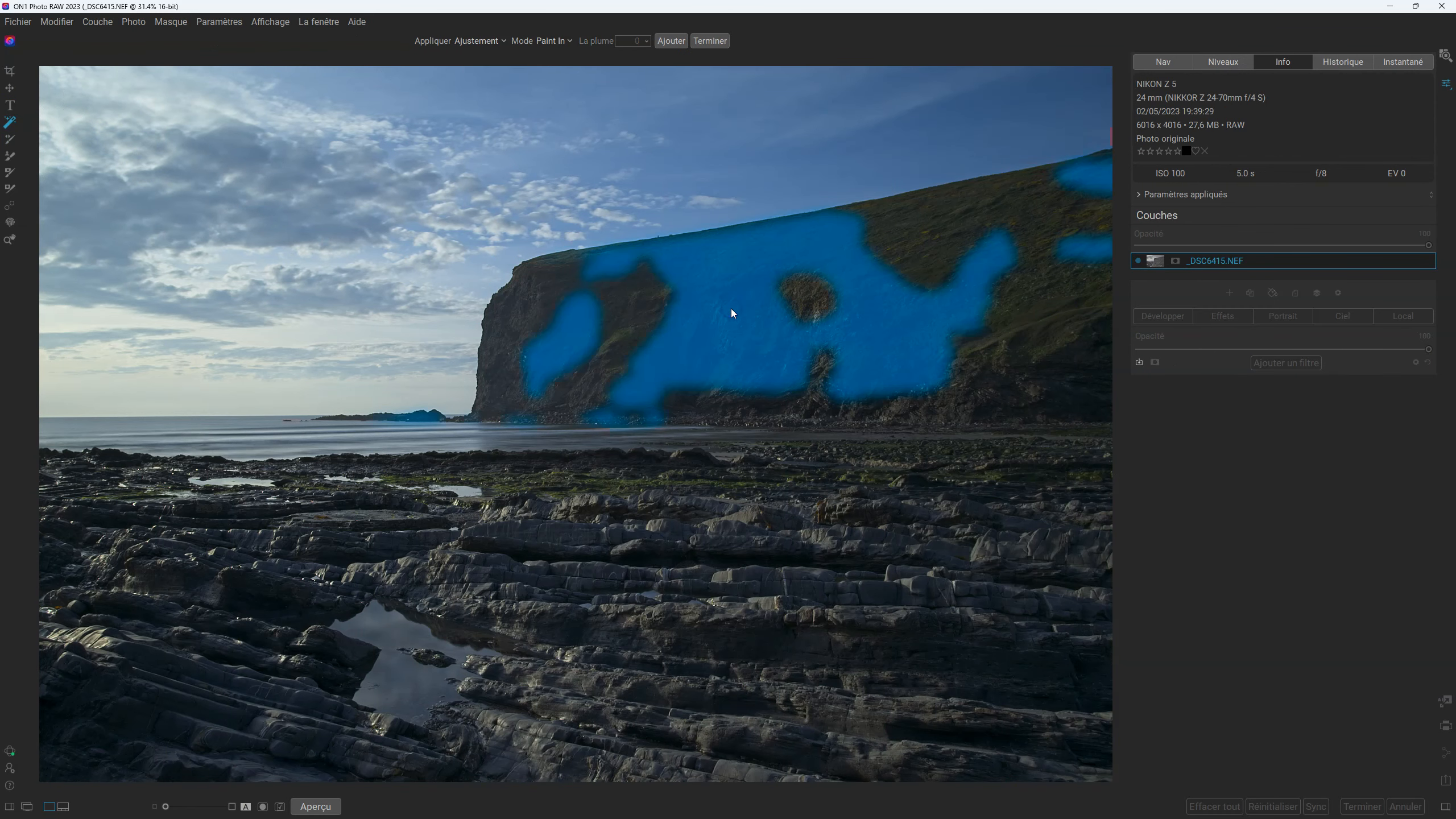
pyautogui.click(638, 317)
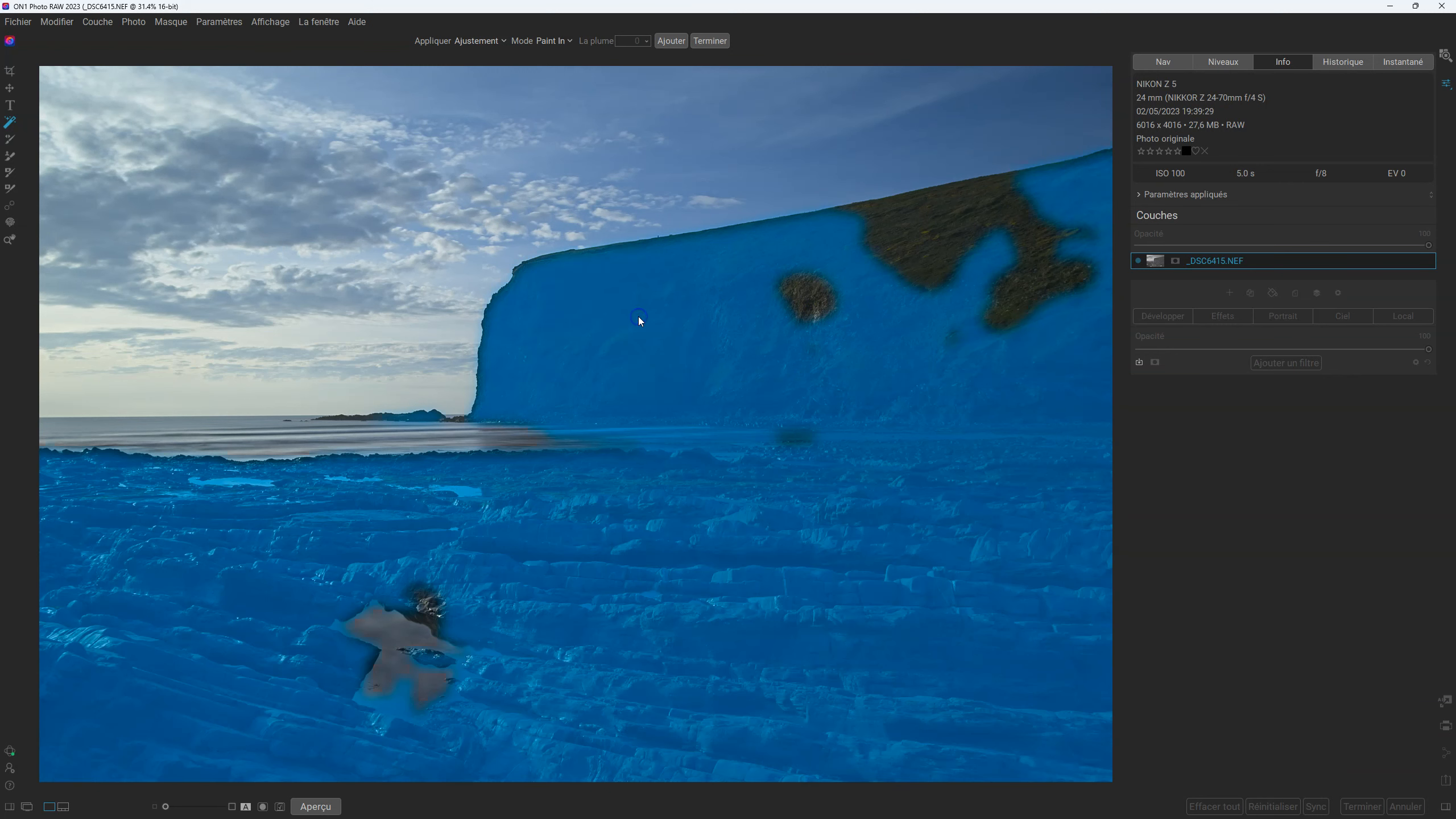
pyautogui.click(933, 245)
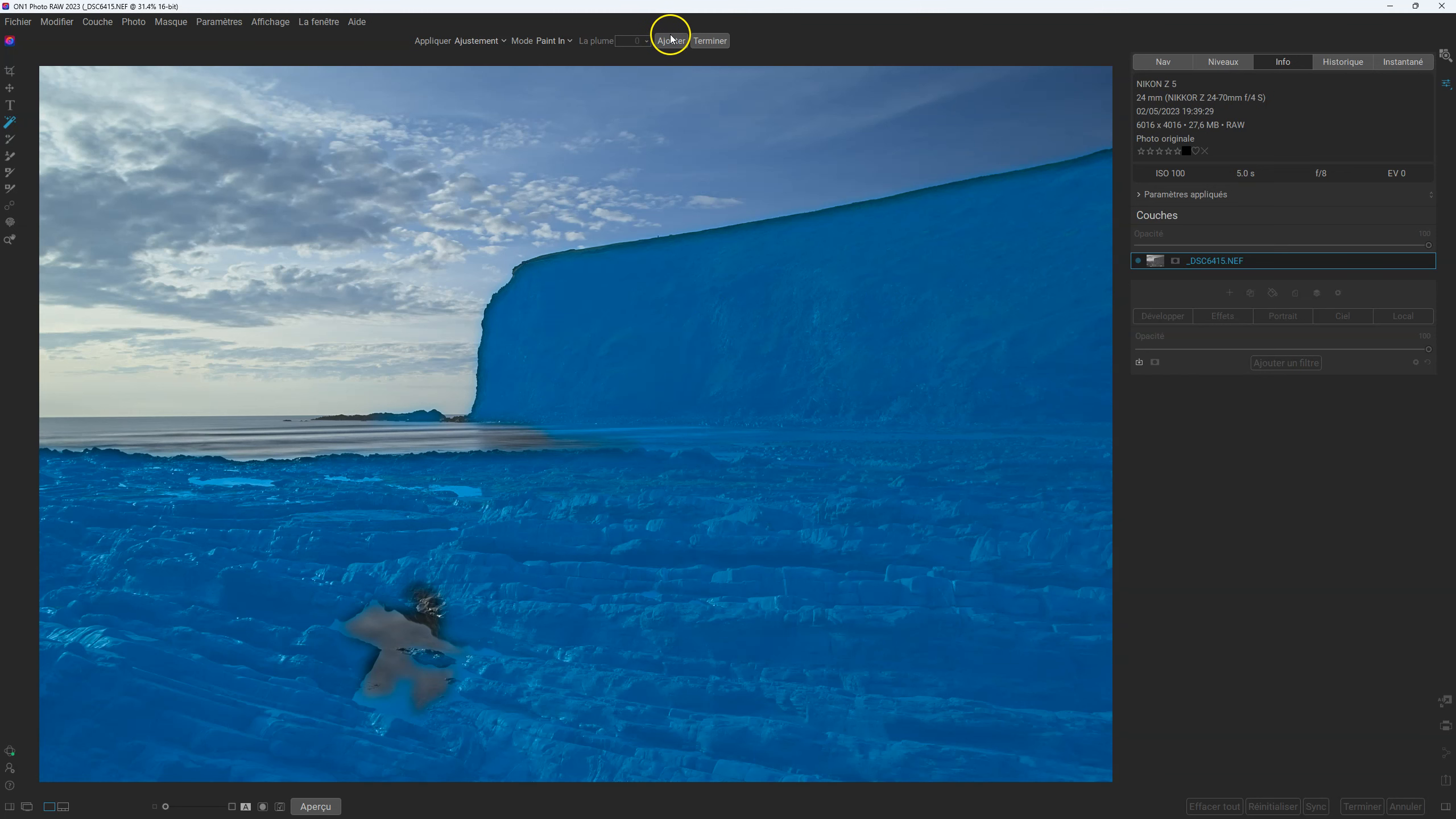
# - Preview the Courbes presets on the photo and add a default Courbes filter to the selected cliff and rock regions
pyautogui.click(490, 42)
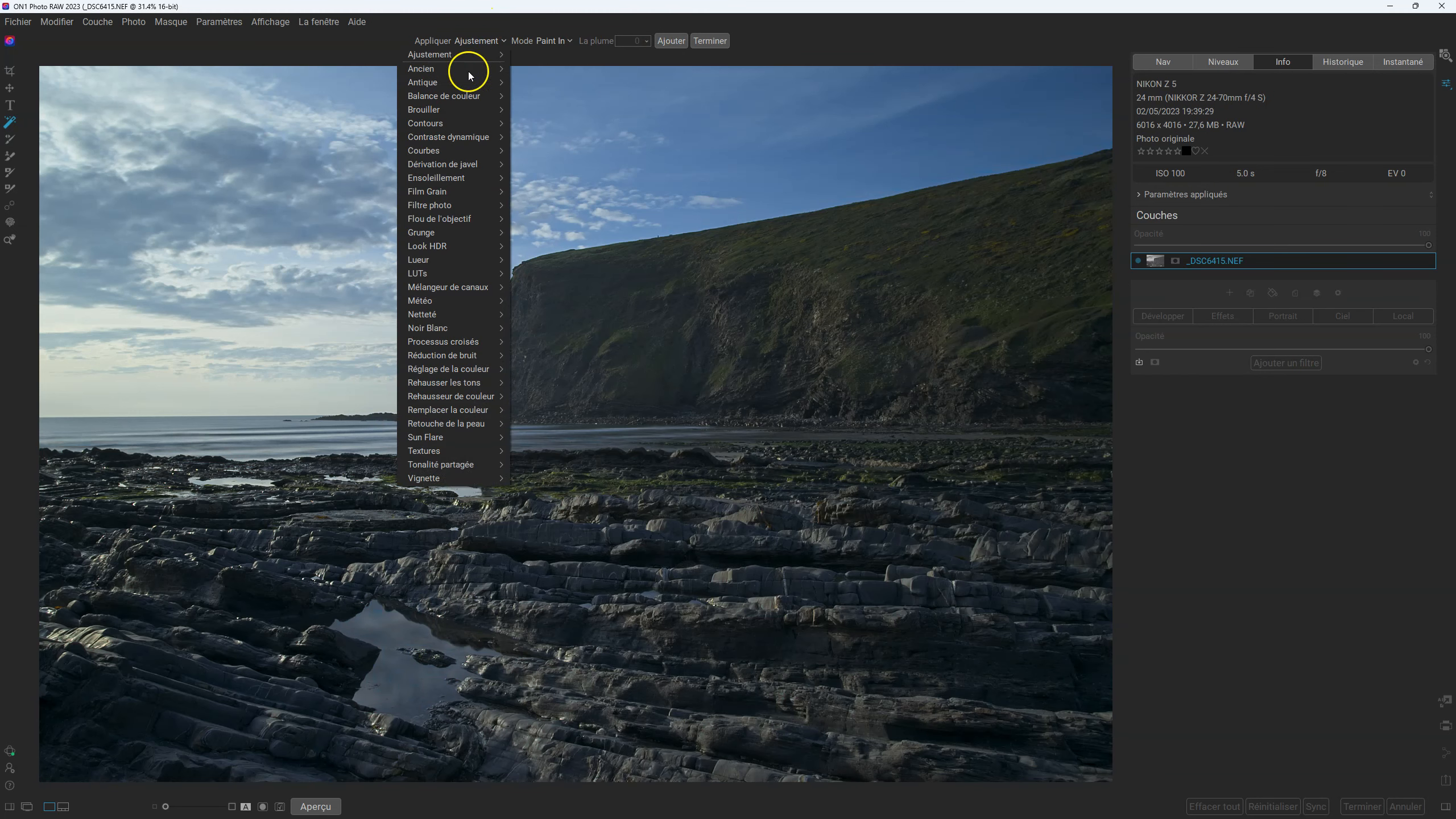
pyautogui.moveTo(444, 150)
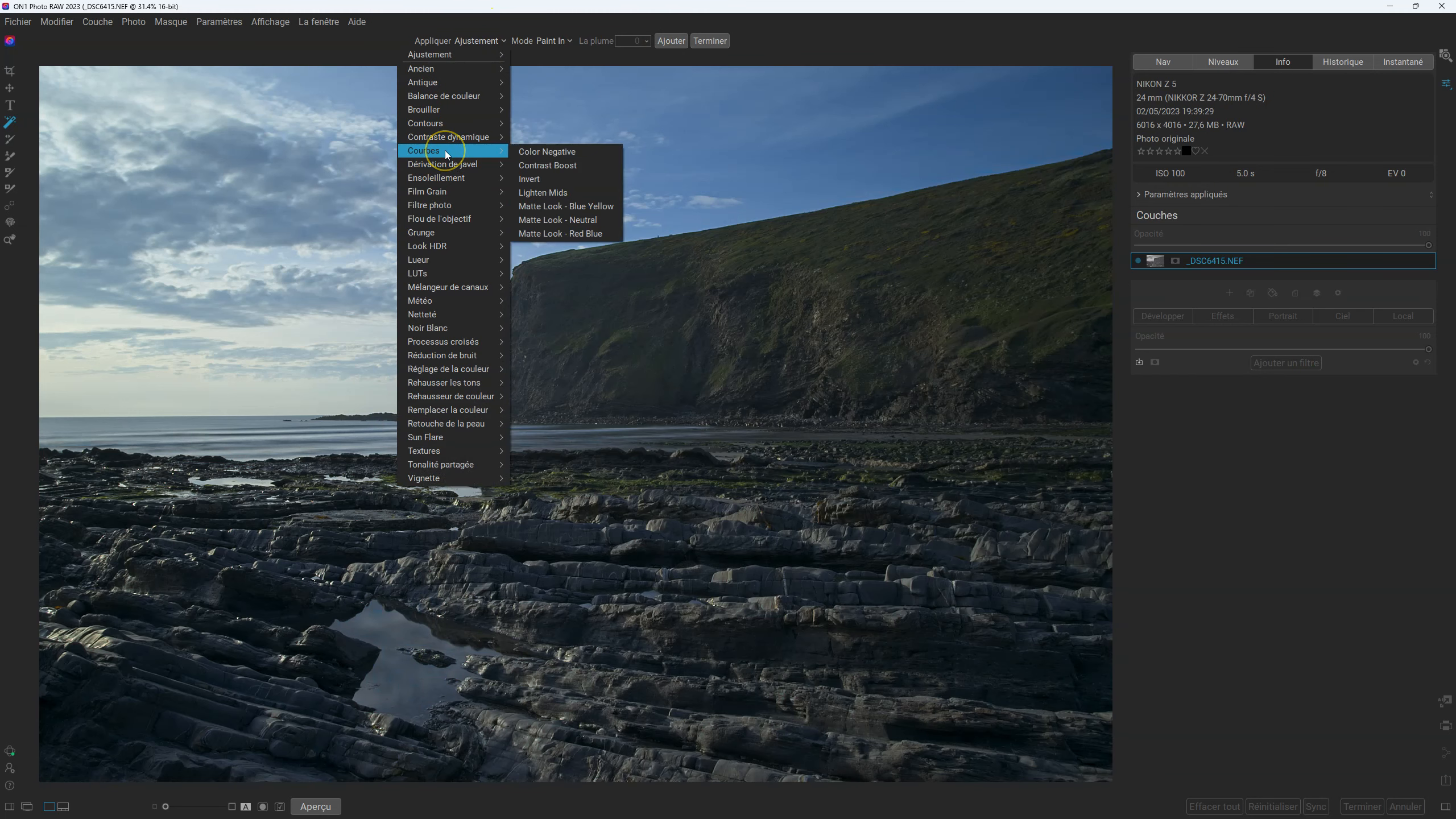
pyautogui.click(550, 161)
pyautogui.click(555, 166)
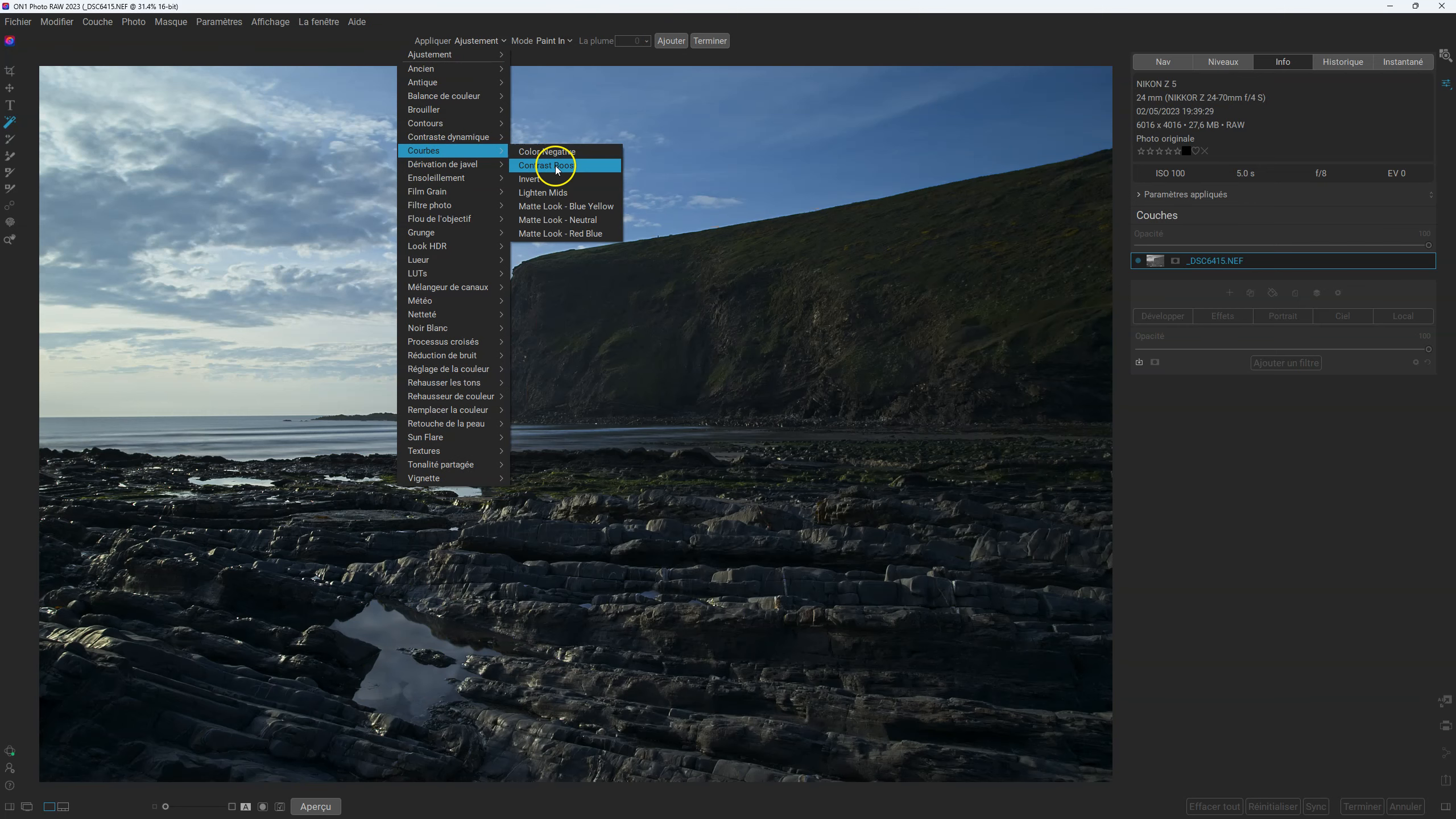
pyautogui.click(555, 179)
pyautogui.click(560, 220)
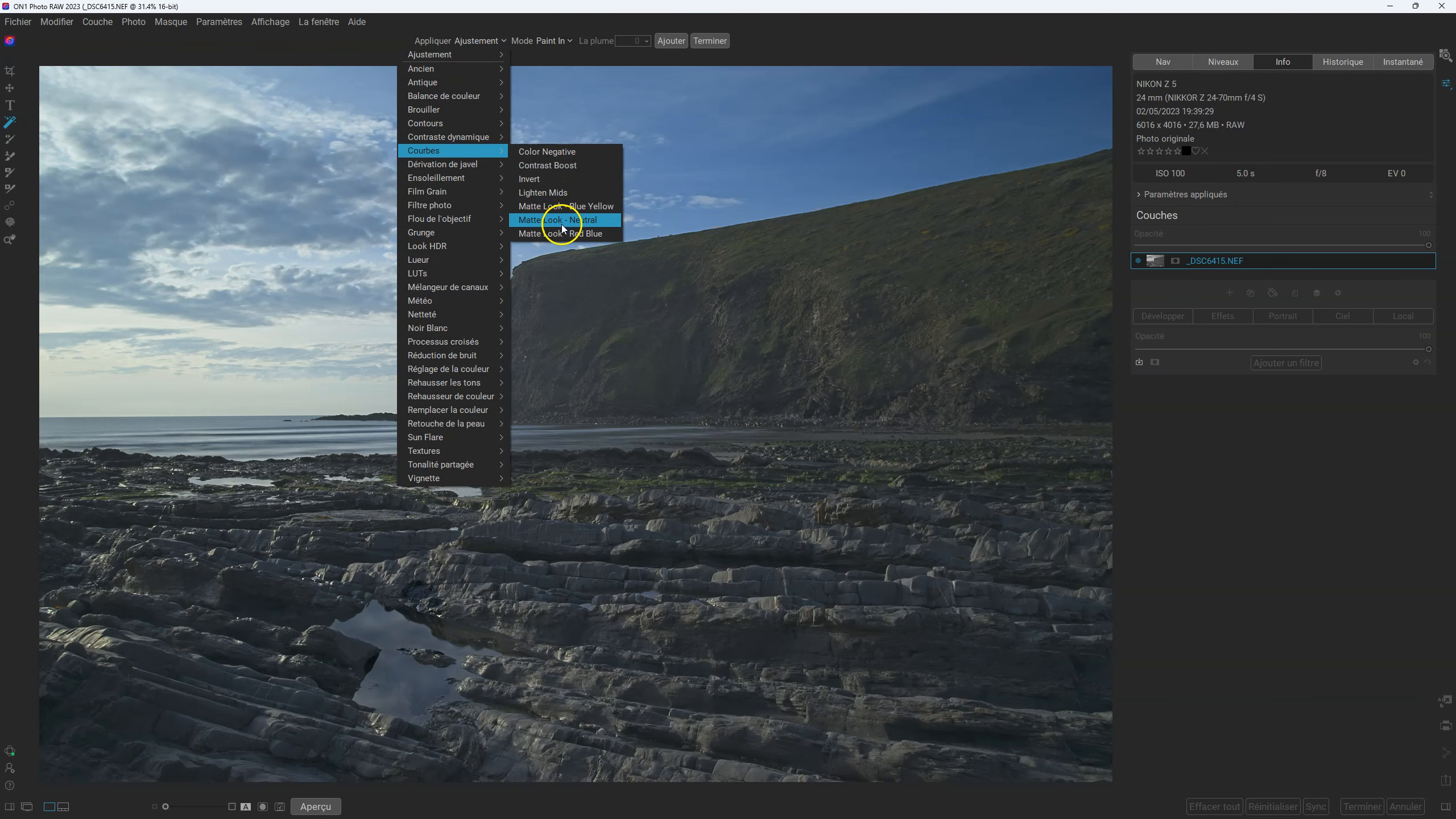
pyautogui.click(447, 152)
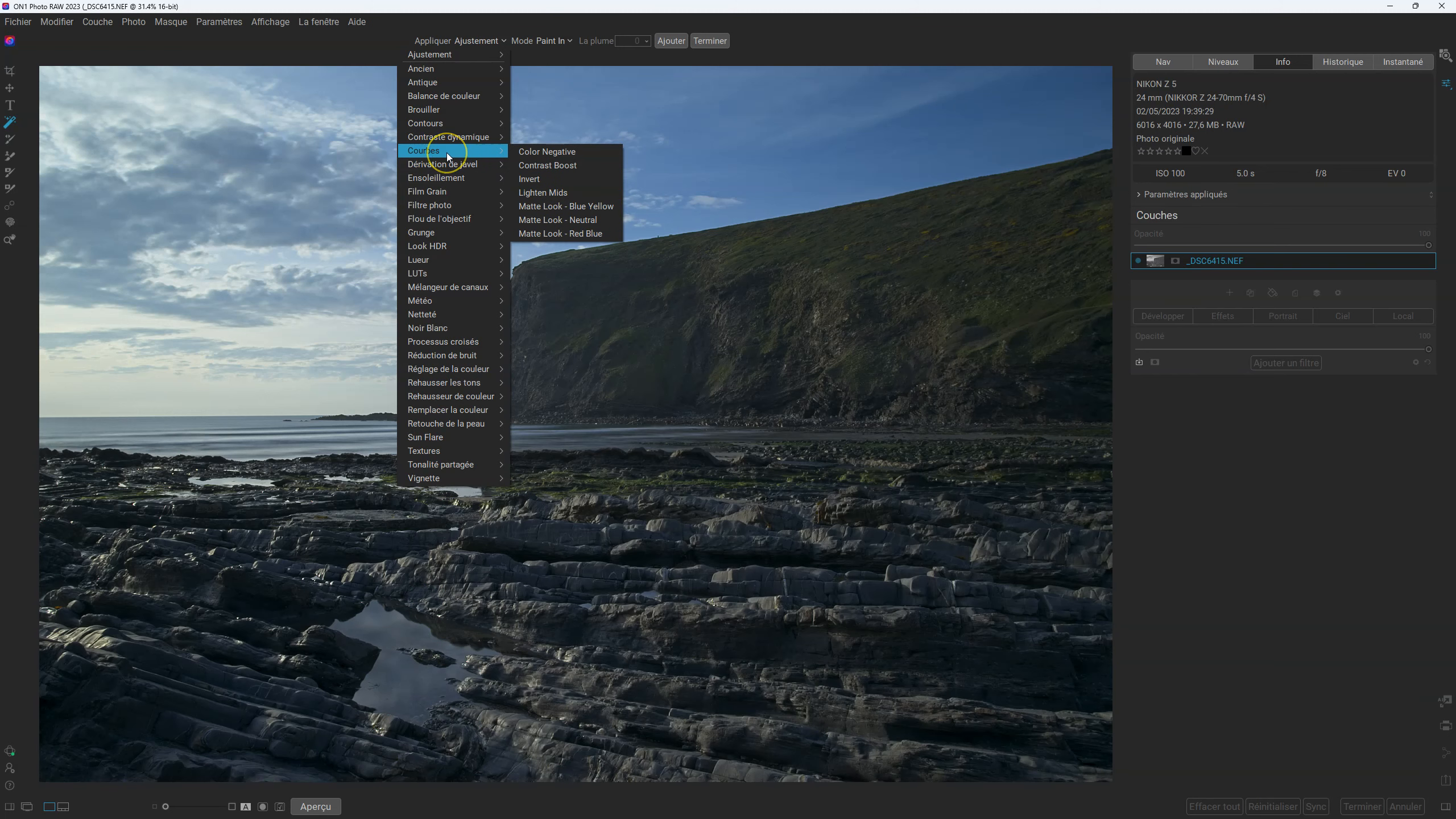
pyautogui.click(447, 153)
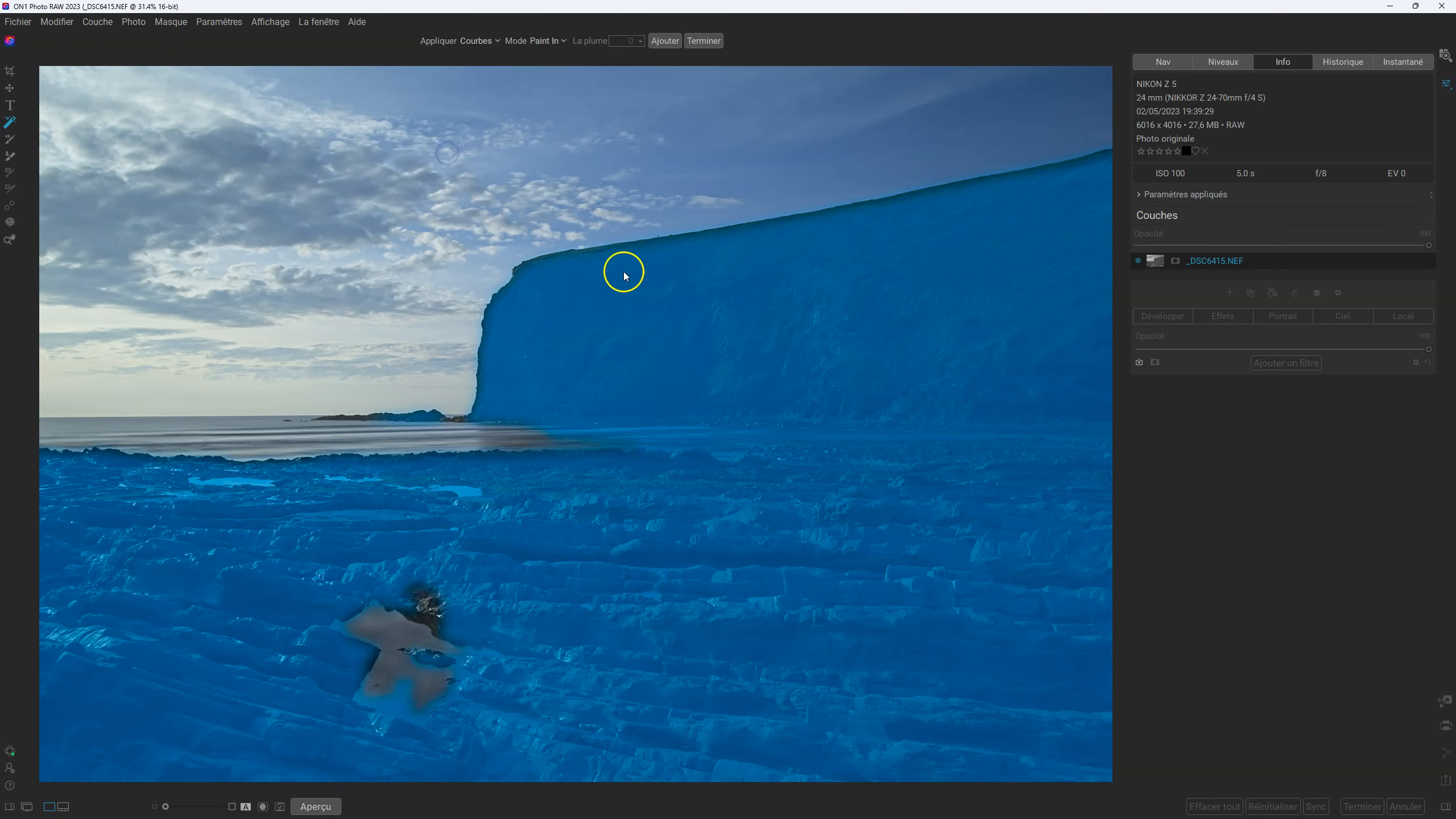
pyautogui.click(665, 41)
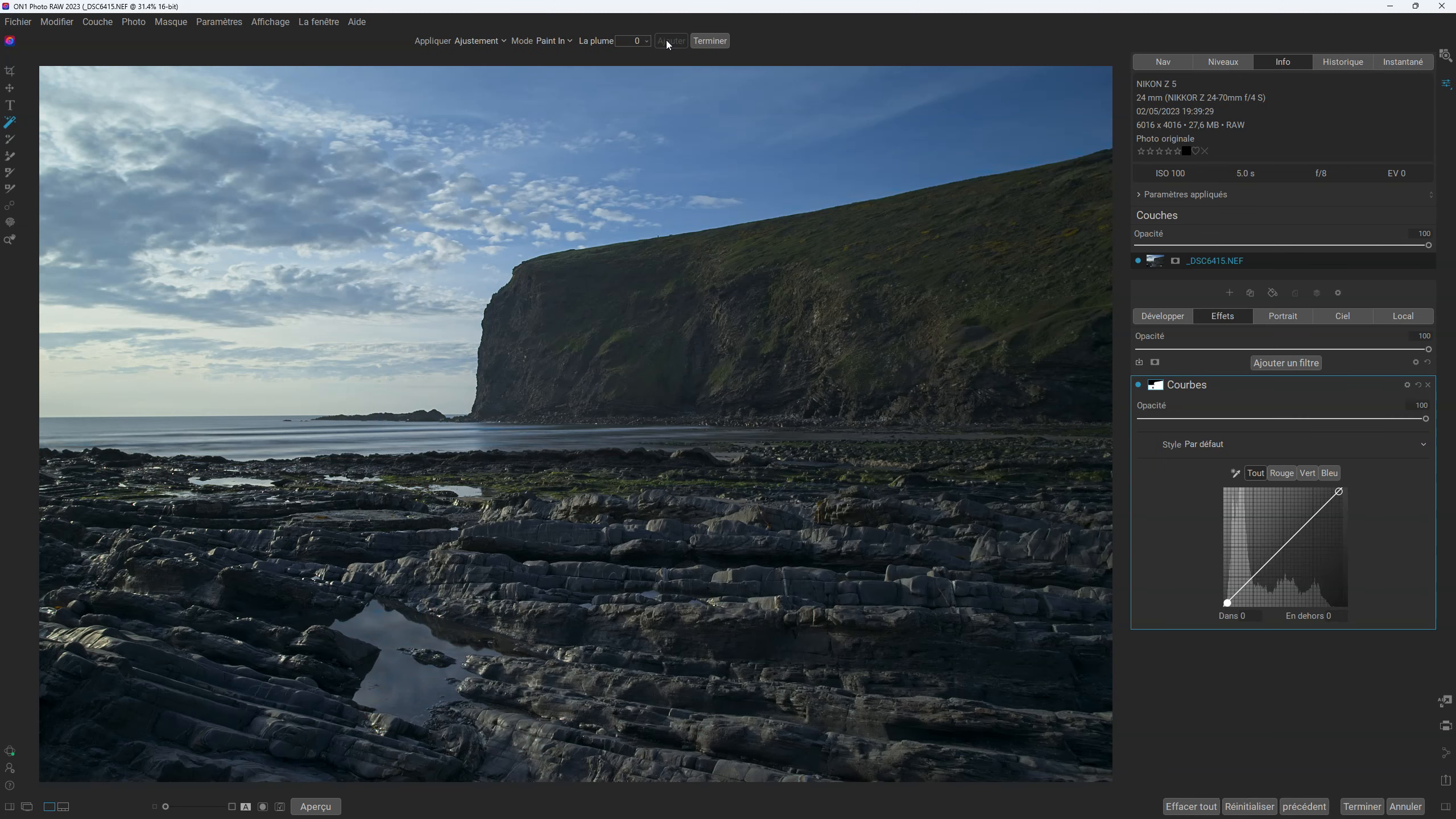
# - Display the Courbes mask, paint in the black gap over the foreground rock pool, and return to the photo view
pyautogui.click(1154, 385)
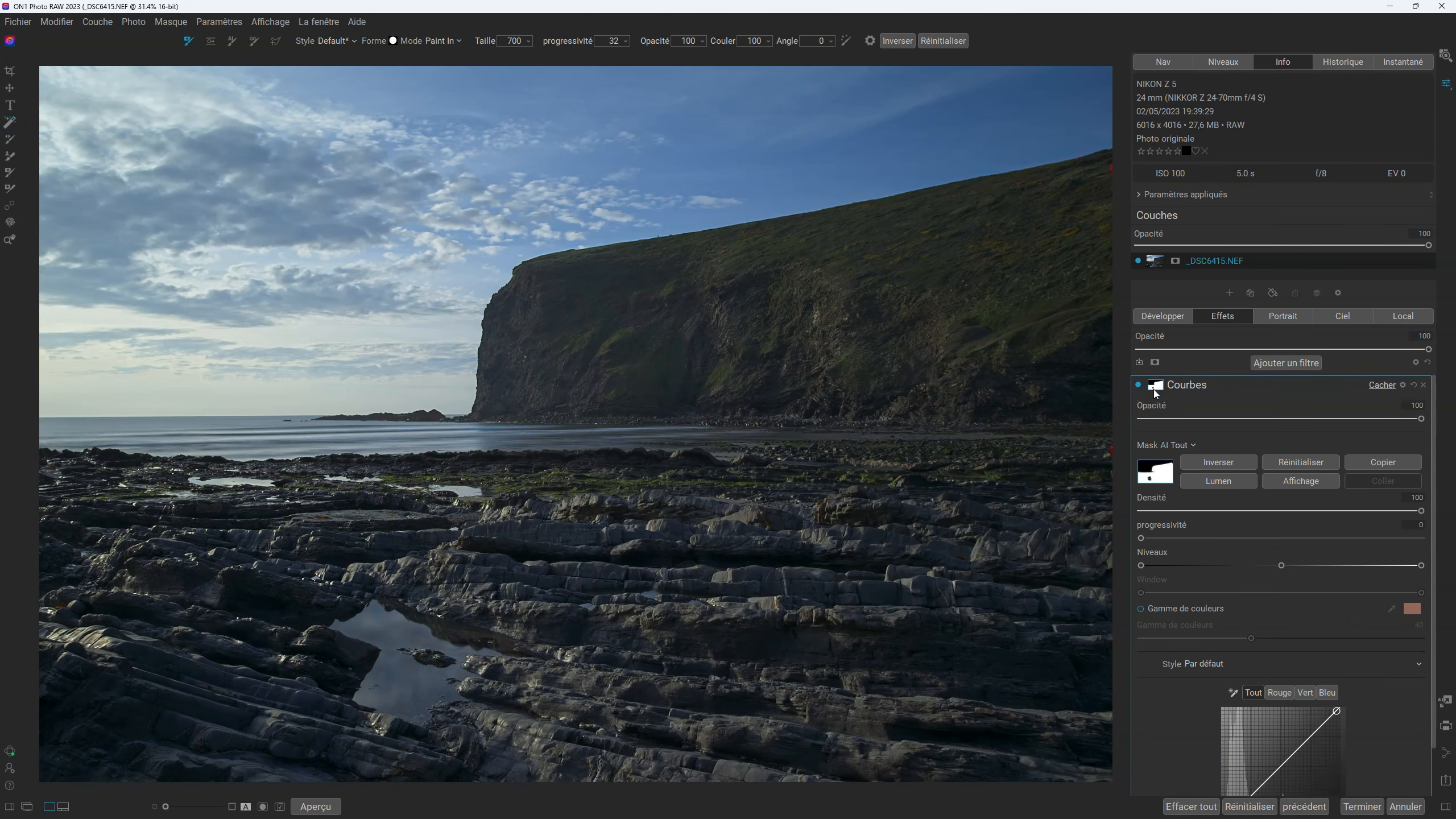
pyautogui.click(1294, 482)
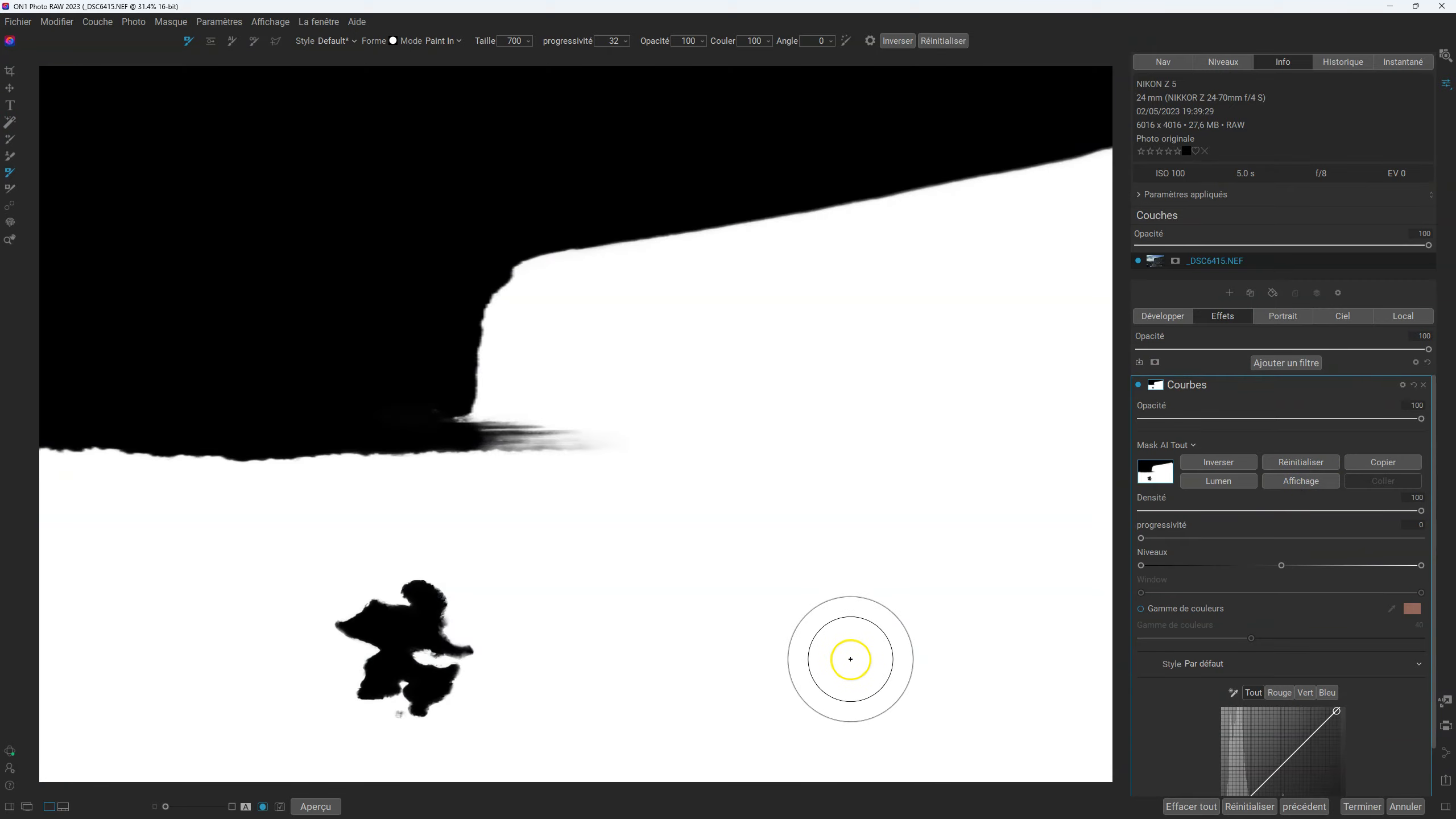
pyautogui.moveTo(585, 627)
pyautogui.mouseDown()
pyautogui.moveTo(325, 627)
pyautogui.moveTo(432, 703)
pyautogui.moveTo(535, 678)
pyautogui.mouseUp()
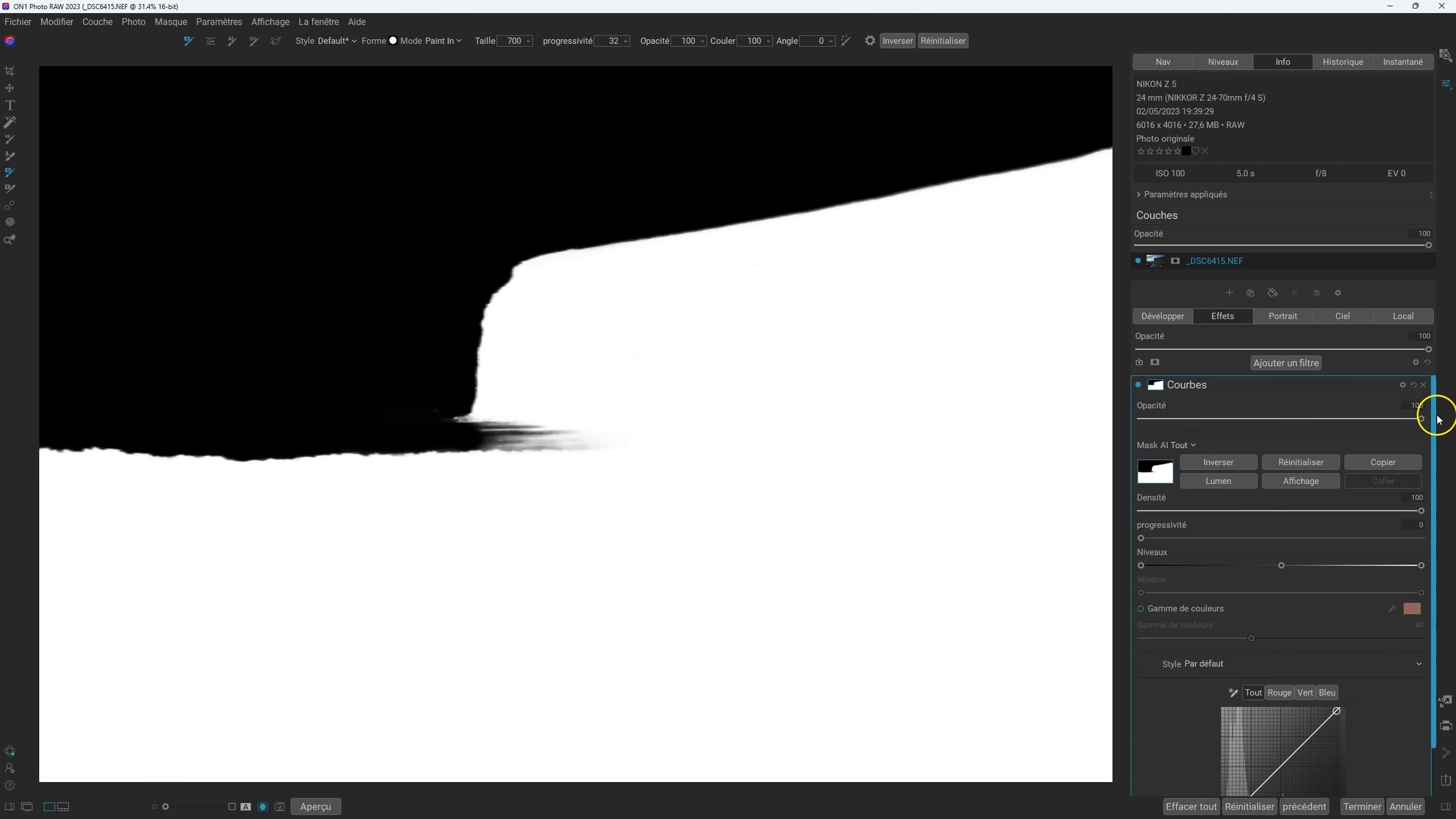
pyautogui.click(1311, 488)
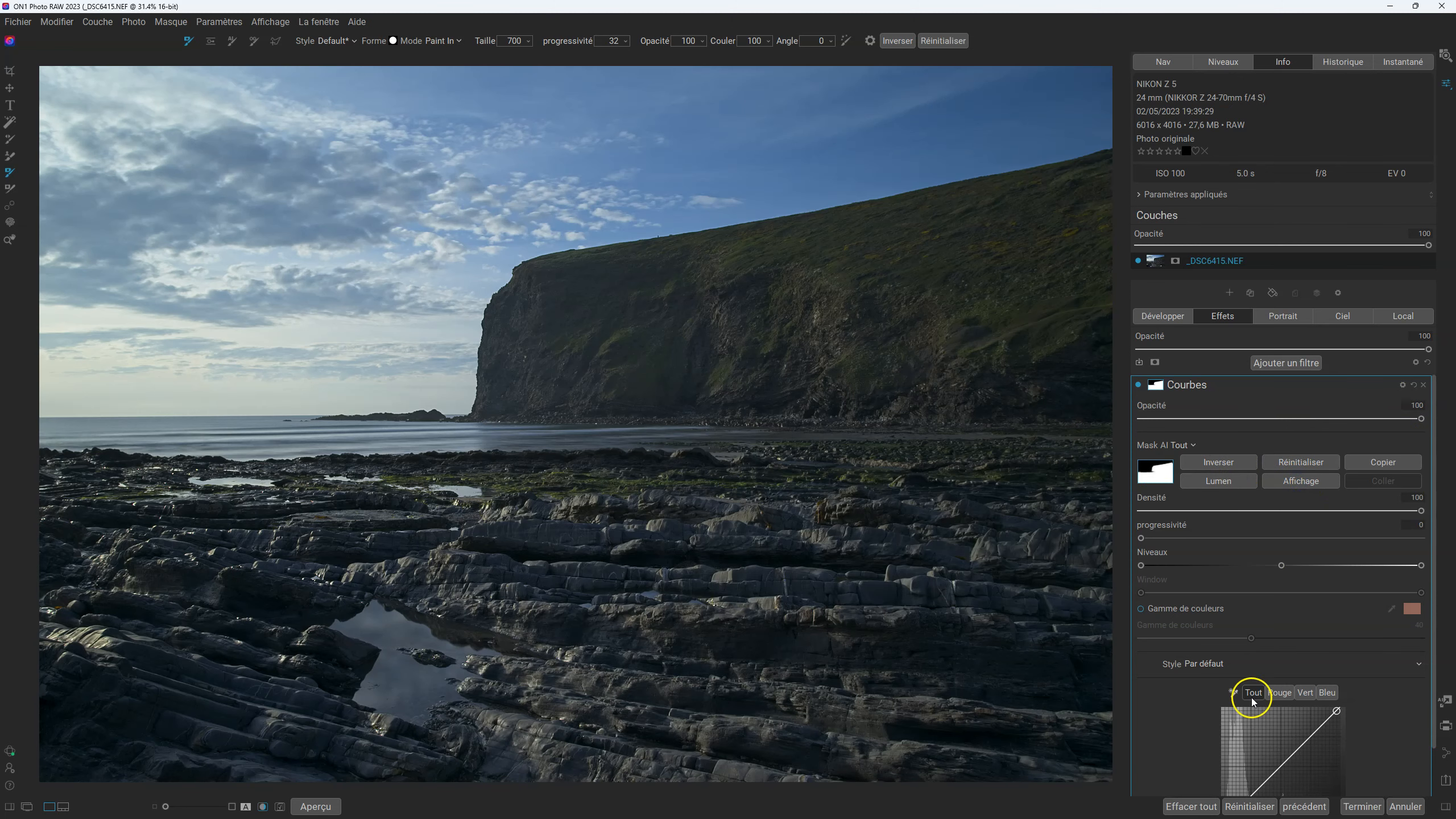
# - Raise the lower midtones of the Courbes curve to brighten the land, and review the Mask AI regions and modes
pyautogui.moveTo(1272, 772); pyautogui.dragTo(1268, 777)
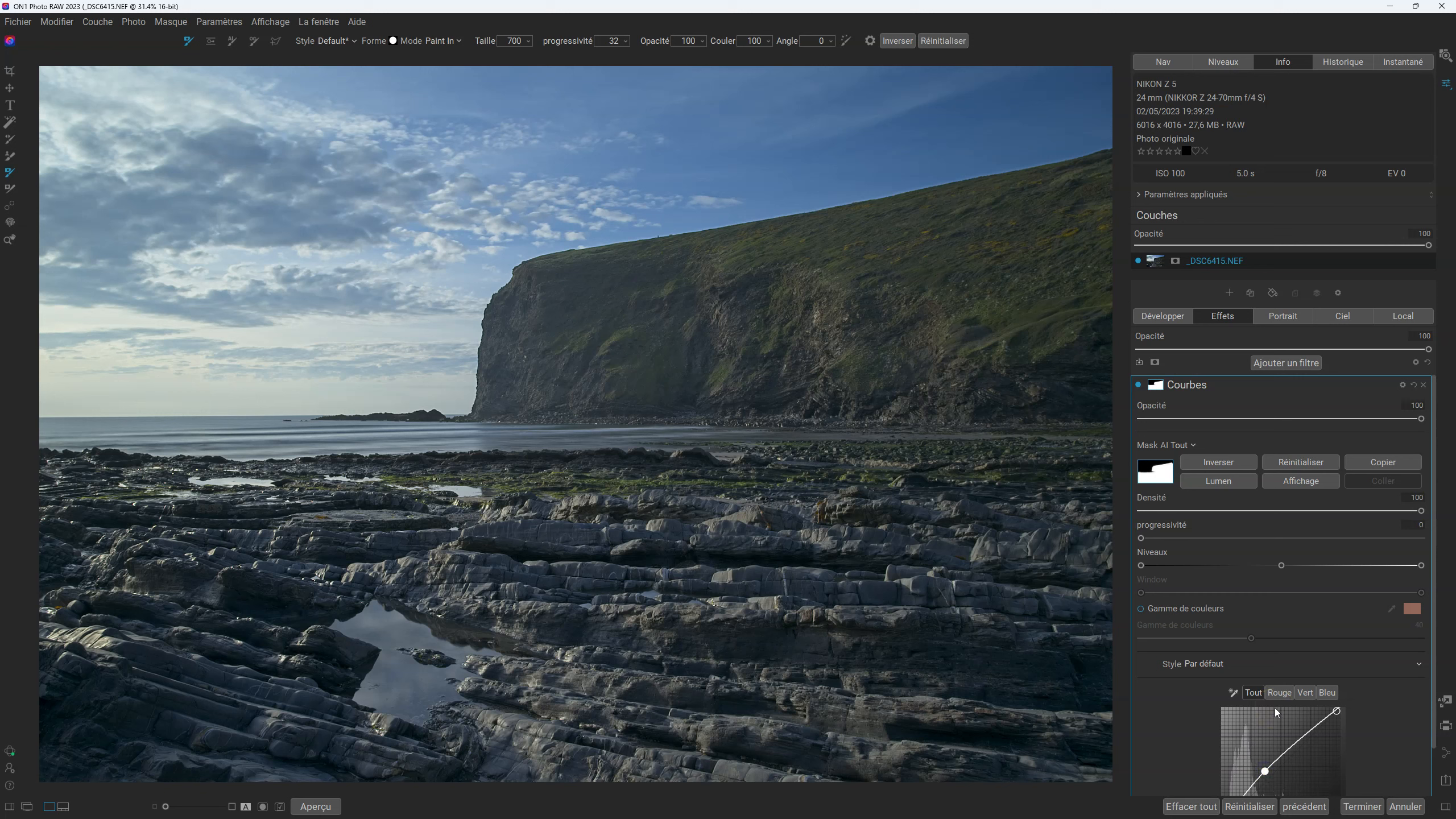
pyautogui.click(1190, 445)
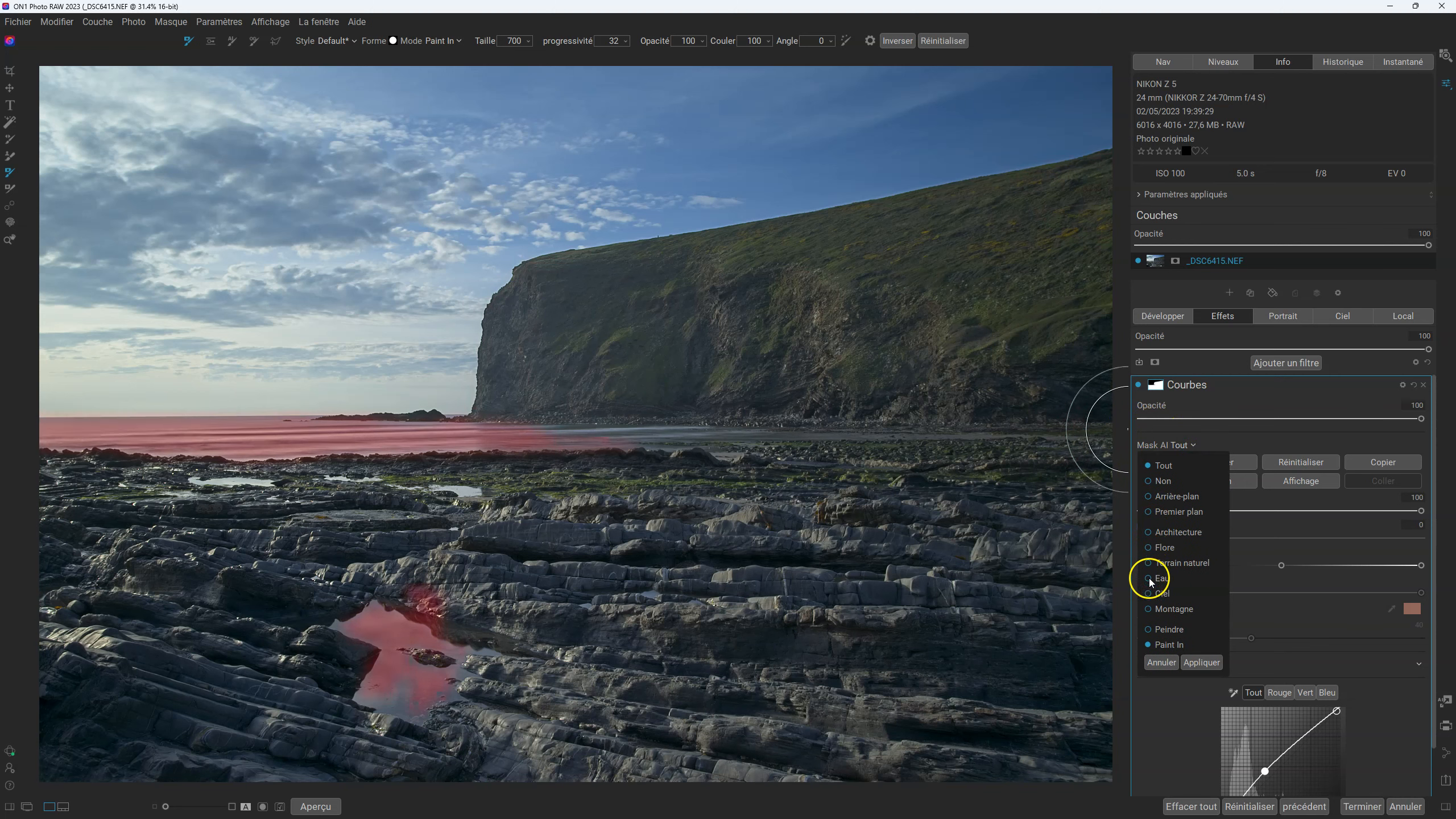
pyautogui.click(1153, 643)
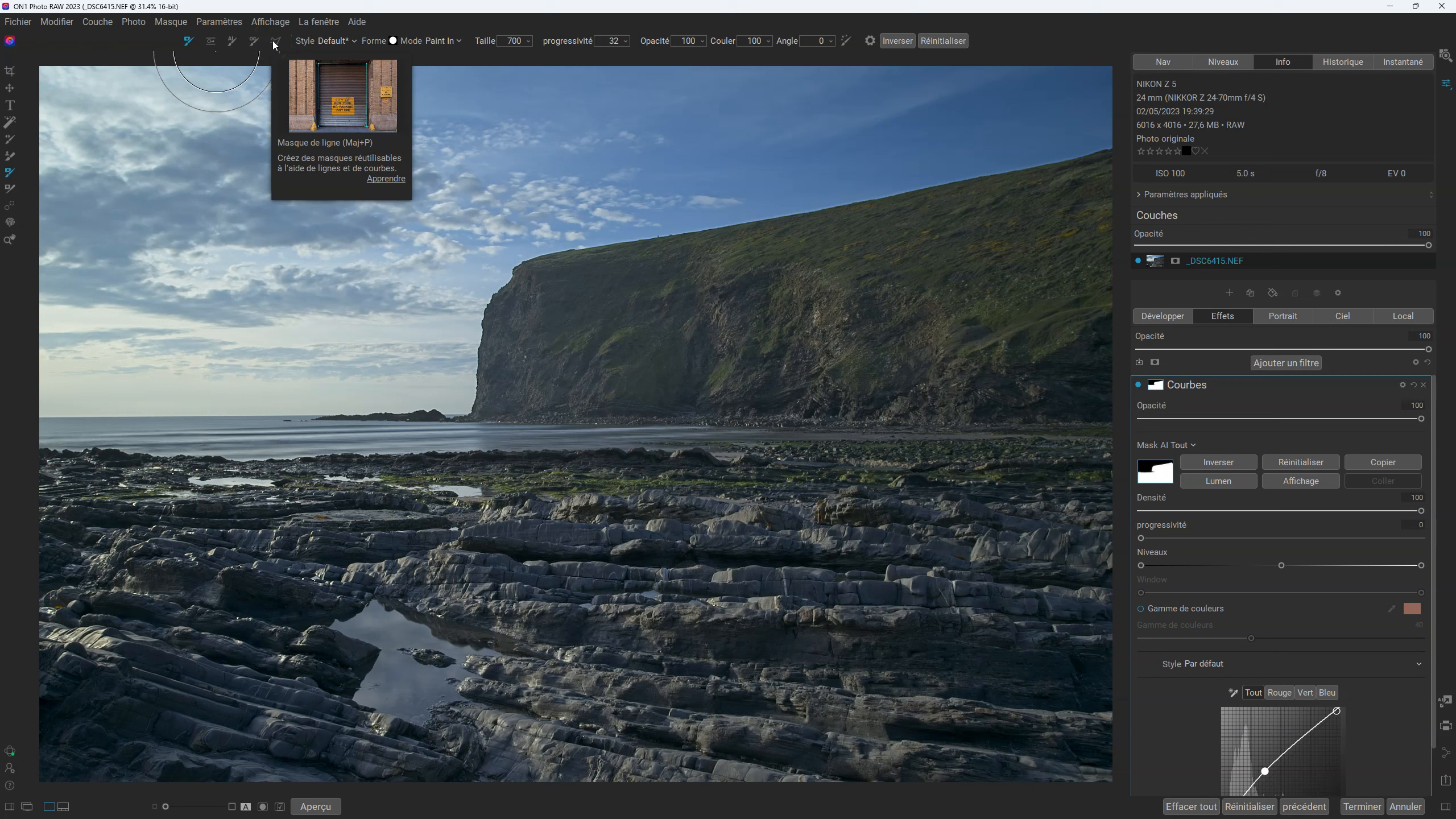
# - Start Masque rapide AI on the Courbes filter and mark the foreground rocks and cliff with Laissez tomber strokes
pyautogui.click(230, 42)
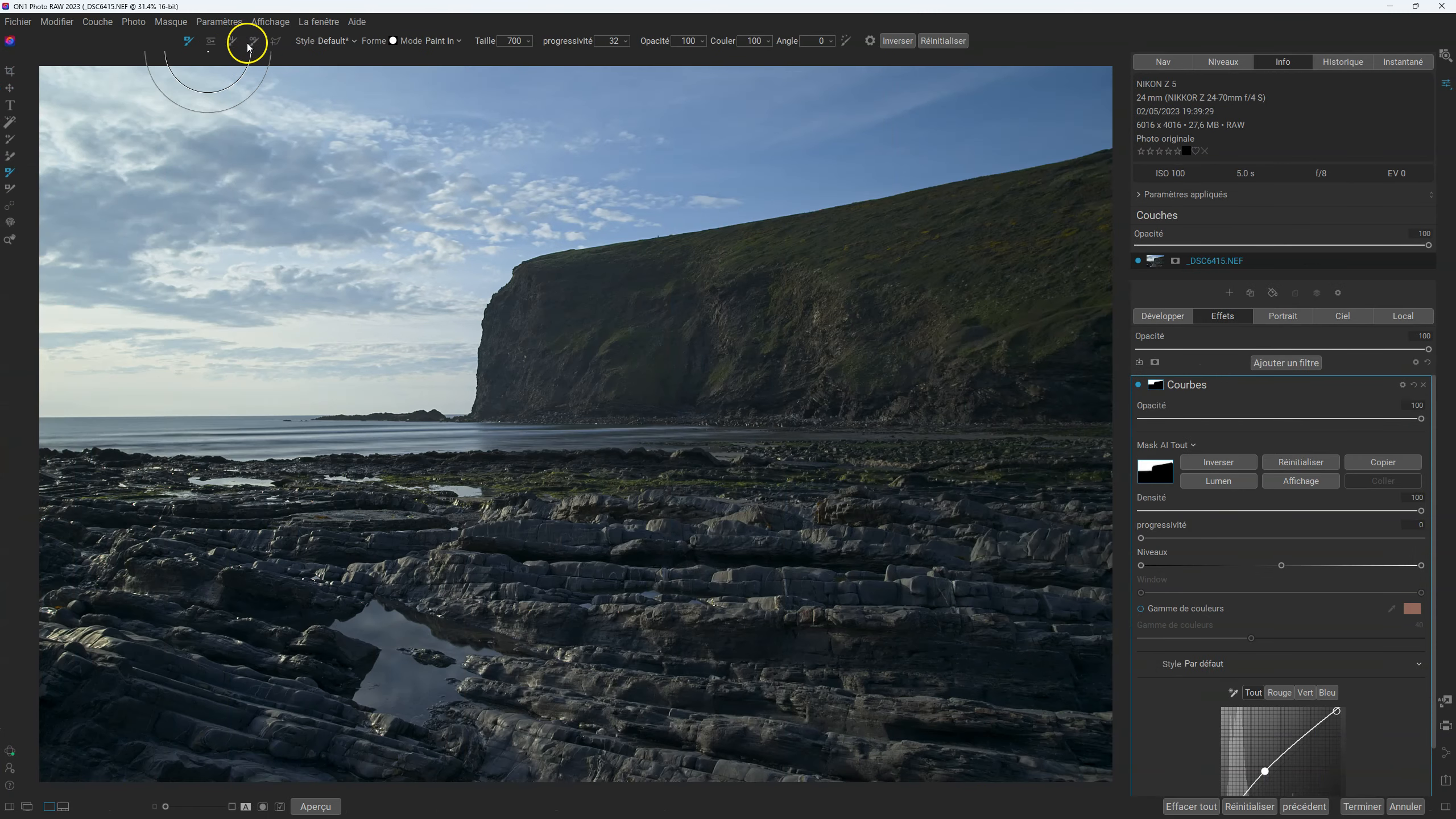
pyautogui.click(249, 45)
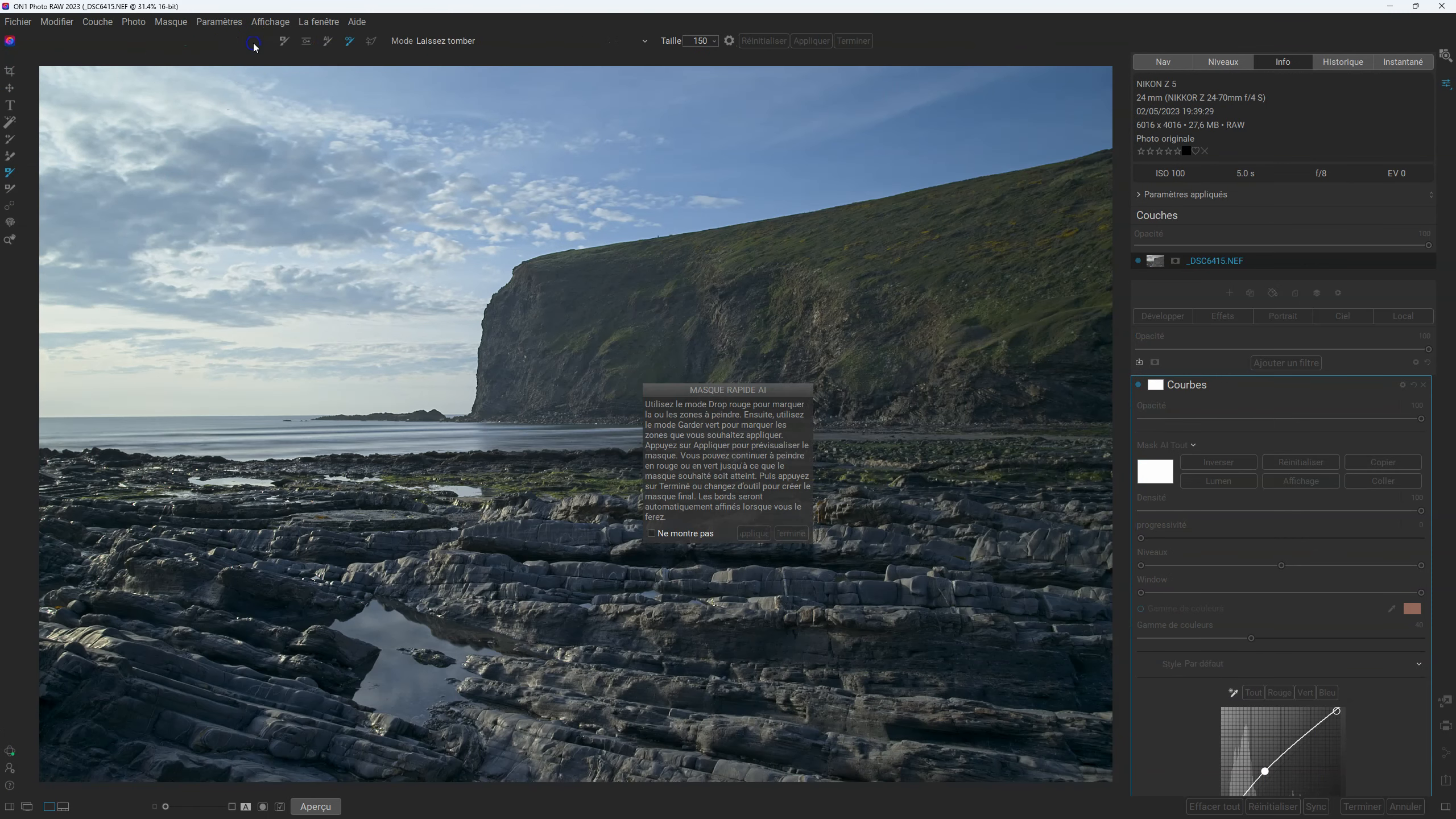
pyautogui.moveTo(717, 388); pyautogui.dragTo(1101, 488)
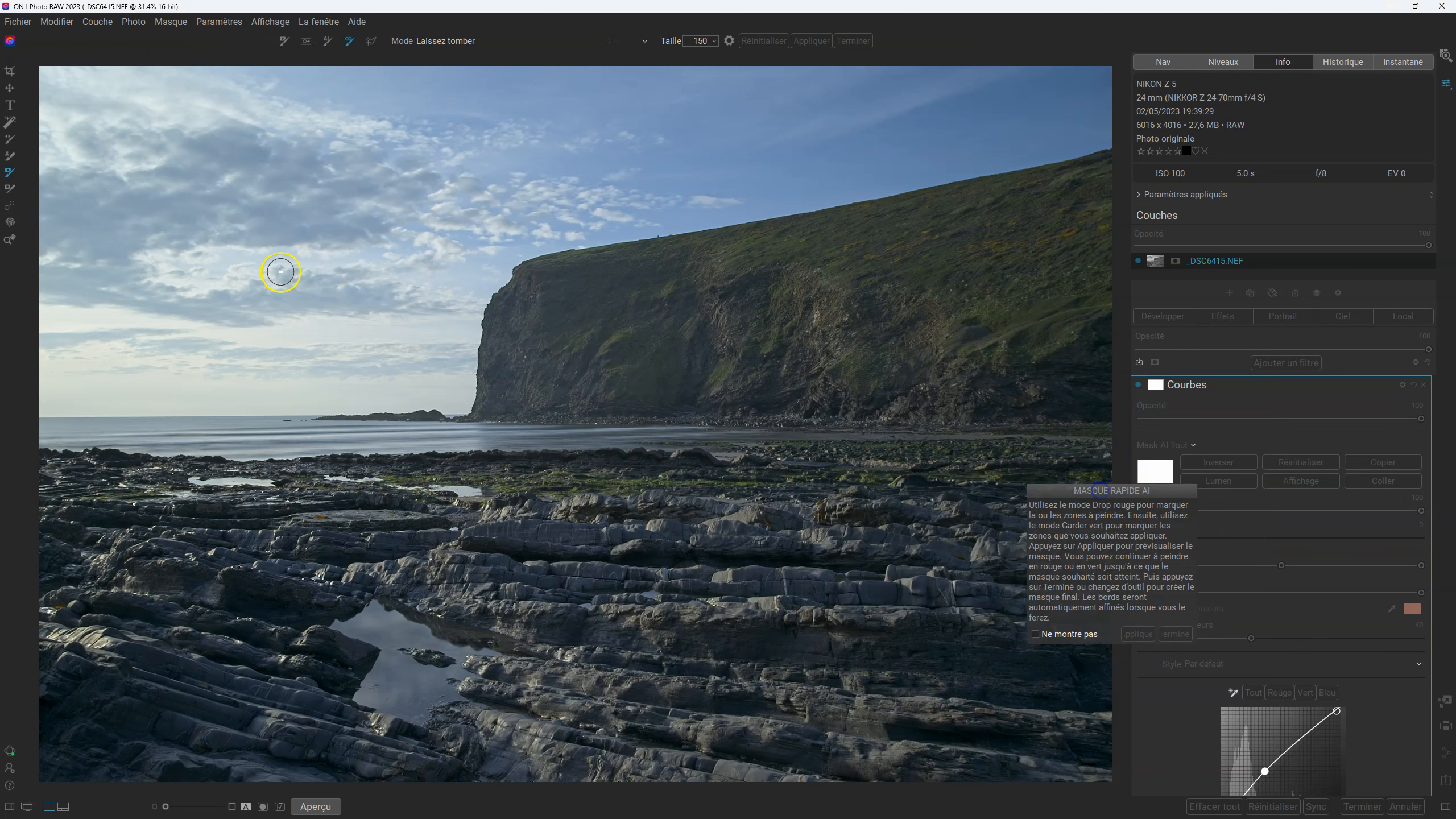
pyautogui.click(189, 528)
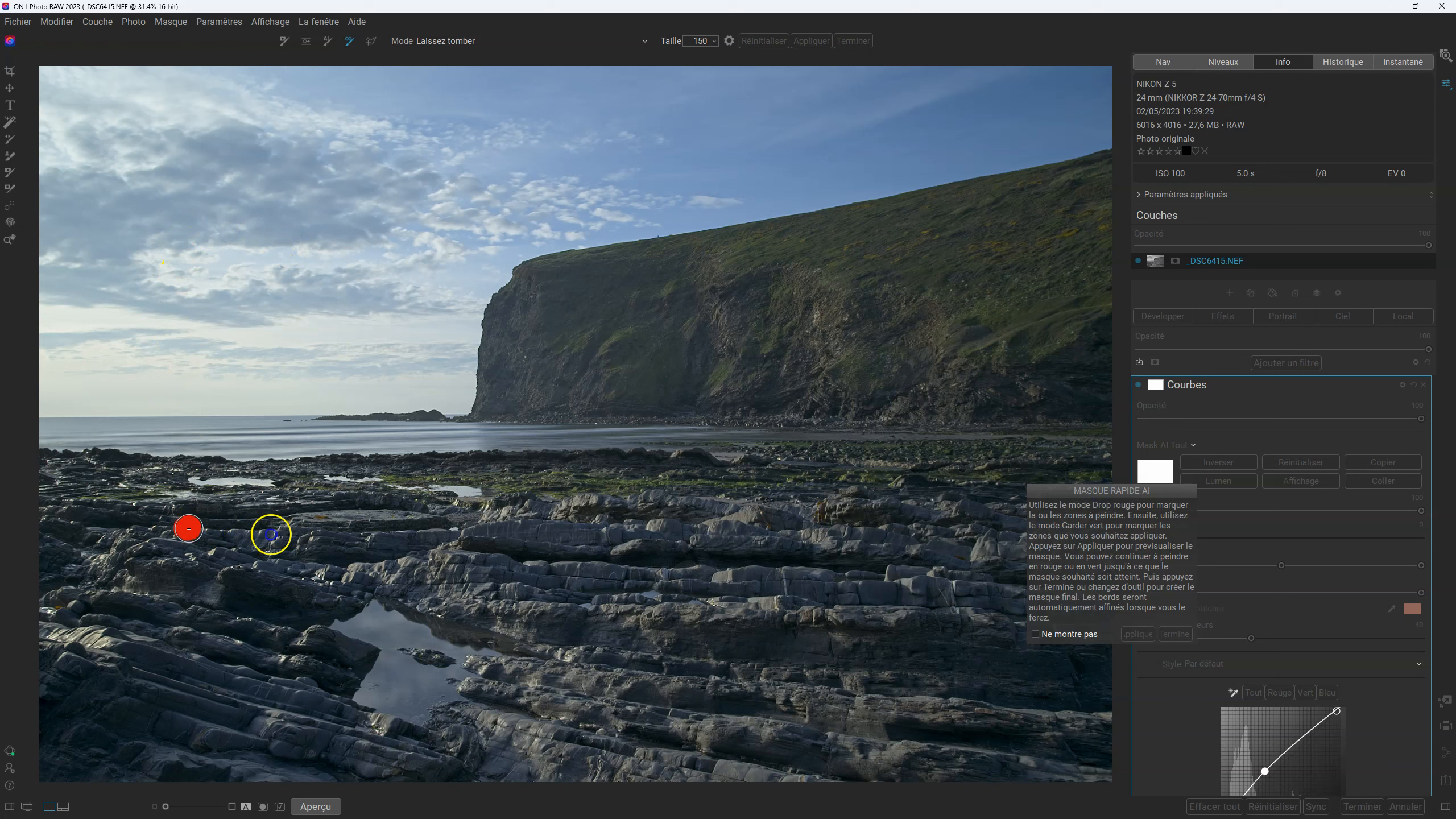
pyautogui.keyDown('shift'); pyautogui.click(780, 554); pyautogui.keyUp('shift')
pyautogui.click(561, 340)
pyautogui.keyDown('shift'); pyautogui.click(1022, 323); pyautogui.keyUp('shift')
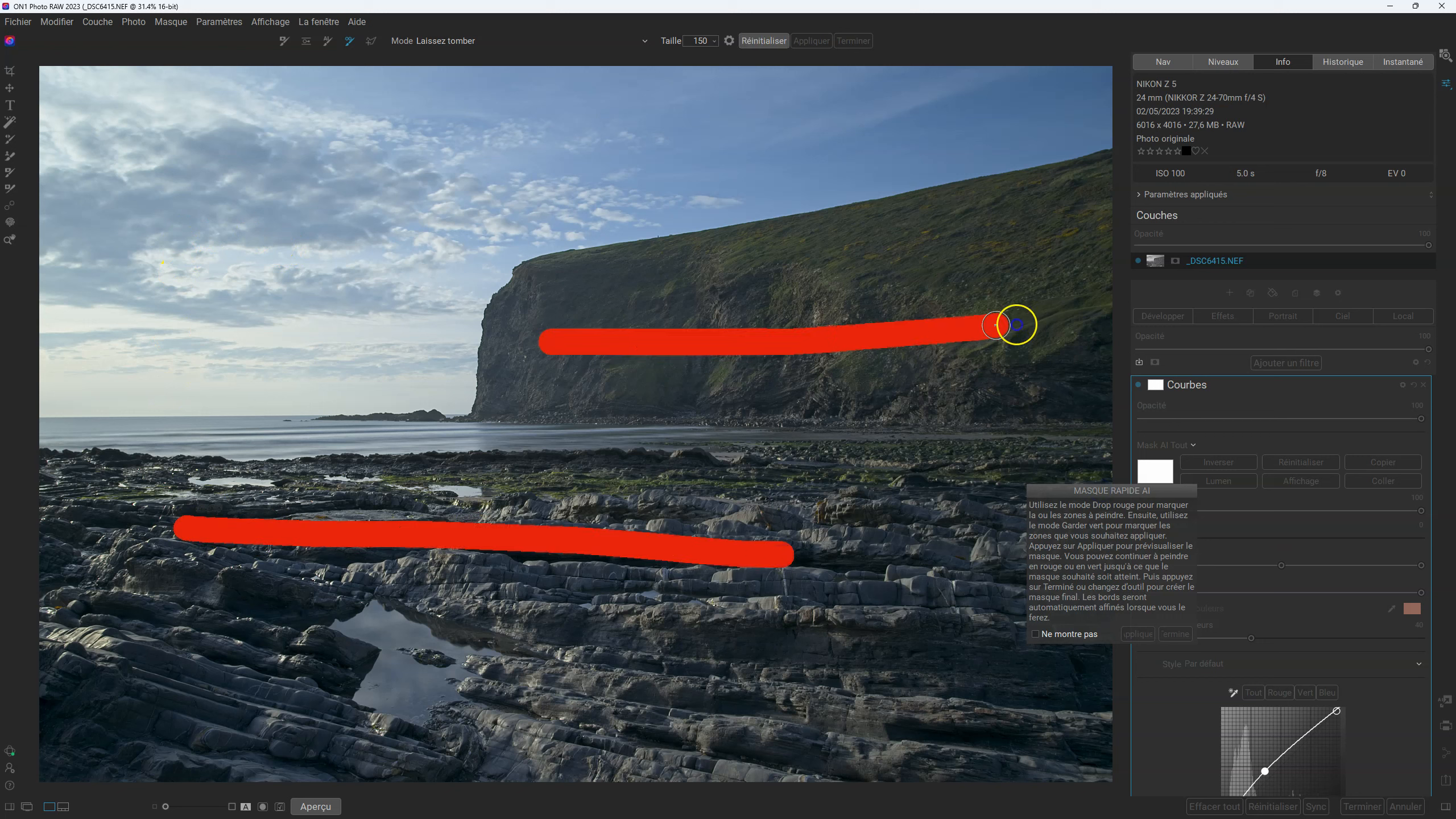
# - Mark the sky with two strokes in Garder mode and apply them to preview the quick mask
pyautogui.press('x')
pyautogui.moveTo(134, 236); pyautogui.dragTo(720, 99)
pyautogui.moveTo(387, 295); pyautogui.dragTo(347, 295)
pyautogui.keyDown('shift'); pyautogui.click(197, 295); pyautogui.keyUp('shift')
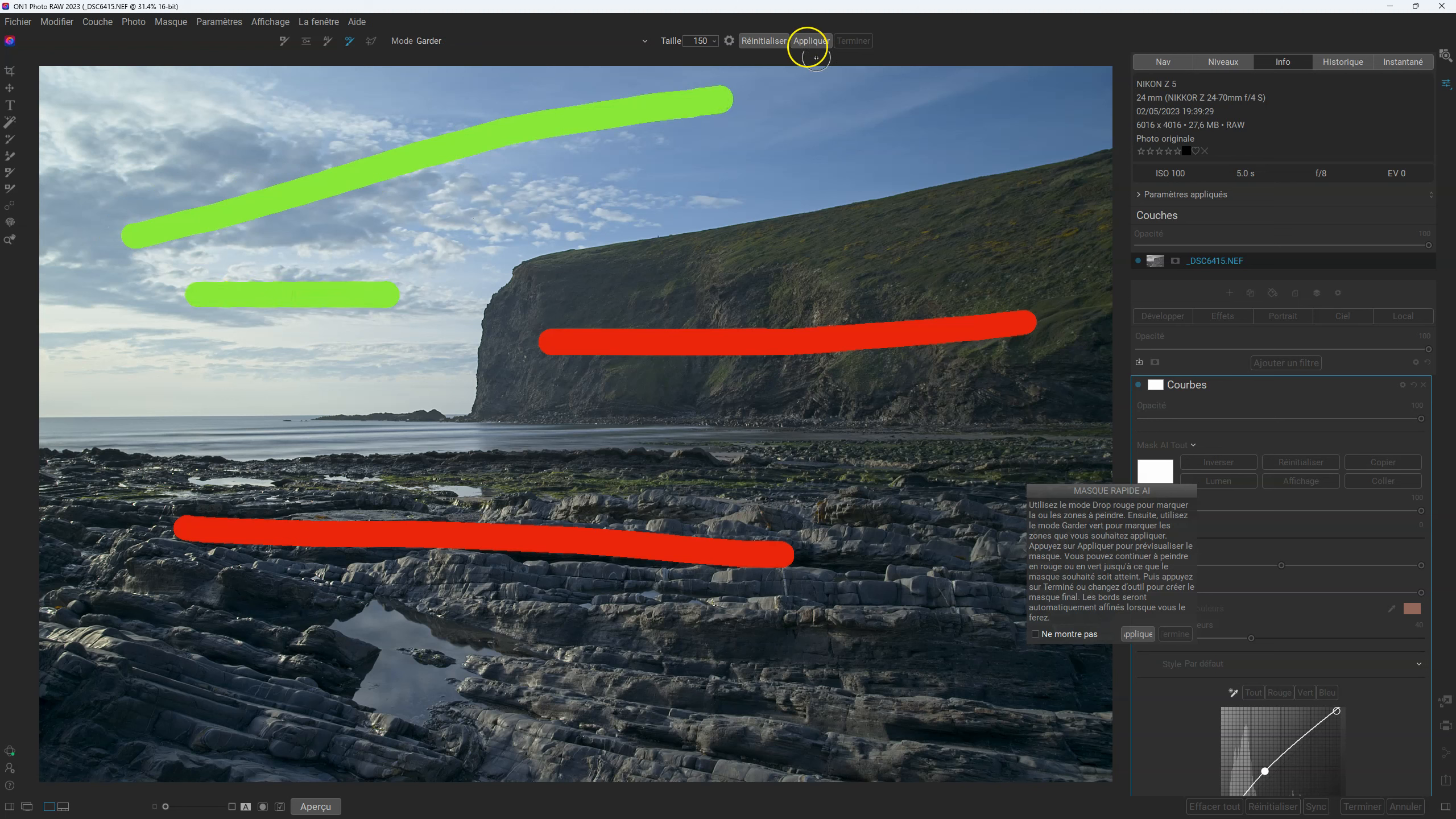
pyautogui.click(809, 42)
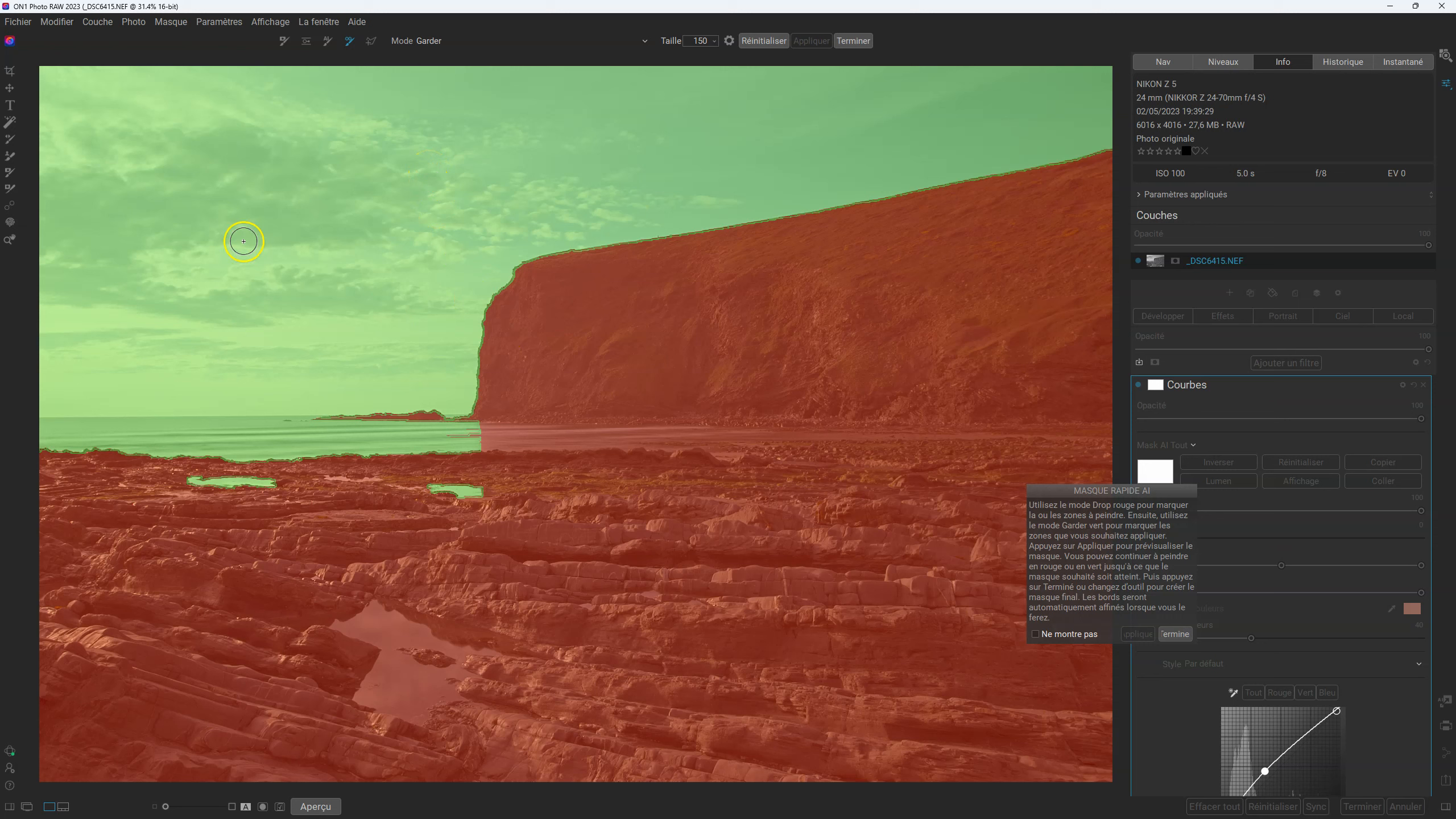
# - Leave the quick mask for the AI region masking tool, cancel that tool, and switch to Zoom
pyautogui.click(329, 42)
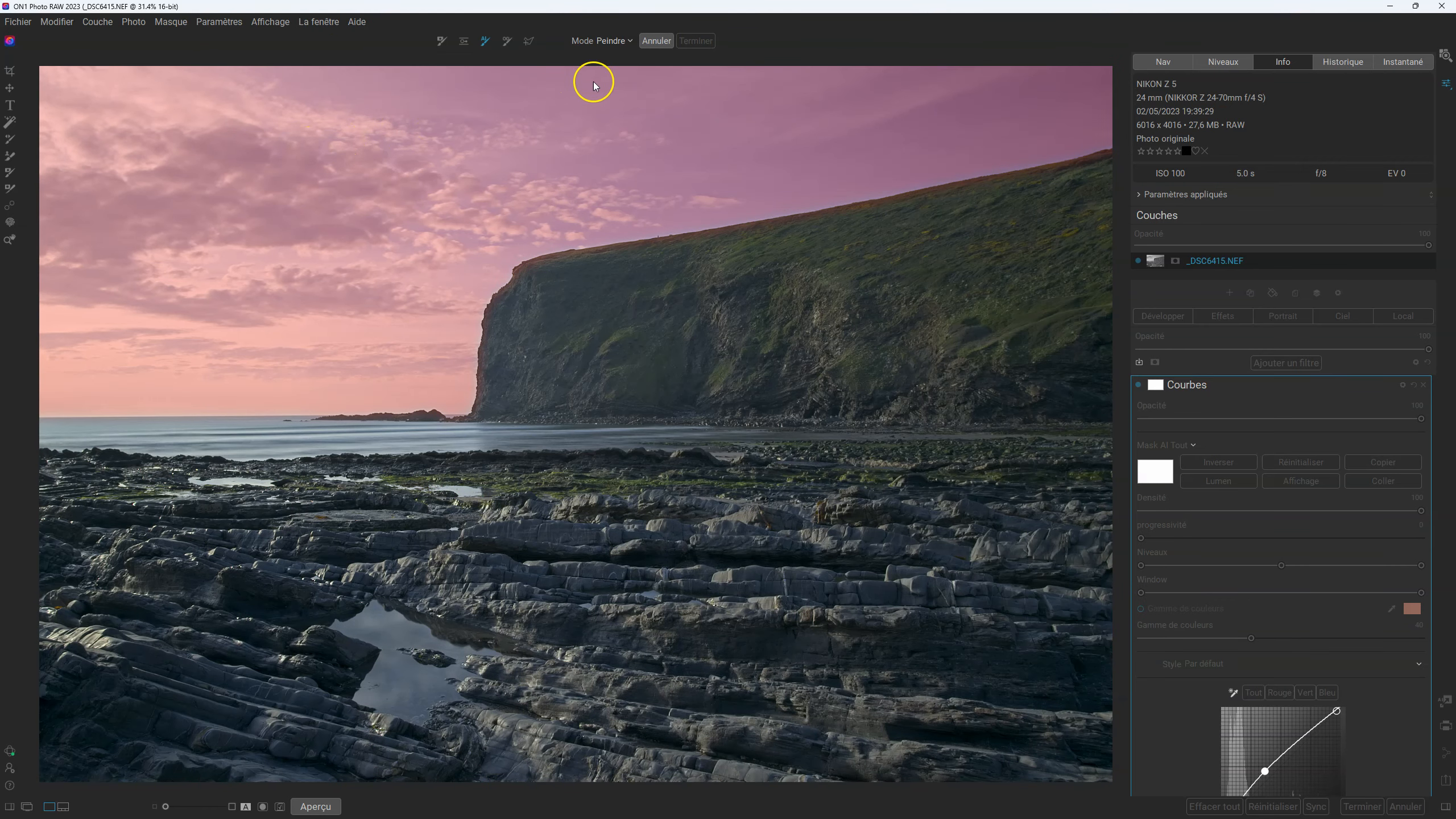
pyautogui.click(658, 48)
pyautogui.press('z')
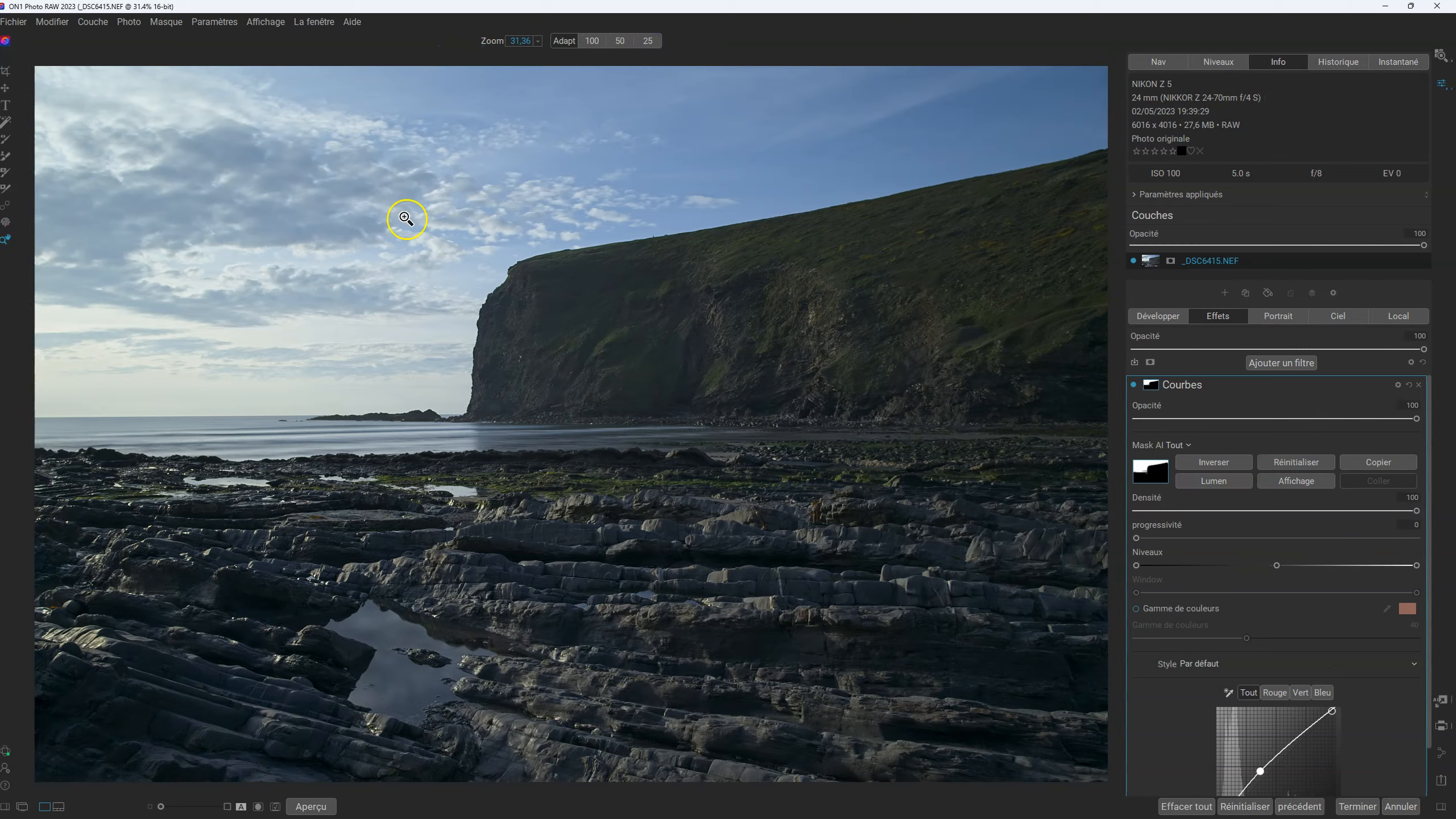